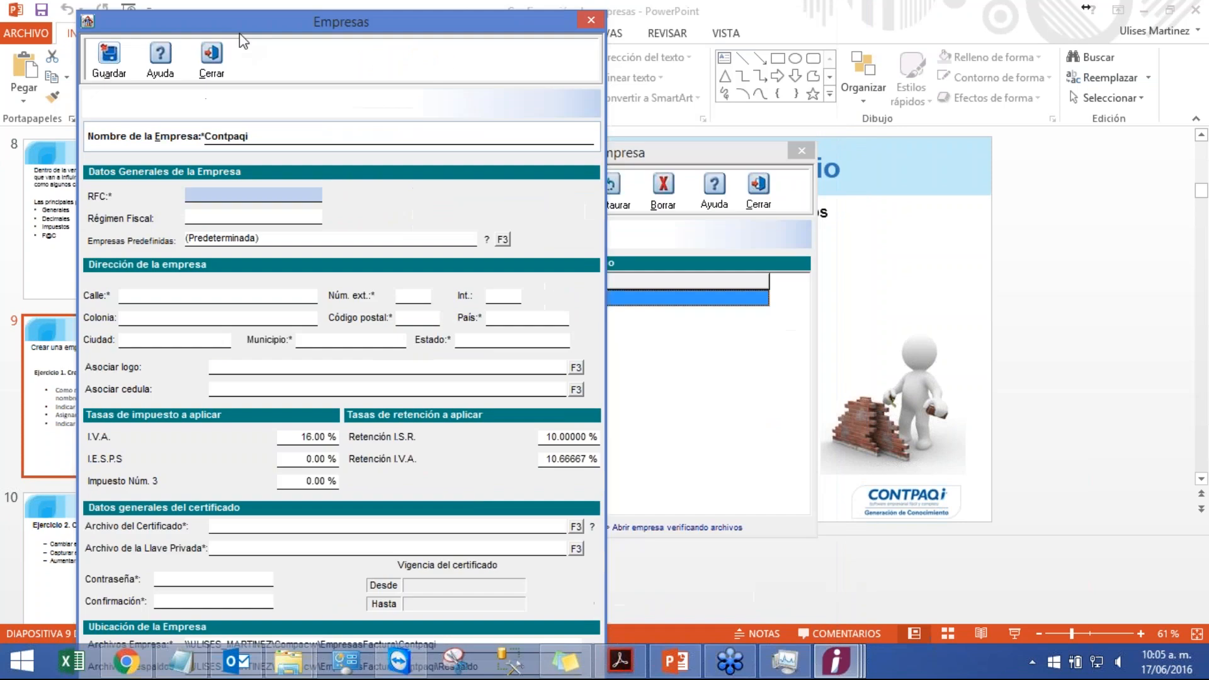
Step: Enter the company's RFC tax identifier listed on the exercise slide in the new company form
left_click(457, 4)
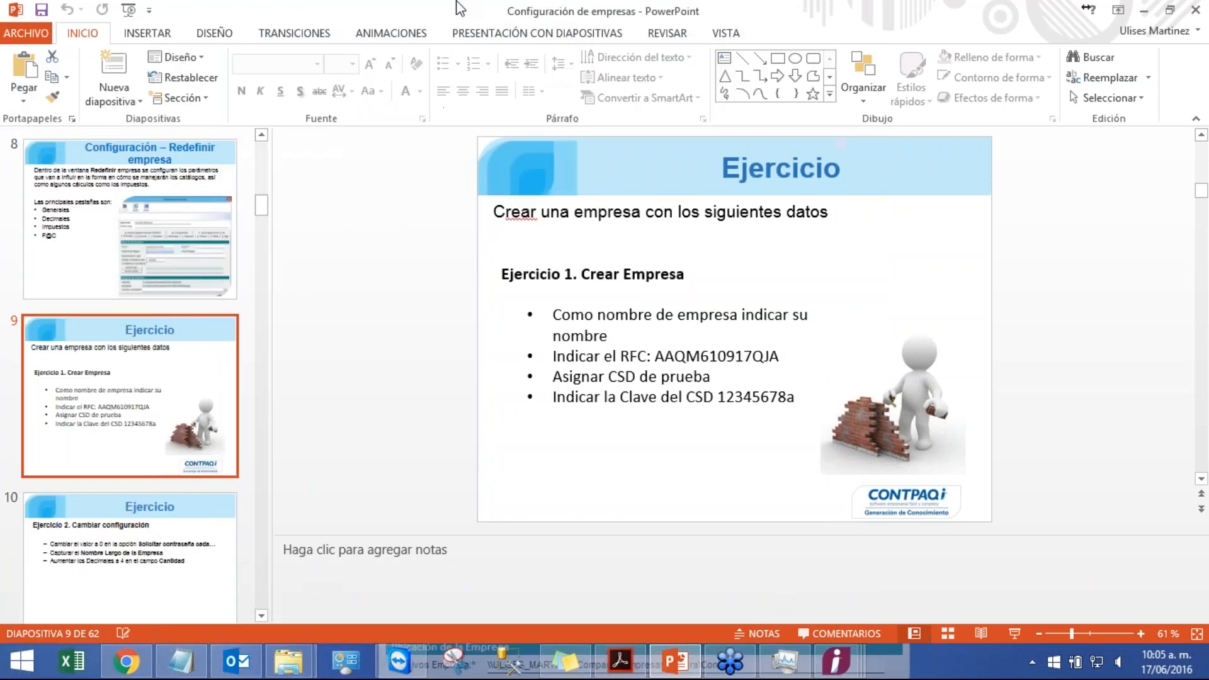
left_click(847, 659)
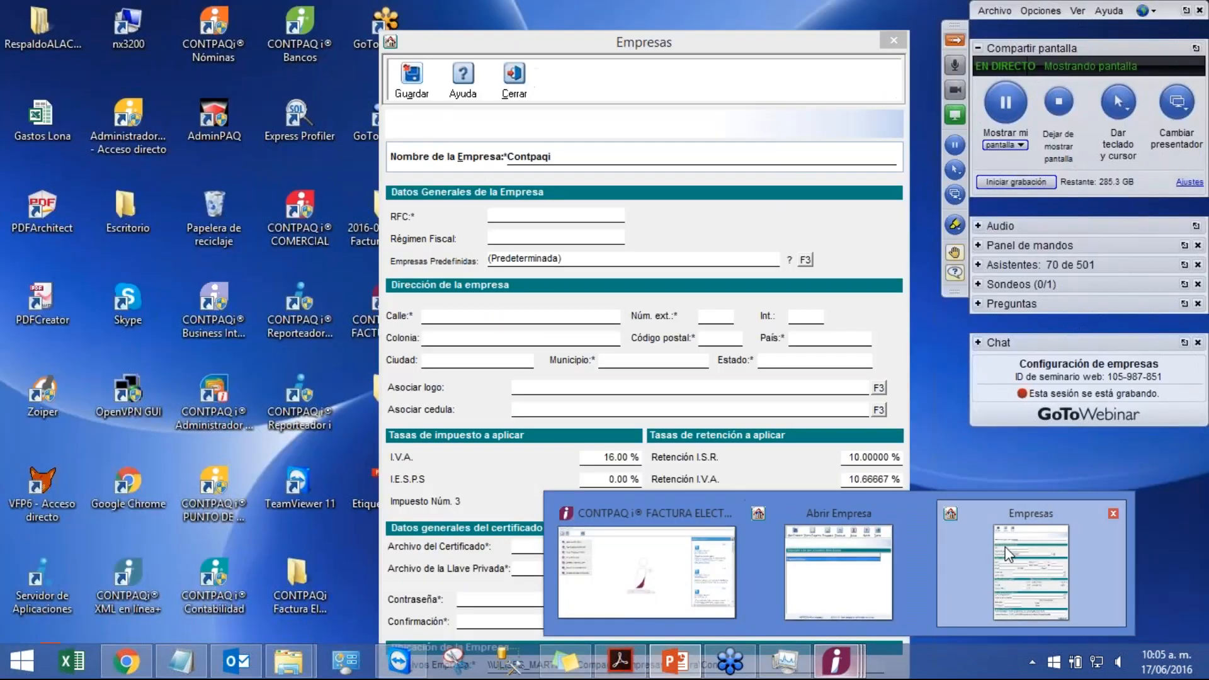
left_click(1005, 554)
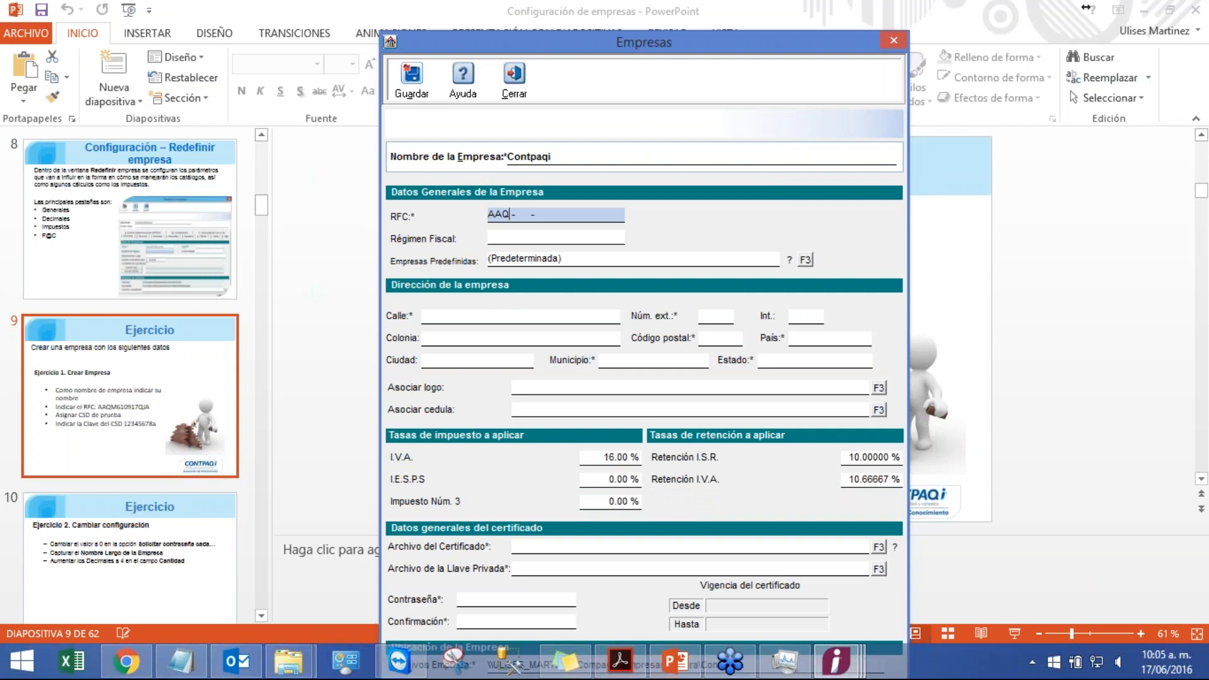
Step: Fill in the street name, exterior number and postal code of the company address
left_click(459, 315)
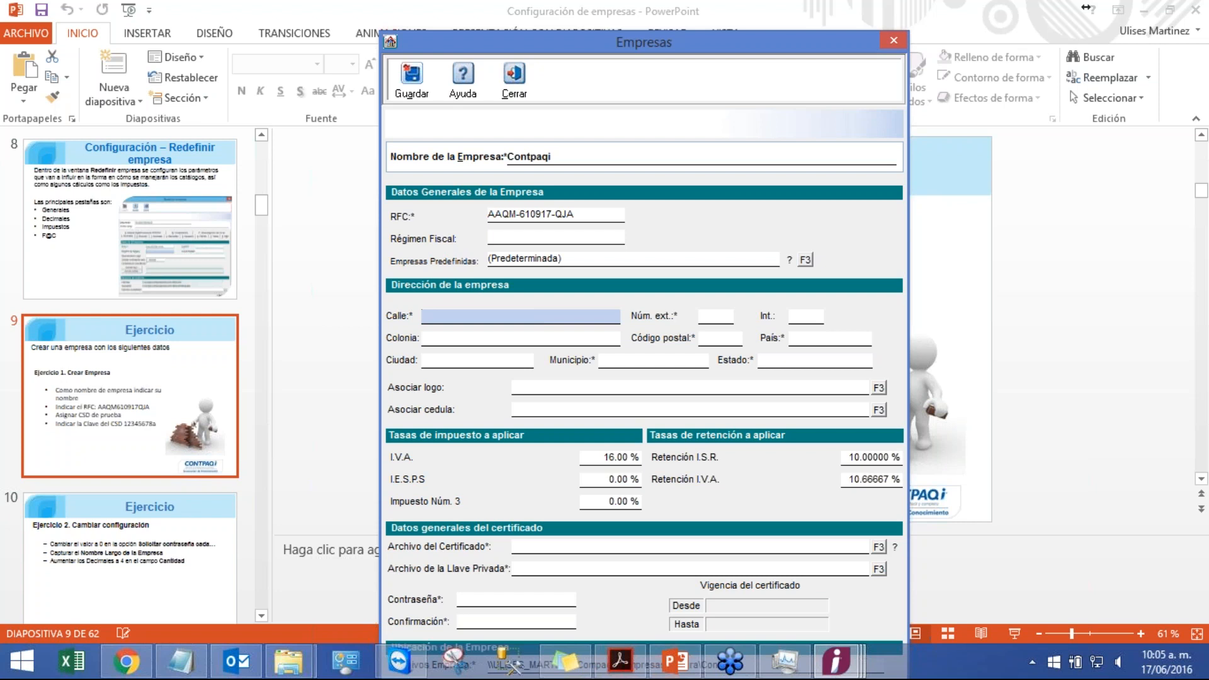
key("Tab")
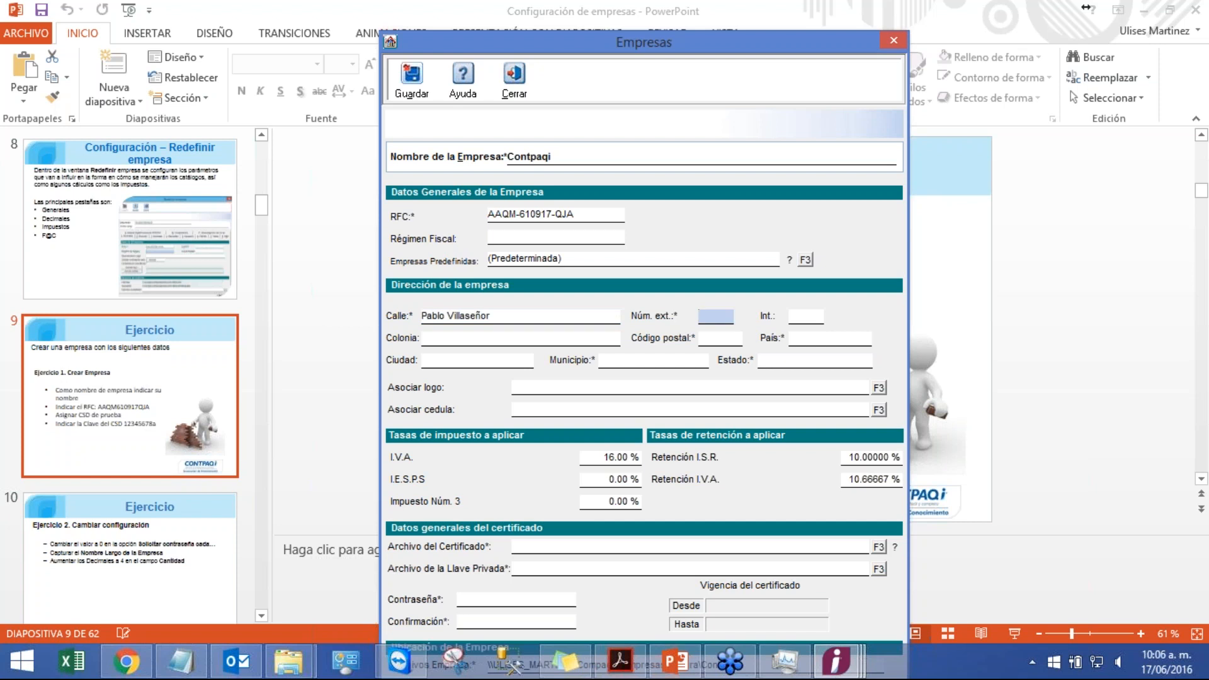
left_click(715, 341)
type("4")
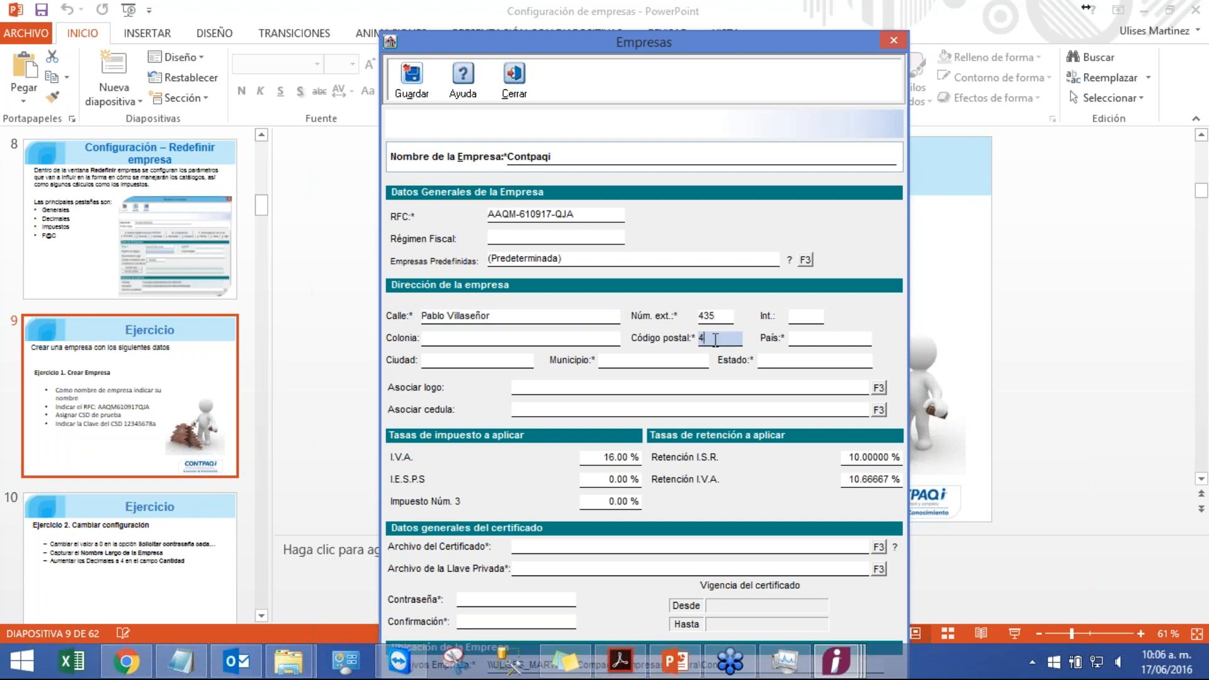
type("4000")
Step: Set the country to Mexico, the municipality to Guadalajara and the state to Jalisco
left_click(822, 337)
type("Mexico")
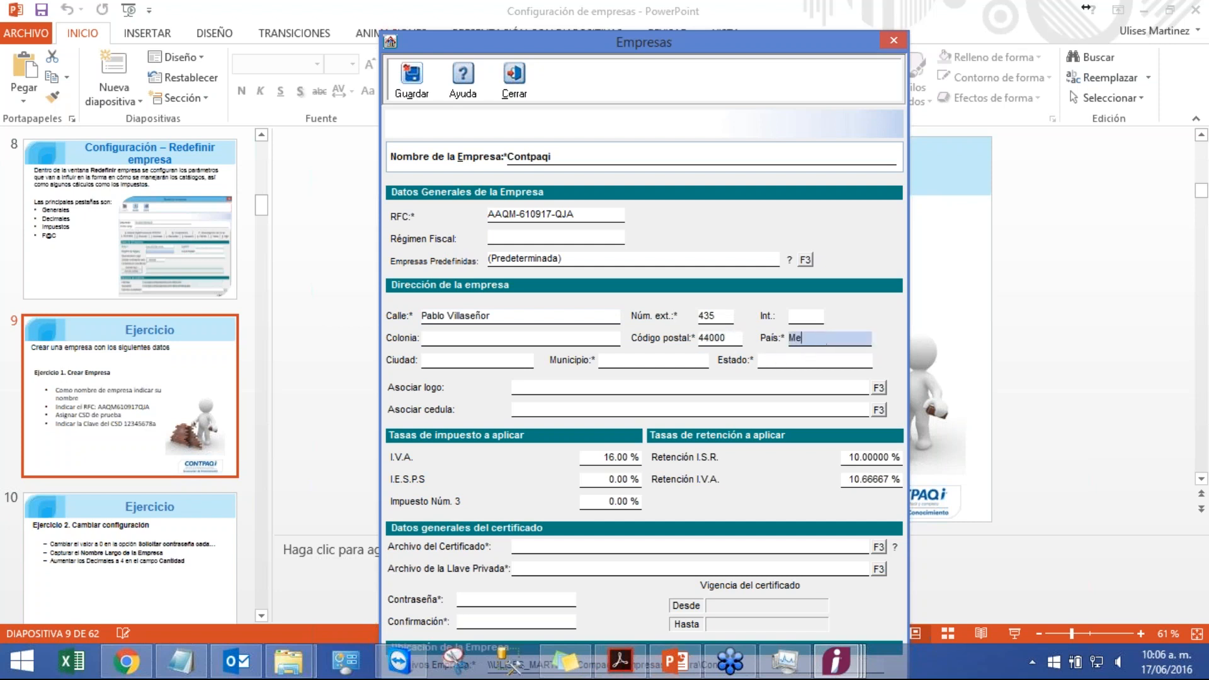
key("Tab")
key("Tab")
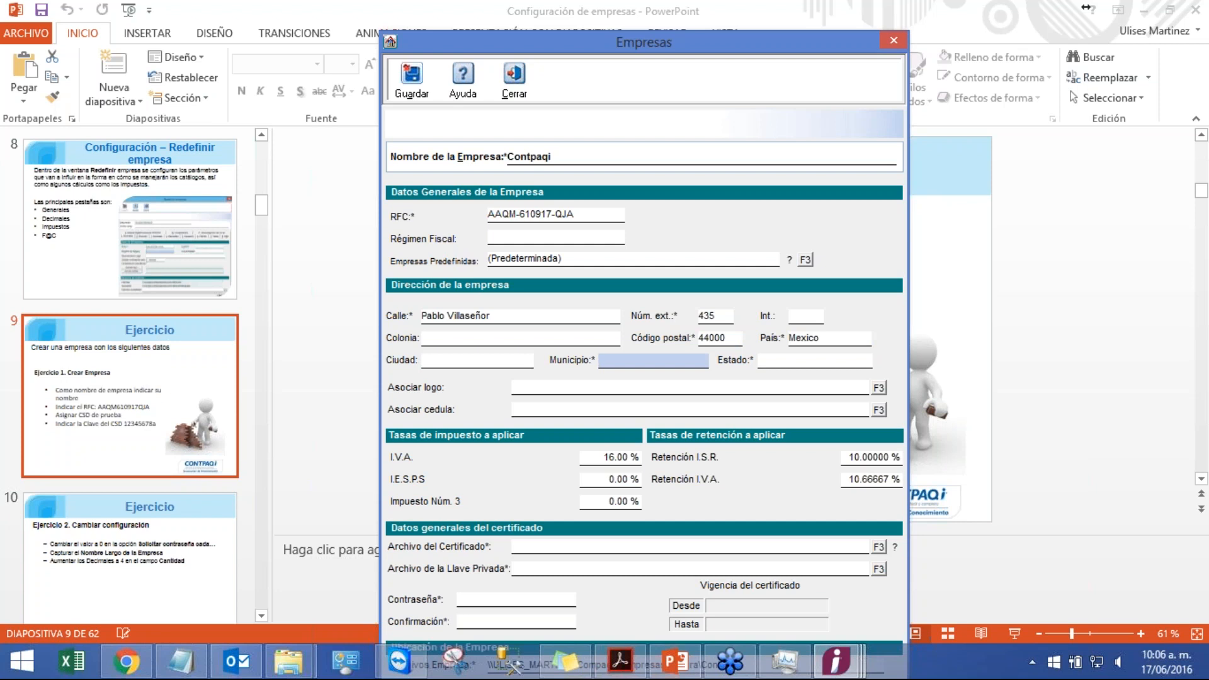
type("Guadalajara")
key("Tab")
type("Jalisco")
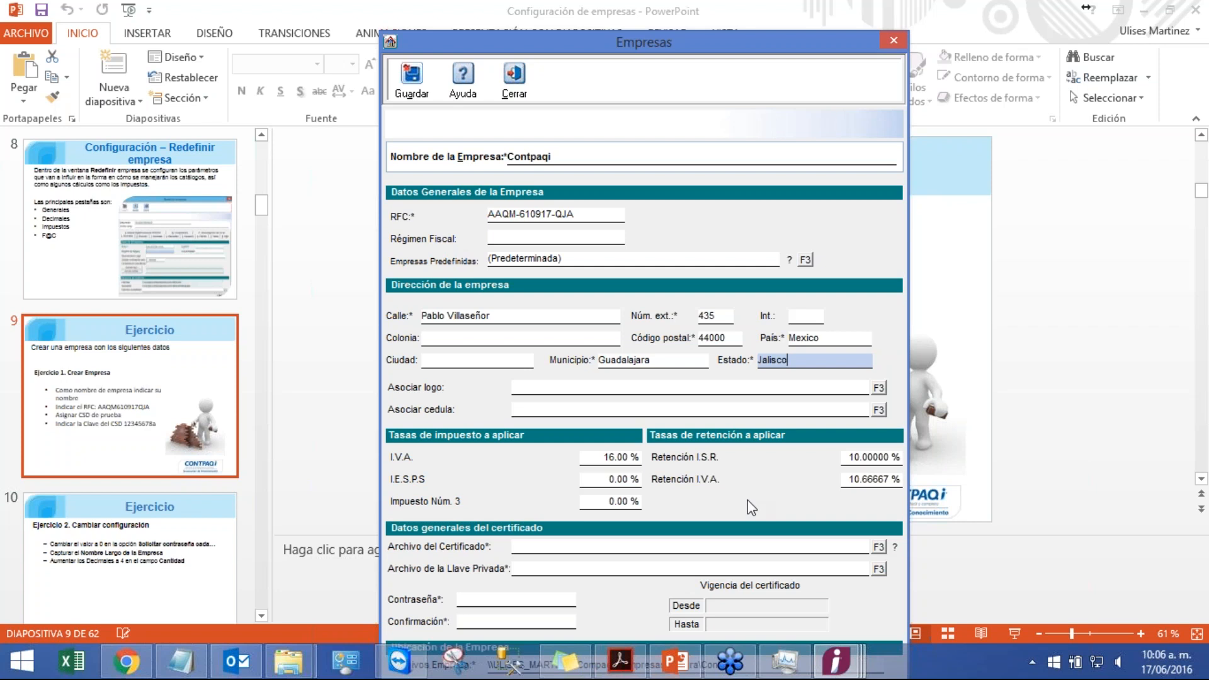
Step: Attach the test certificate .cer file from the Documents folder CERTIFICADOS DE PRUEBA
left_click(877, 548)
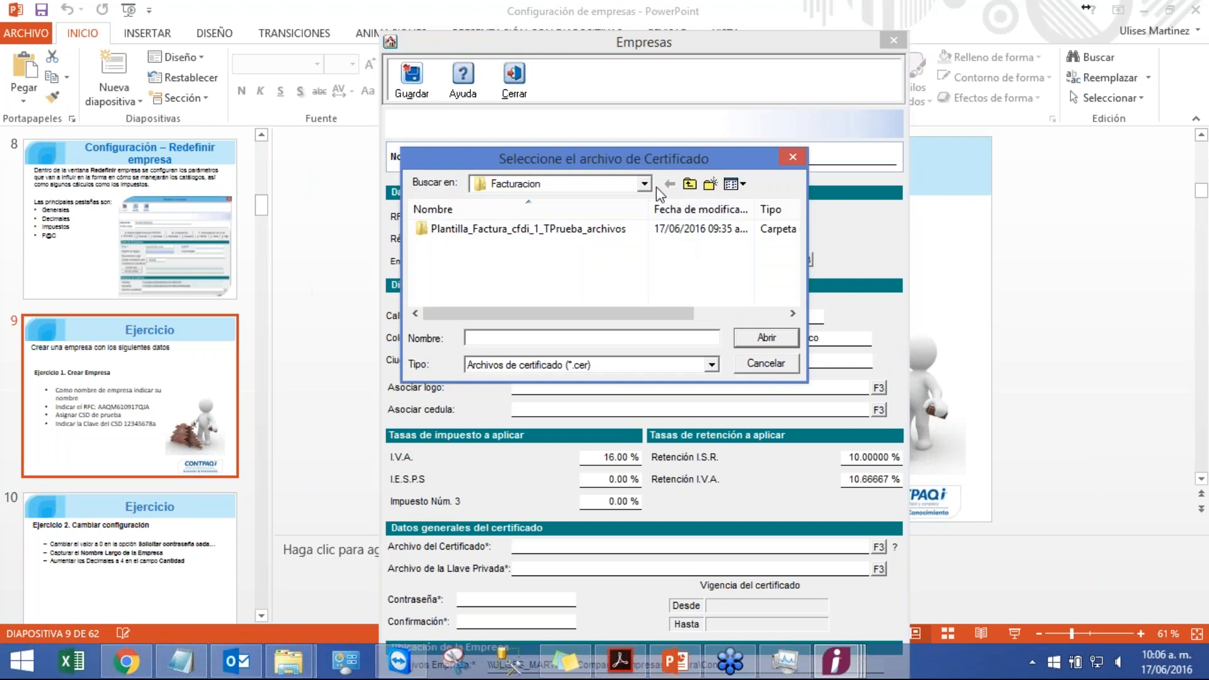
left_click(644, 183)
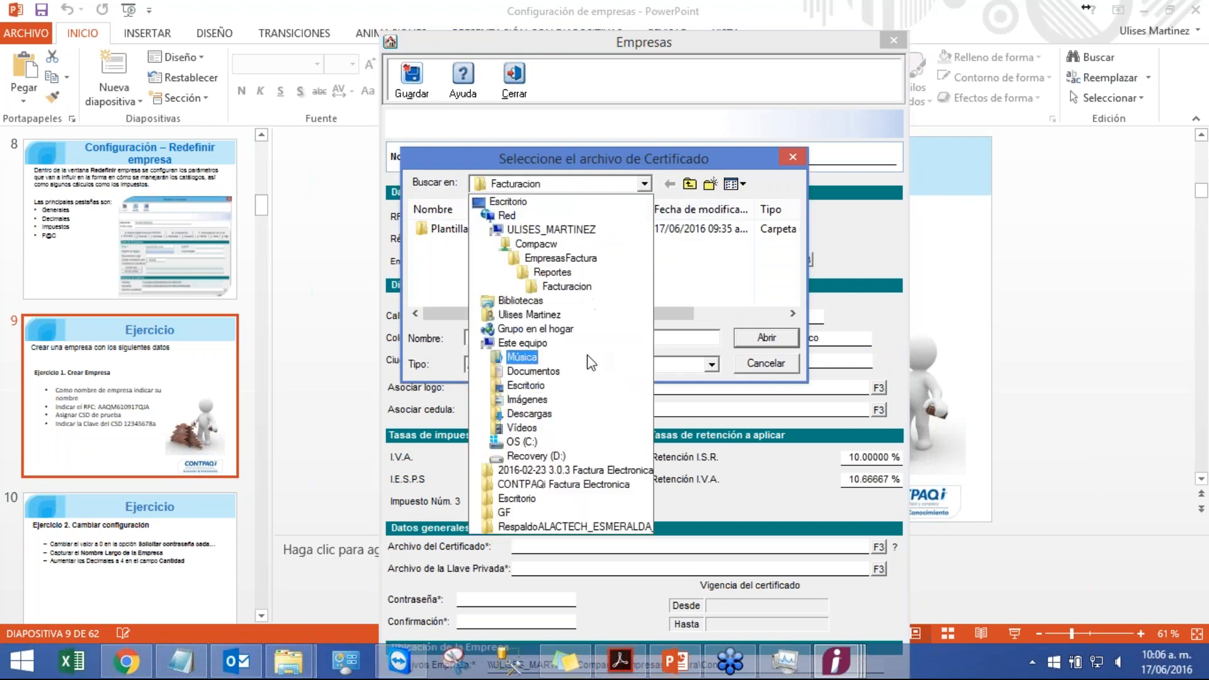
left_click(532, 371)
left_click(793, 298)
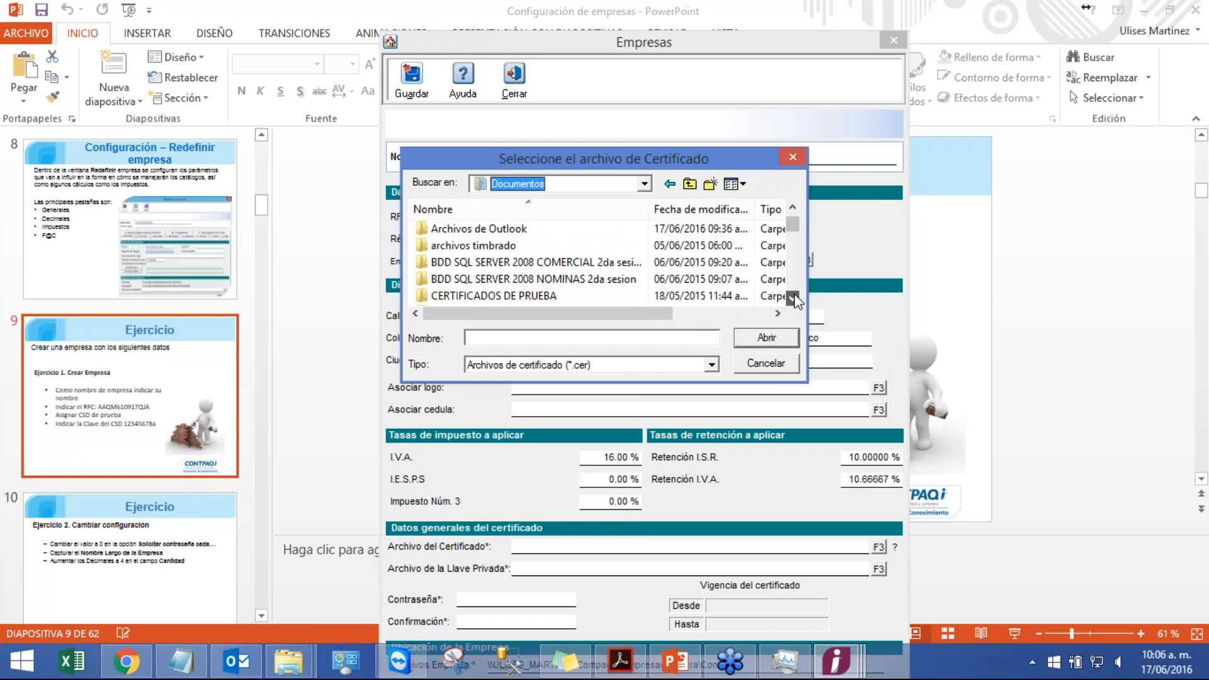
left_click(792, 297)
double_click(538, 277)
left_click(504, 230)
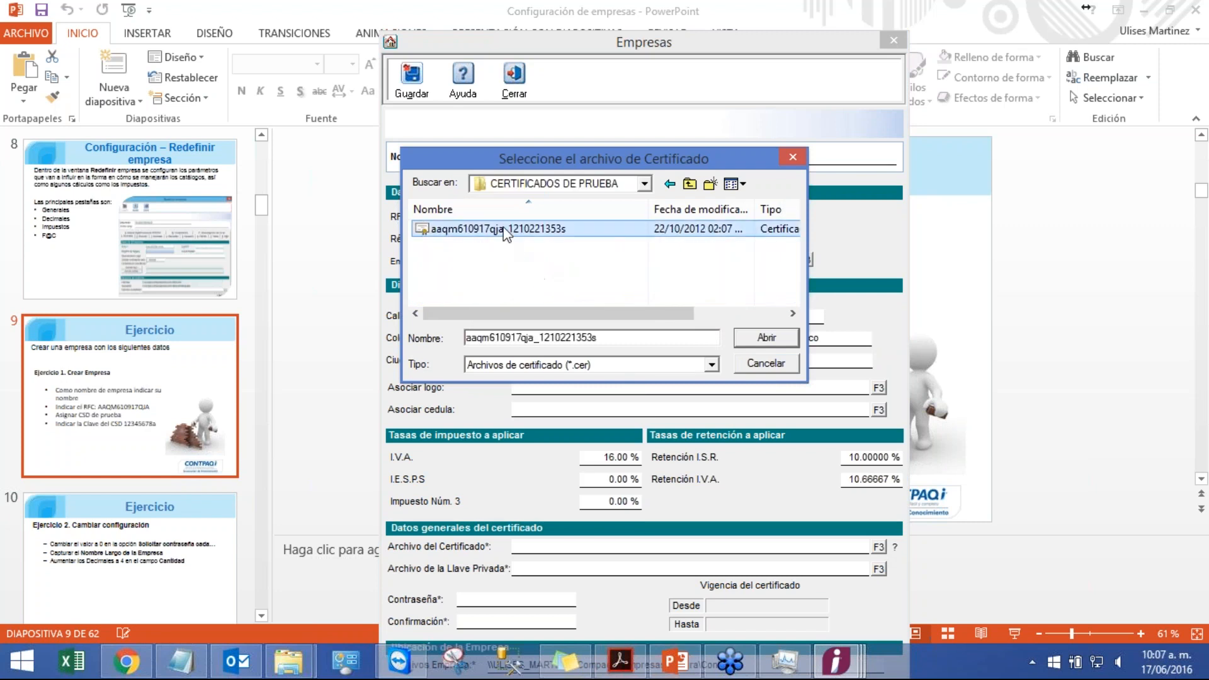
double_click(503, 230)
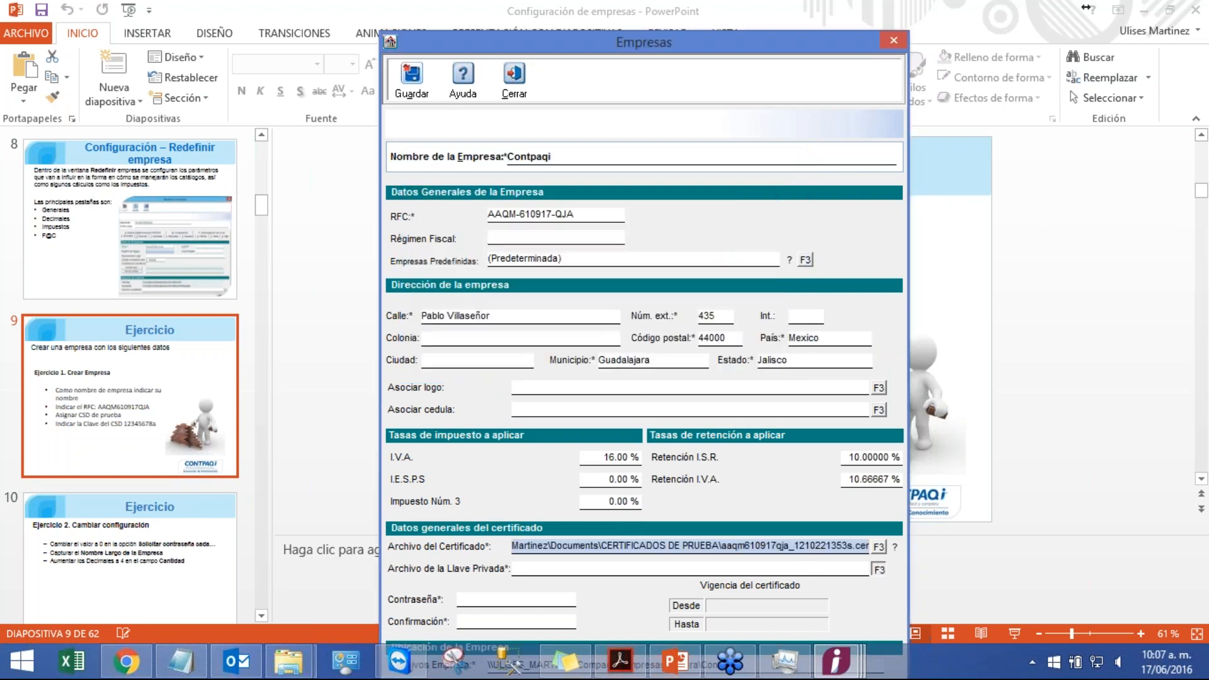
Step: Attach the matching private key .key file from the CERTIFICADOS DE PRUEBA folder
left_click(879, 569)
left_click(608, 183)
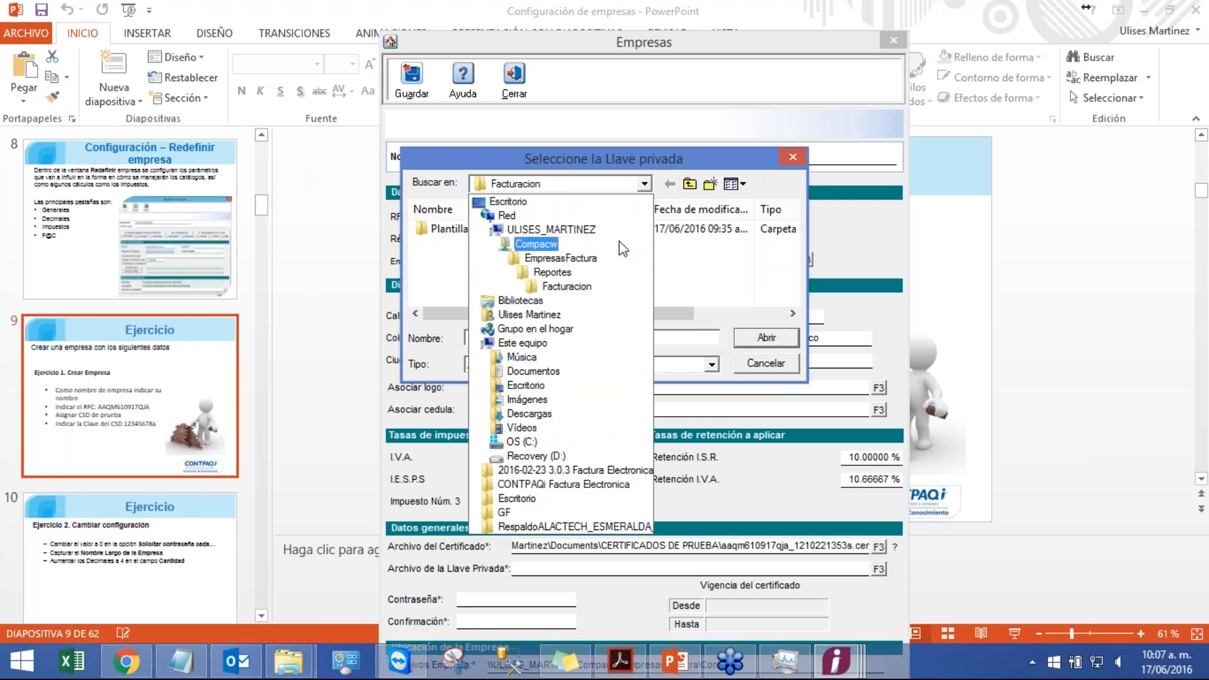
left_click(533, 371)
left_click(793, 297)
left_click(793, 297)
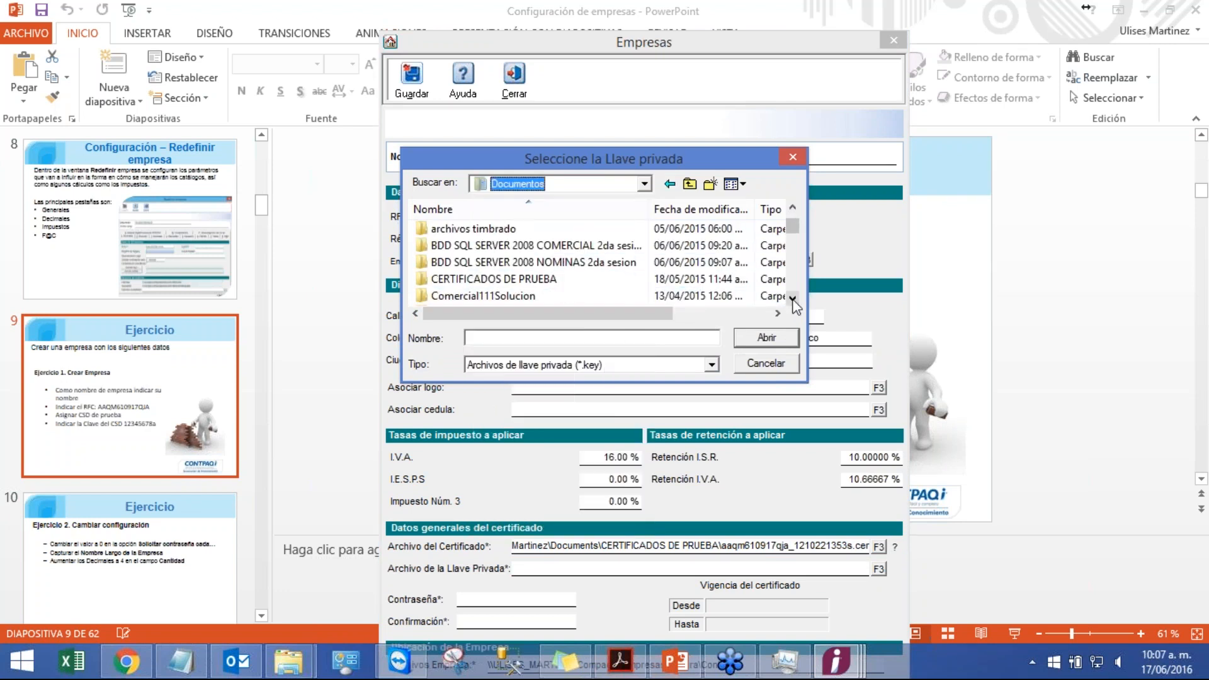
double_click(541, 279)
left_click(526, 231)
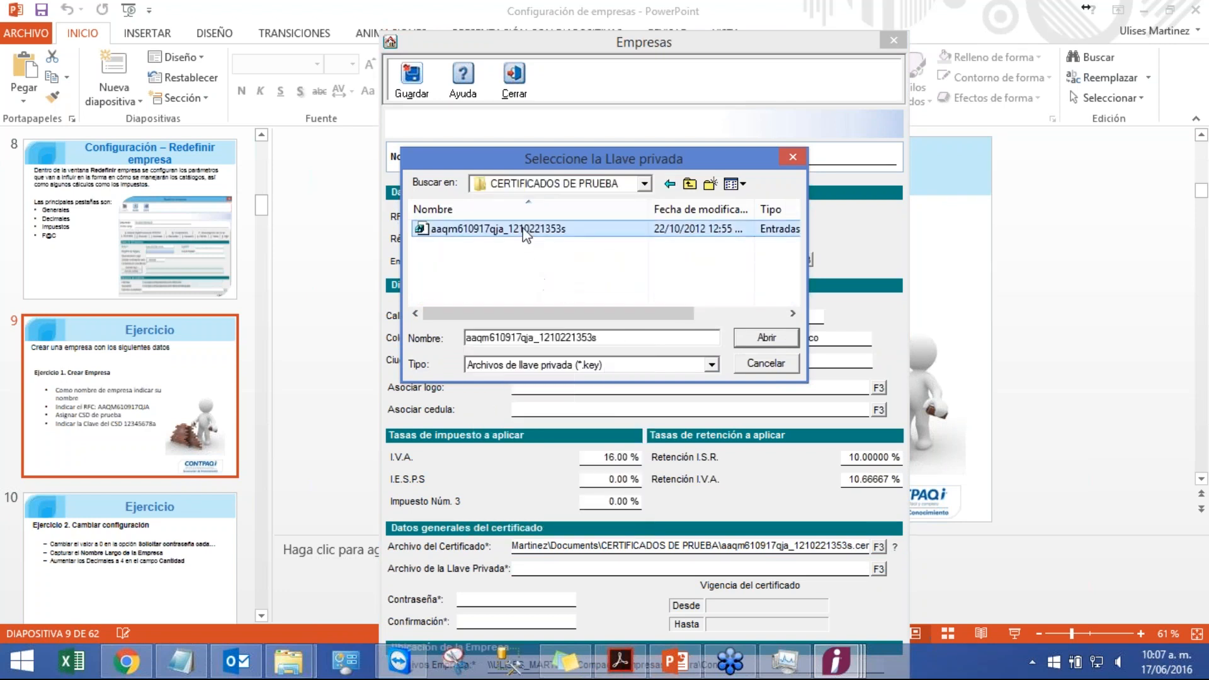
double_click(525, 231)
Step: Enter the certificate password and repeat it in the confirmation field
left_click(556, 596)
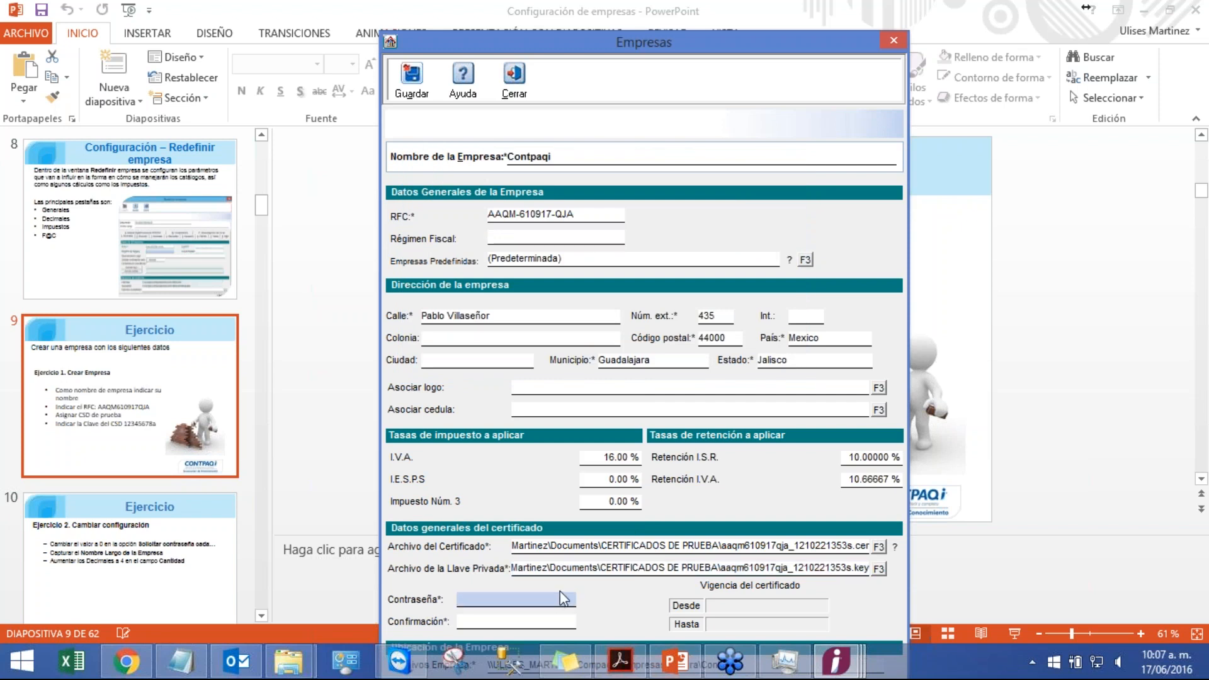
type("12345678a")
left_click(545, 615)
type("1234567")
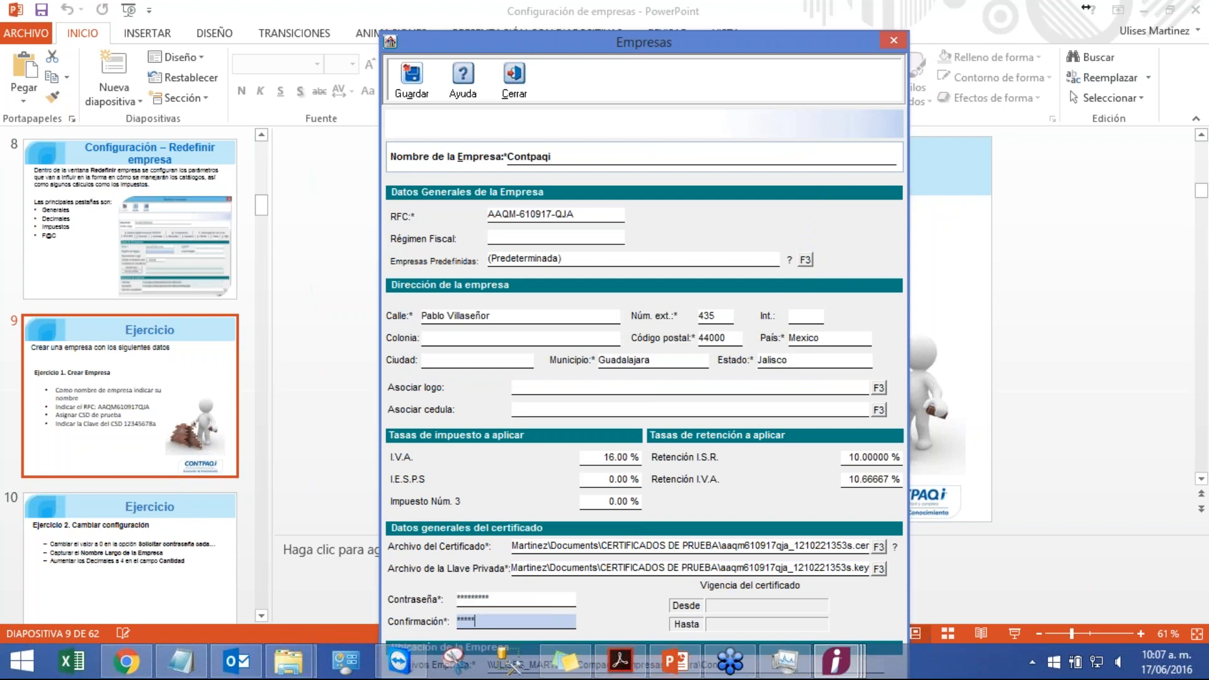
type("8a")
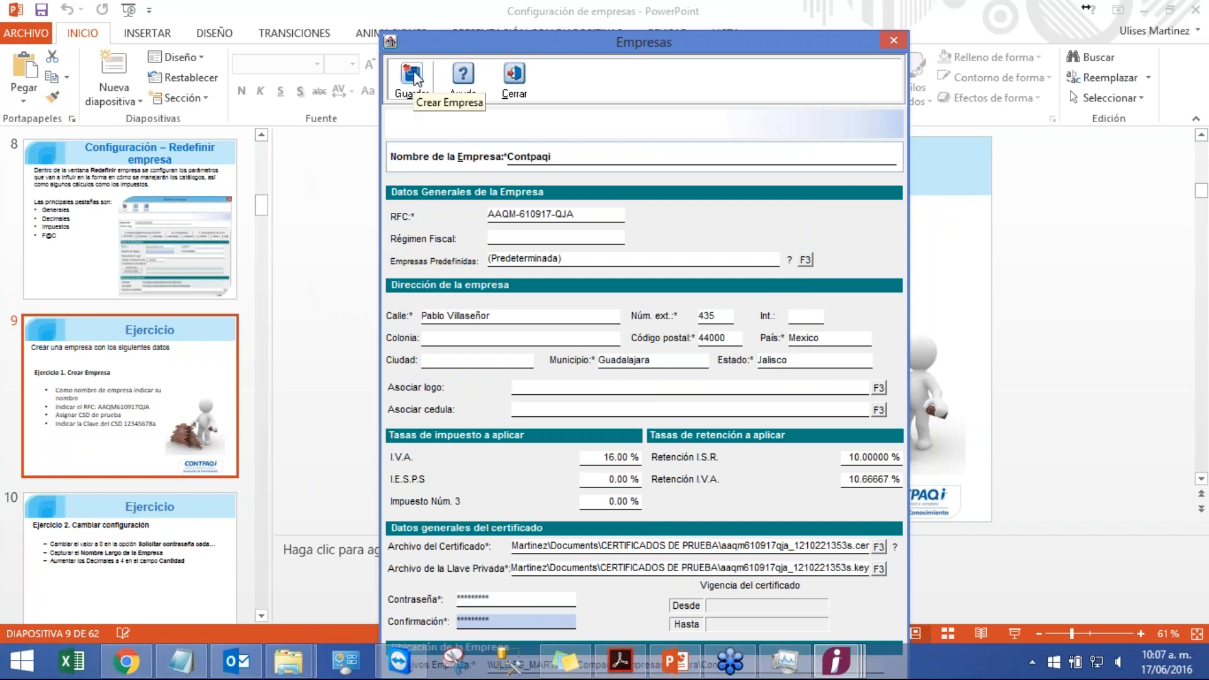
Step: Save the new company, accepting the database creation, and close the company form
left_click(413, 74)
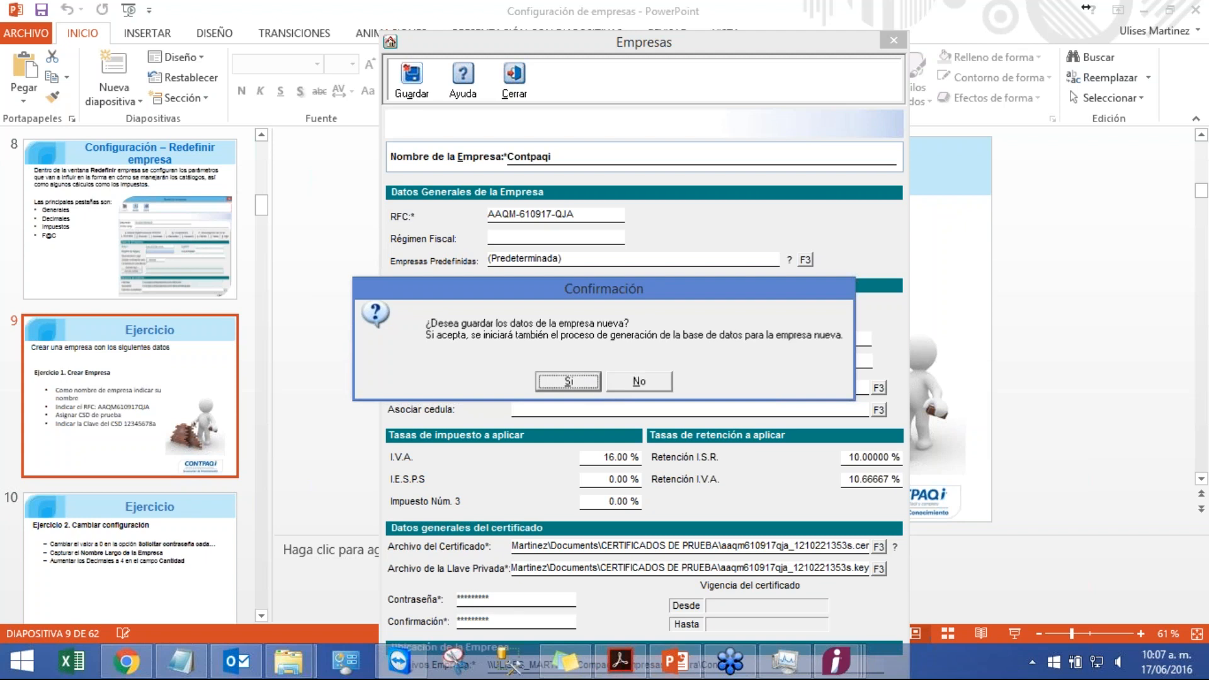
left_click(582, 381)
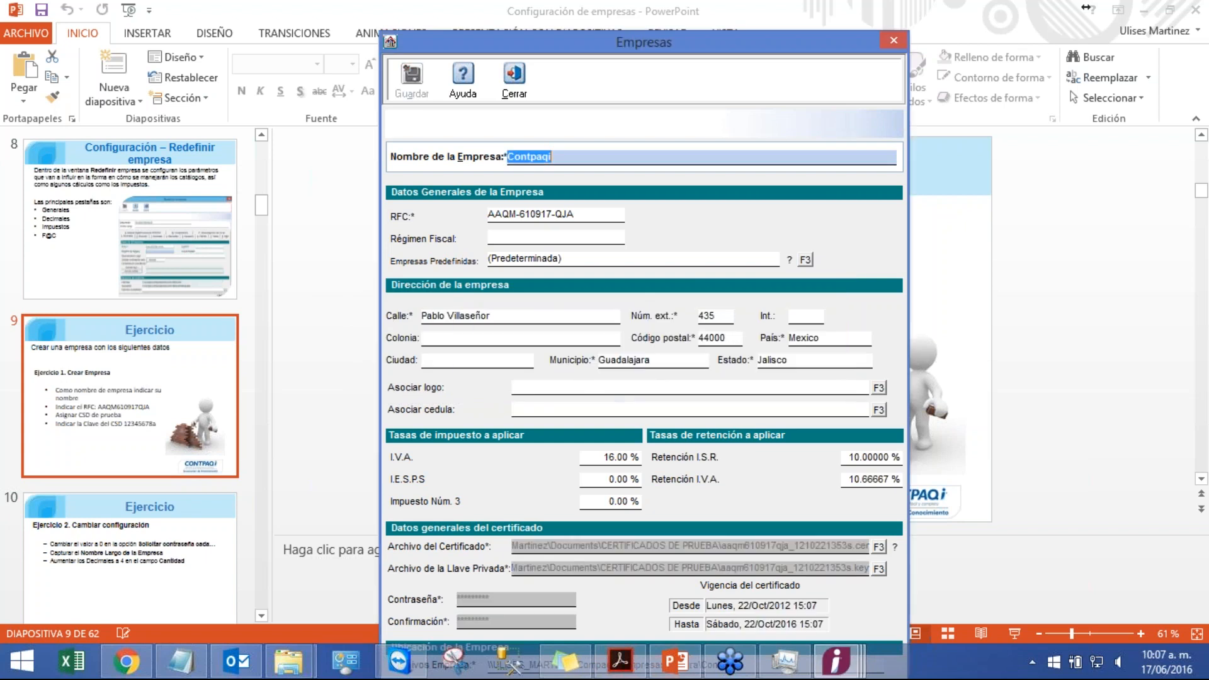
left_click(512, 91)
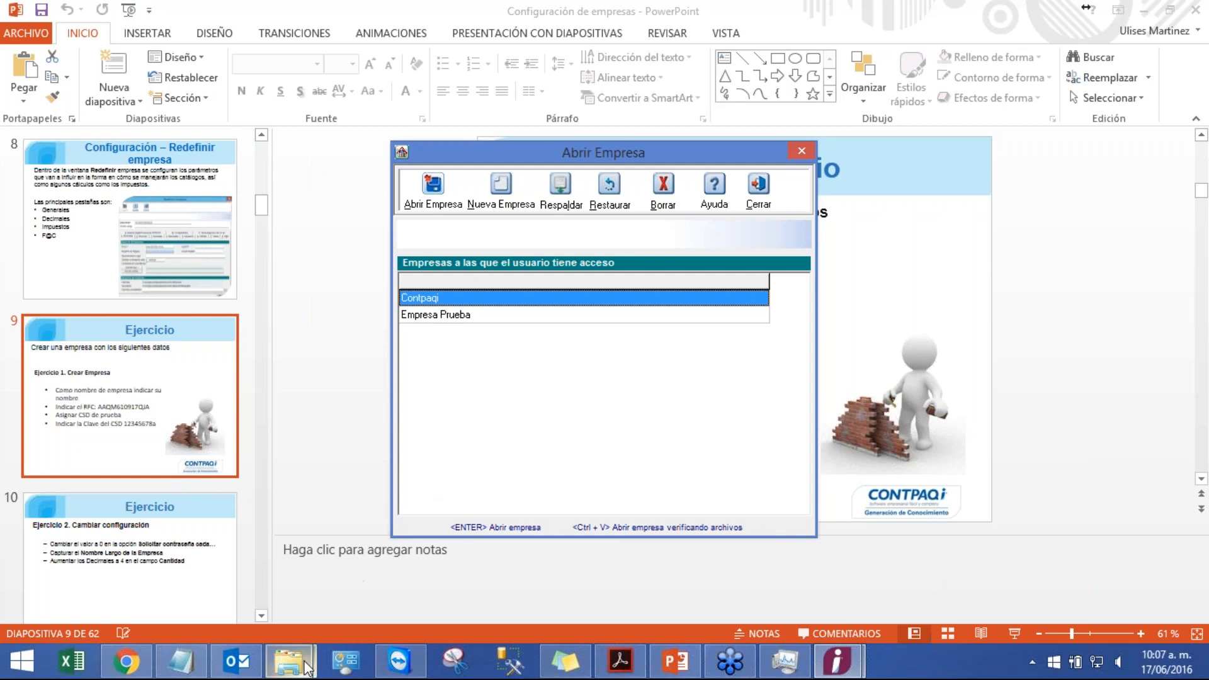
Step: Browse in File Explorer to C:\Compacw\EmpresasFactura and inspect the new Contpaqi company folder
mouse_move(290, 661)
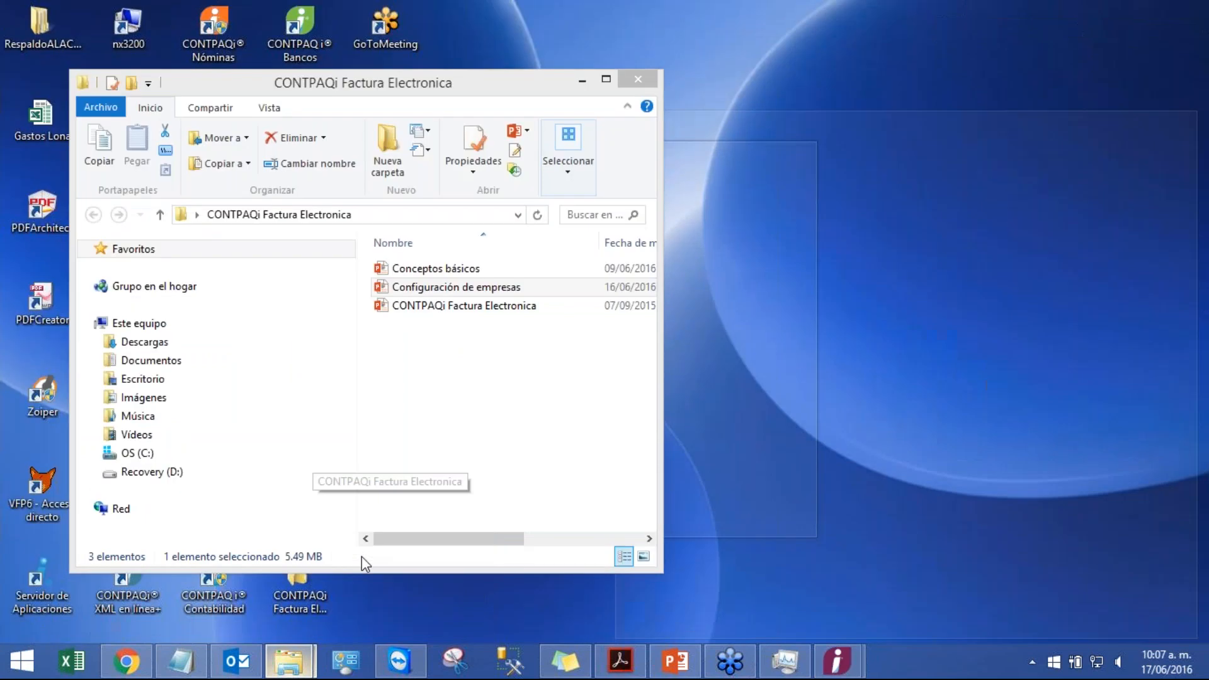
left_click(361, 557)
left_click(136, 453)
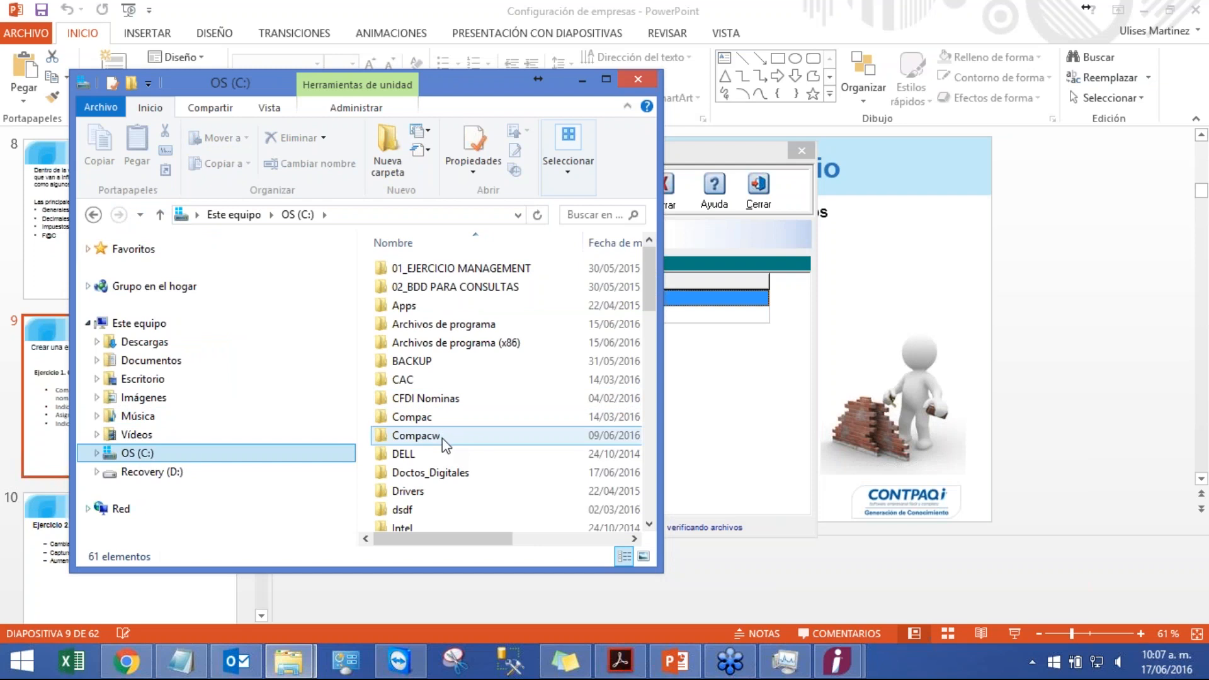
left_click(606, 81)
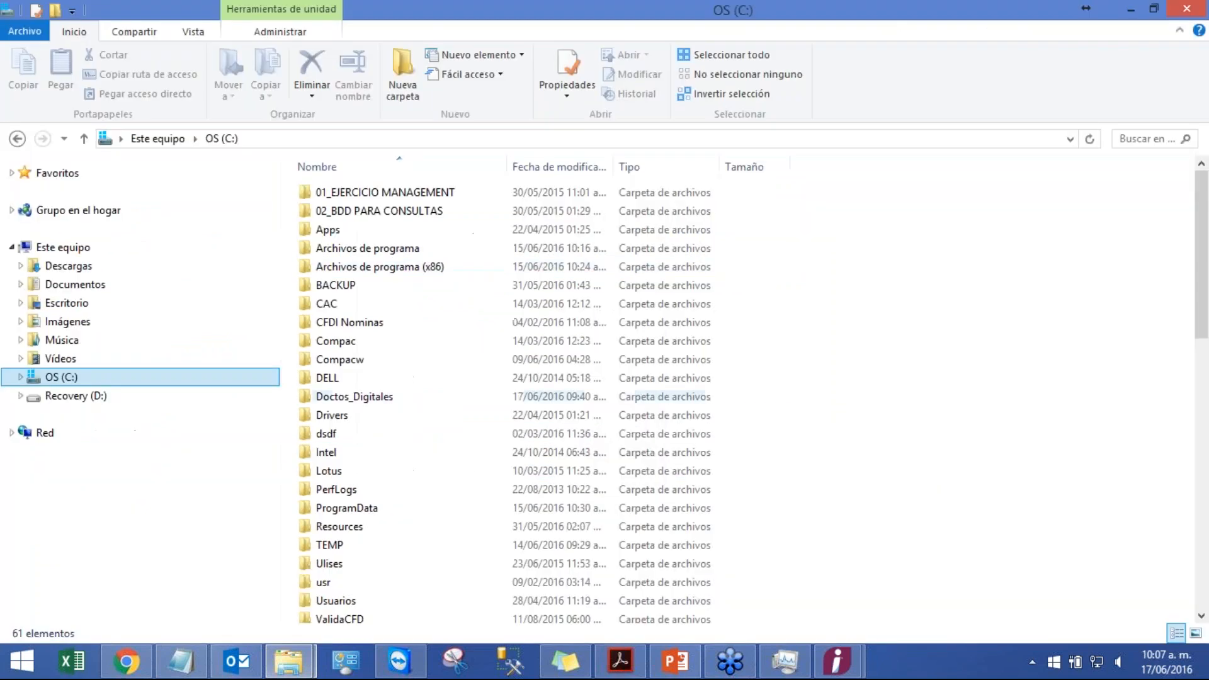
left_click(350, 362)
double_click(350, 362)
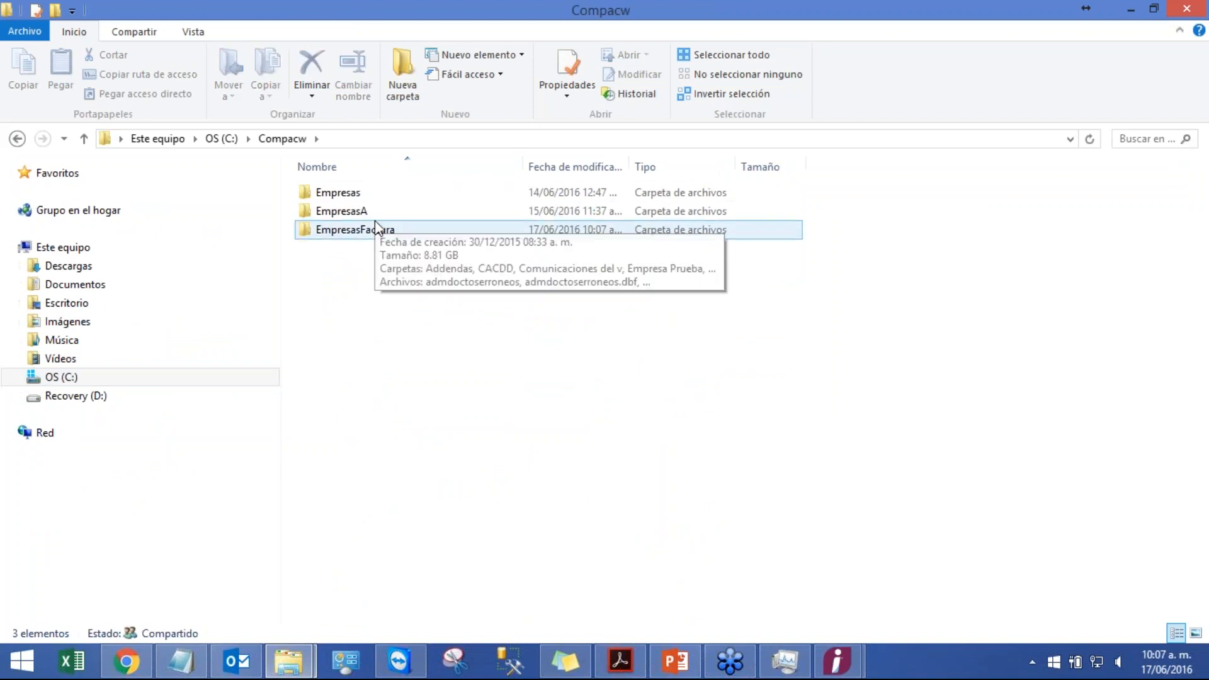
double_click(380, 231)
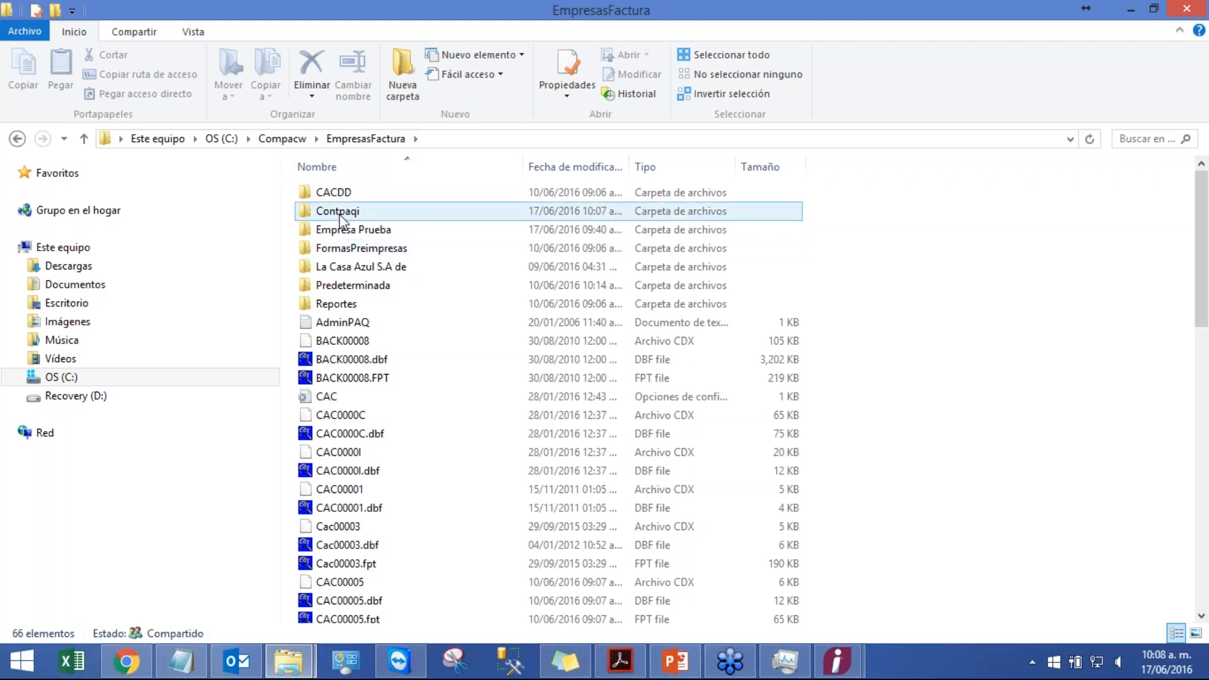
mouse_move(340, 219)
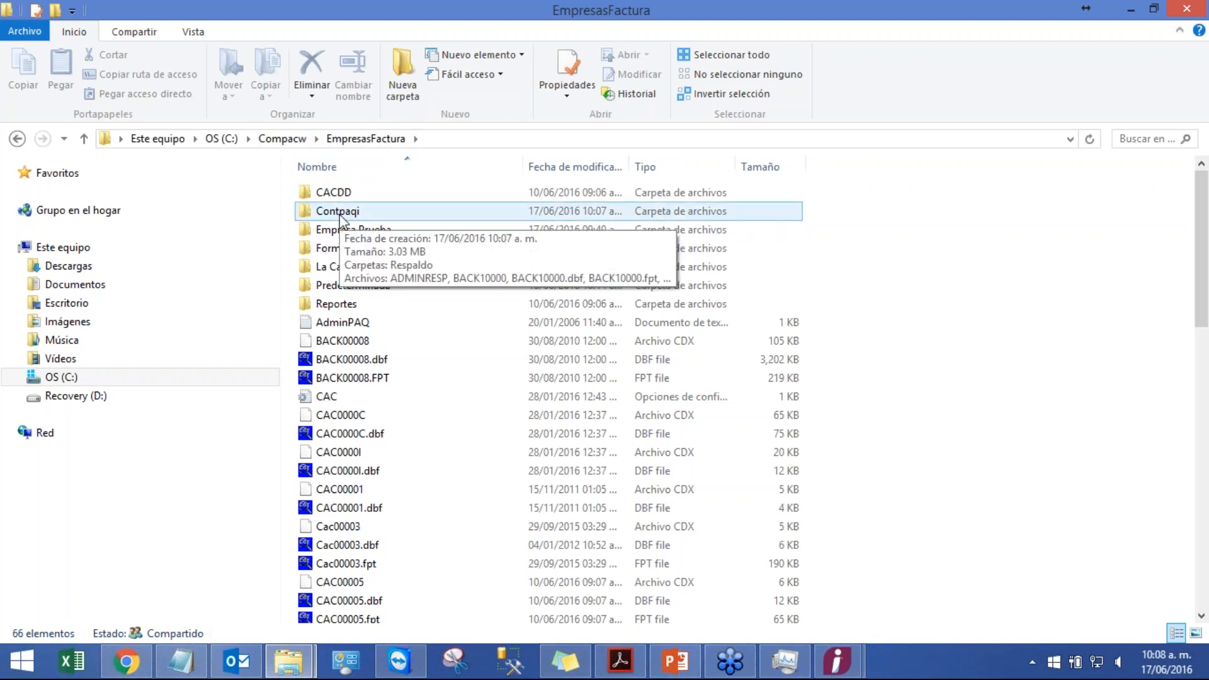
left_click(340, 214)
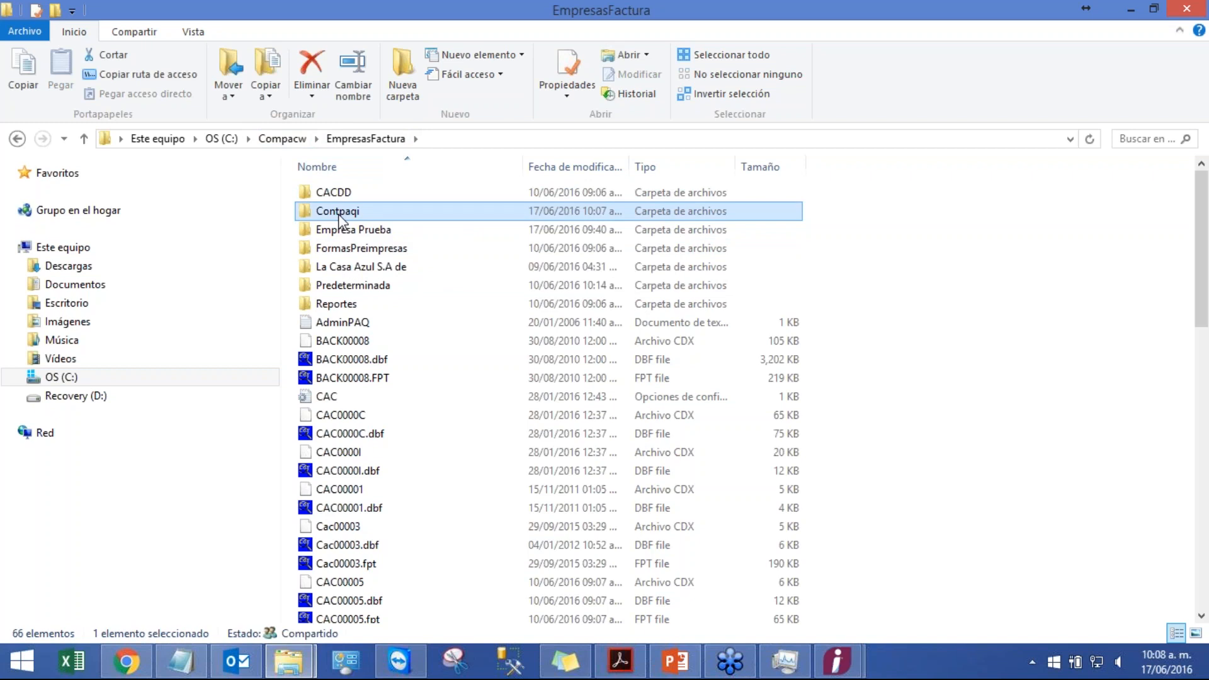
mouse_move(362, 236)
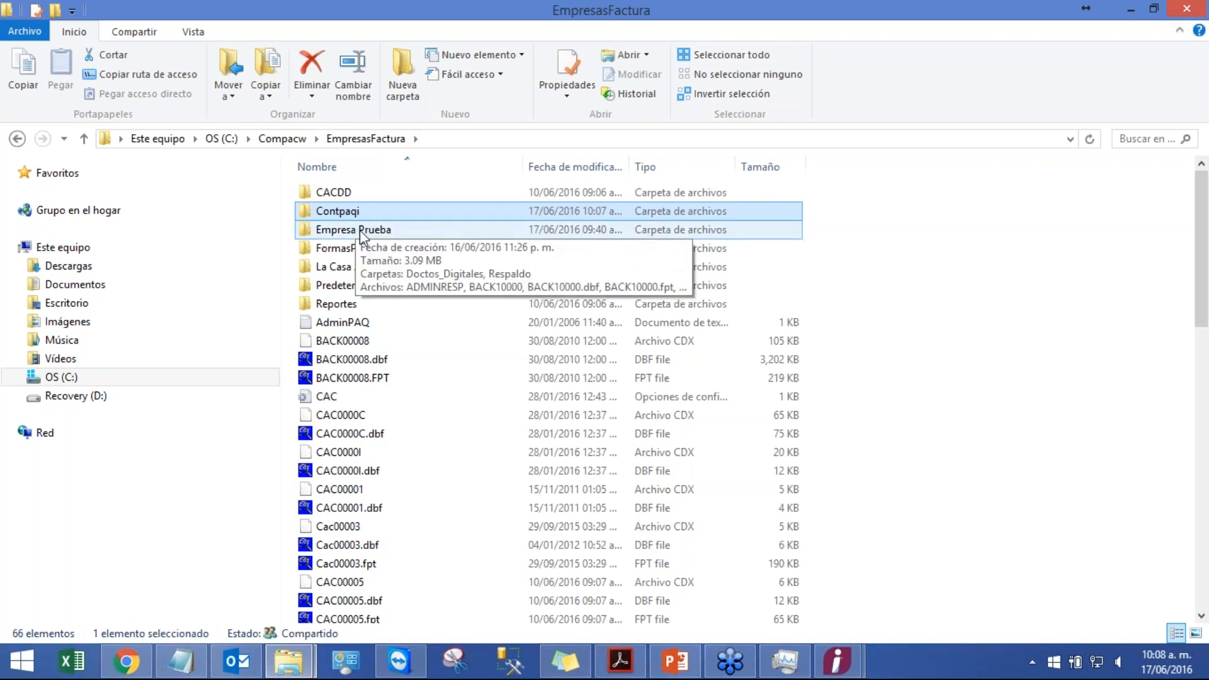
mouse_move(692, 666)
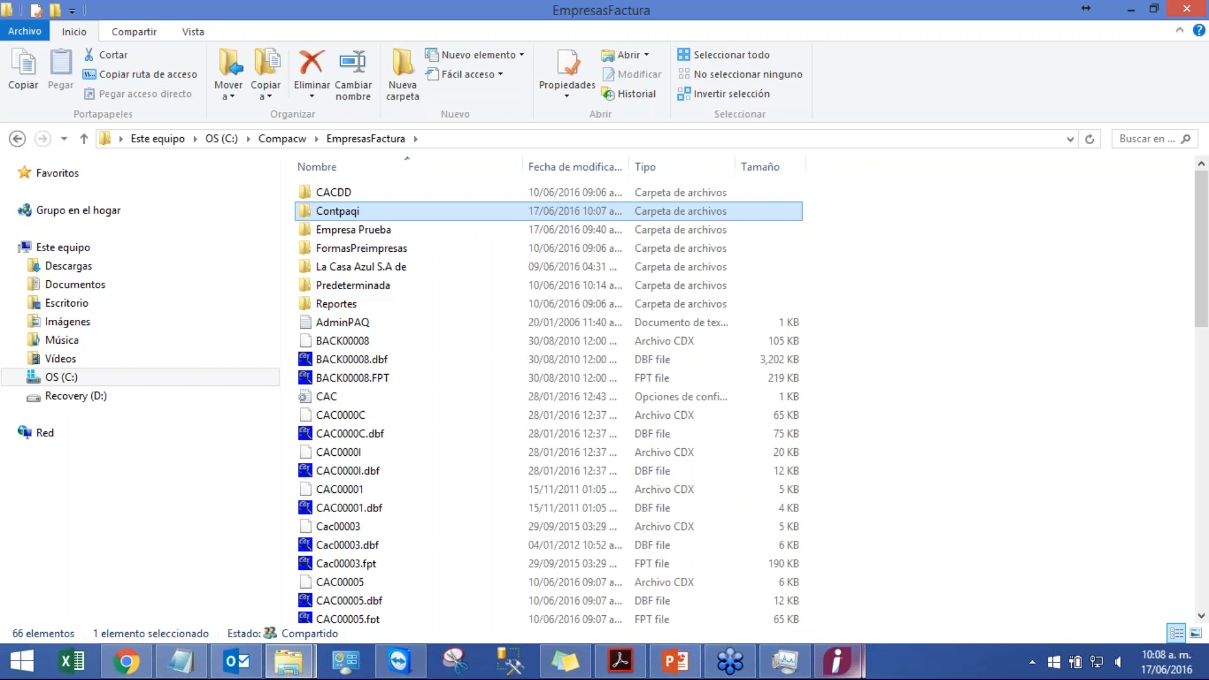
mouse_move(838, 661)
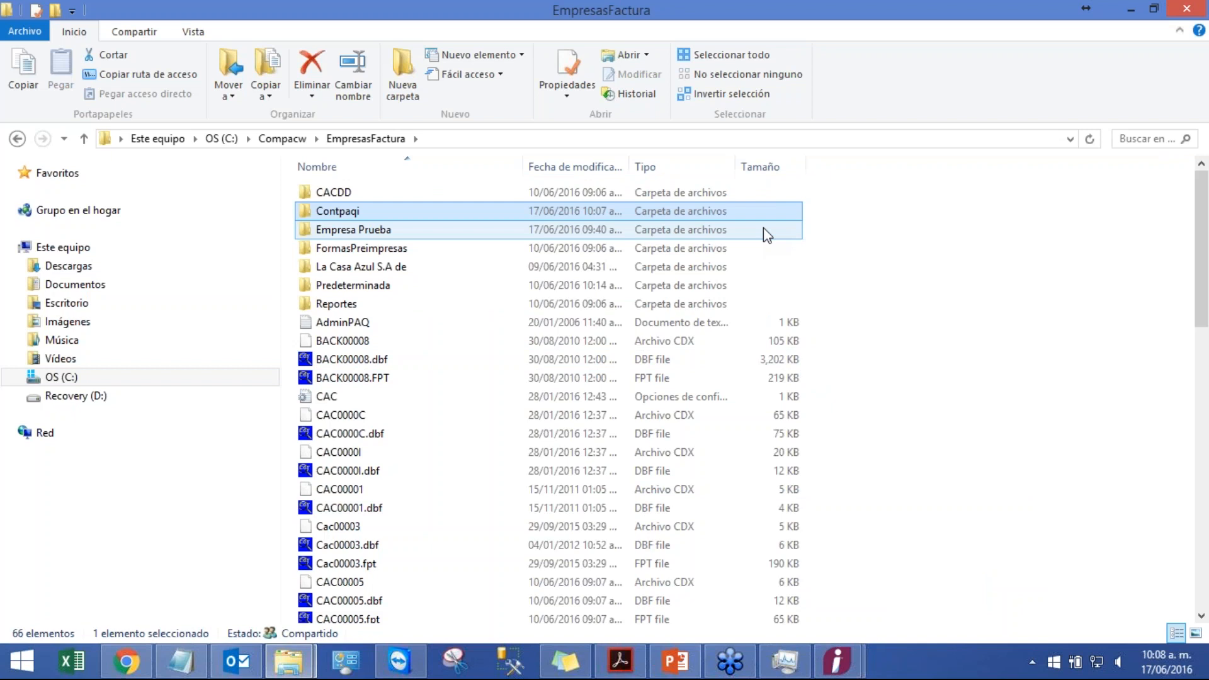
Step: Switch to the presentation, start the slideshow from slide 8 and advance one slide
left_click(674, 659)
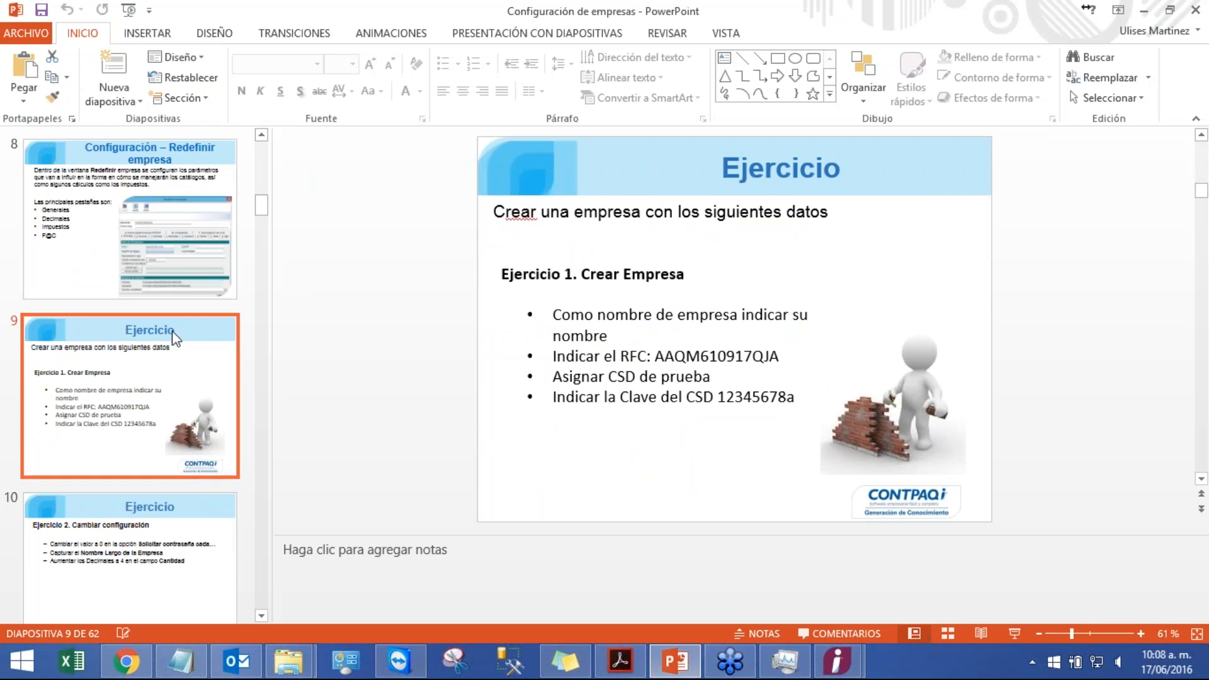
left_click(138, 297)
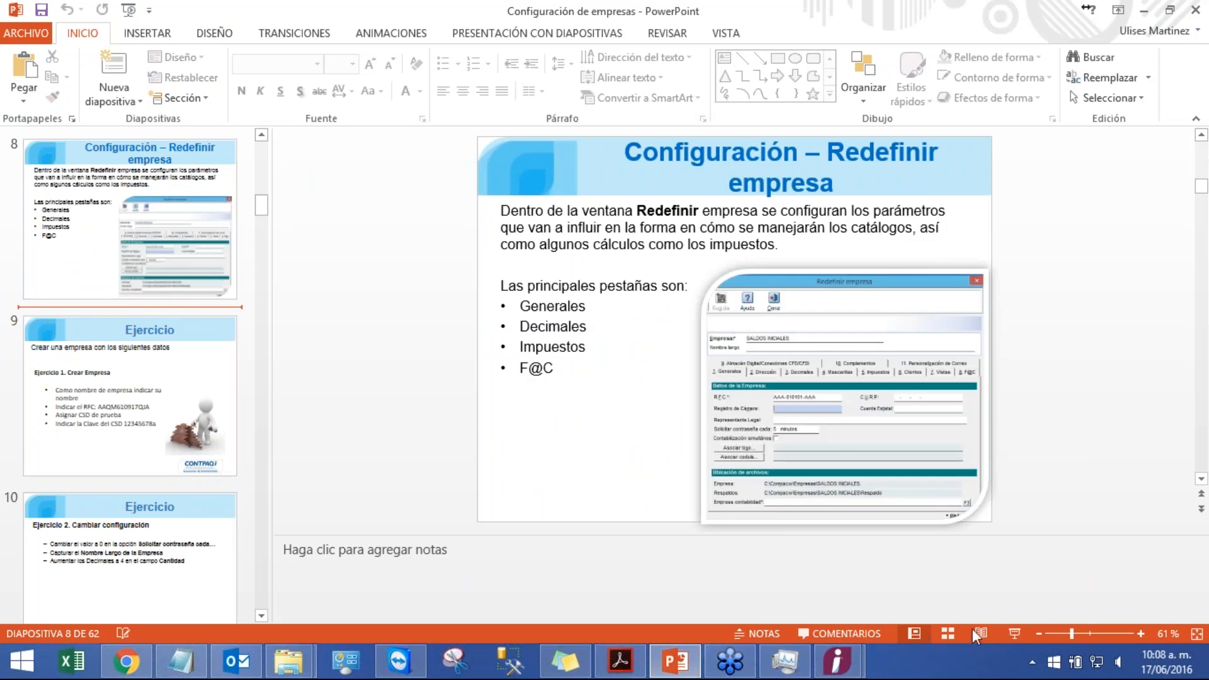
left_click(1015, 632)
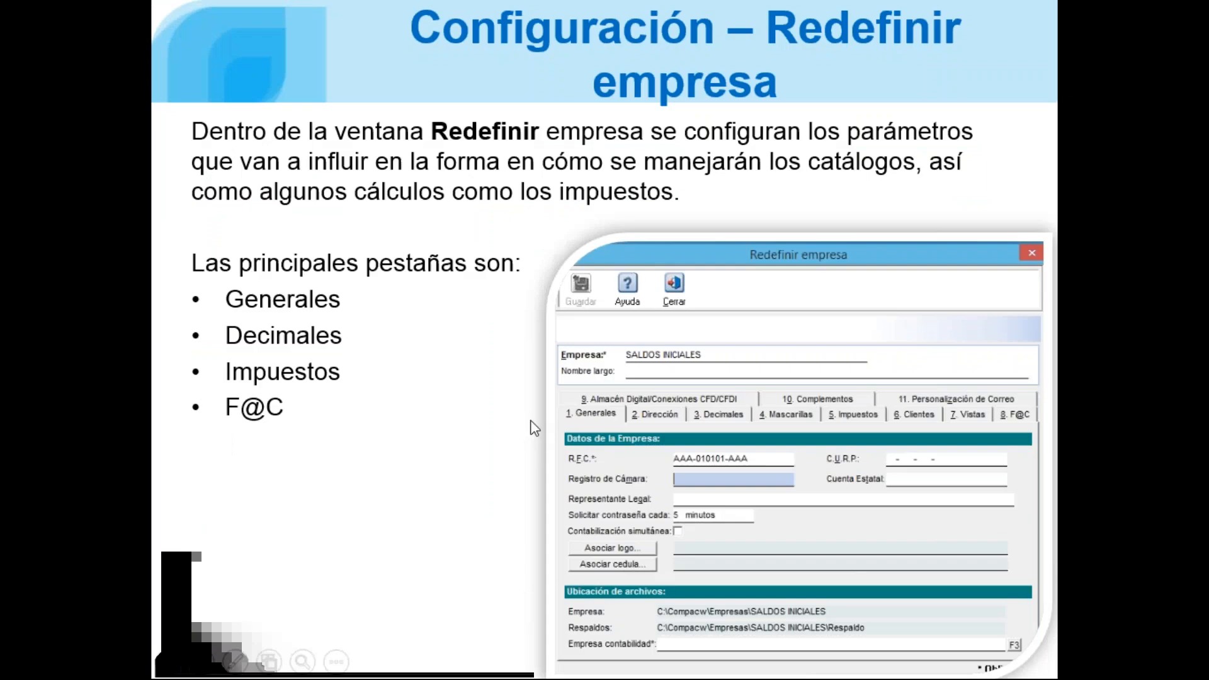
left_click(435, 316)
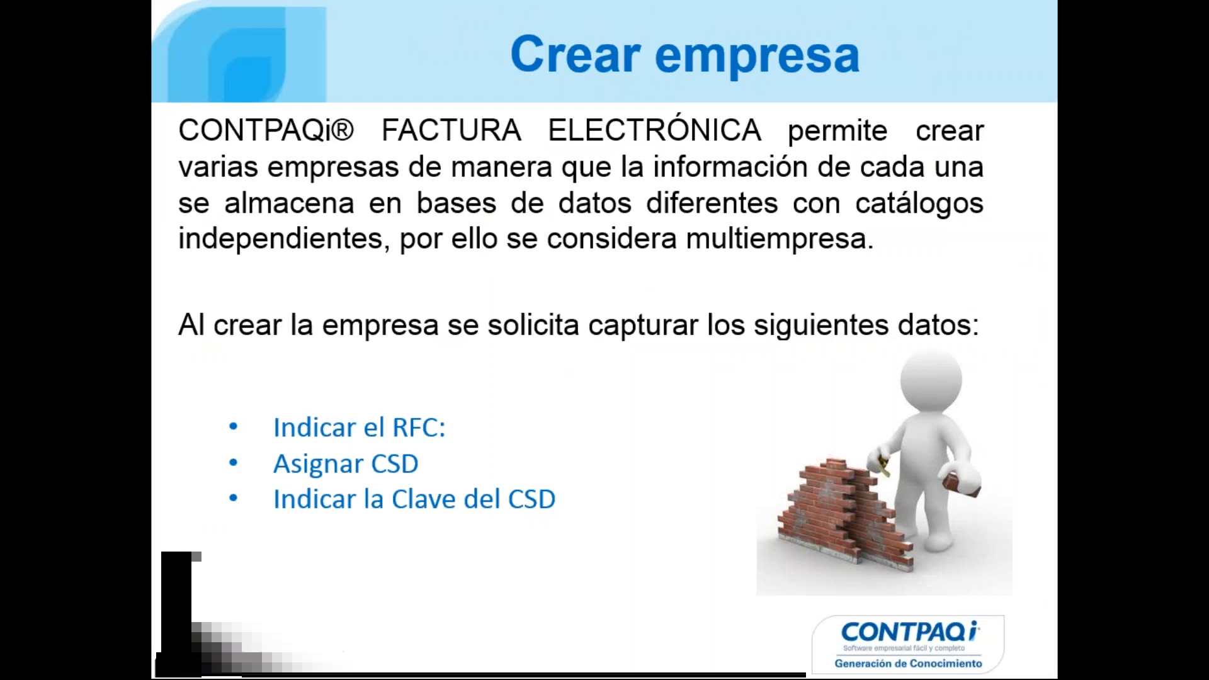
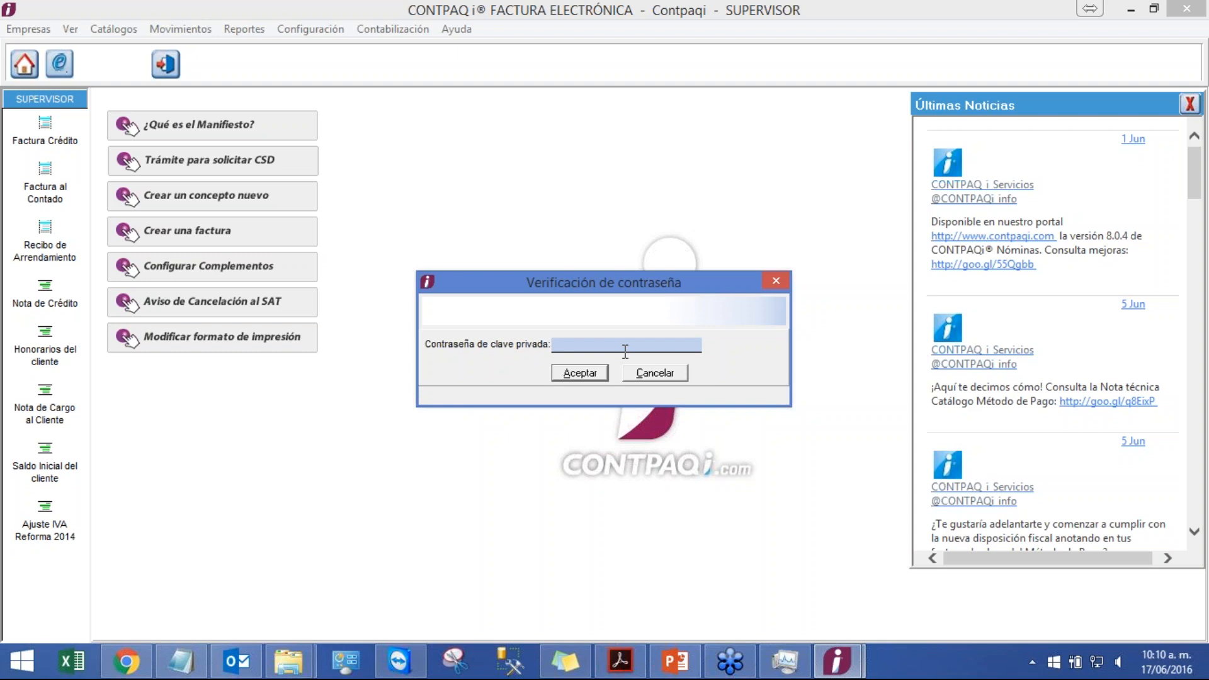
Step: Enter the private key password to open the company and close the credit invoice window
type("*********")
left_click(573, 372)
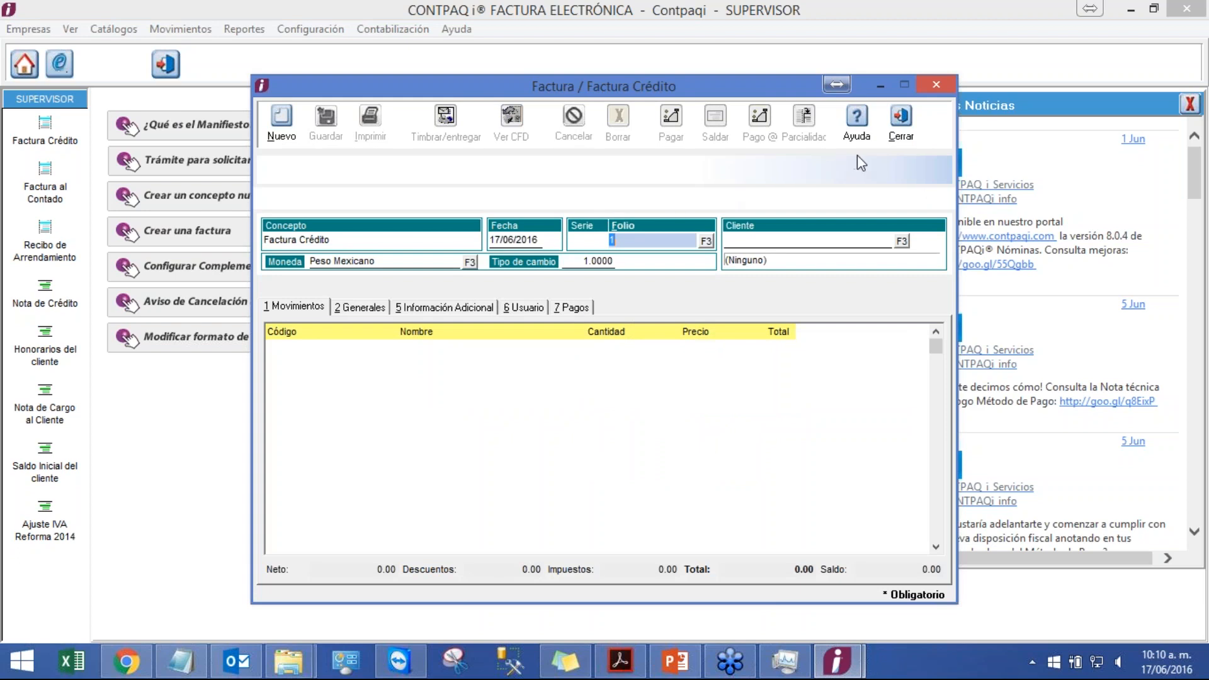
left_click(908, 140)
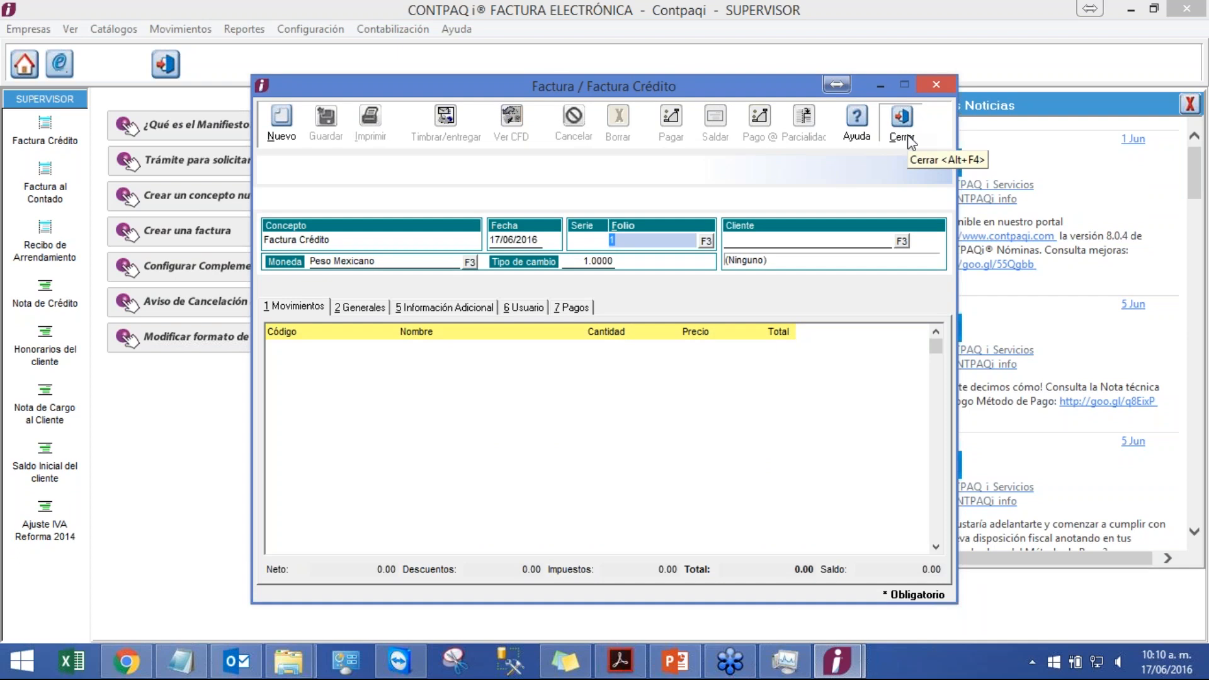
Step: Open the settings for redefining the current company
left_click(294, 32)
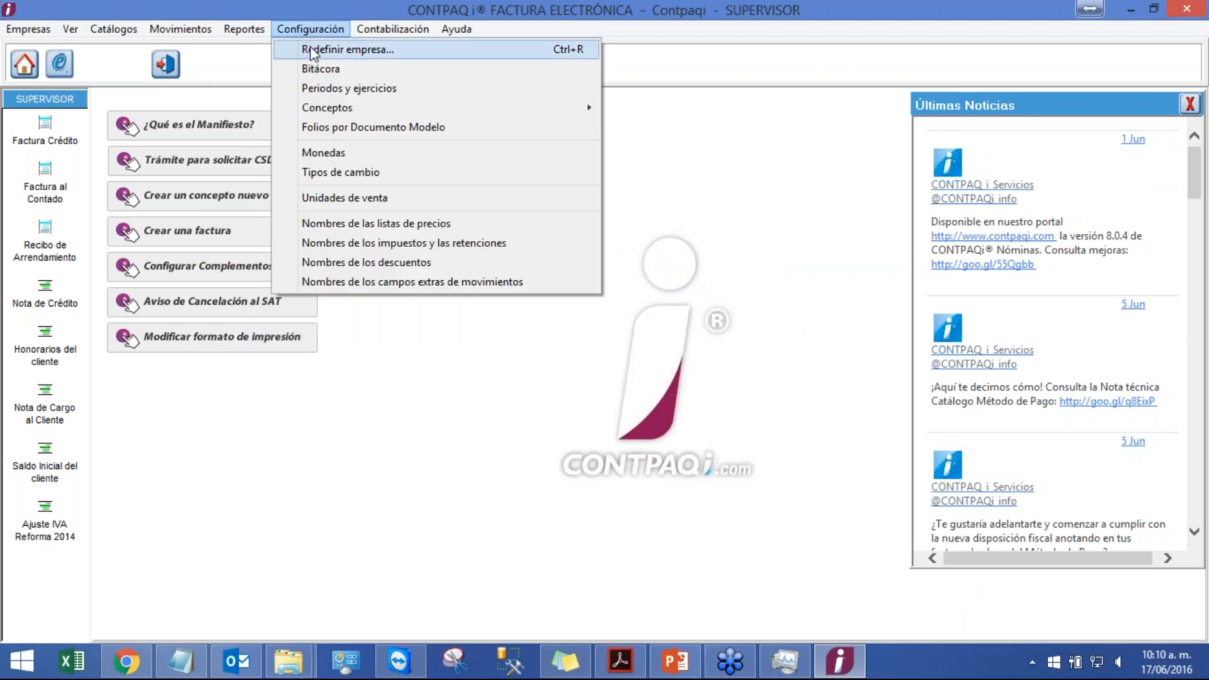
left_click(313, 51)
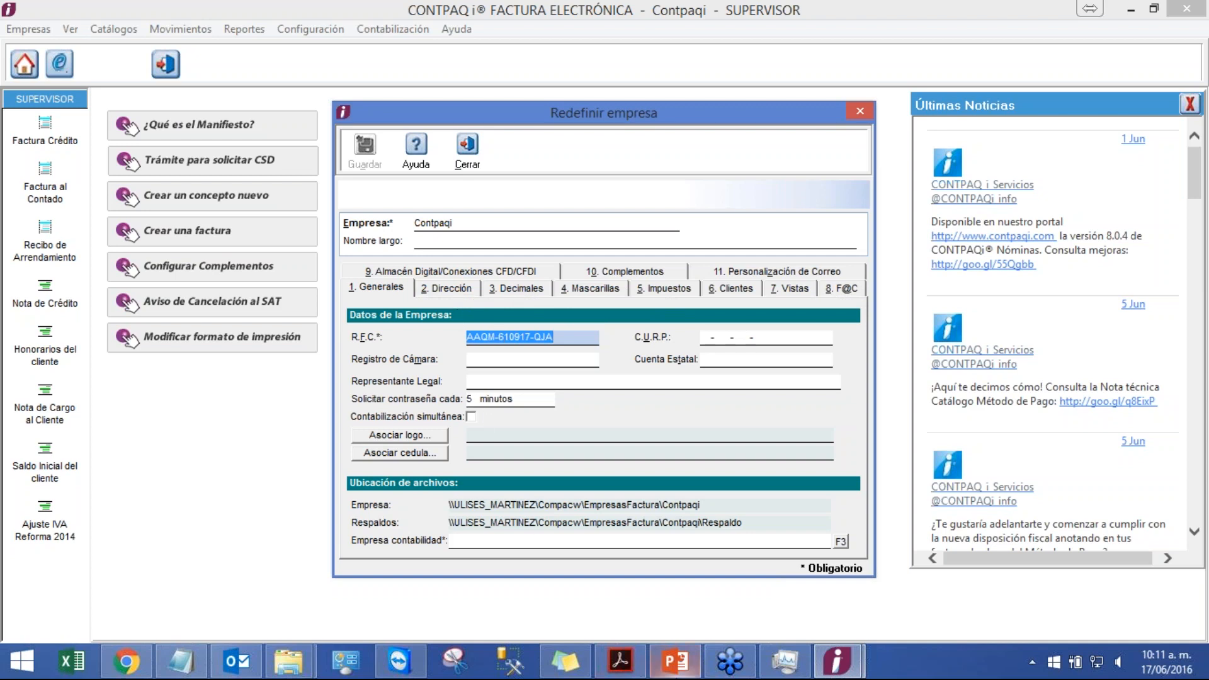
Step: Switch to the presentation and view the configuration exercise slide as a slideshow, then exit it
left_click(674, 661)
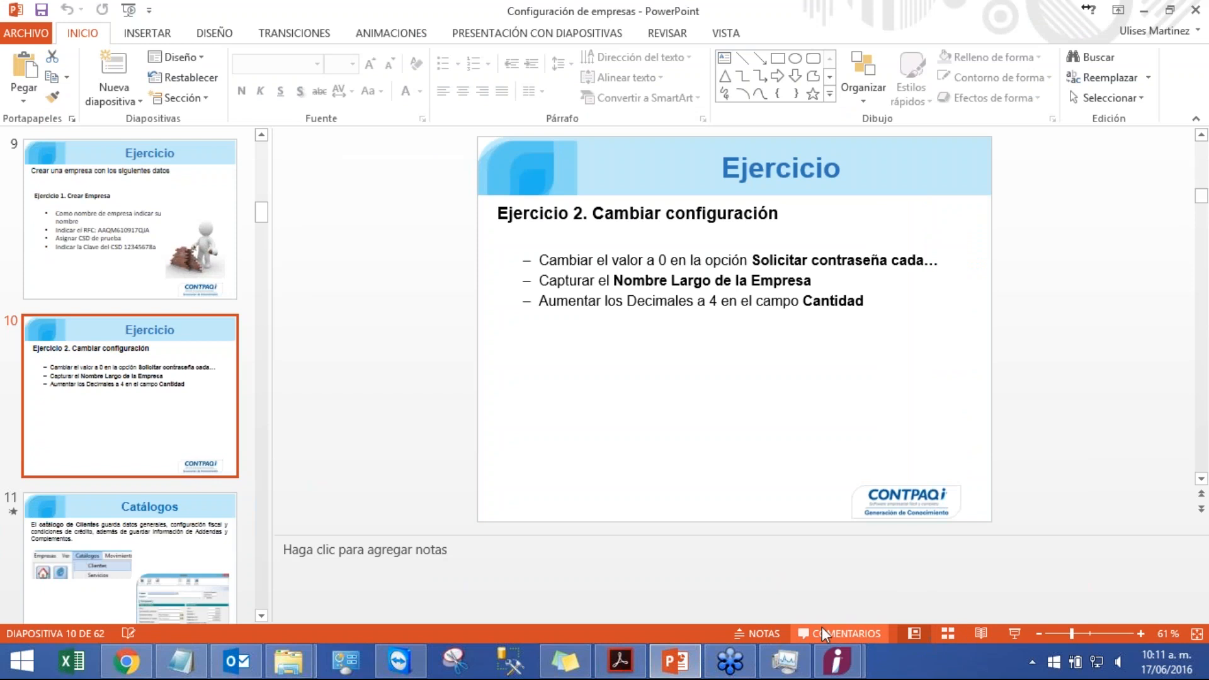
left_click(1014, 633)
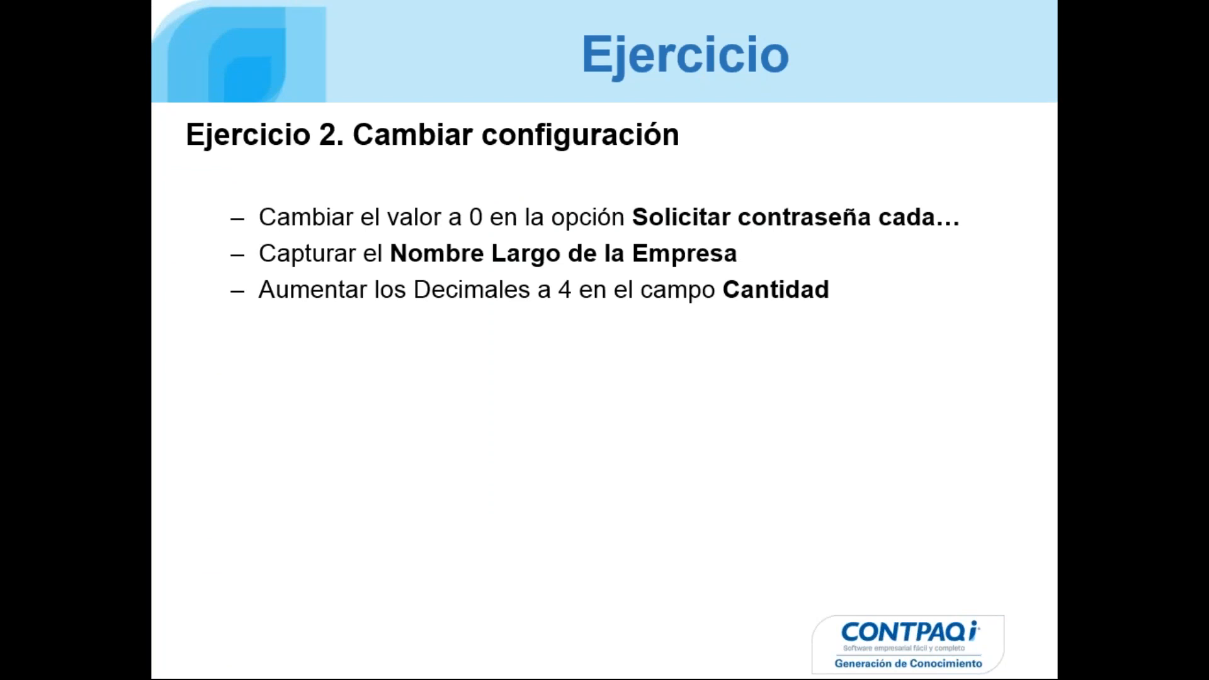
key("Escape")
Step: Return to the company form and set the password request interval to 0 minutes
mouse_move(836, 661)
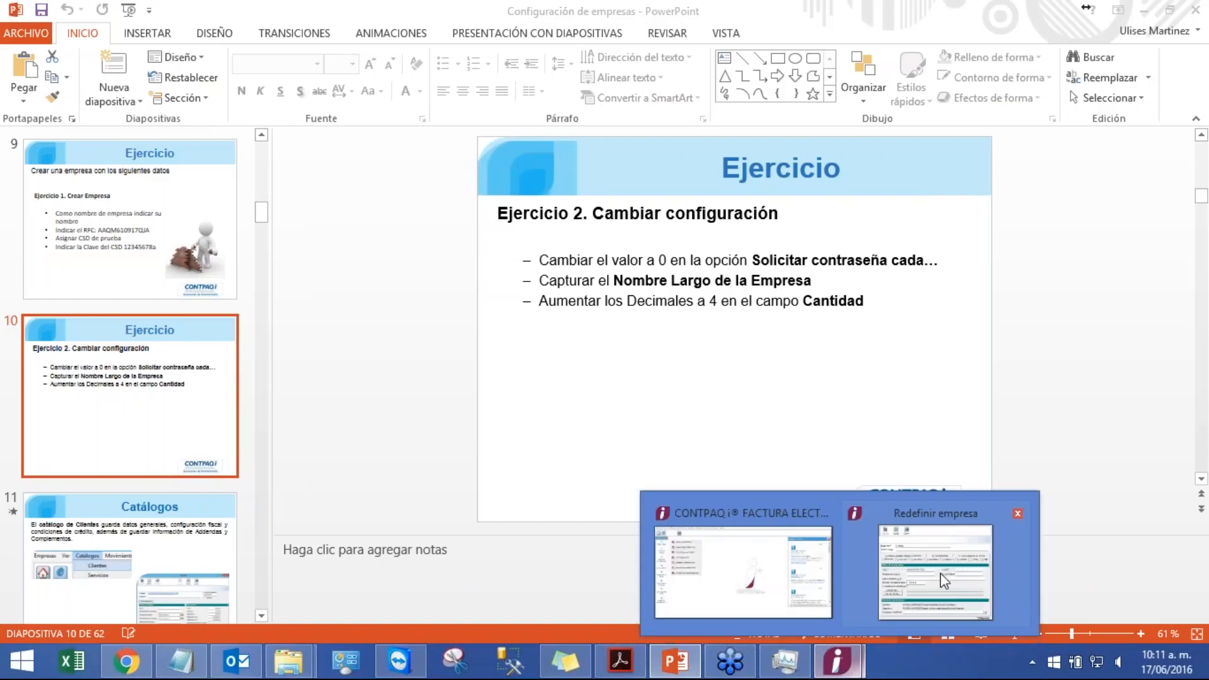
left_click(934, 576)
left_click(484, 398)
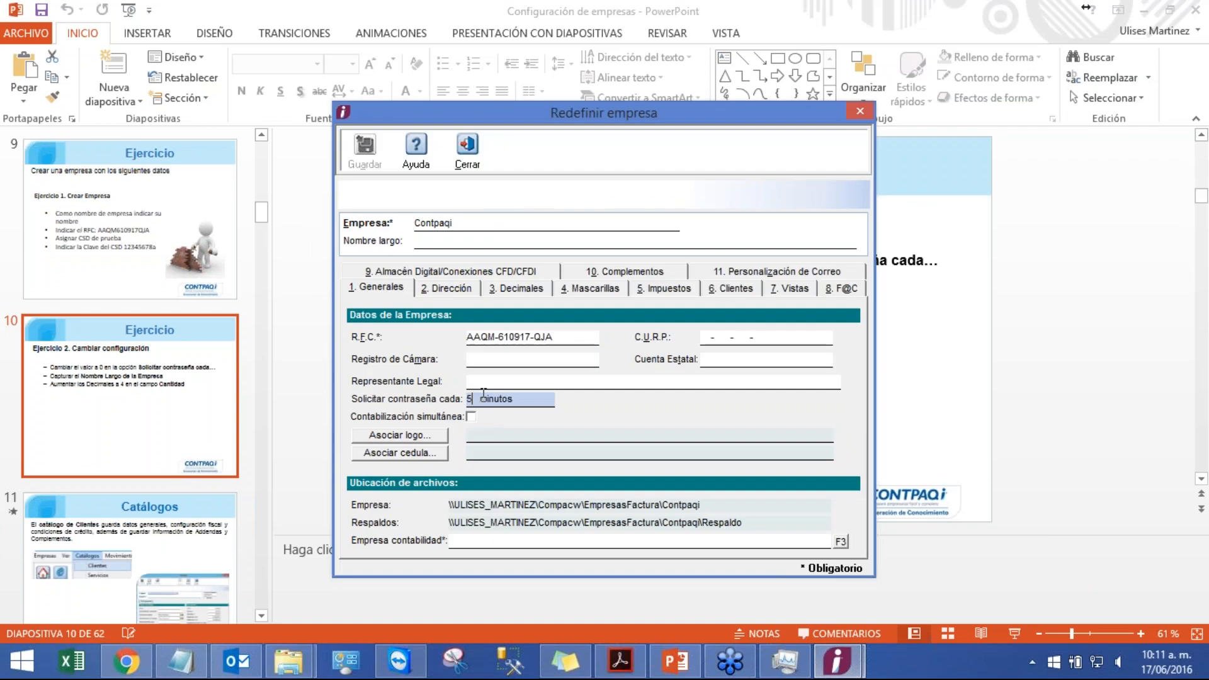
key("BackSpace")
type("0")
Step: Fill in the company's colonia (neighbourhood) in the address section
left_click(455, 293)
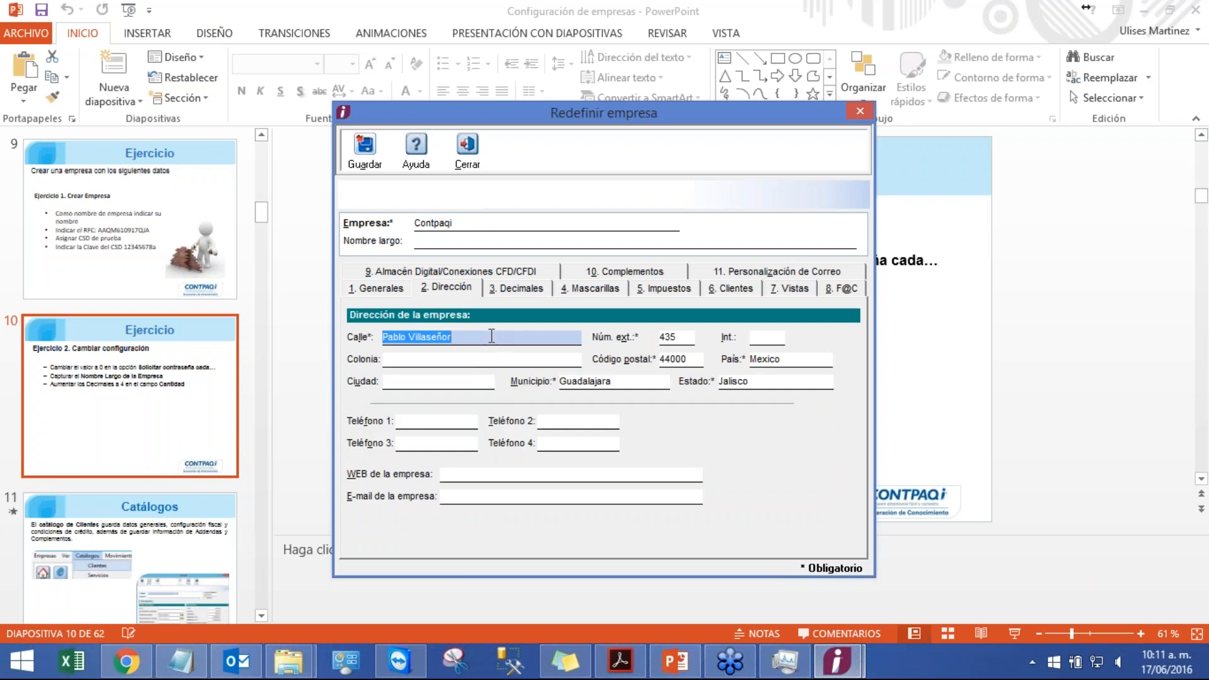
left_click(497, 360)
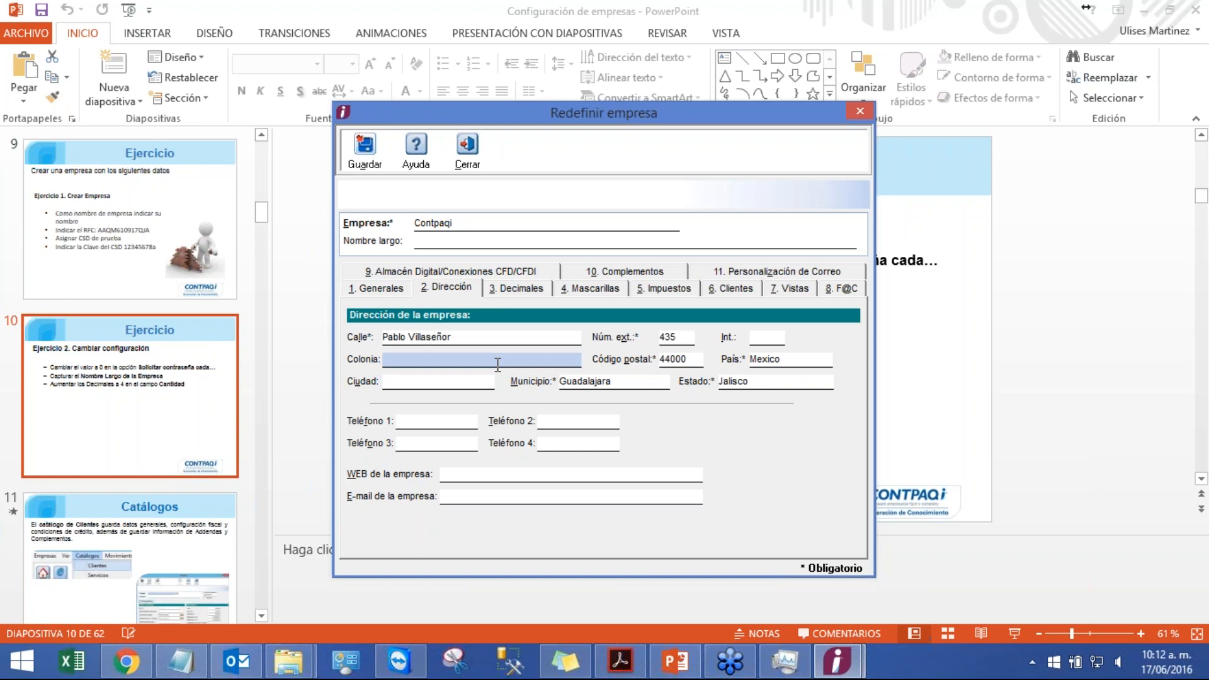
type("Ladron de guevara")
Step: Increase the decimals for quantities to 4
left_click(532, 289)
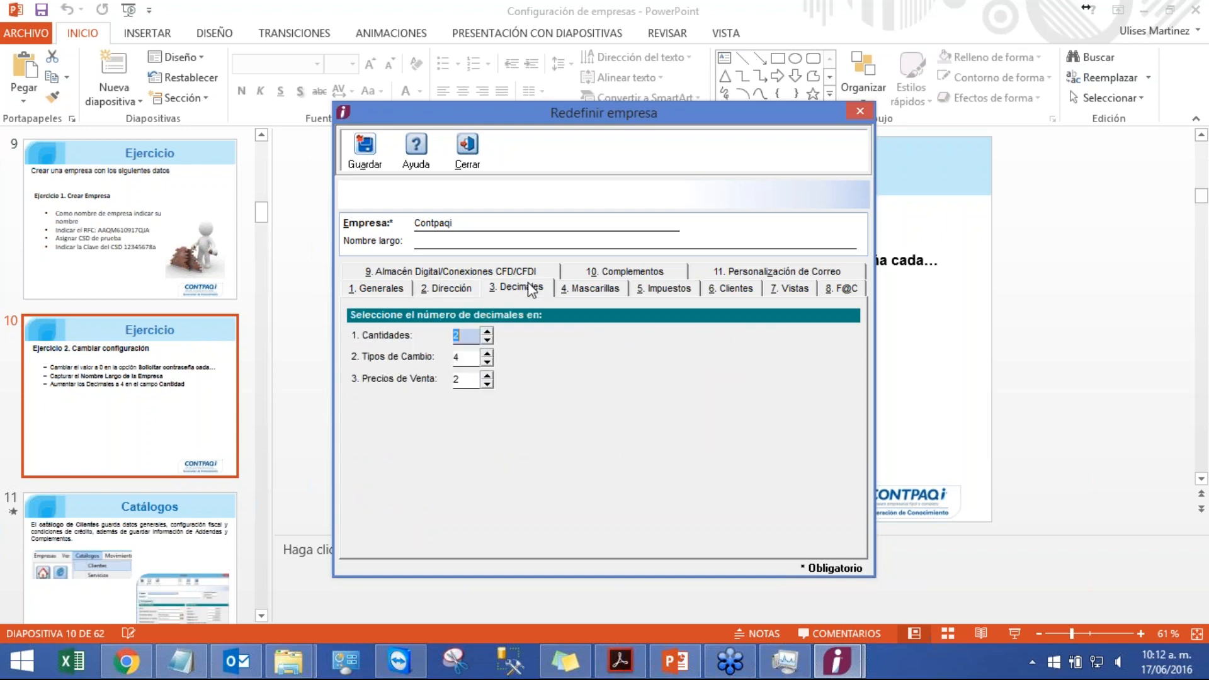
left_click(488, 332)
left_click(488, 332)
Step: Review the masks, taxes, clients, views and F@C sections, then return to the general data
left_click(619, 290)
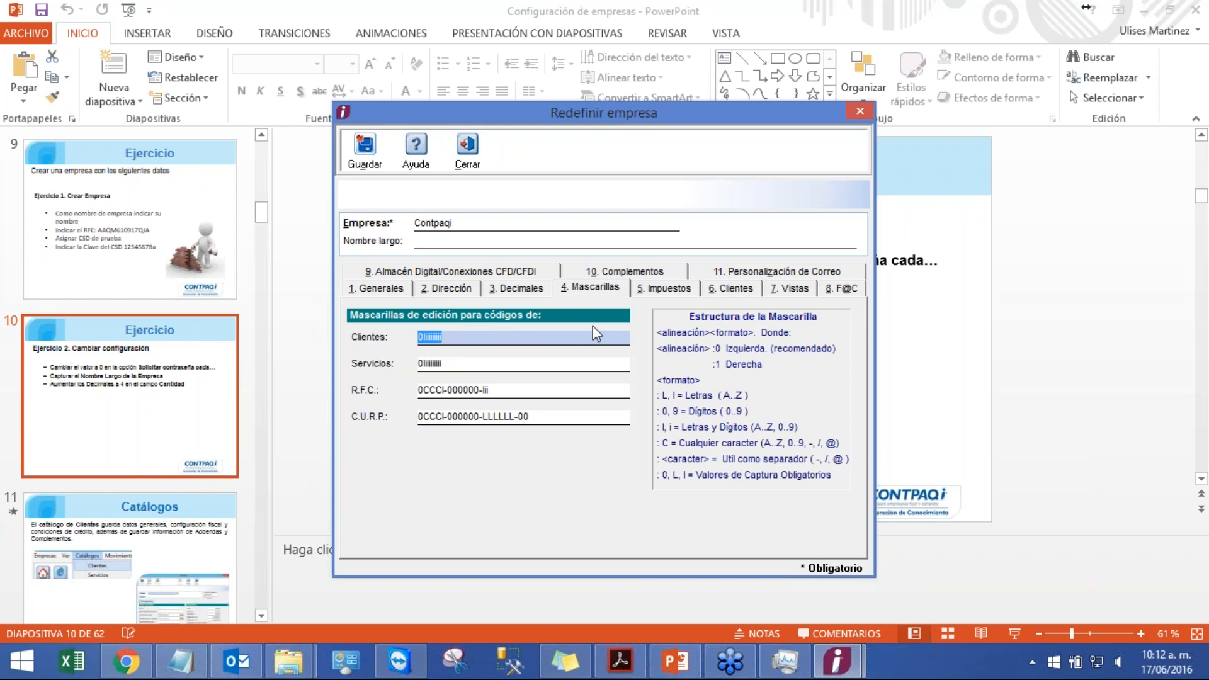
left_click(667, 288)
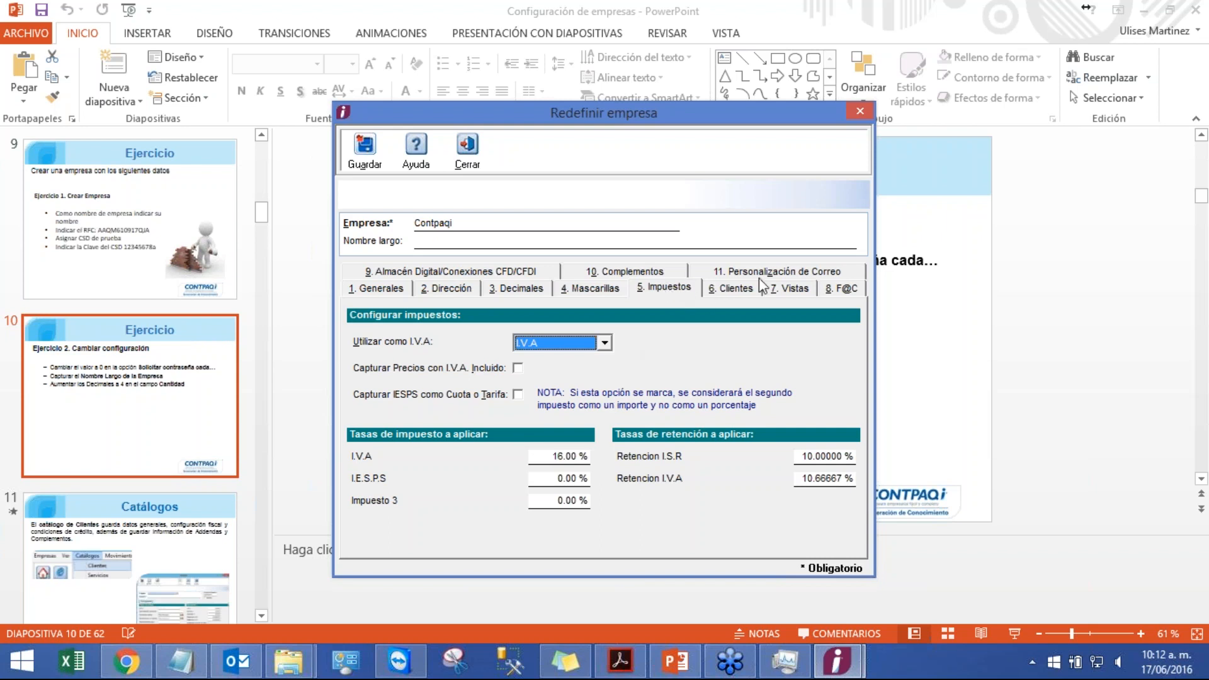
left_click(744, 291)
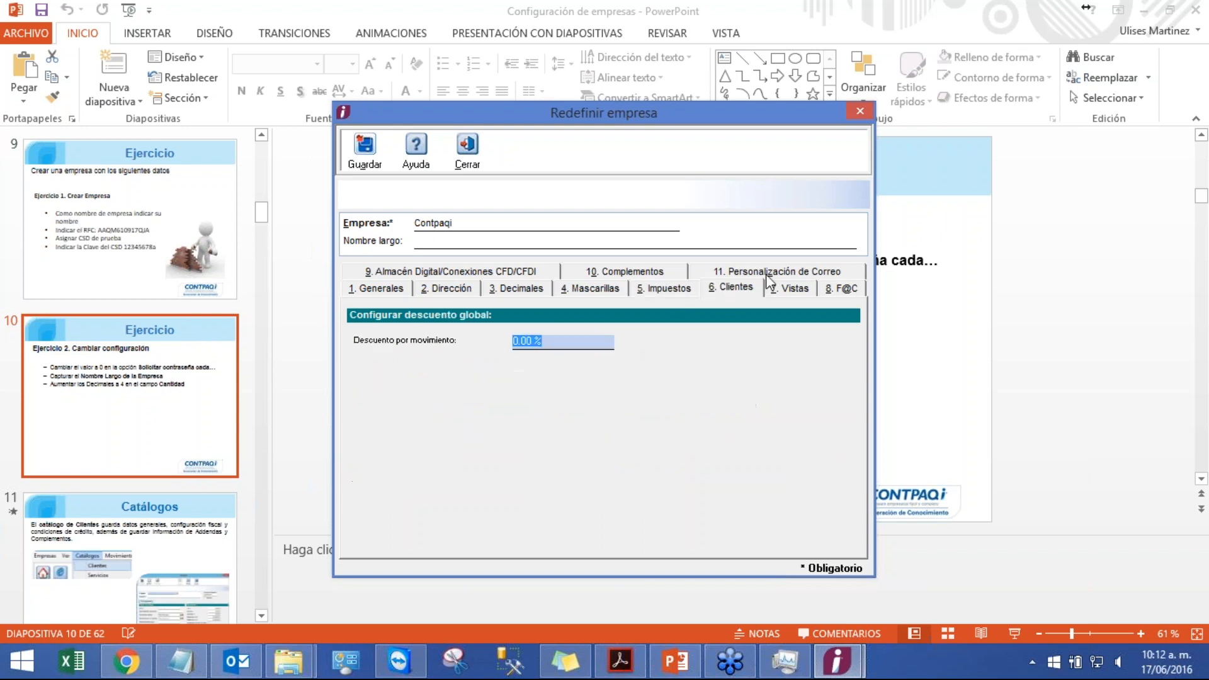
left_click(794, 290)
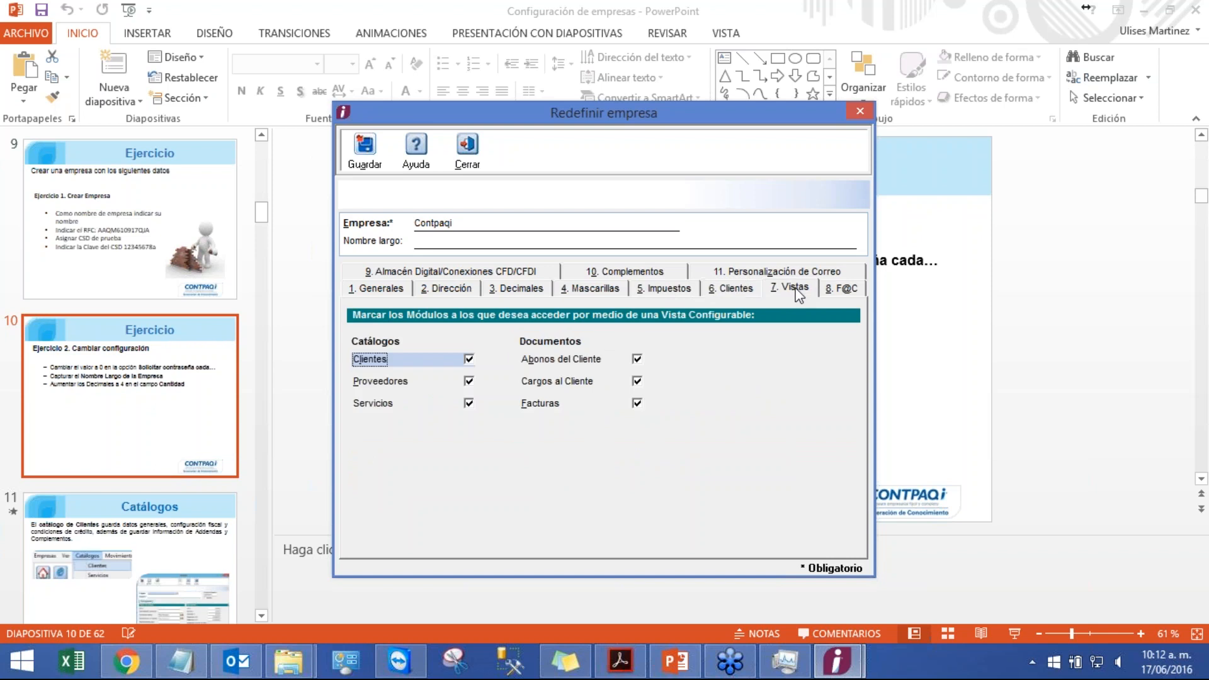
left_click(843, 288)
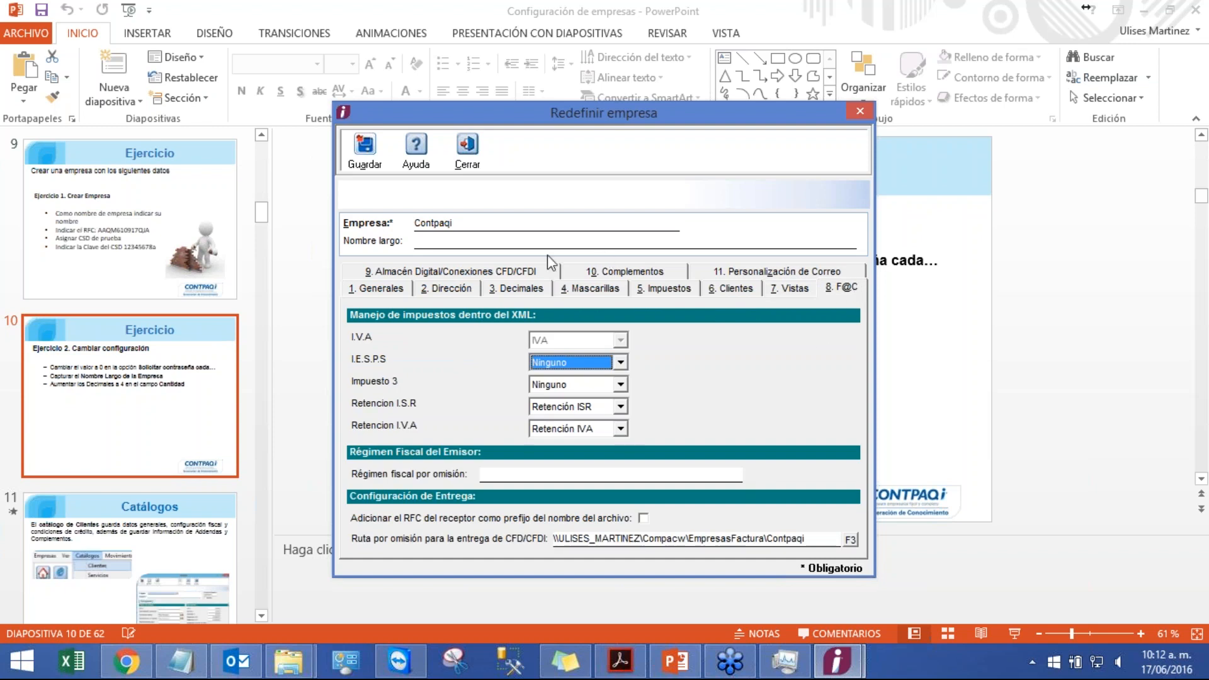
left_click(376, 289)
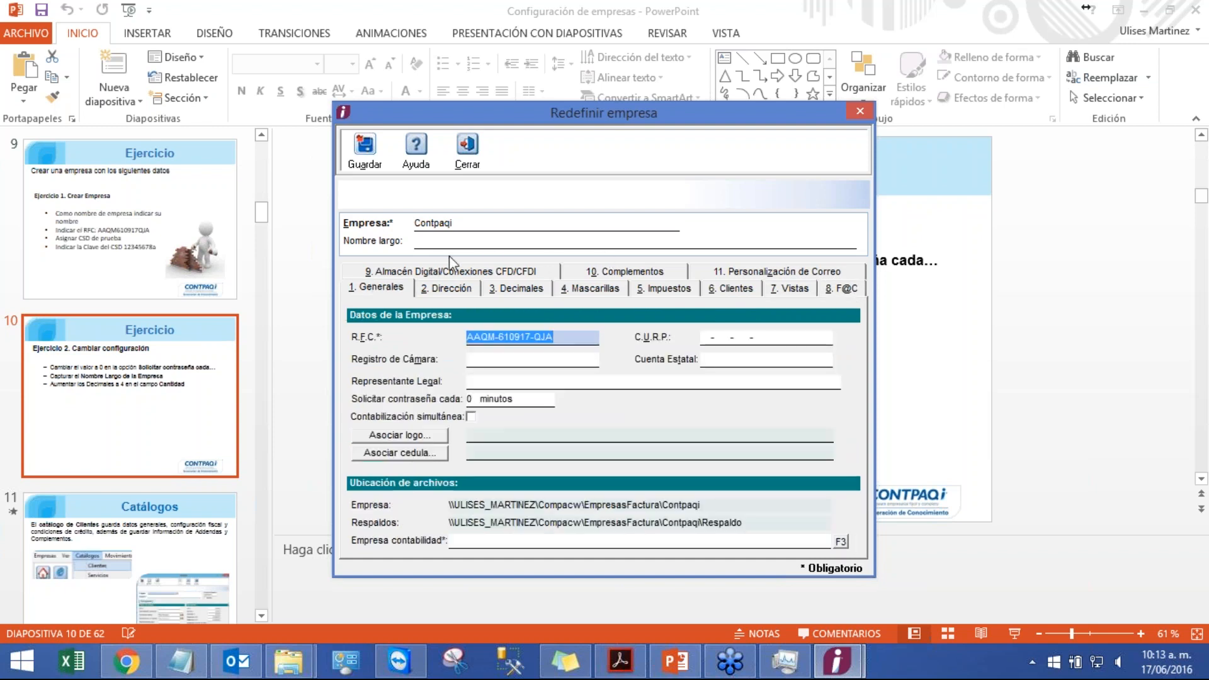
left_click(481, 243)
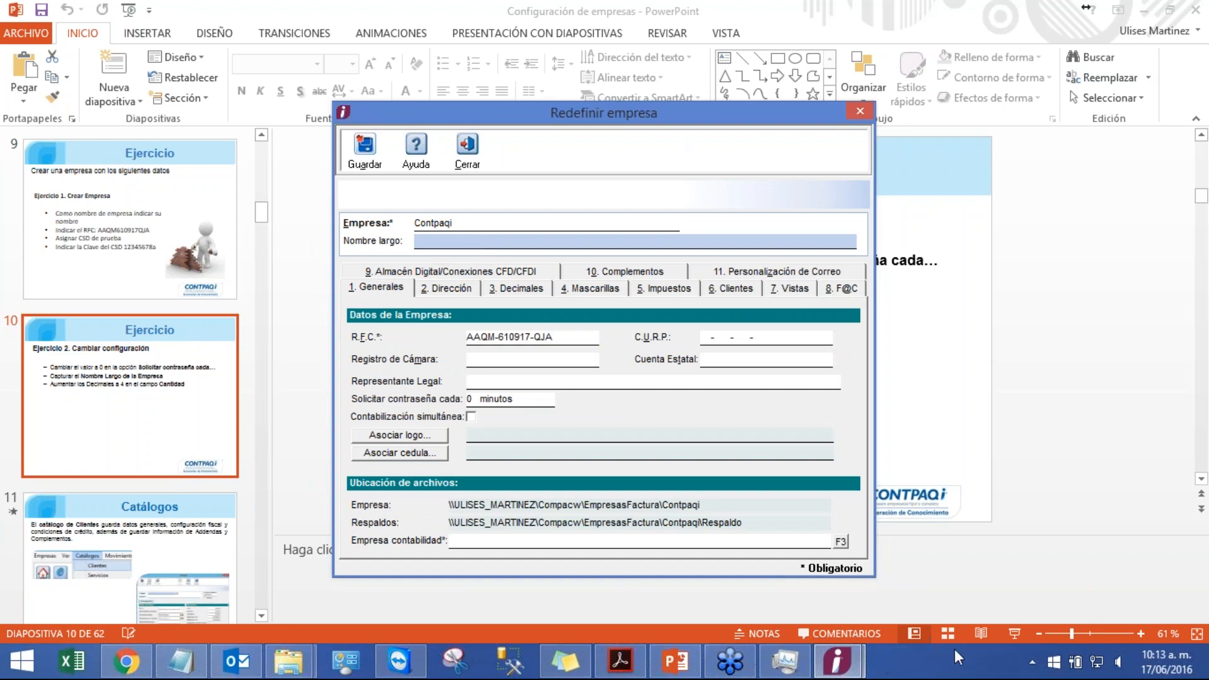
Step: Check the exercise slide again in slideshow mode
left_click(1012, 632)
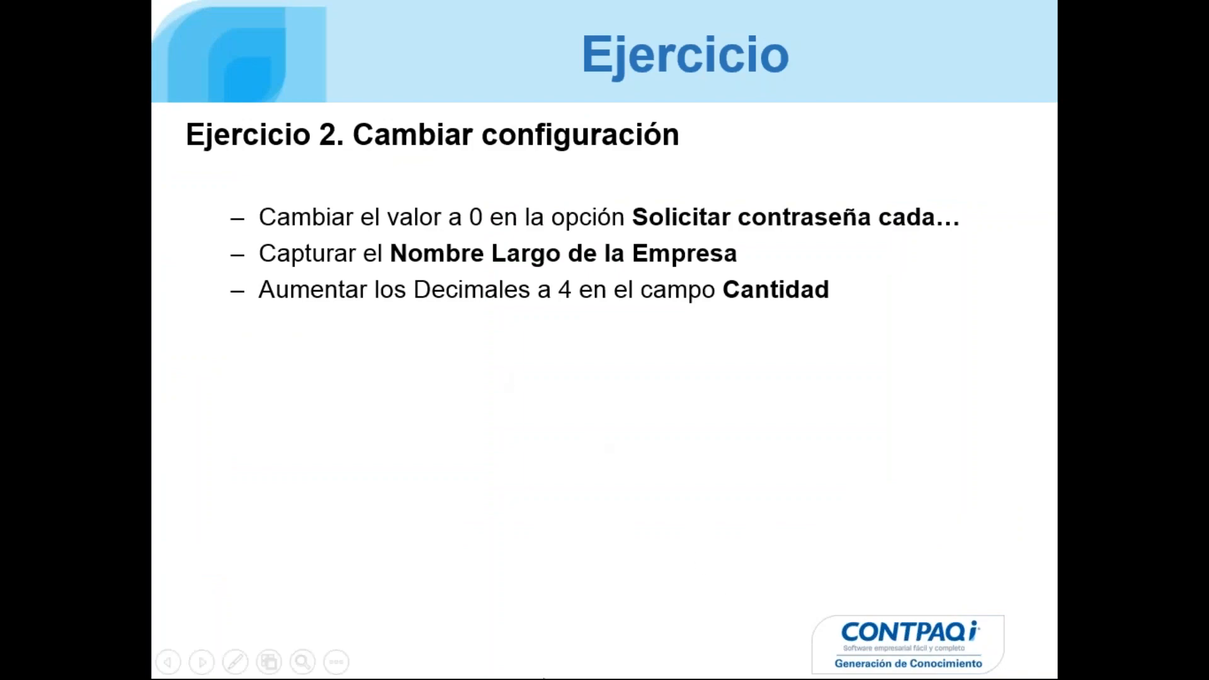
key("Escape")
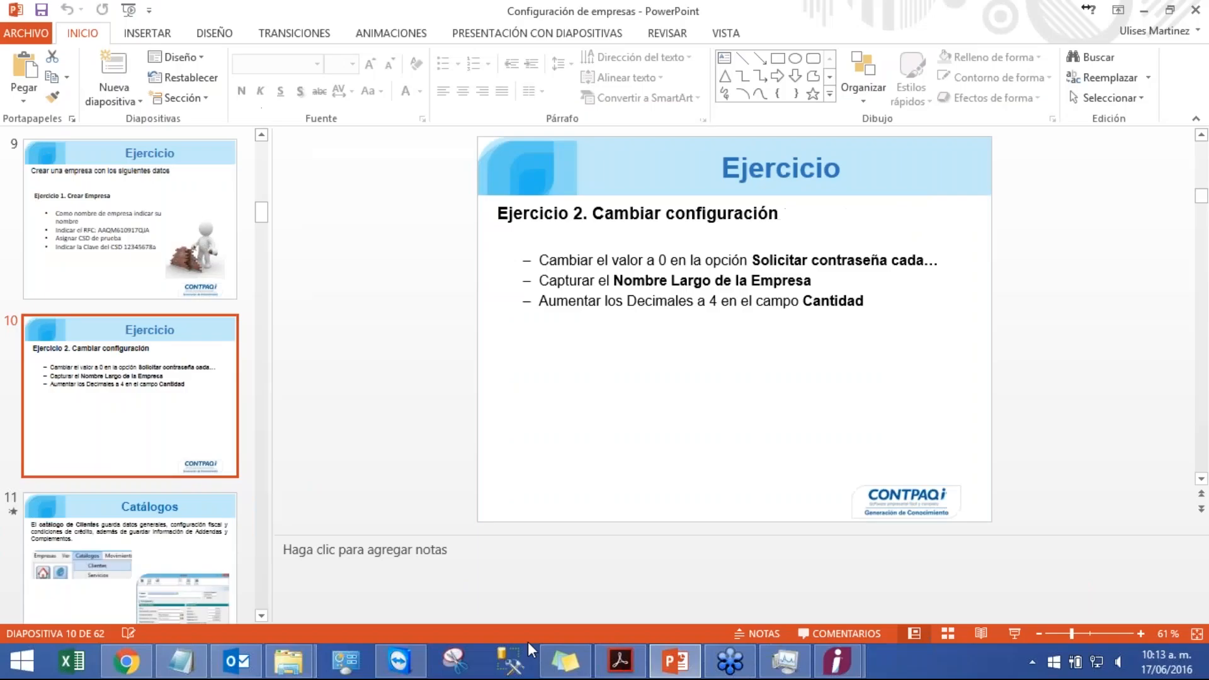
Step: Enter Computación en acción as the company's long name and save the company settings
mouse_move(837, 661)
left_click(900, 612)
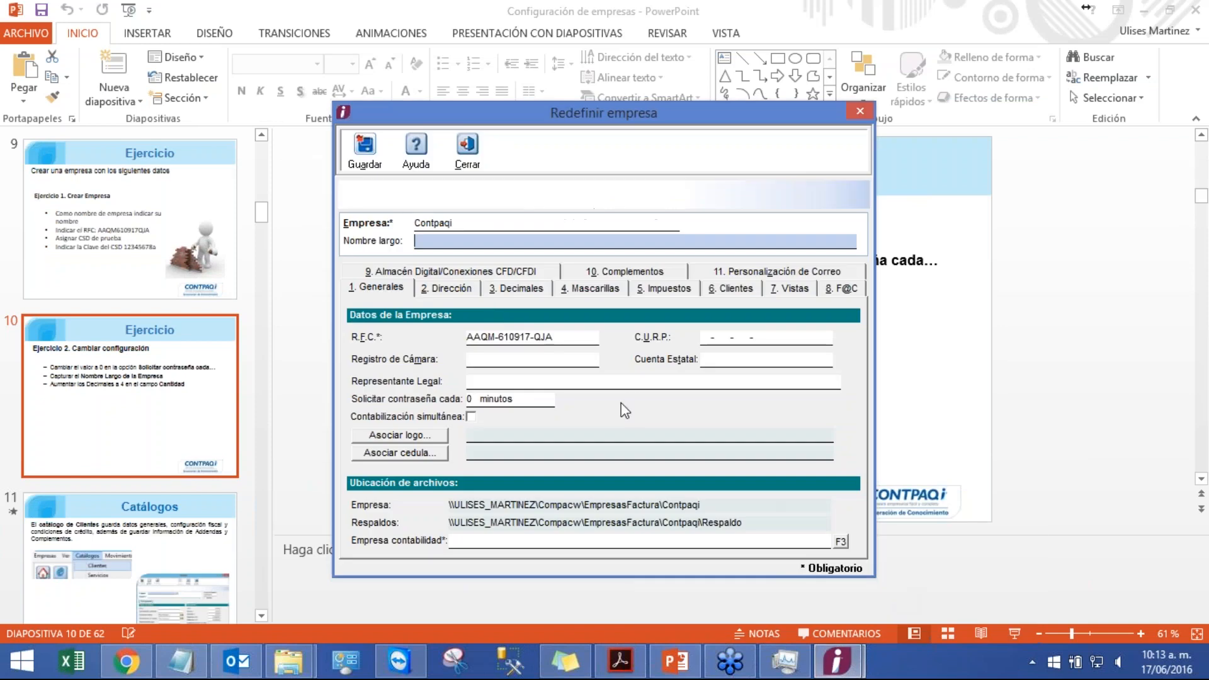
left_click(493, 223)
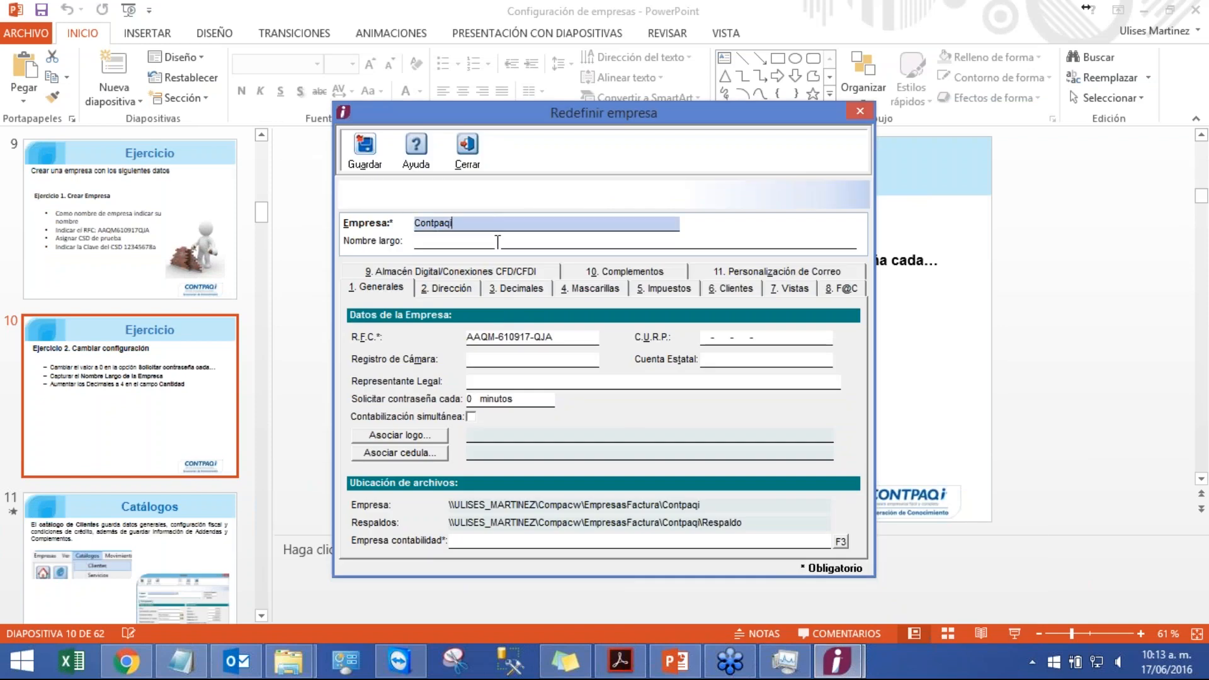
left_click(497, 241)
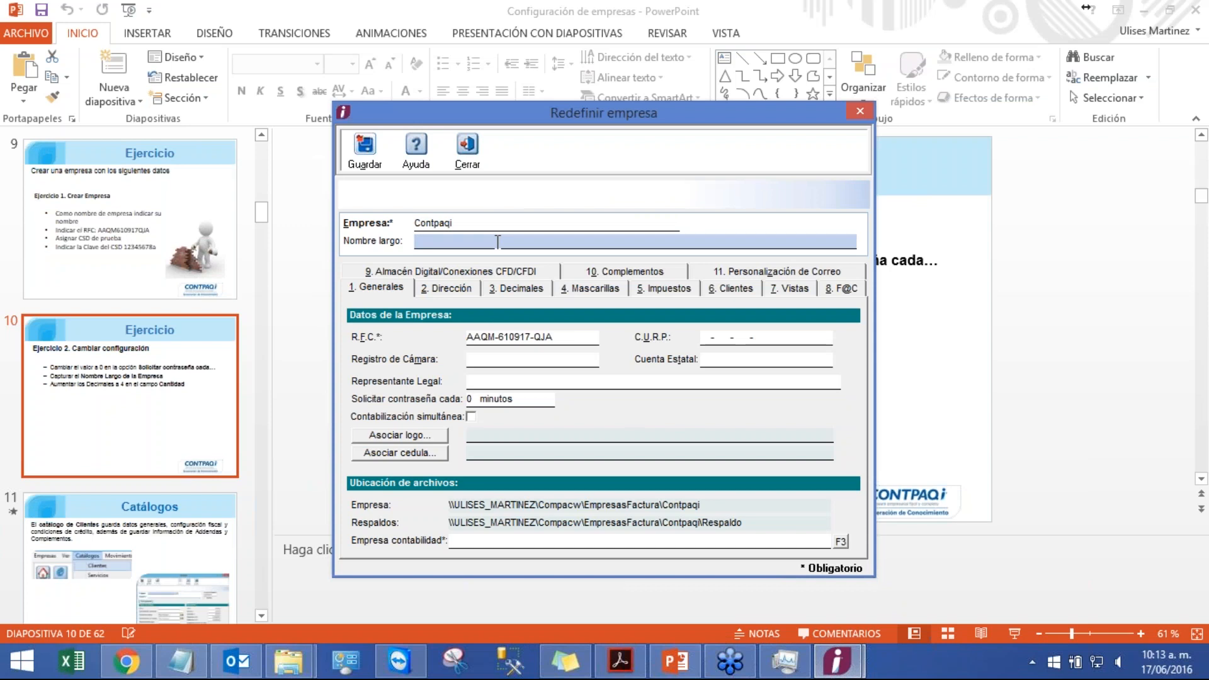
type("Computación en acción")
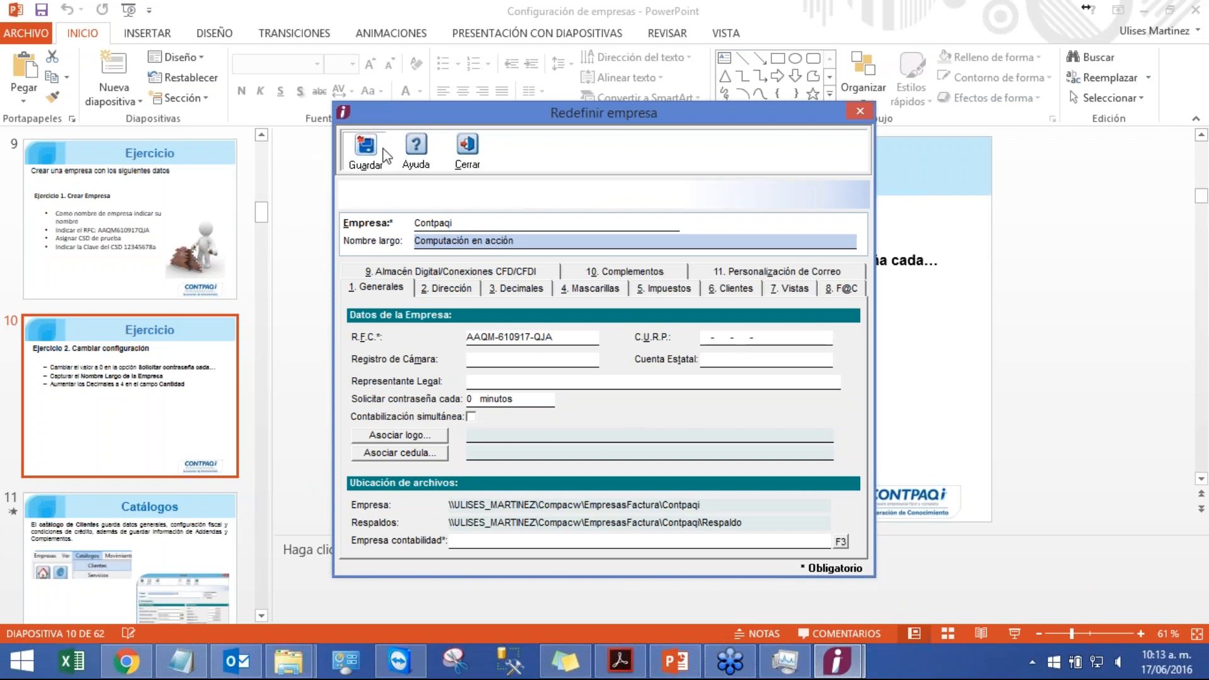
left_click(365, 146)
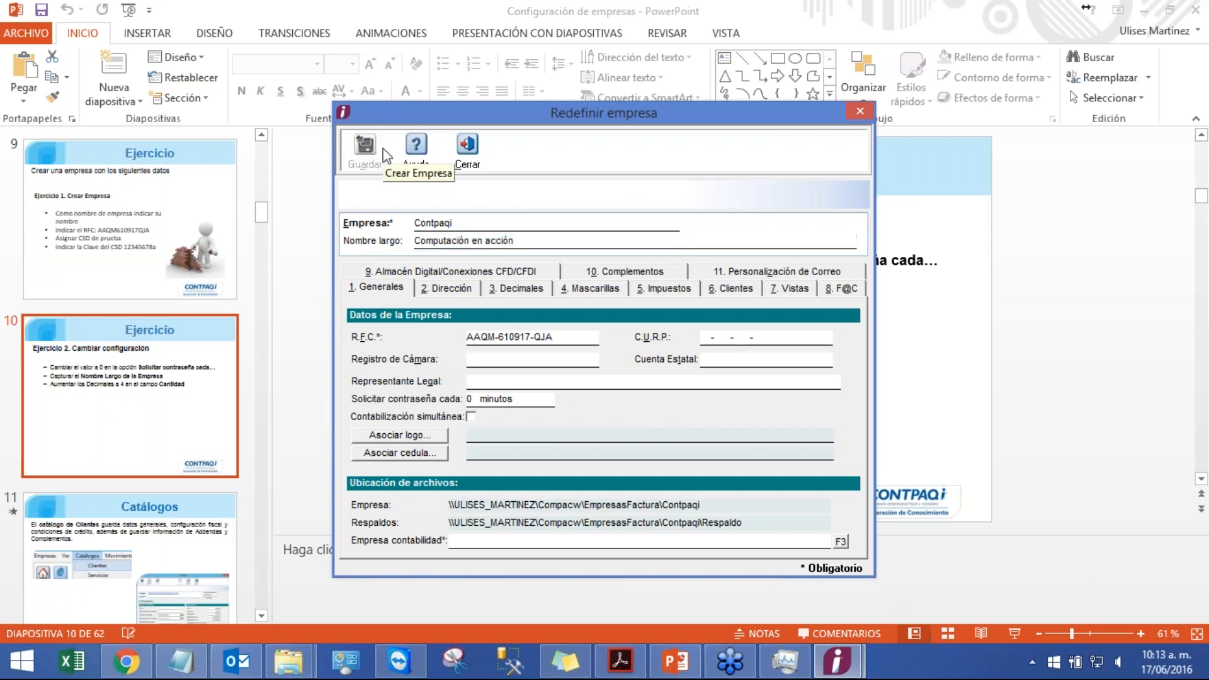
left_click(486, 158)
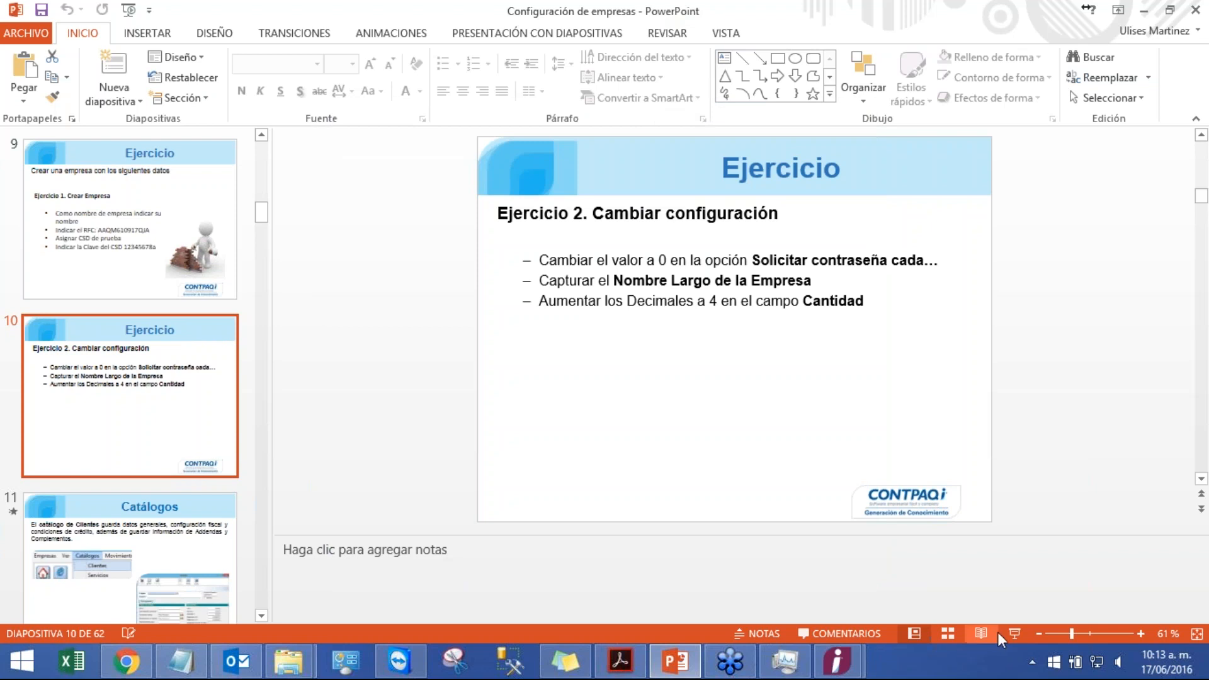
Step: Start the slideshow and advance to the next slide
left_click(1016, 633)
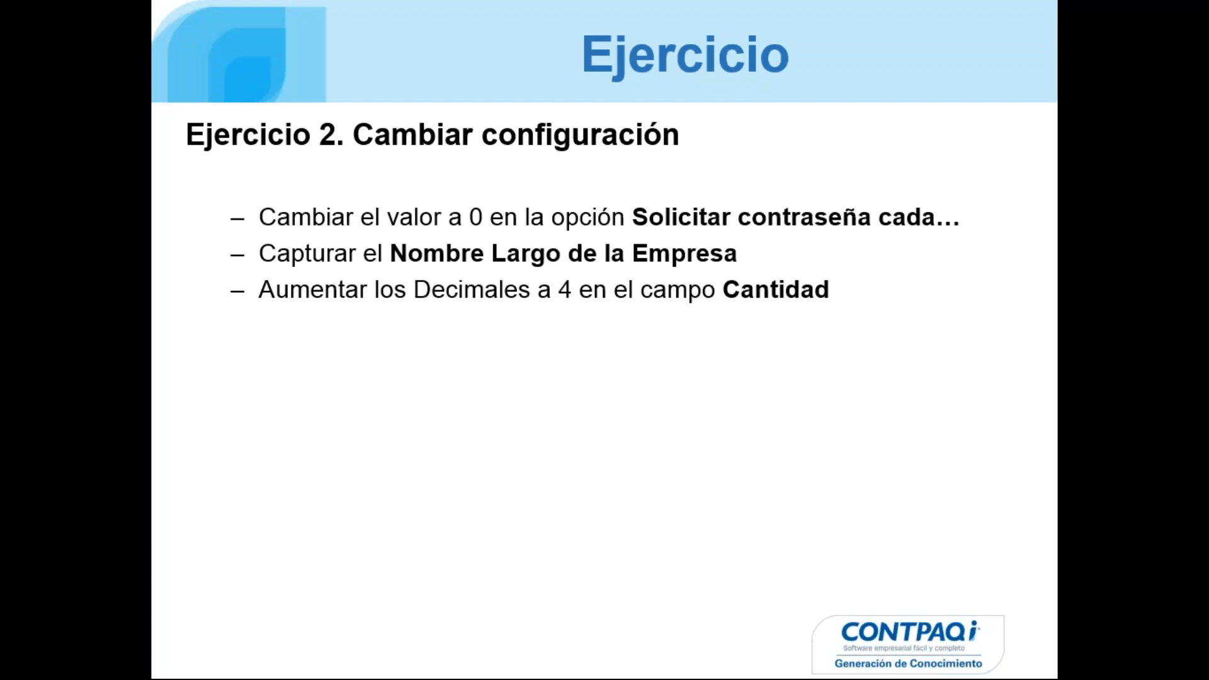
key("Right")
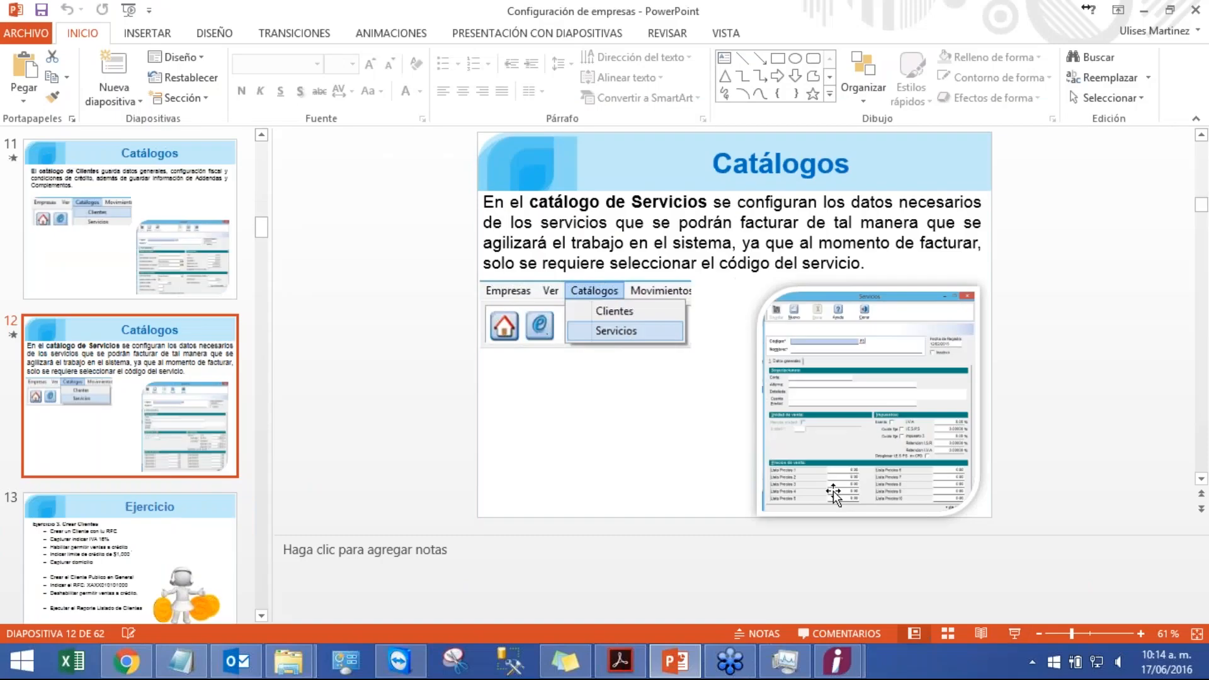
Step: Close the company settings window and open the Clientes catalog
left_click(837, 661)
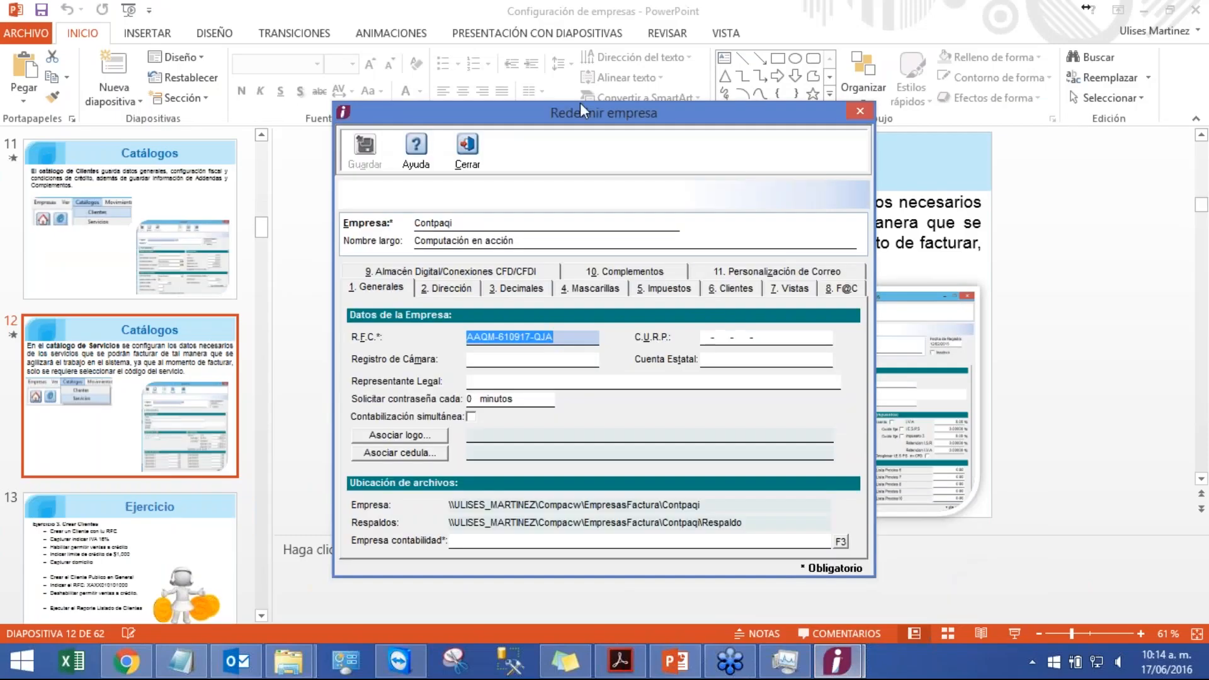
left_click(466, 150)
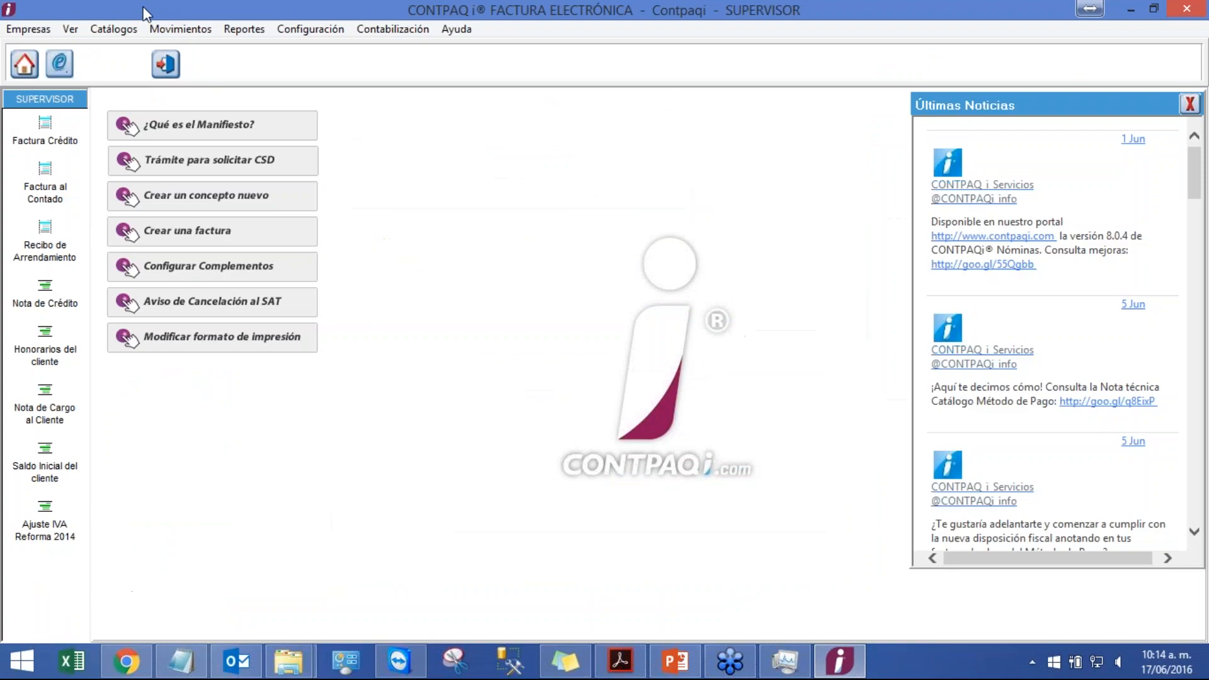
left_click(113, 29)
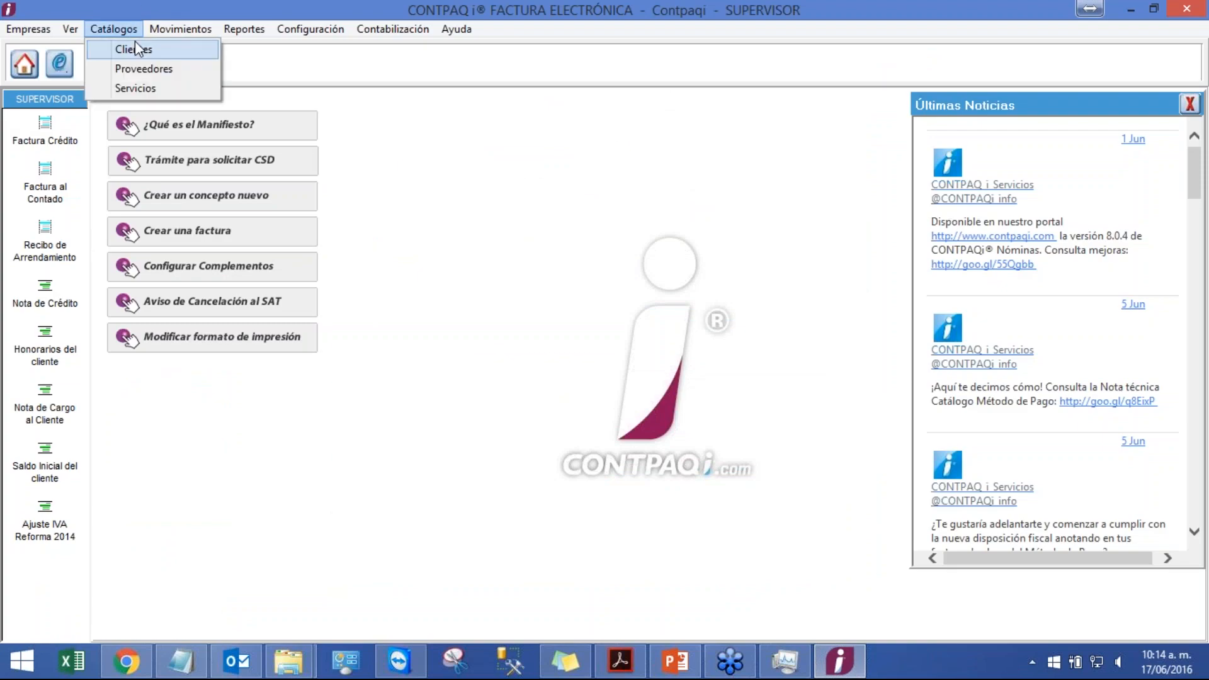
left_click(135, 45)
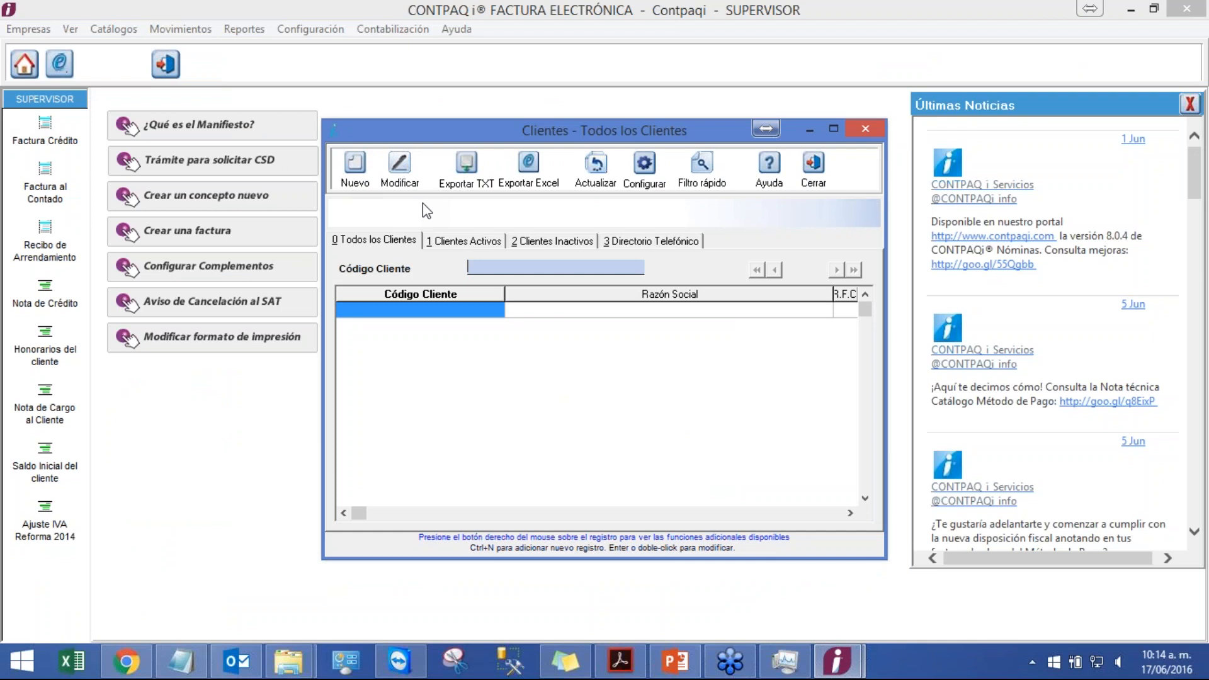
Step: Add a new client with code CL01 and name Cliente Prueba, save it, and close the client form
left_click(355, 164)
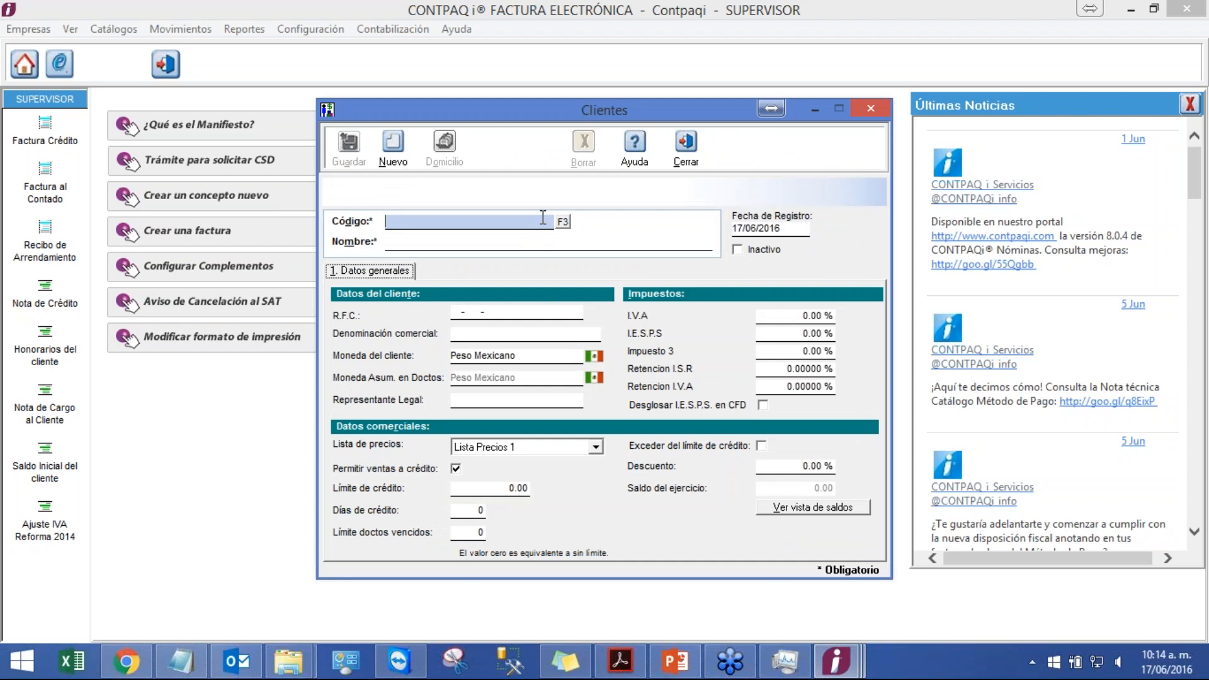
type("CL01")
key("Tab")
type("Cli")
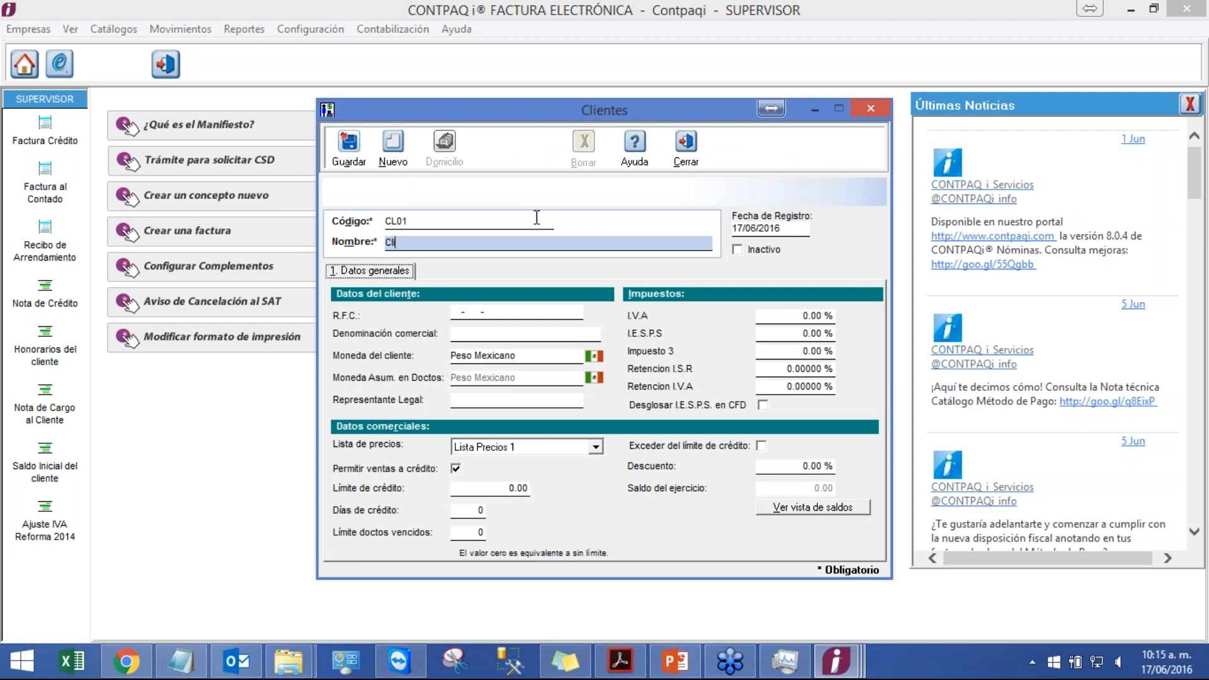
type("ente Prueba")
left_click(348, 145)
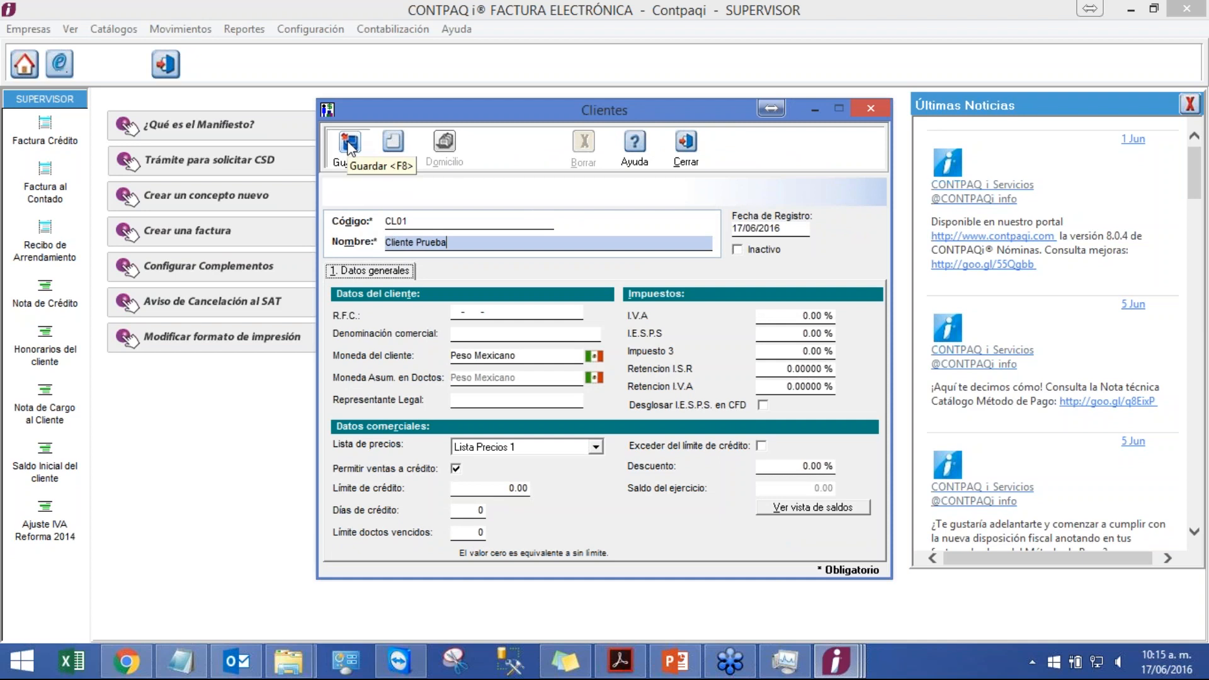
left_click(689, 160)
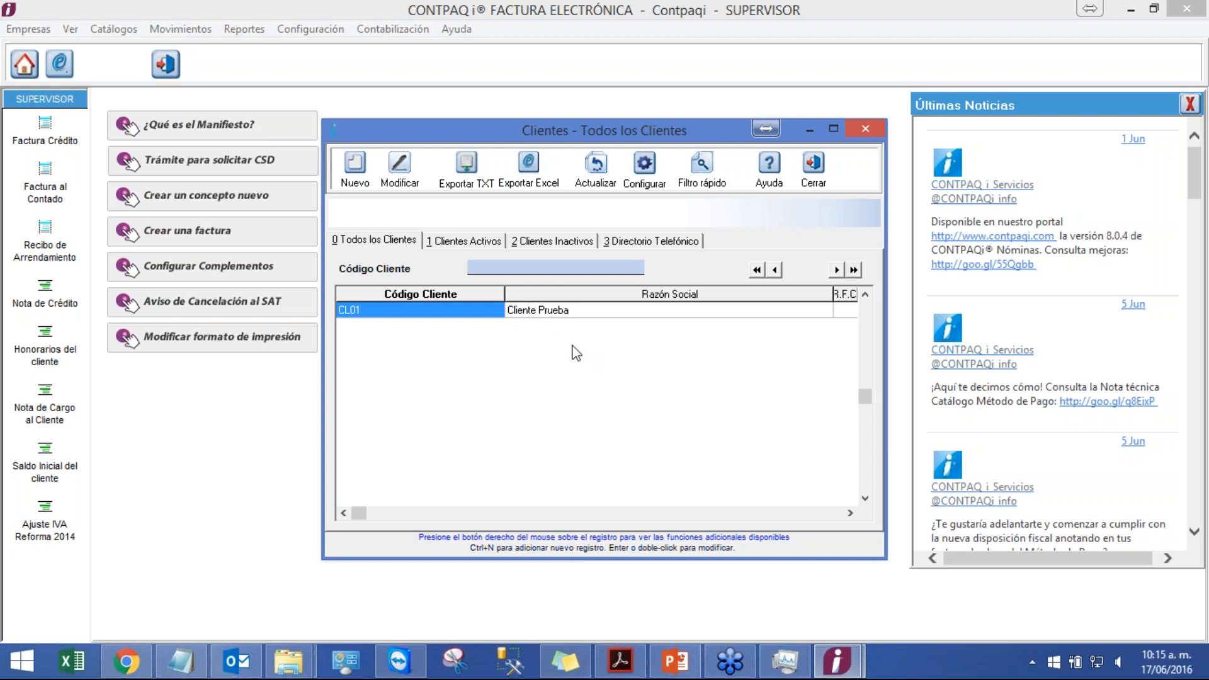
Step: View the Servicios catalog slide in slideshow mode and exit the slideshow
left_click(675, 661)
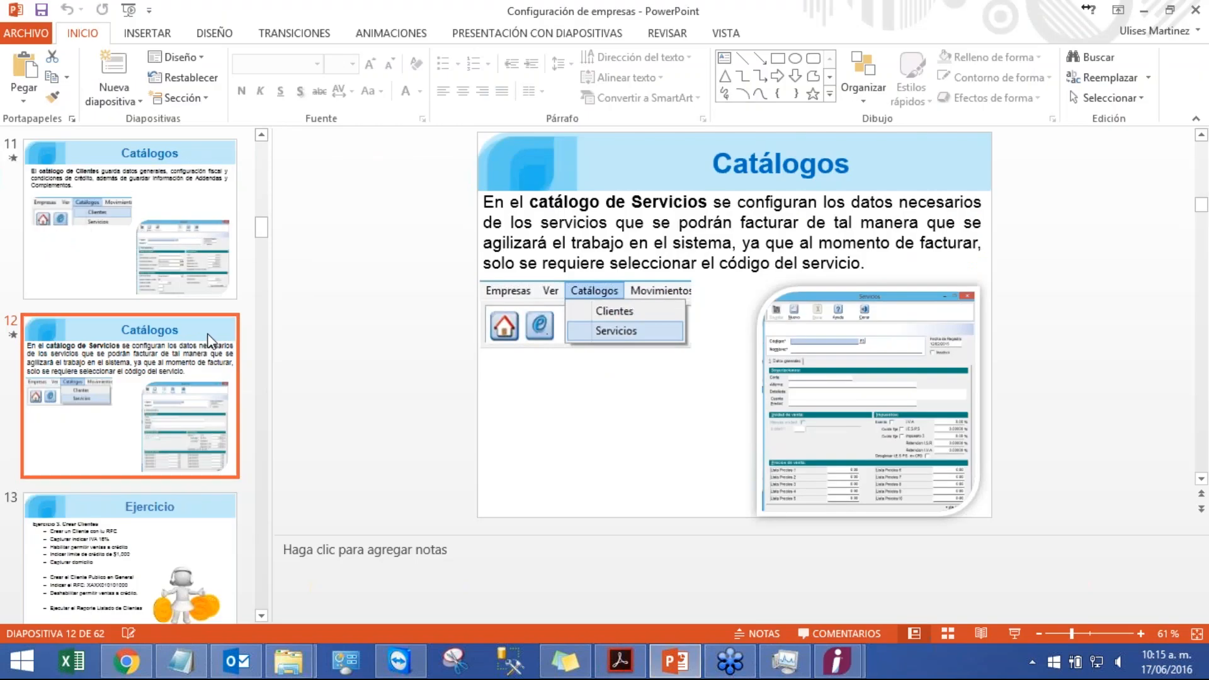
left_click(1013, 633)
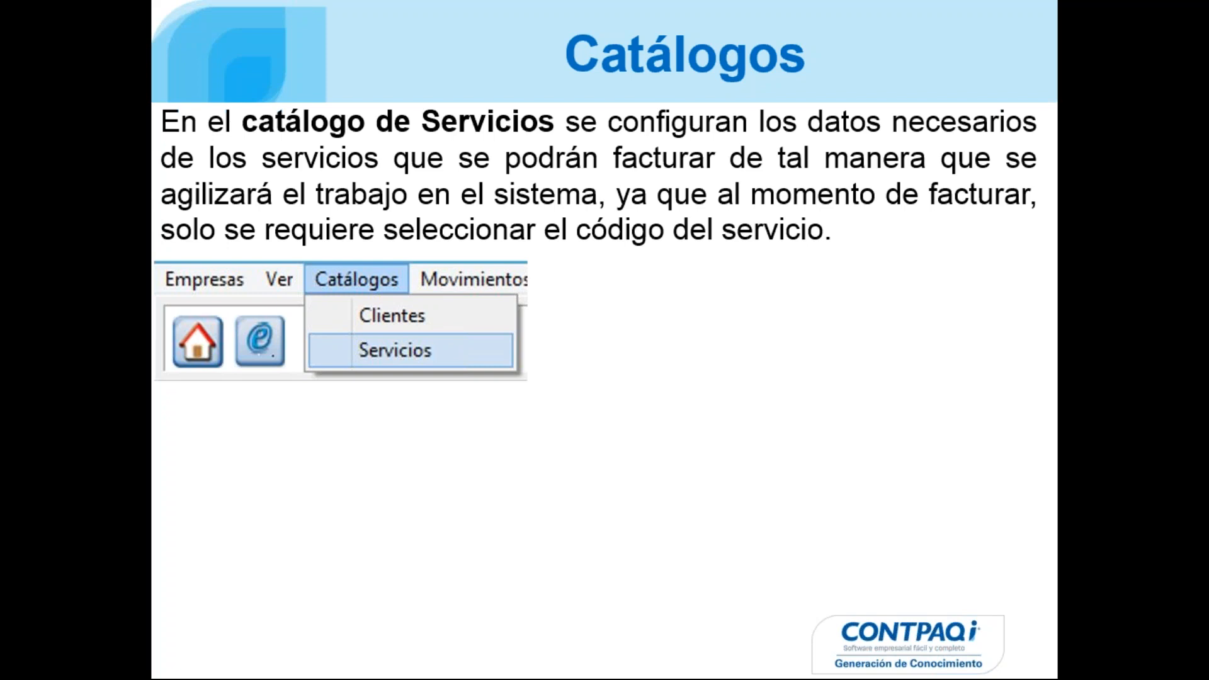
key("Escape")
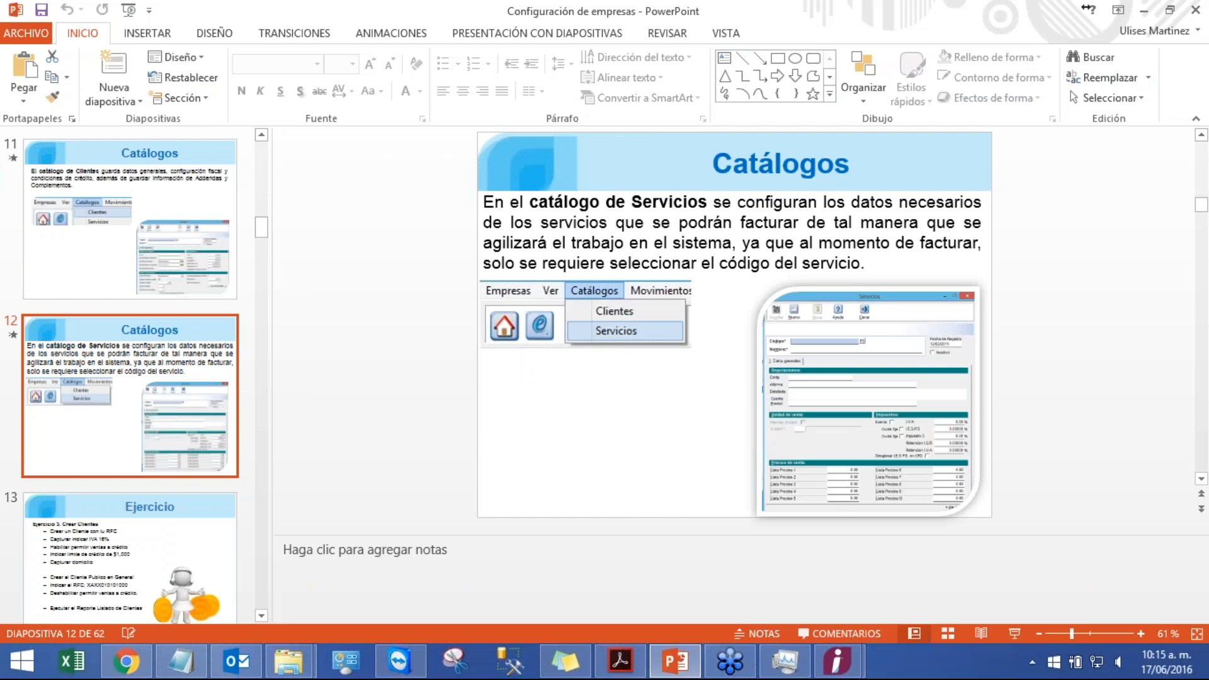
Step: Return to the Clientes catalog window and close it
mouse_move(837, 661)
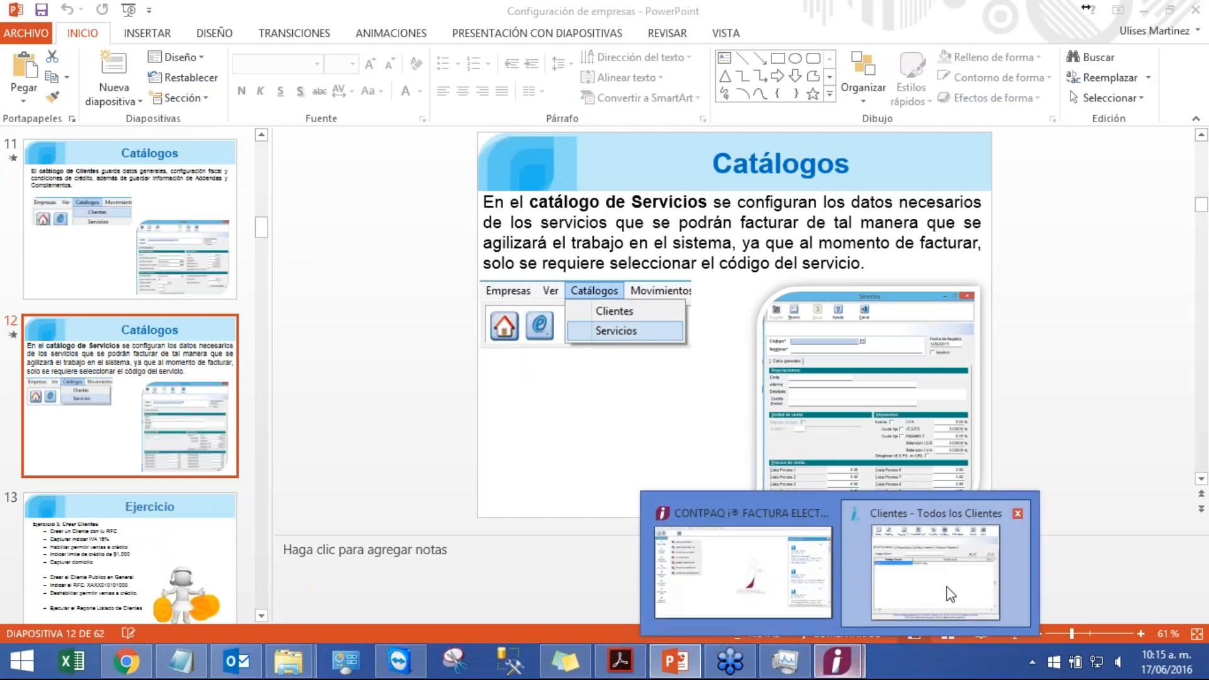
left_click(946, 587)
left_click(813, 166)
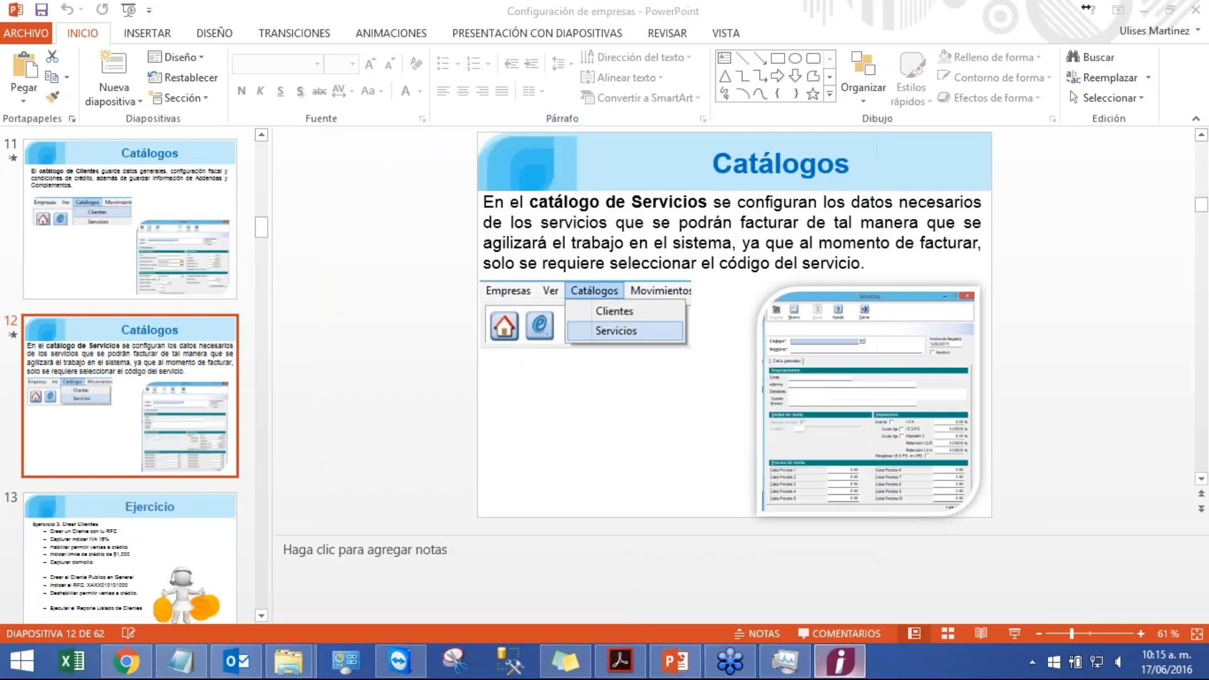
Step: Open the Servicios catalog, inspect the generic service SER001 record, and close it
left_click(114, 29)
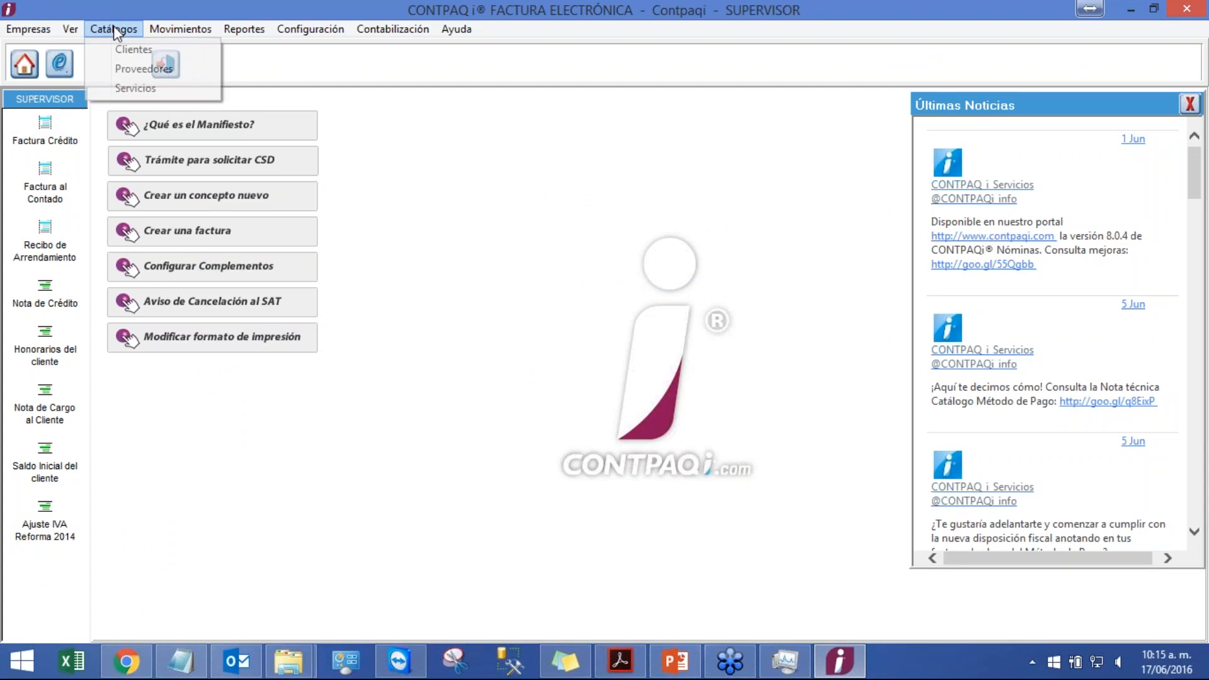
left_click(153, 89)
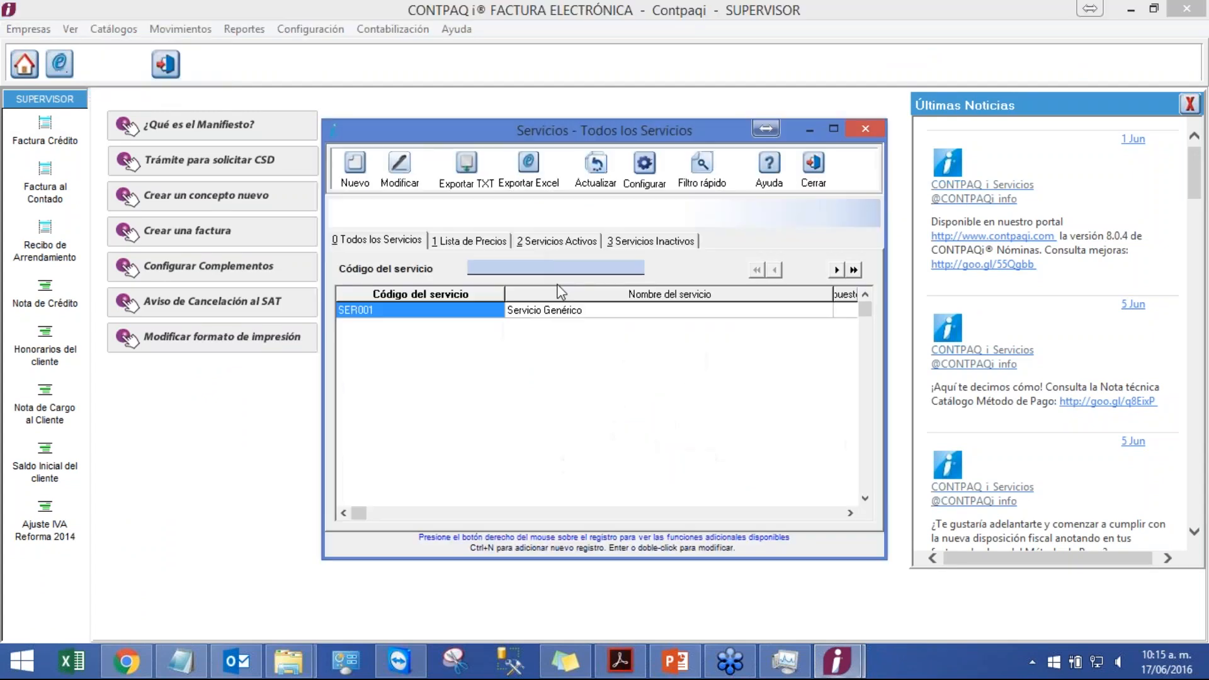
double_click(458, 314)
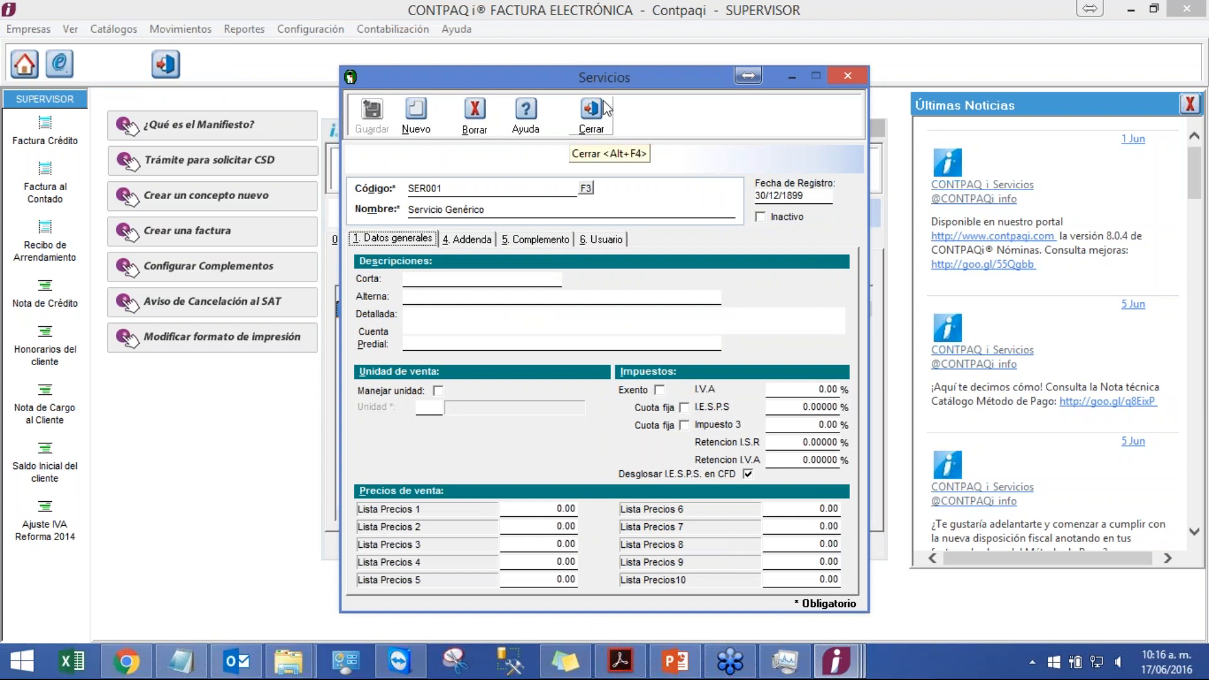
left_click(595, 117)
Step: Start the slideshow and advance to the Ejercicio 3 Crear Clientes slide
left_click(675, 661)
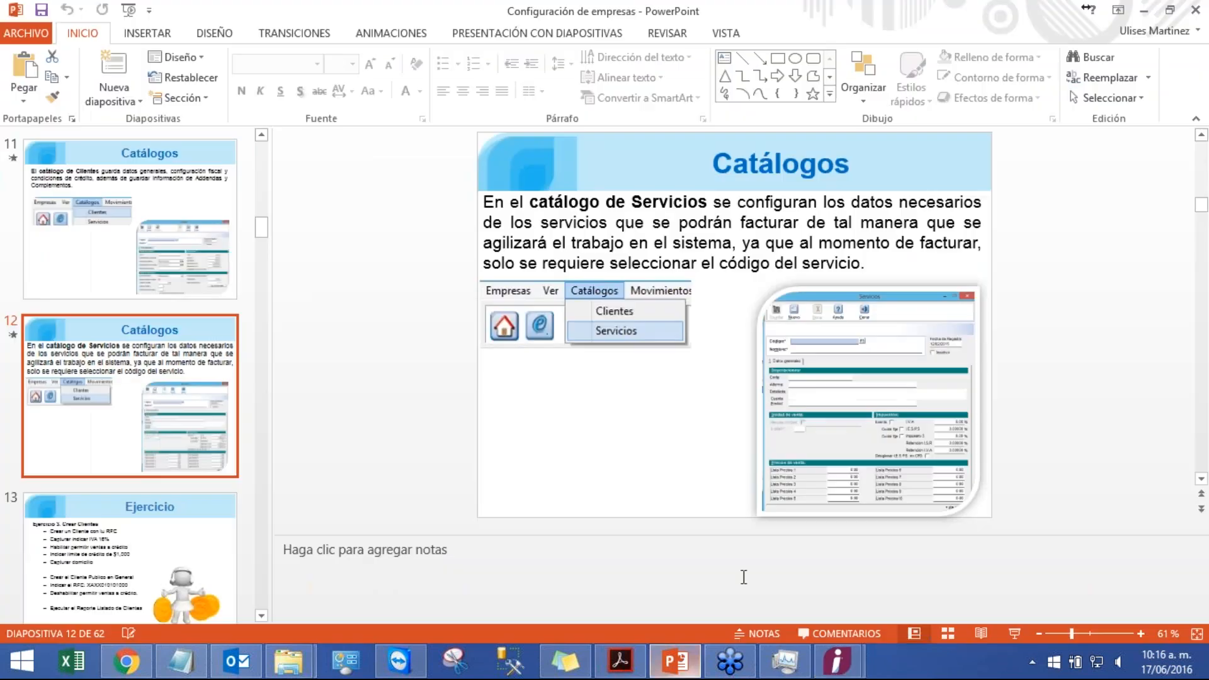
left_click(1011, 634)
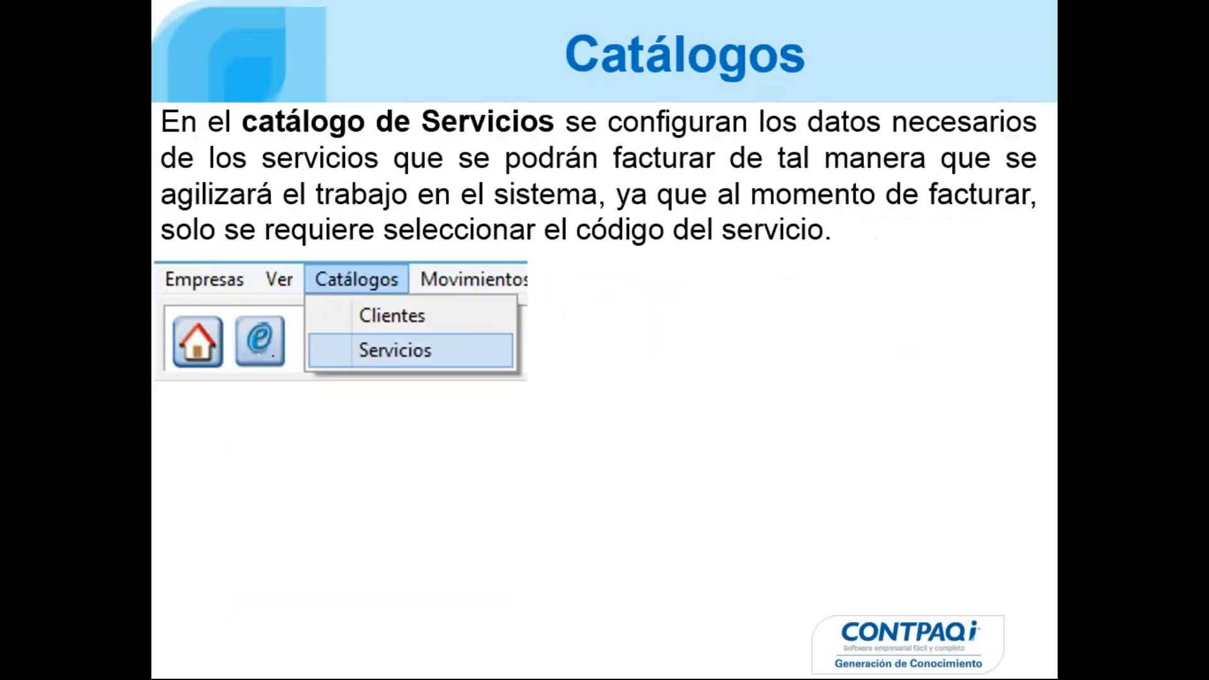
key("Right")
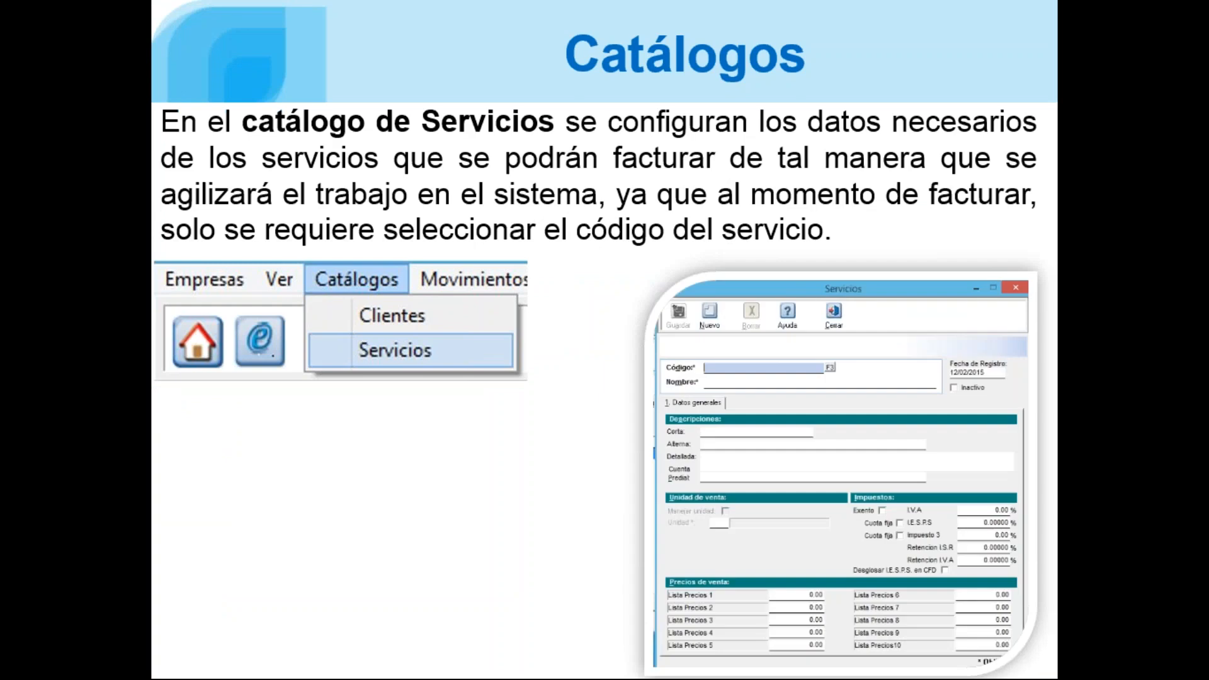
key("Right")
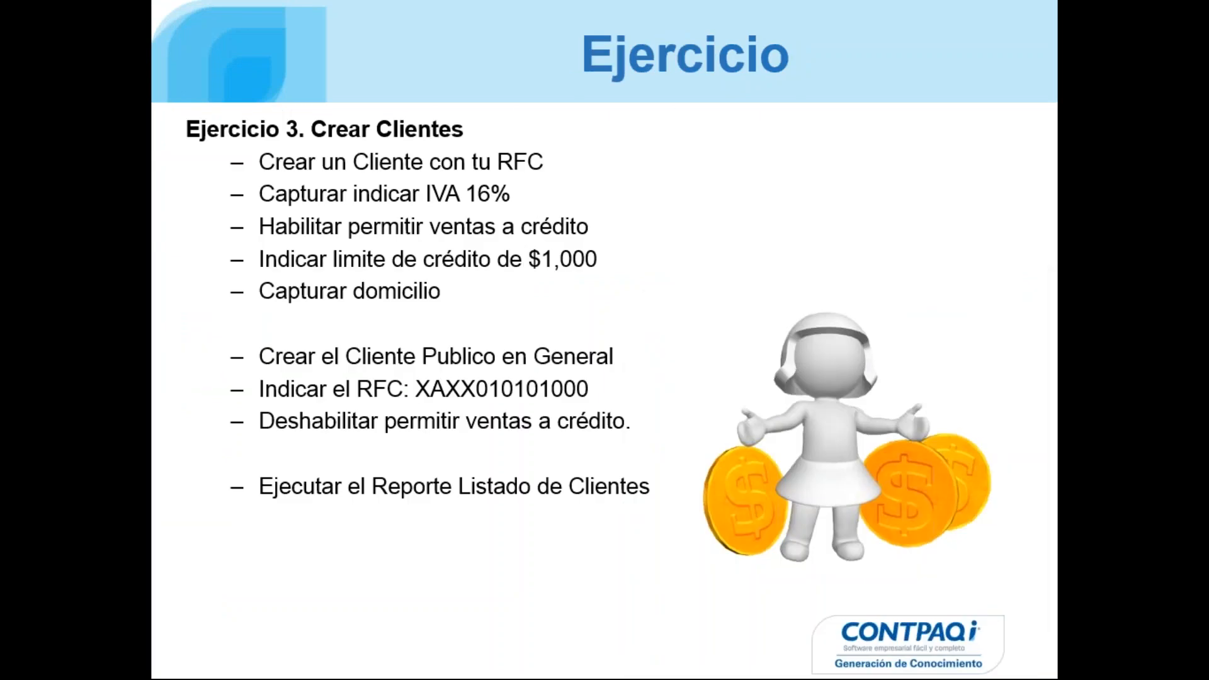
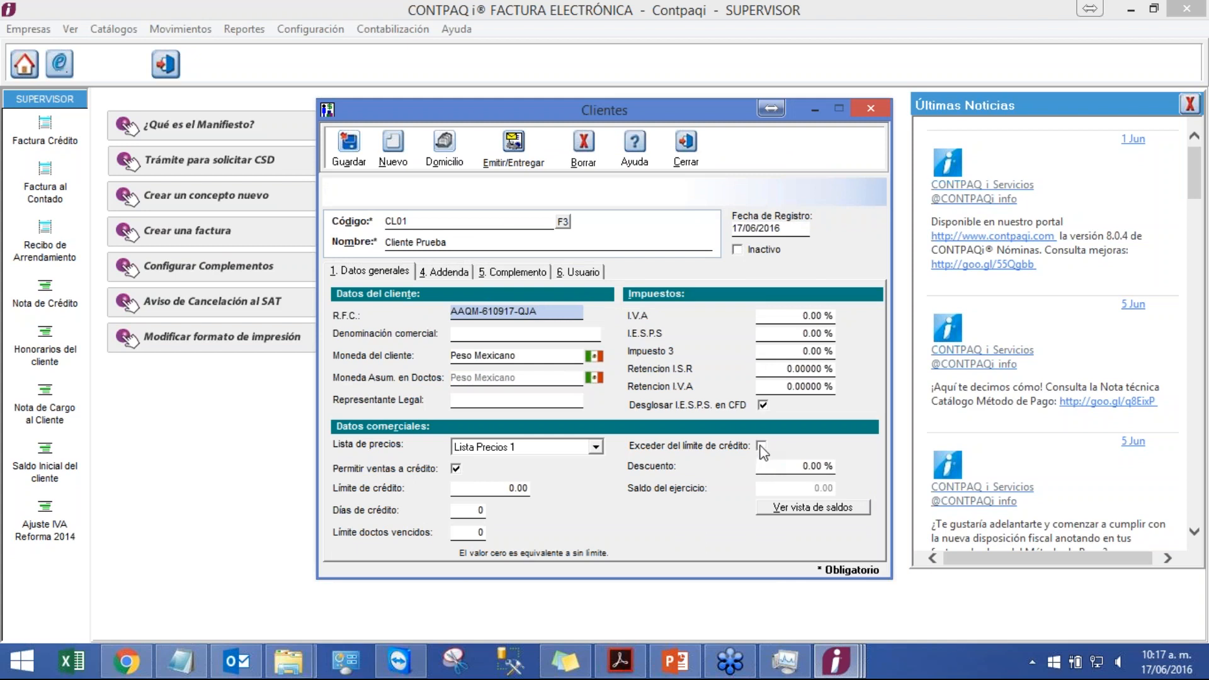
Step: Allow the client to exceed the credit limit and set its credit limit to 1,000
left_click(758, 448)
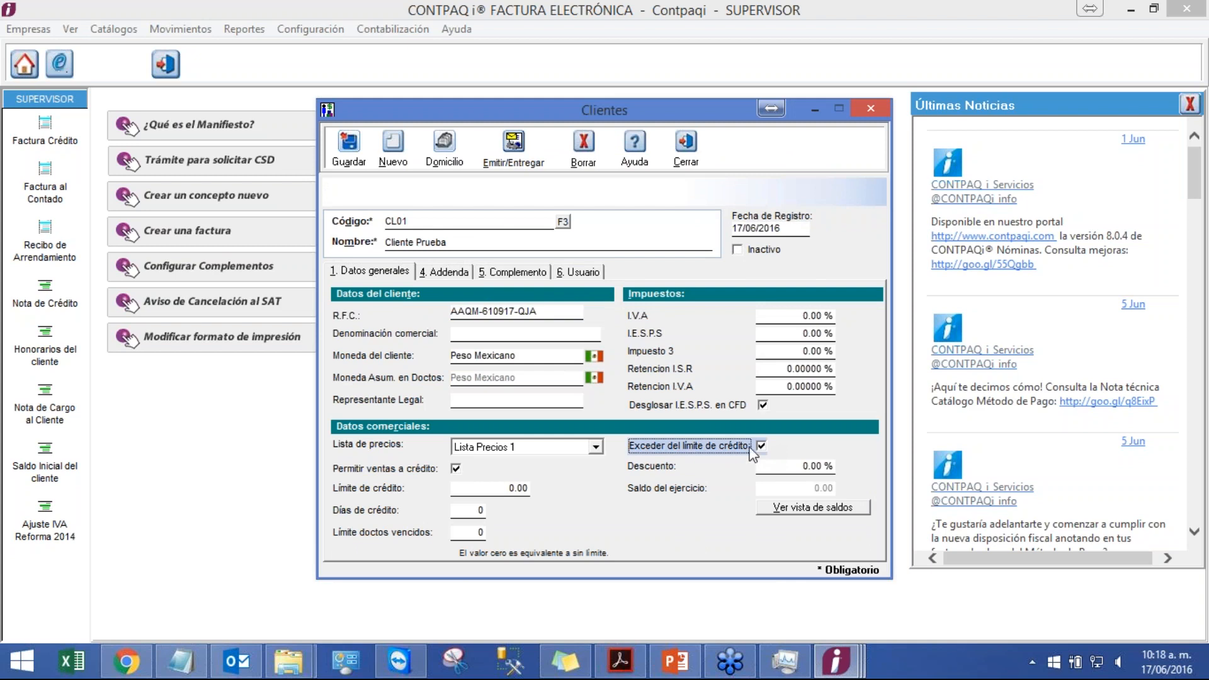
left_click(495, 488)
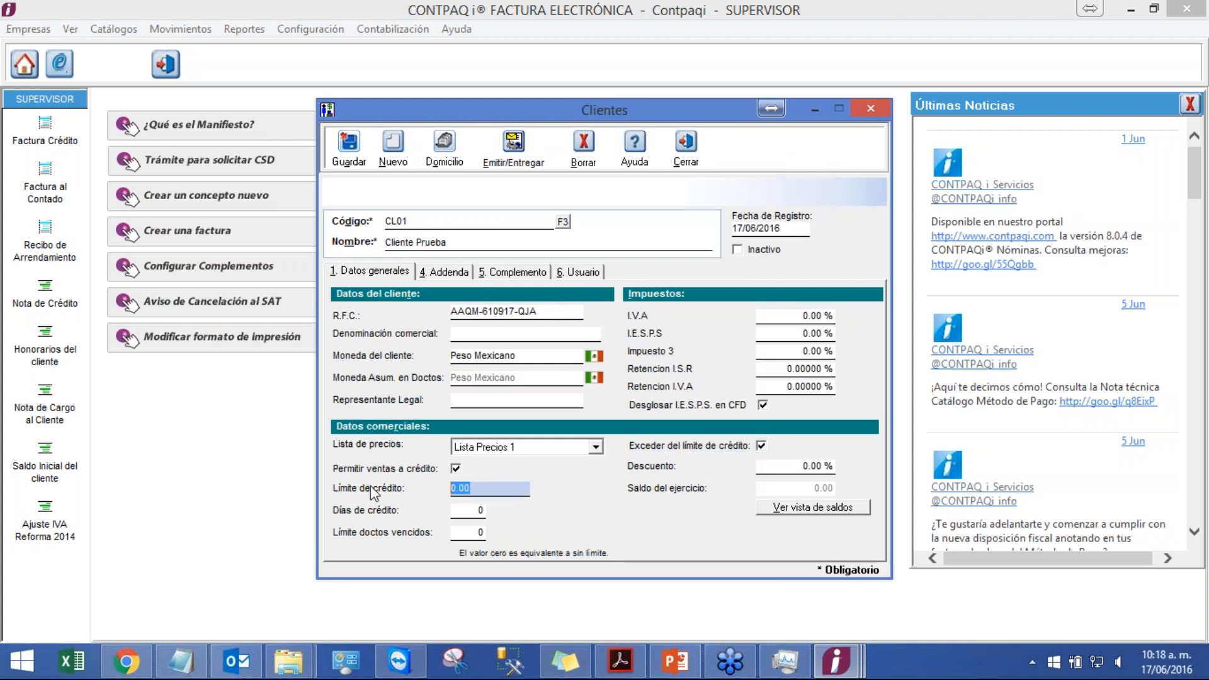
type("1,000")
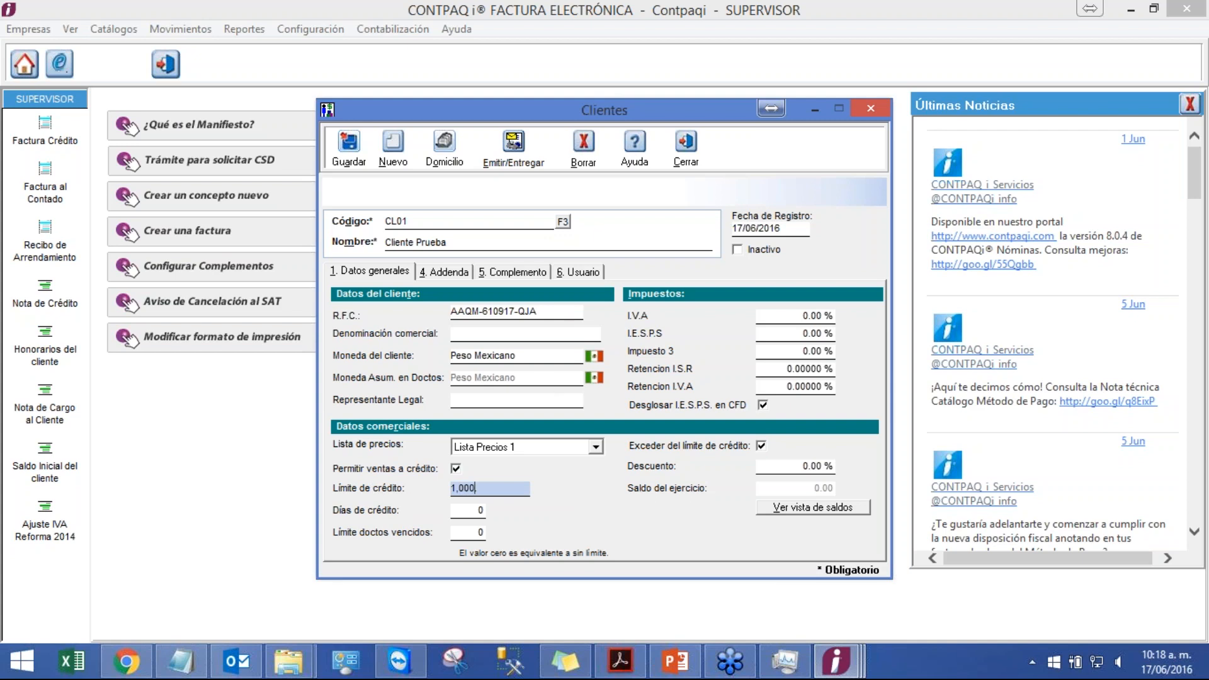
Step: Open the client's fiscal address and enter the street name and exterior number
left_click(454, 156)
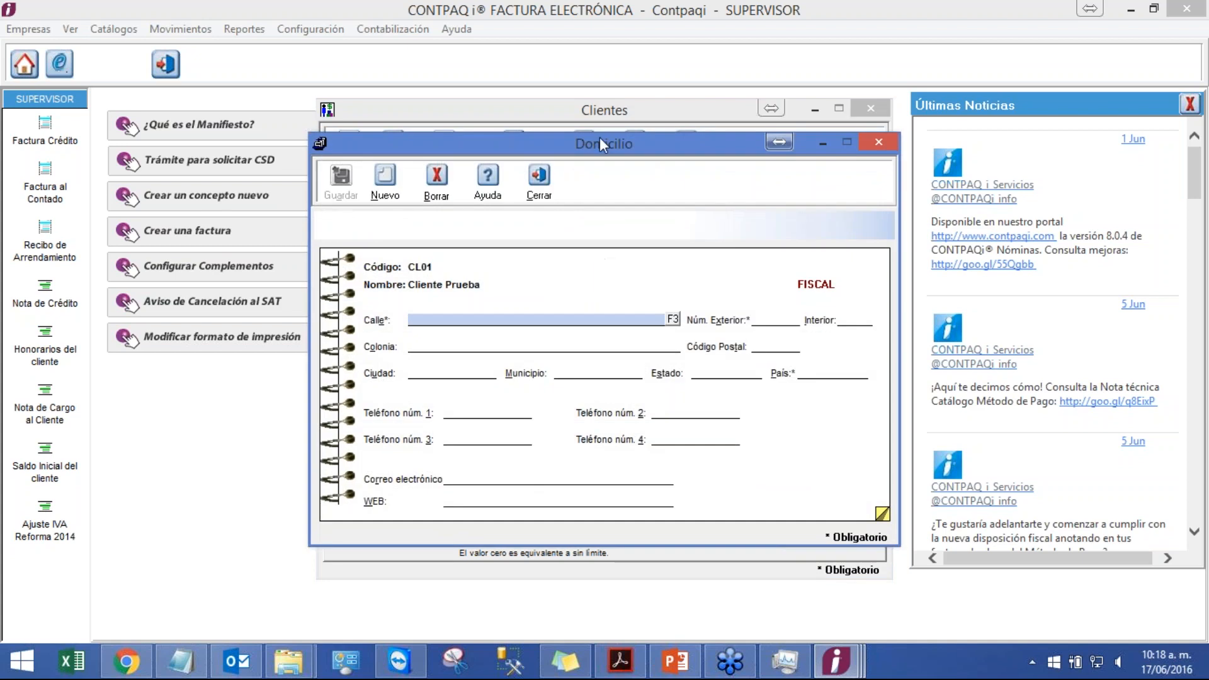
left_click_drag(599, 137, 589, 78)
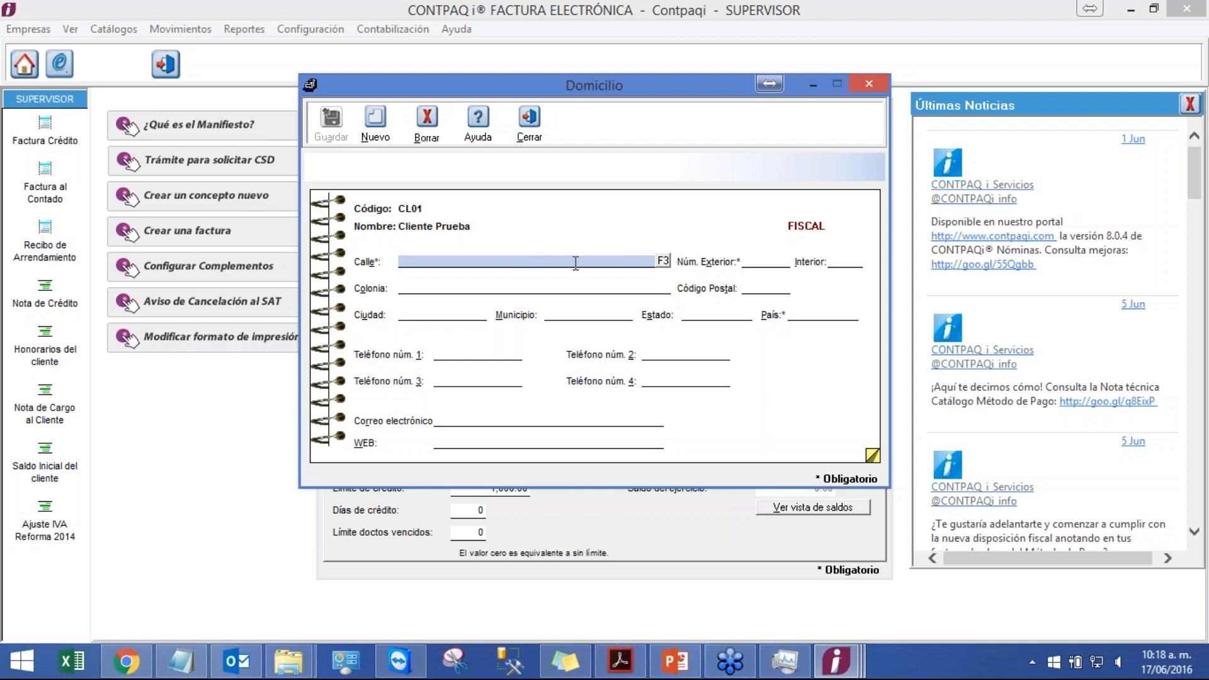
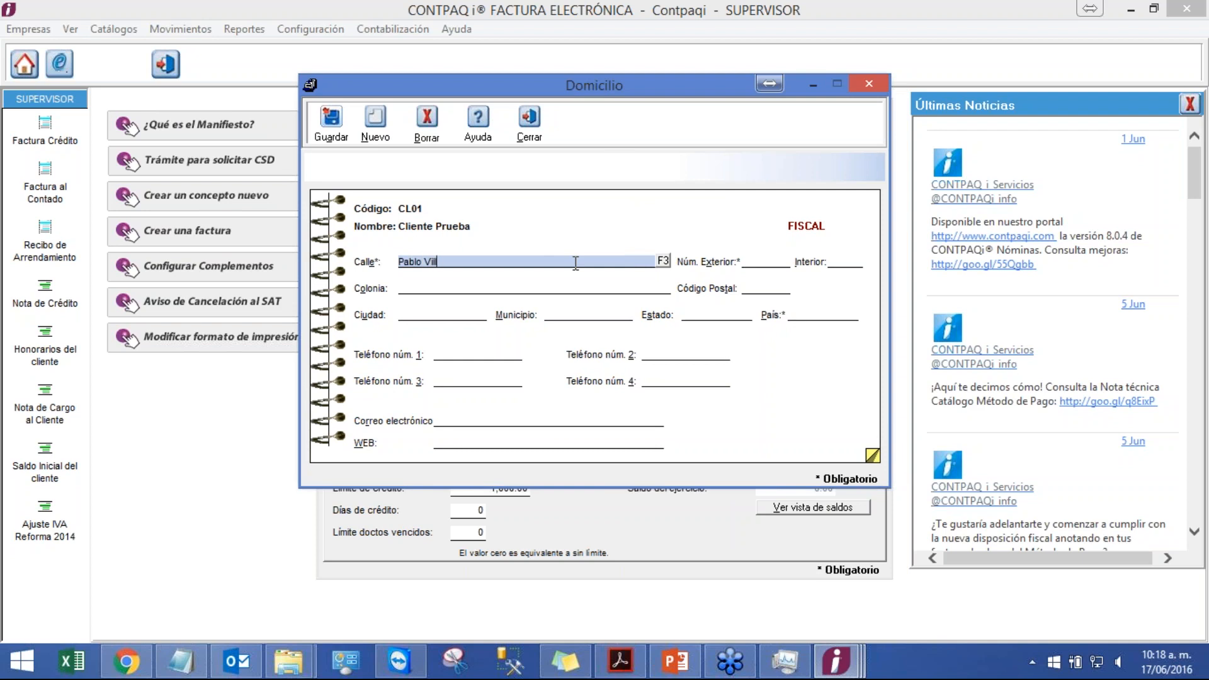
key("Tab")
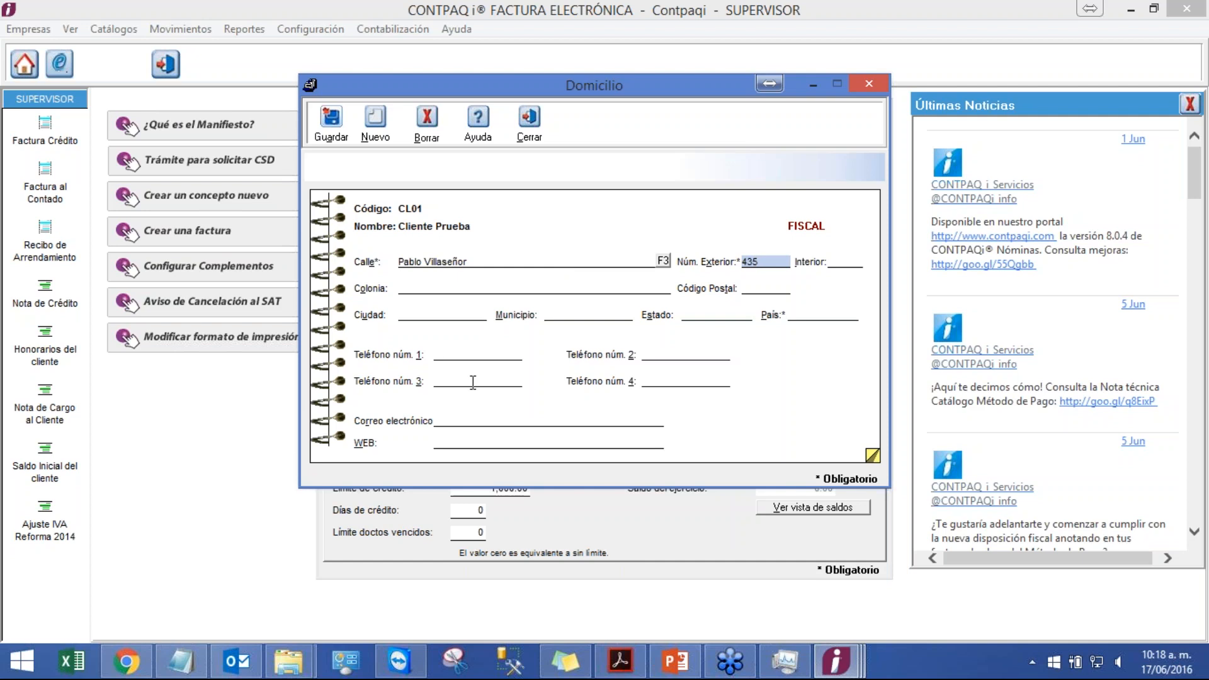
Step: Set the address country to Mexico and enter the client's postal code
left_click(821, 313)
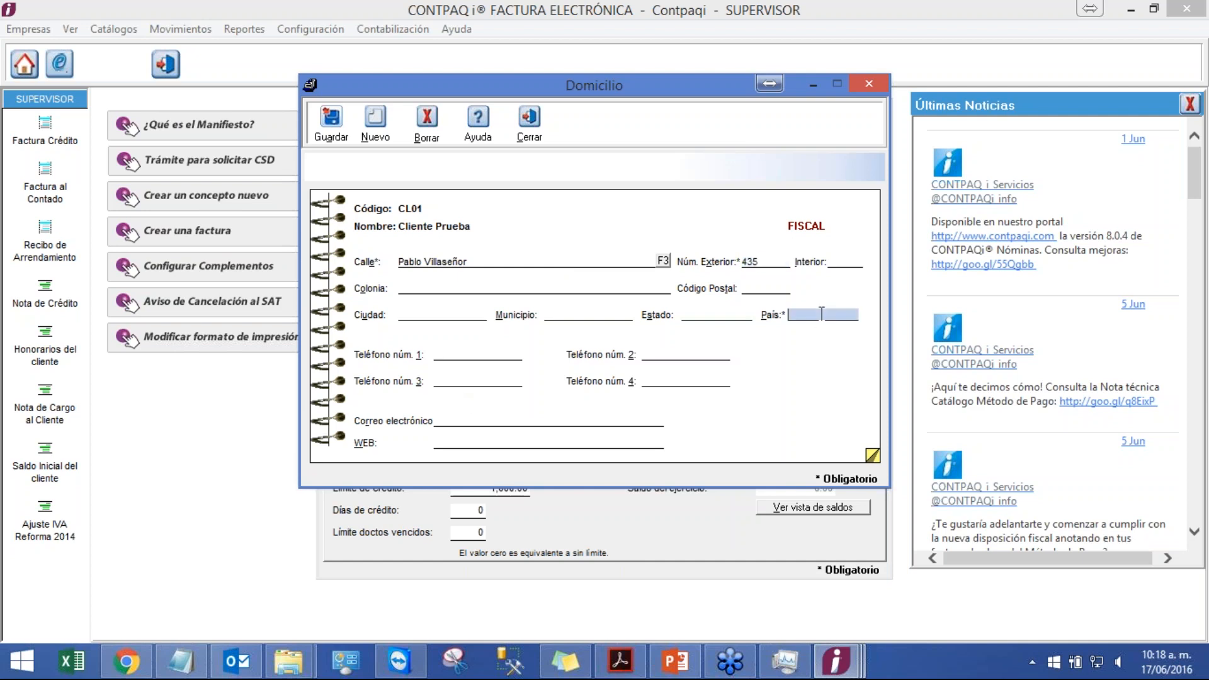
type("Mexico")
left_click(776, 291)
type("4")
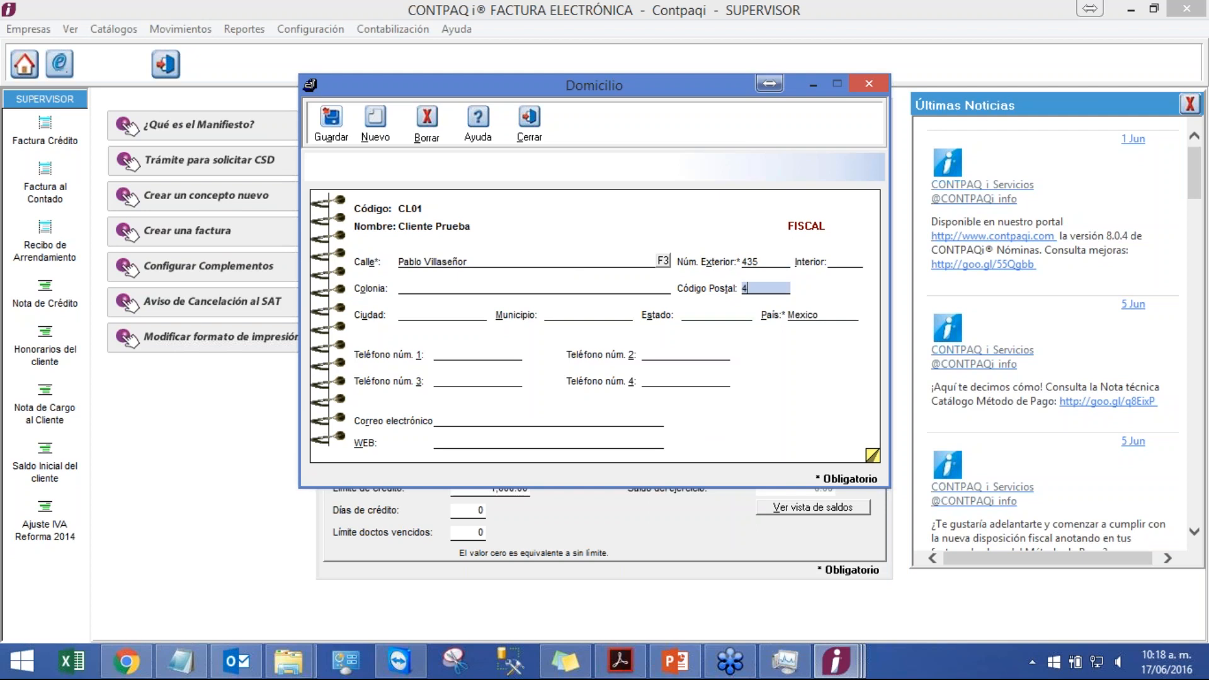
type("4600")
Step: Enter the client's colonia, save the address and close the address window
left_click(493, 287)
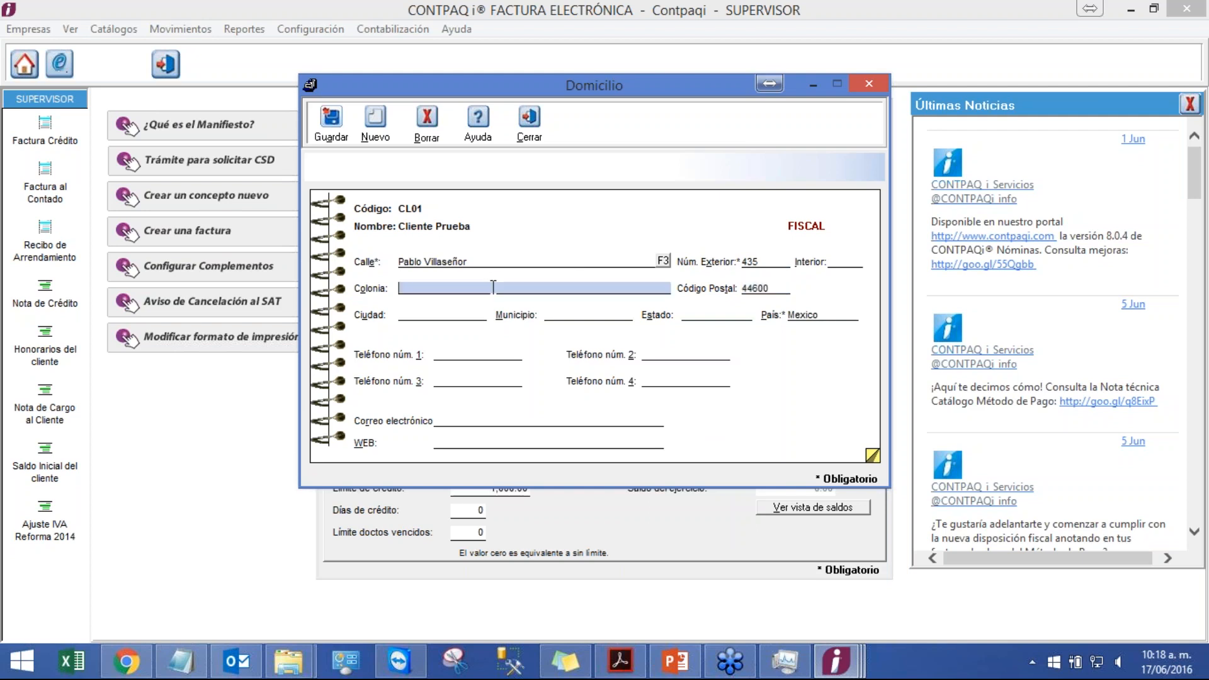
type("Ladrón de Guevara")
left_click(324, 134)
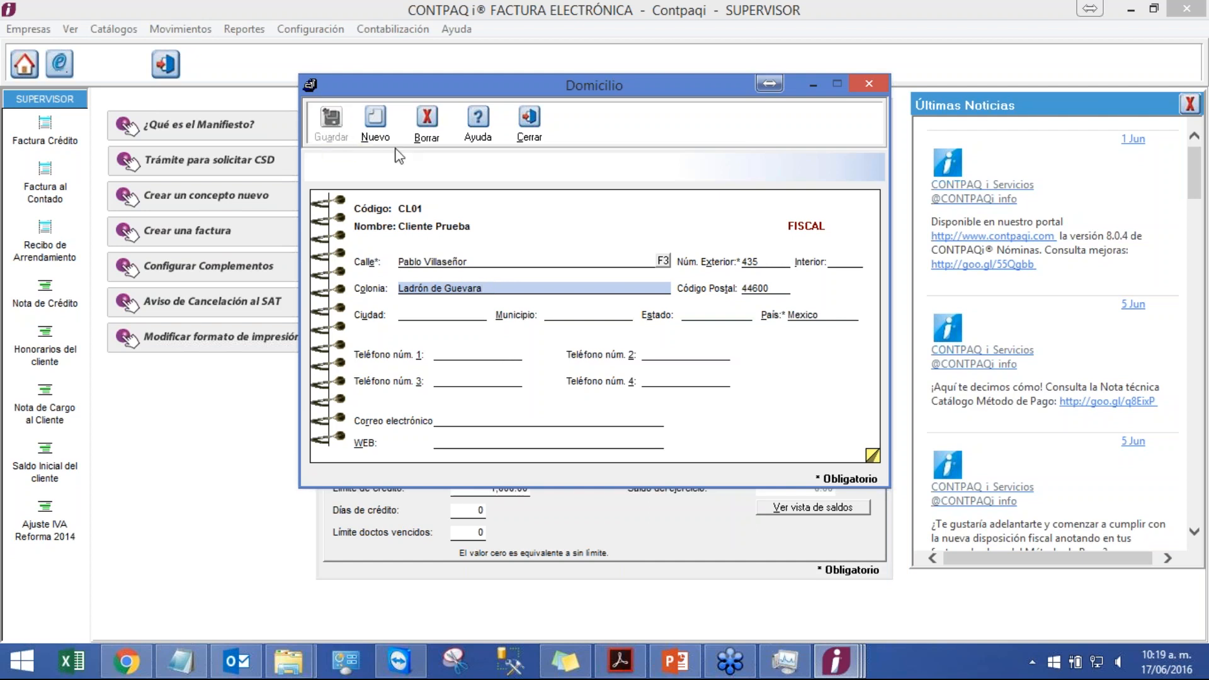
left_click(529, 134)
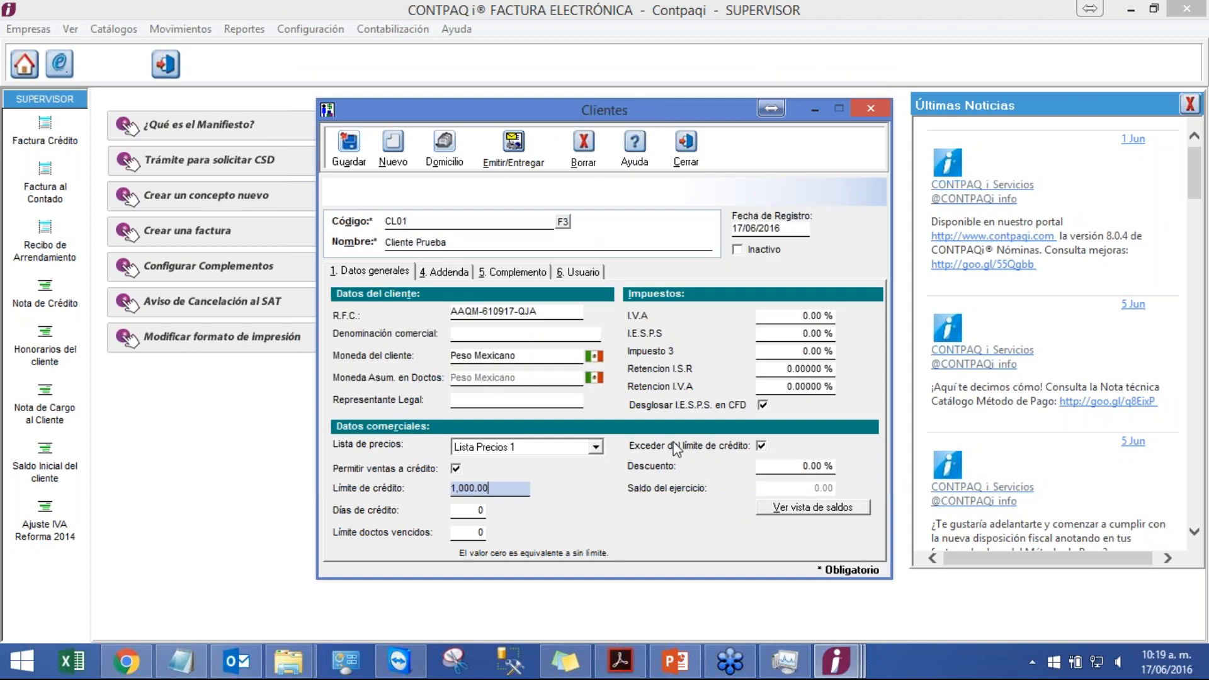
Step: Set the client's IVA to 16% and save the client record
left_click(799, 315)
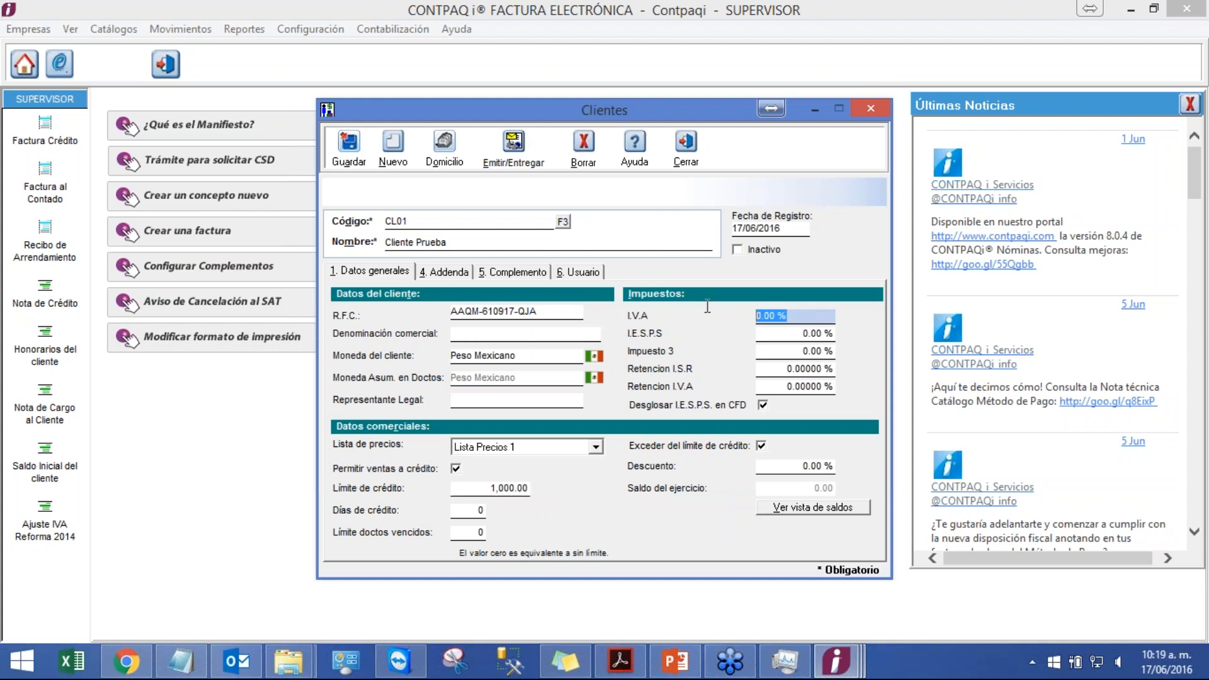
type("16")
left_click(783, 334)
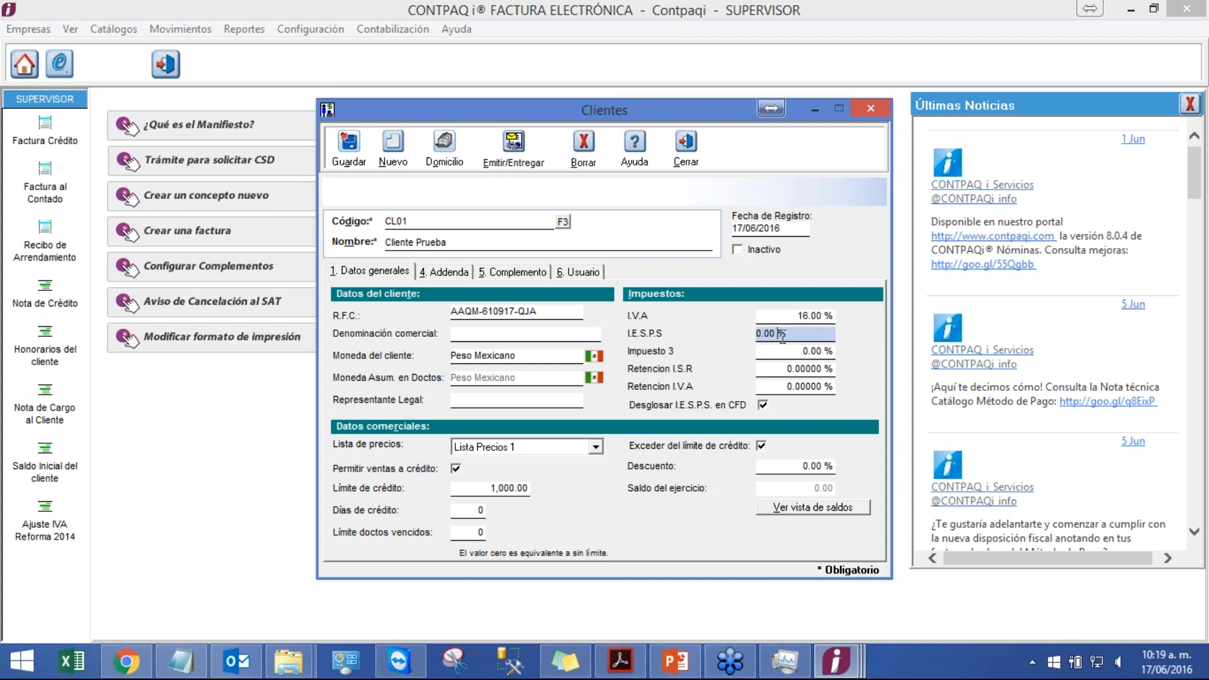
left_click(350, 158)
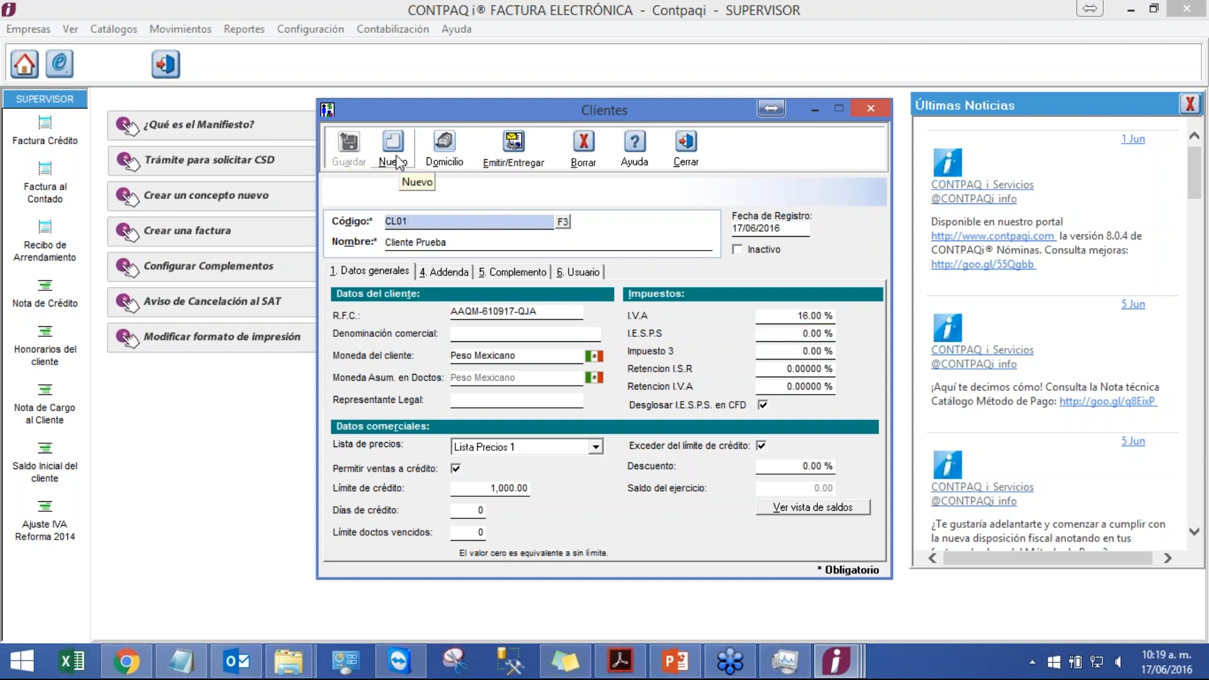
Step: Review the Ejercicio 3 Crear Clientes slide in slideshow mode and exit the slideshow
left_click(676, 659)
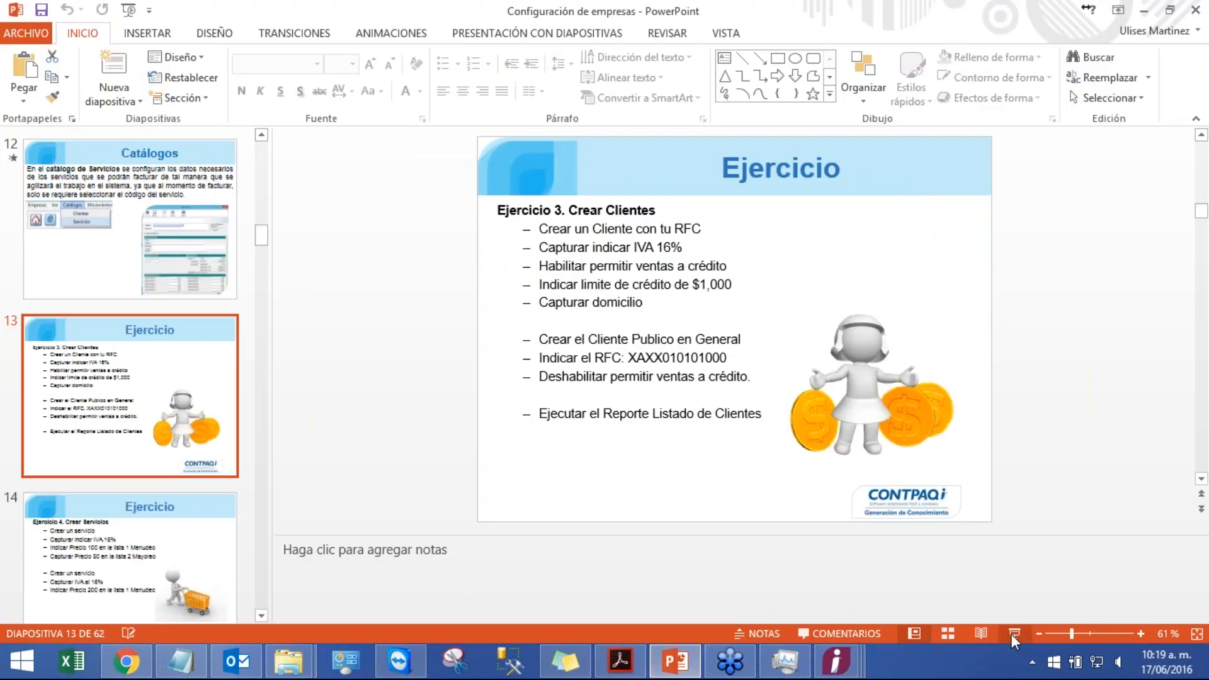
left_click(1011, 633)
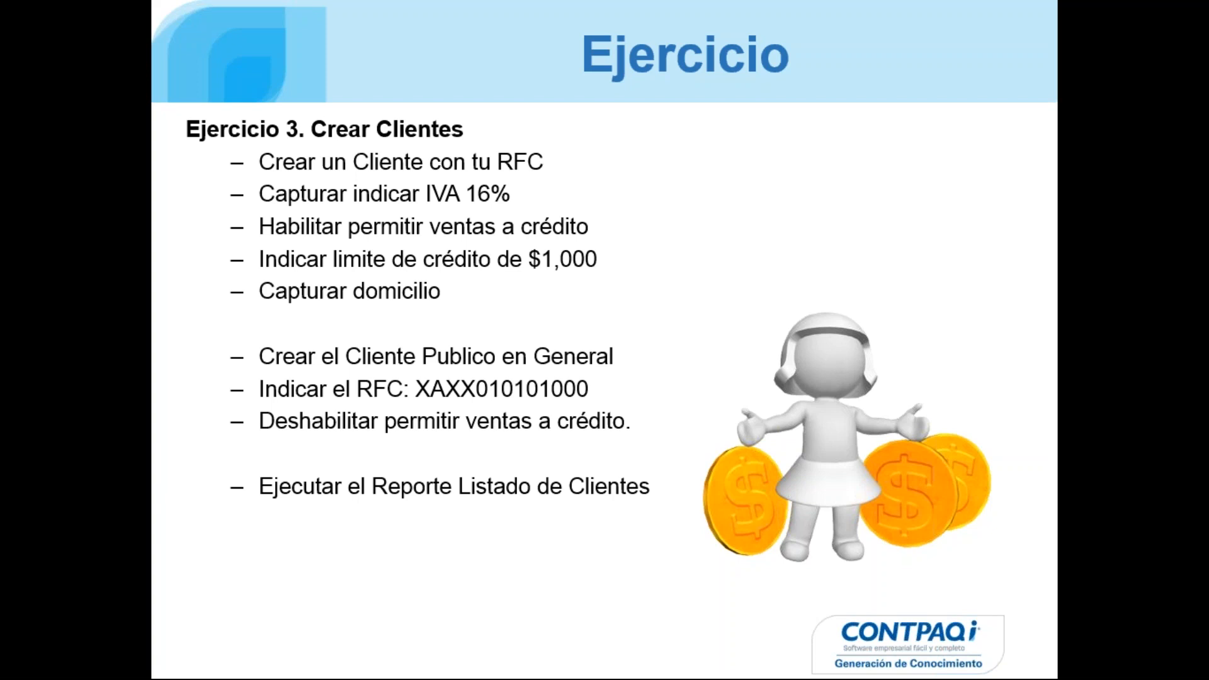
key("Escape")
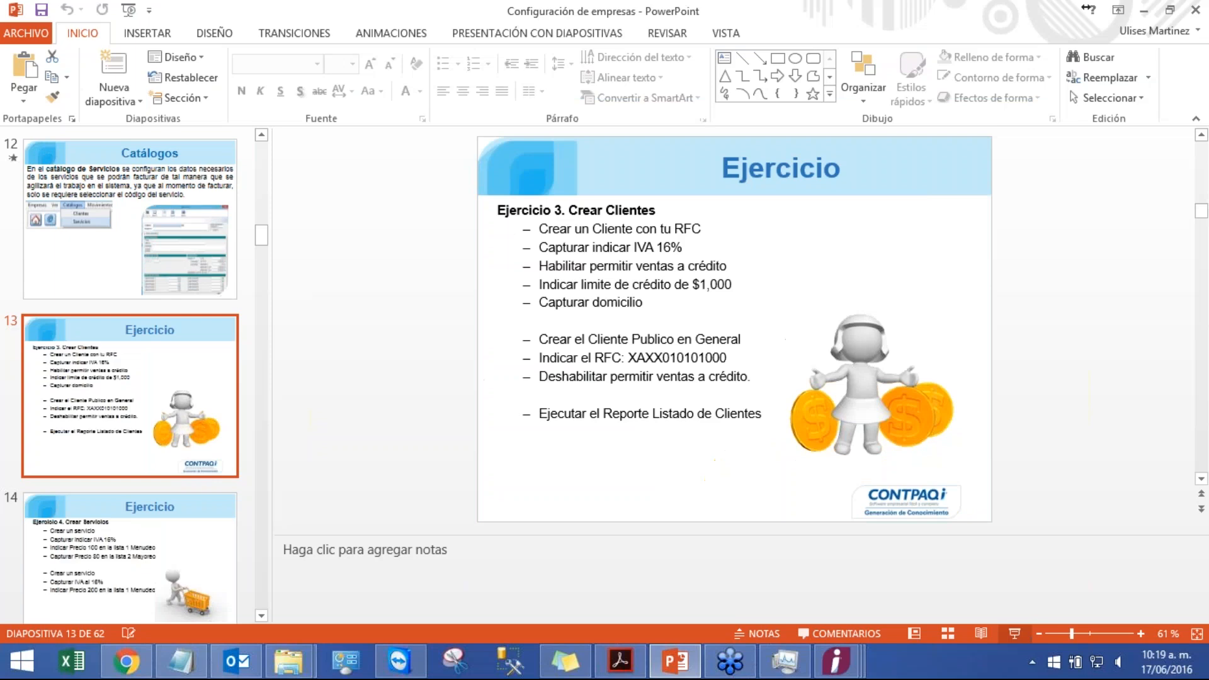
Step: Return to the Clientes window and start a new client with code CL02 named Cliente Publico General
left_click(847, 669)
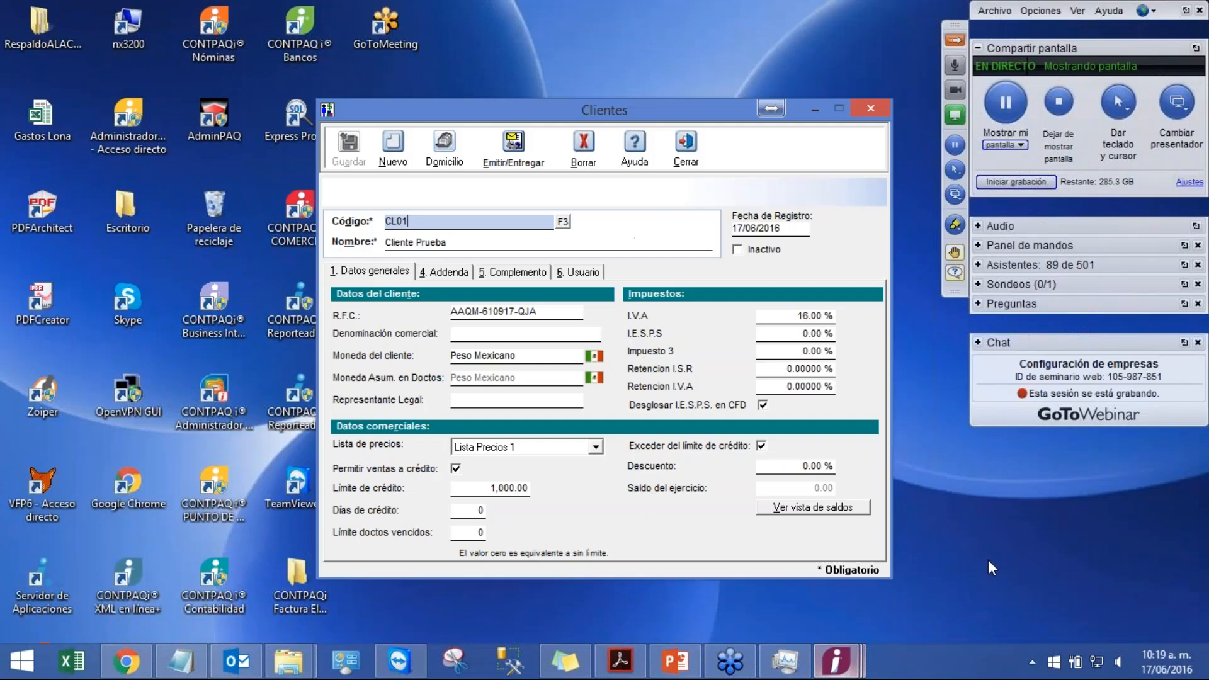
left_click(1027, 560)
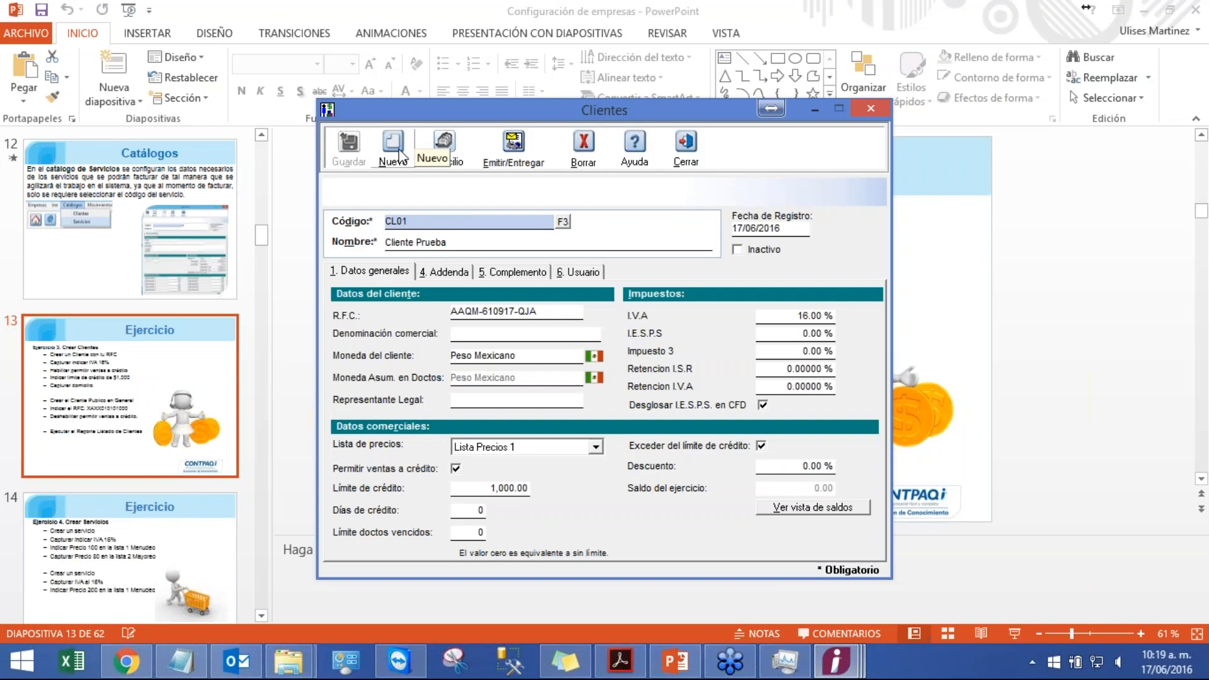
left_click(399, 156)
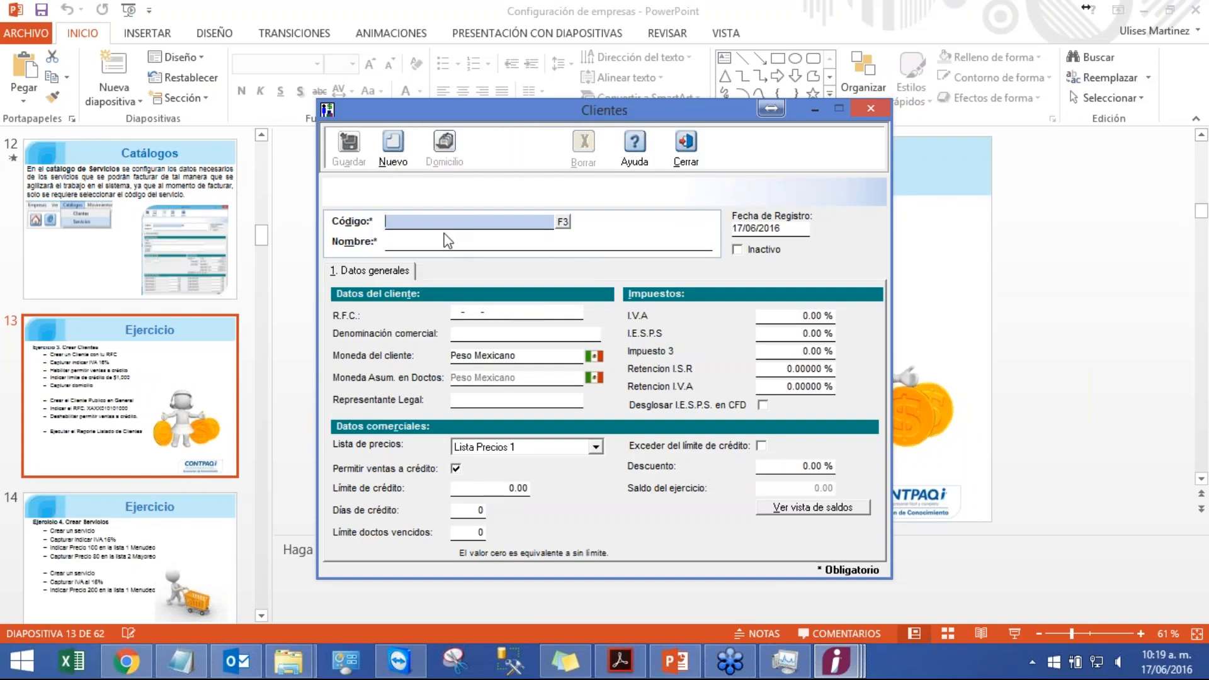
type("CL02")
key("Tab")
type("C")
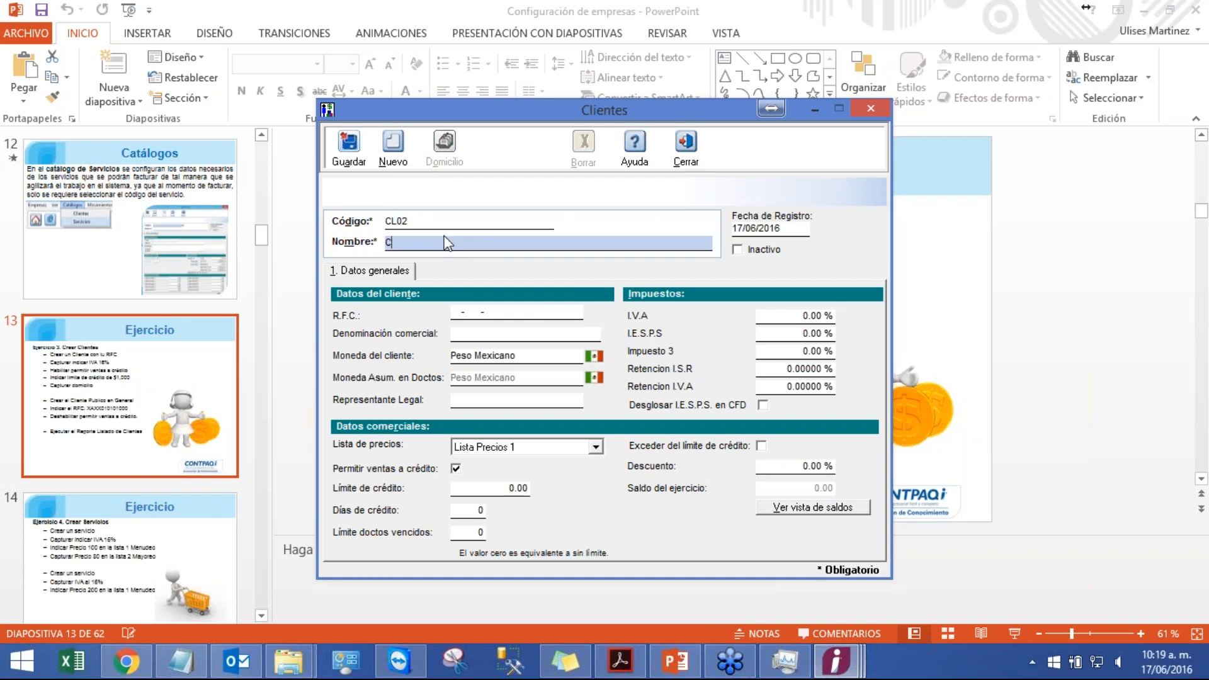
type("liente Publico General")
Step: Enter the RFC XAXX-010101-000 for the new client and save it
left_click(459, 311)
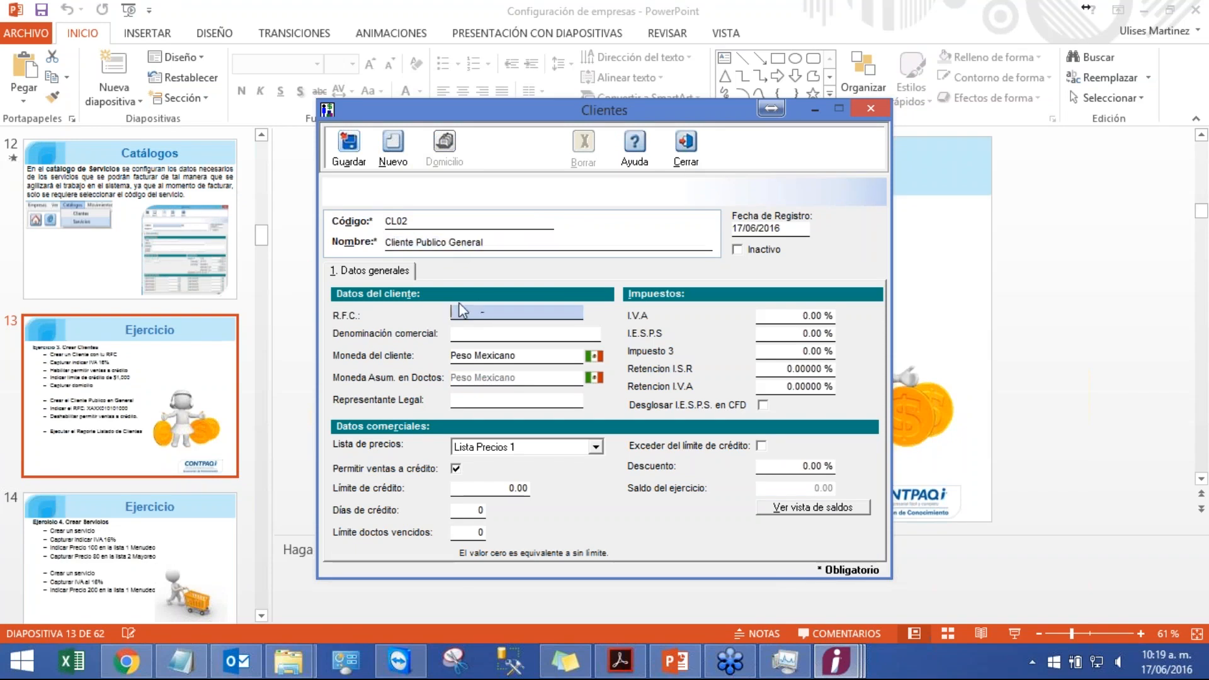
type("XAXX-010101-000")
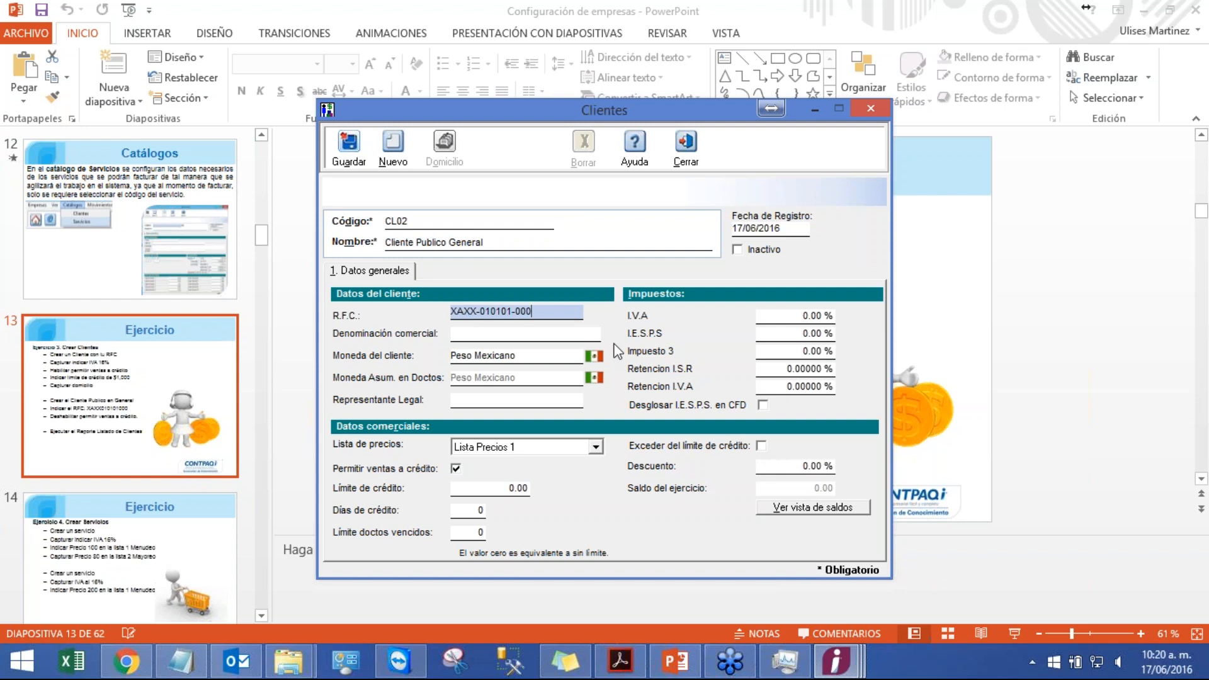
left_click(335, 143)
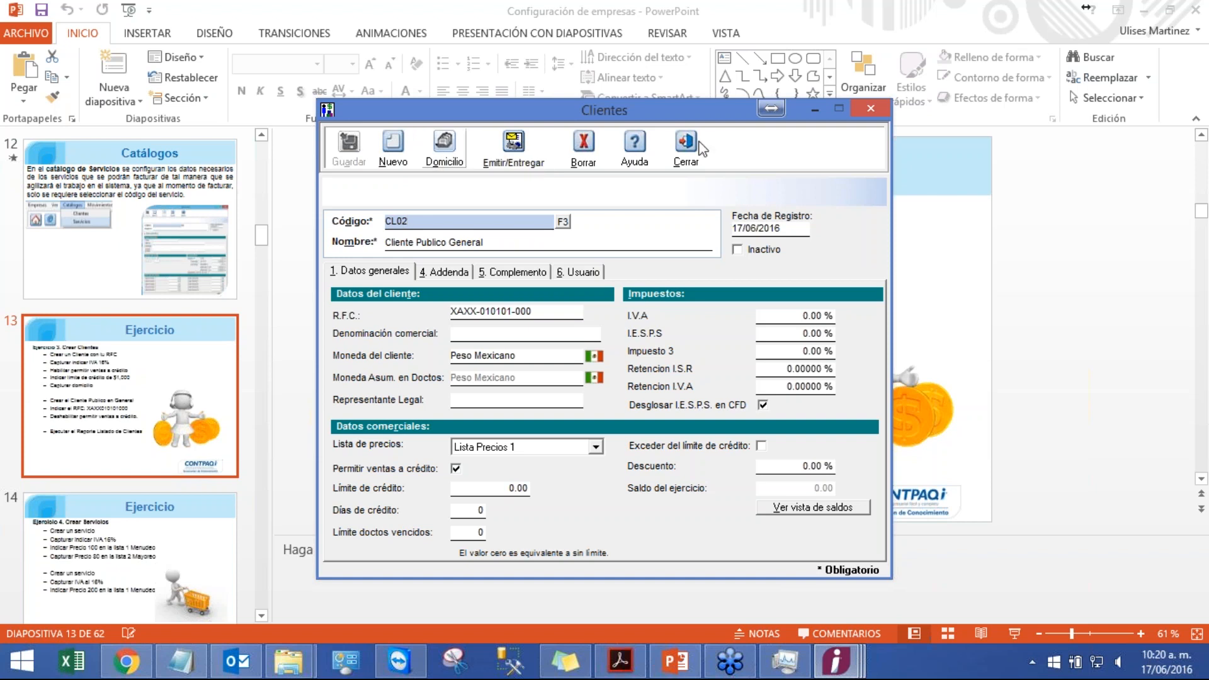
Step: Review both clients in the Todos los Clientes catalog list, widening the columns, then close it
left_click(837, 661)
mouse_move(837, 662)
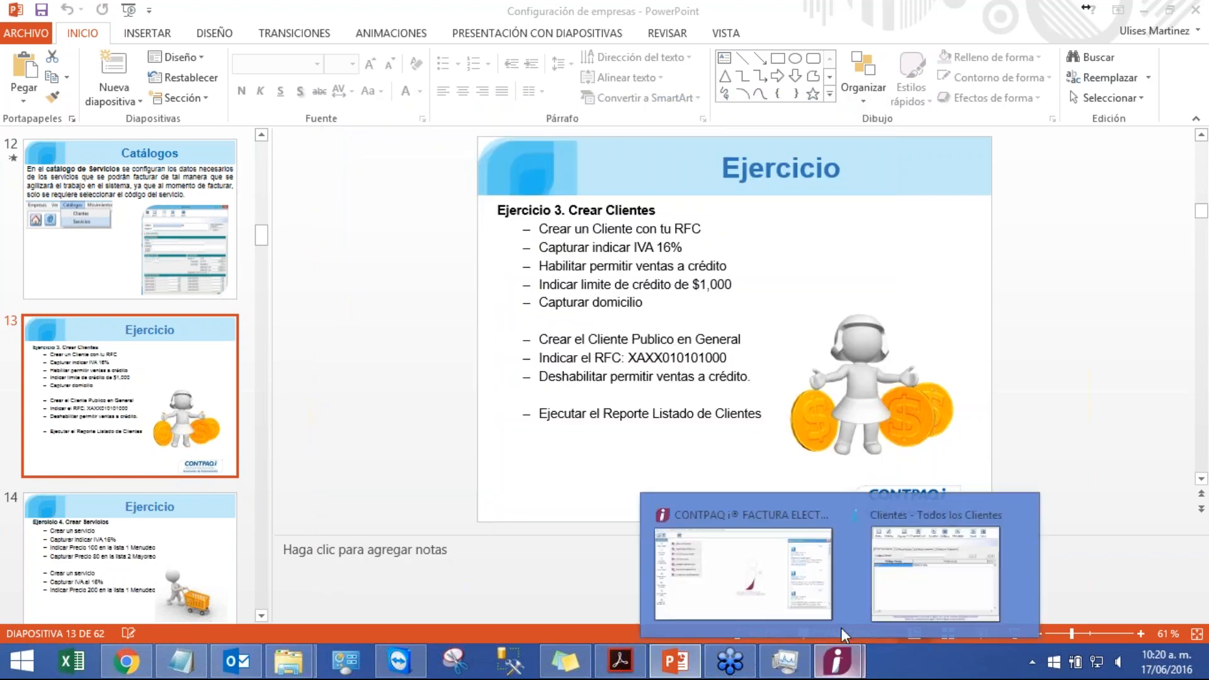
left_click(841, 628)
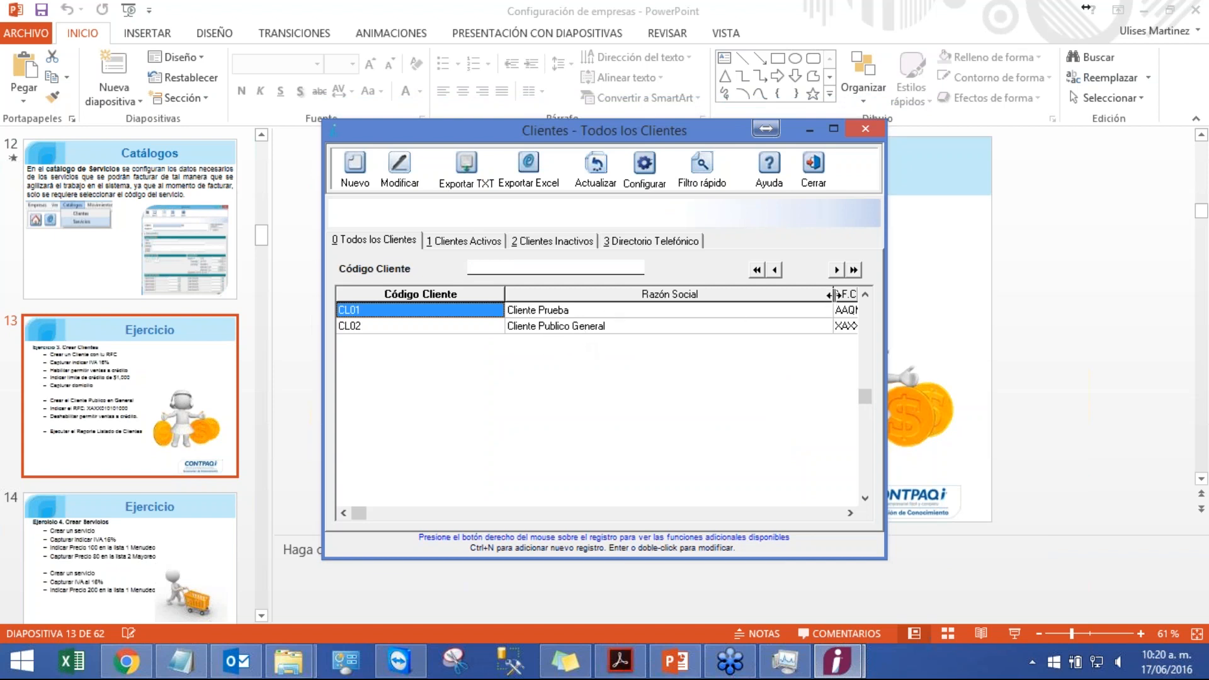
left_click_drag(833, 295, 696, 302)
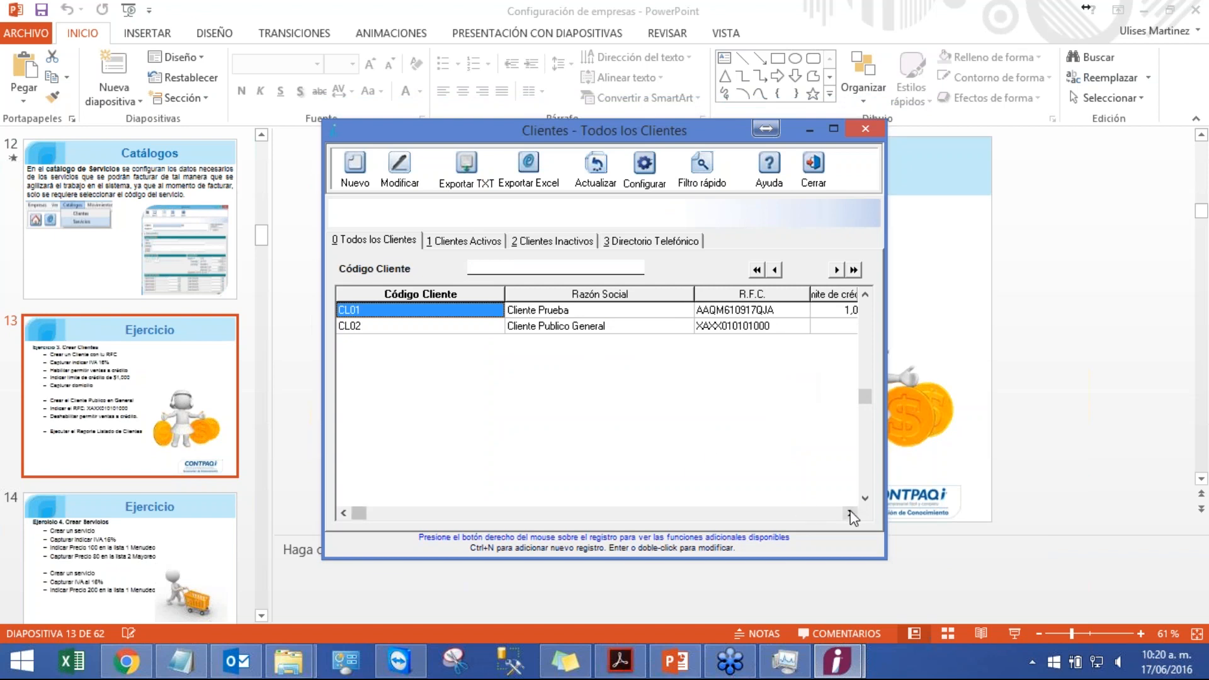
left_click(774, 327)
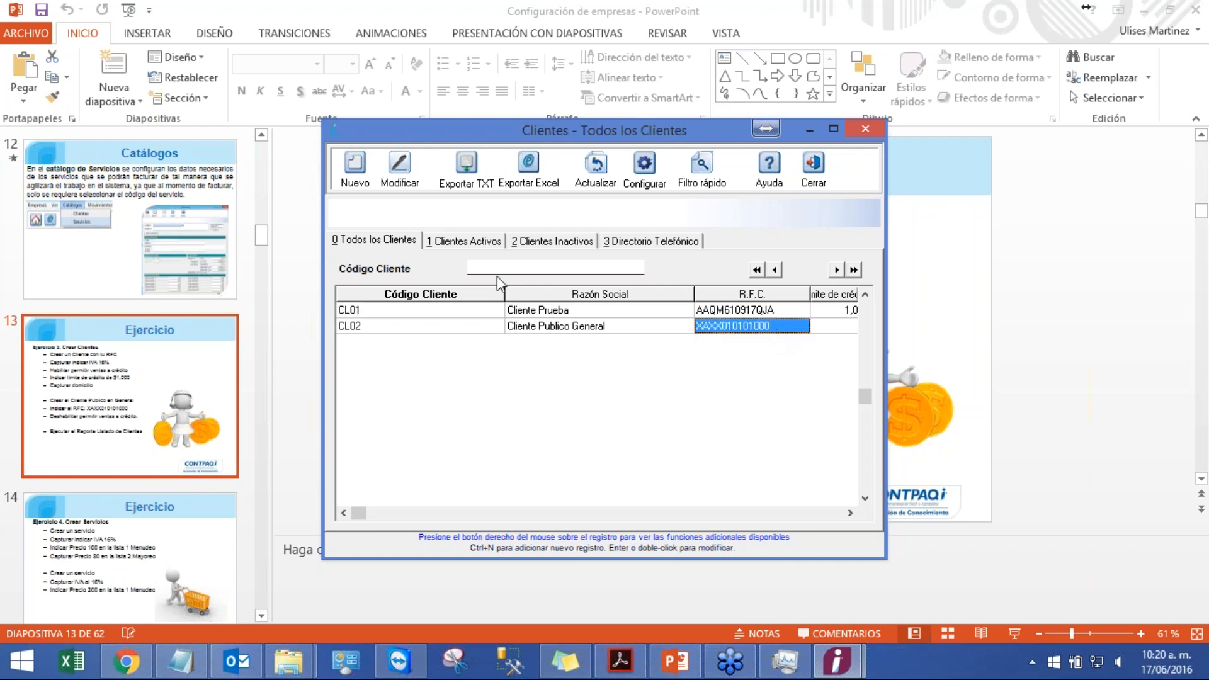
left_click(818, 182)
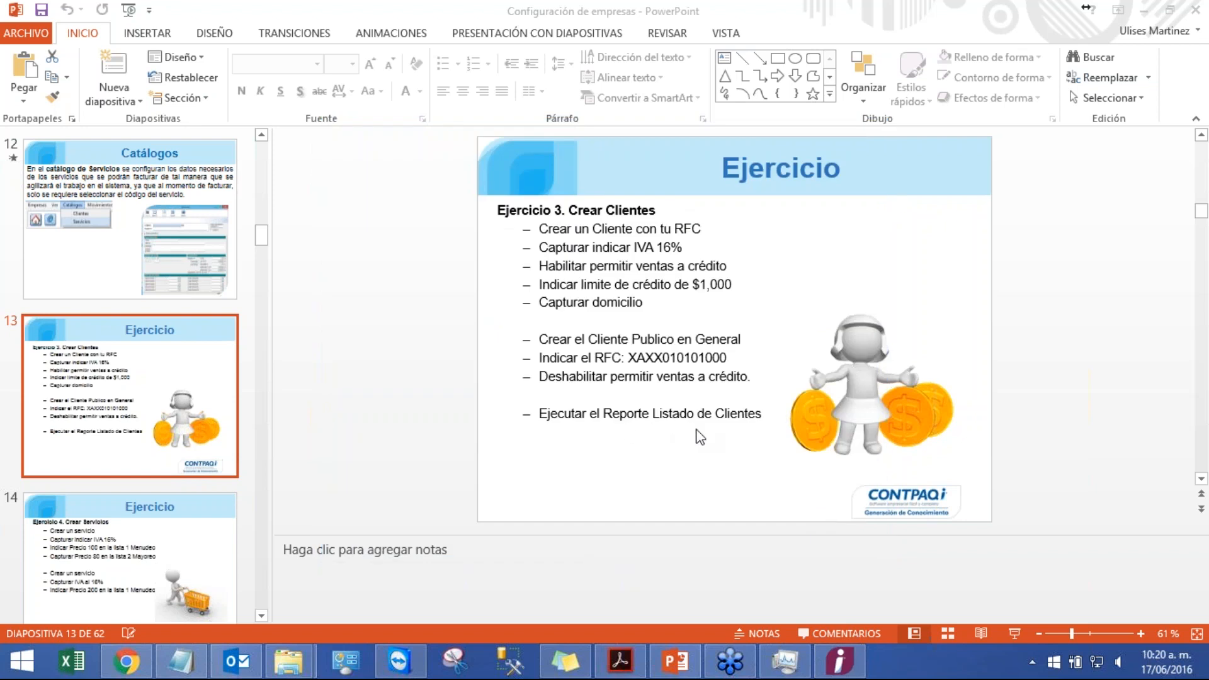
Step: Switch to CONTPAQi and open the client catalog listing report ordered by name
left_click(857, 668)
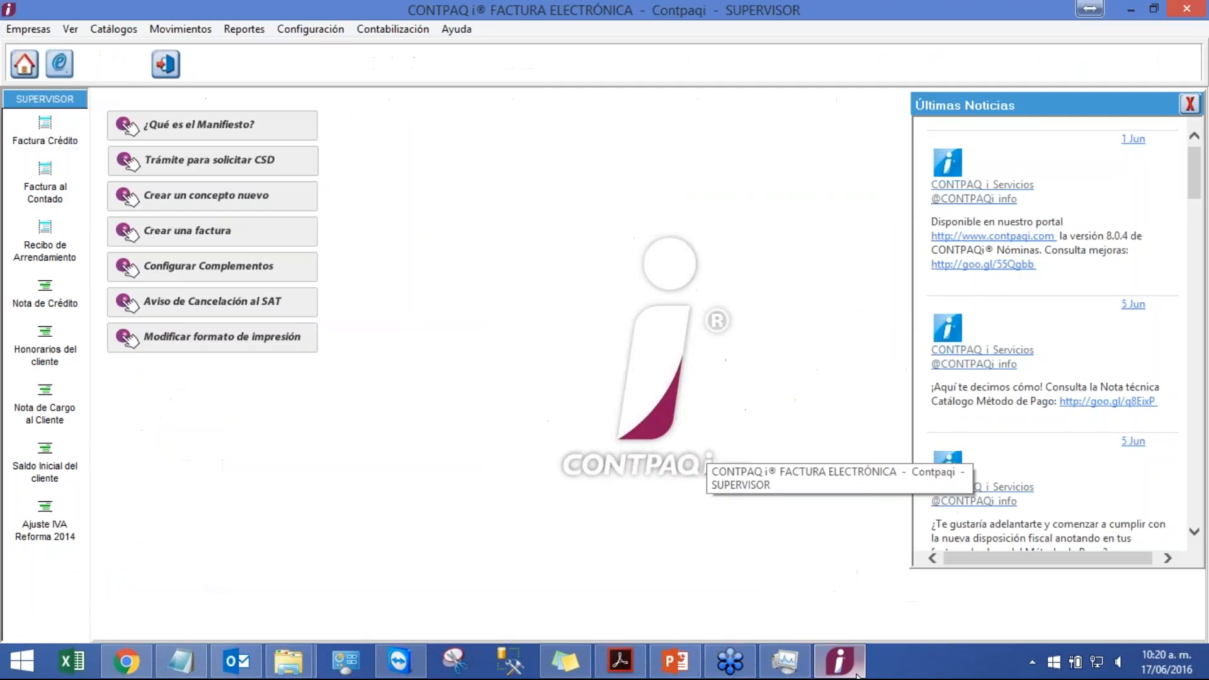
left_click(244, 28)
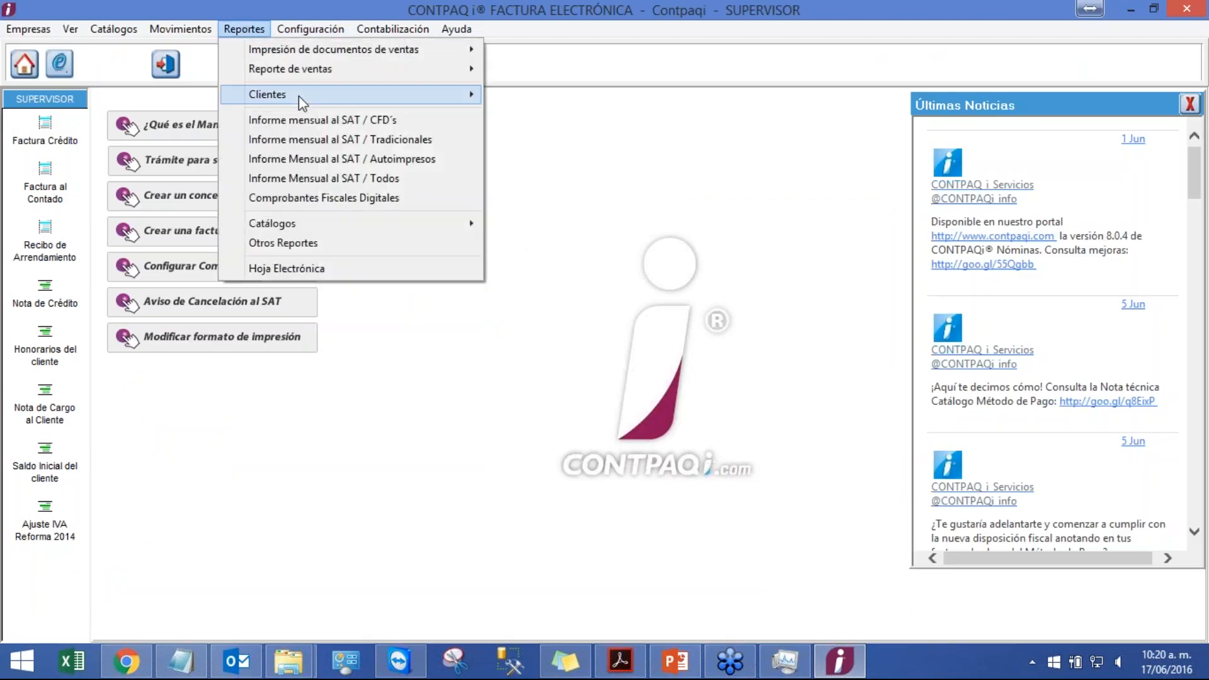
mouse_move(298, 96)
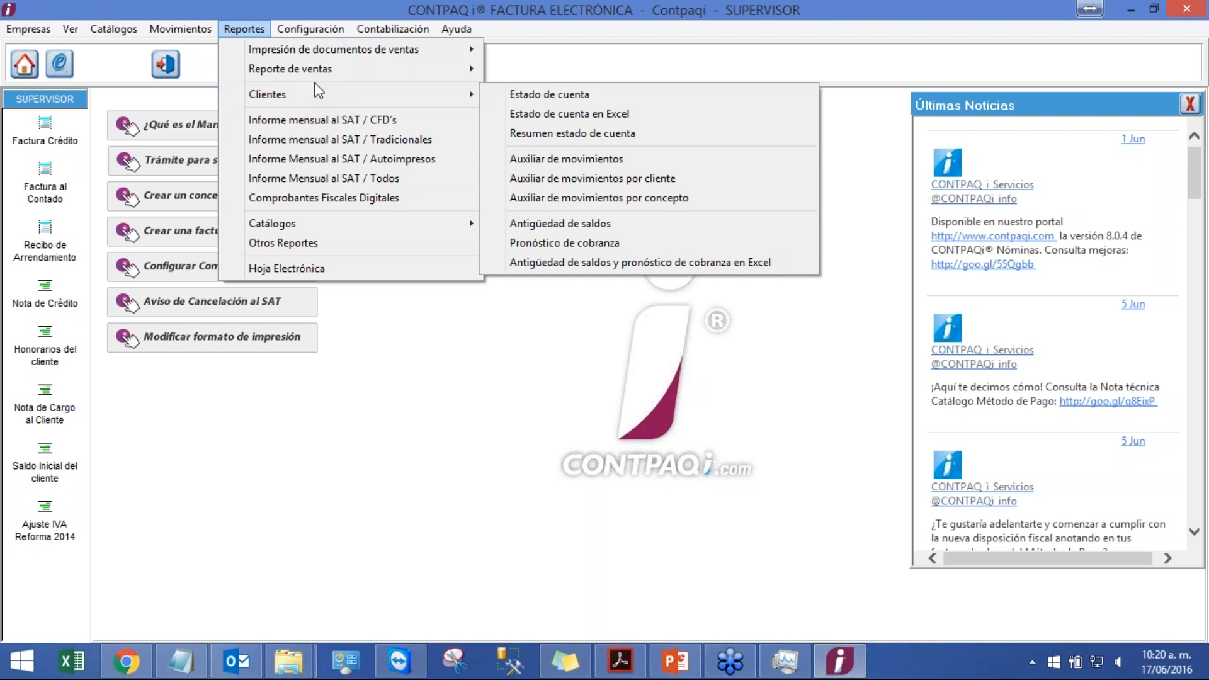
mouse_move(344, 56)
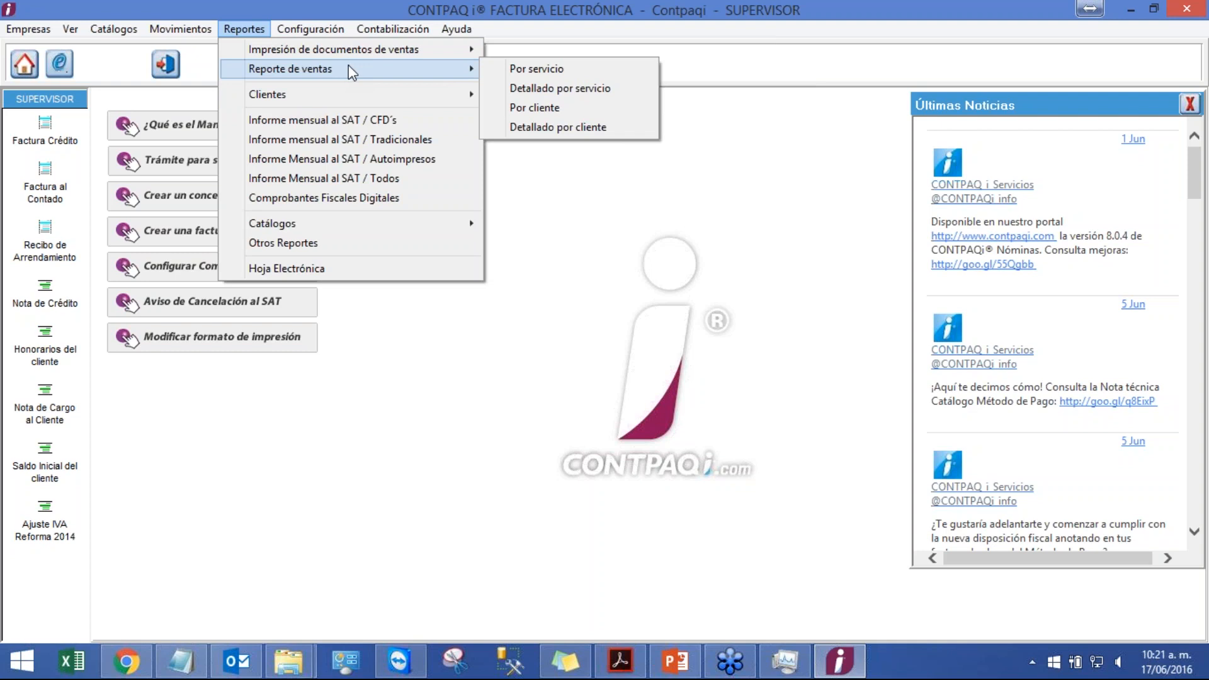
mouse_move(362, 99)
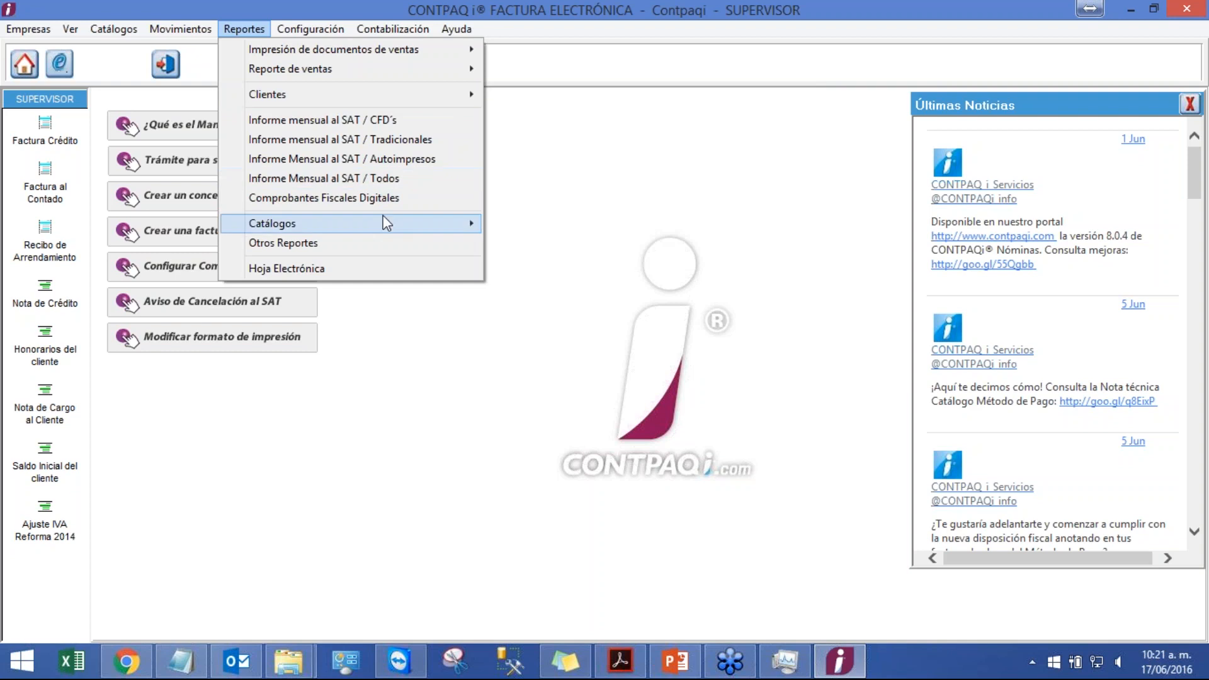
mouse_move(386, 226)
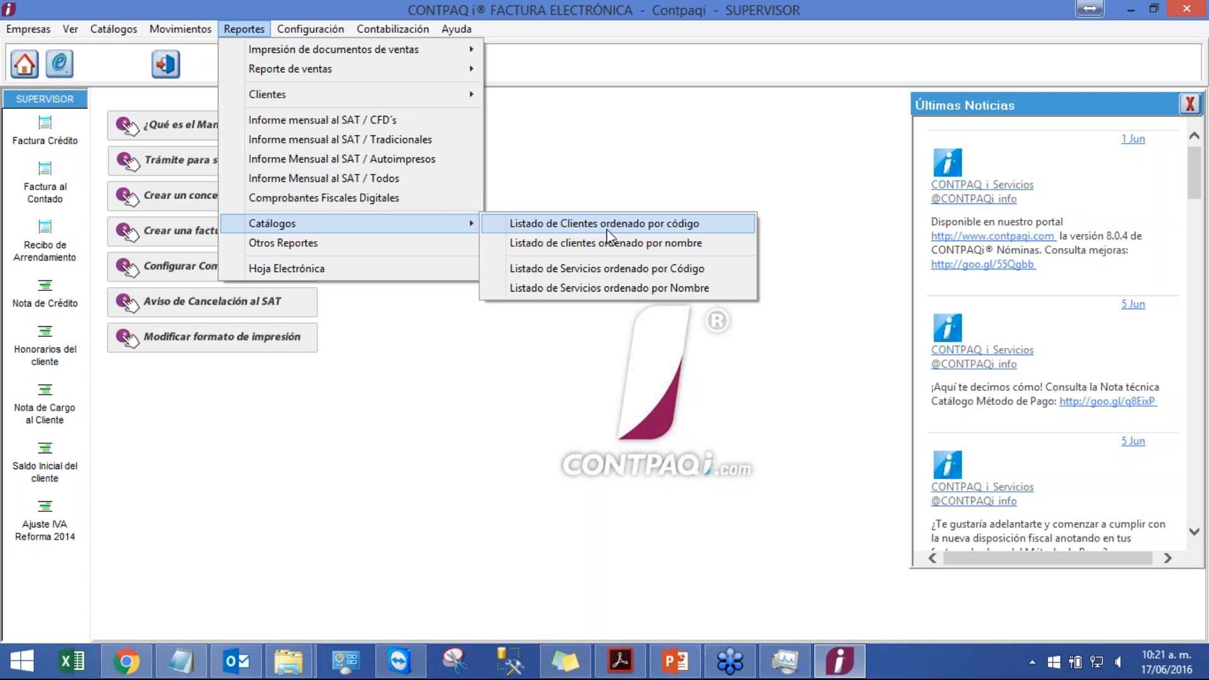
left_click(614, 244)
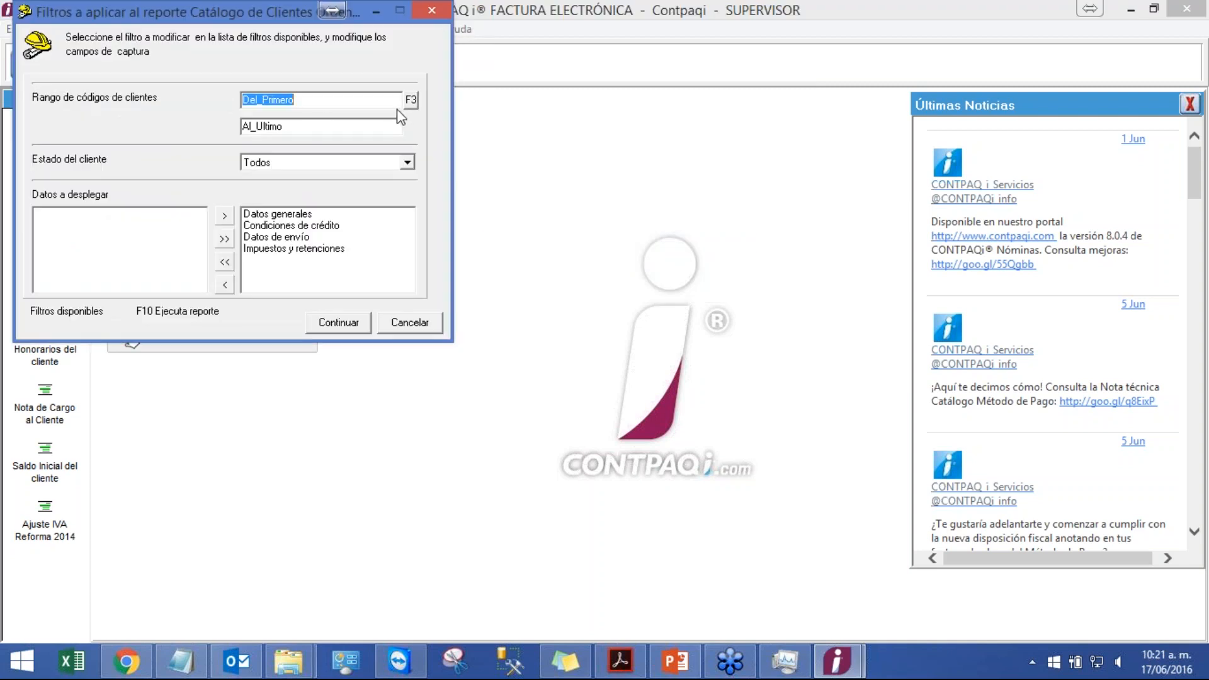
left_click_drag(237, 9, 531, 130)
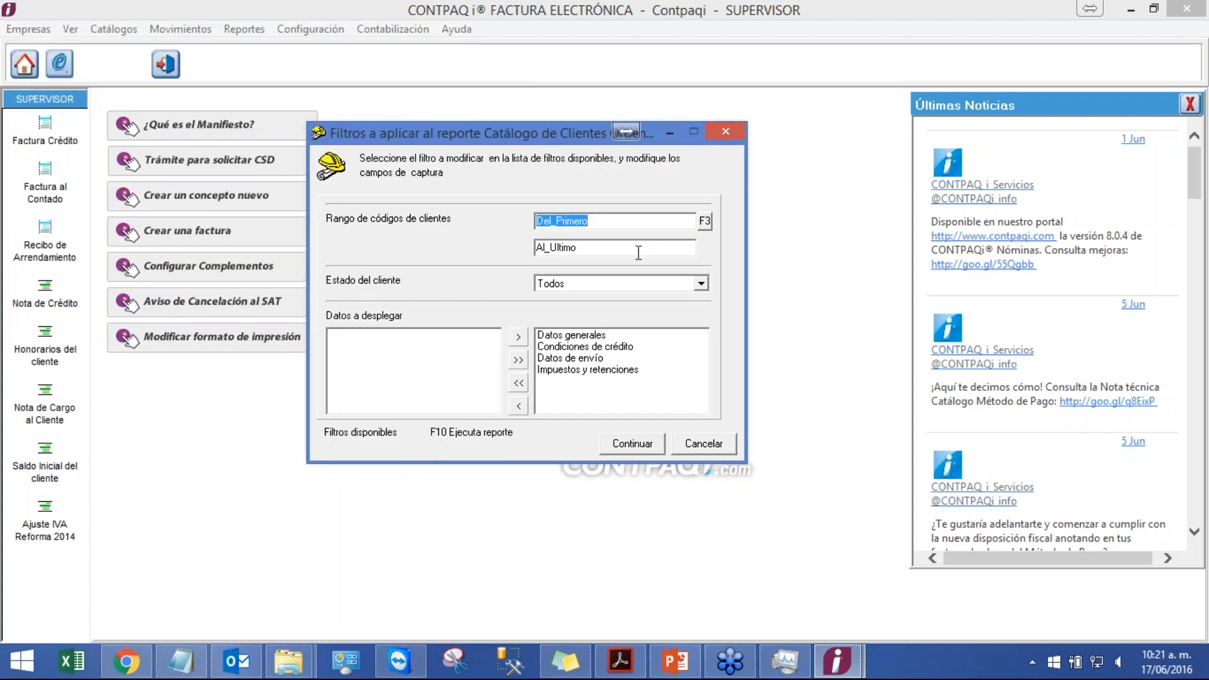
Step: Filter the report to Clientes Activos, run it to the screen, and close the report window
left_click(673, 284)
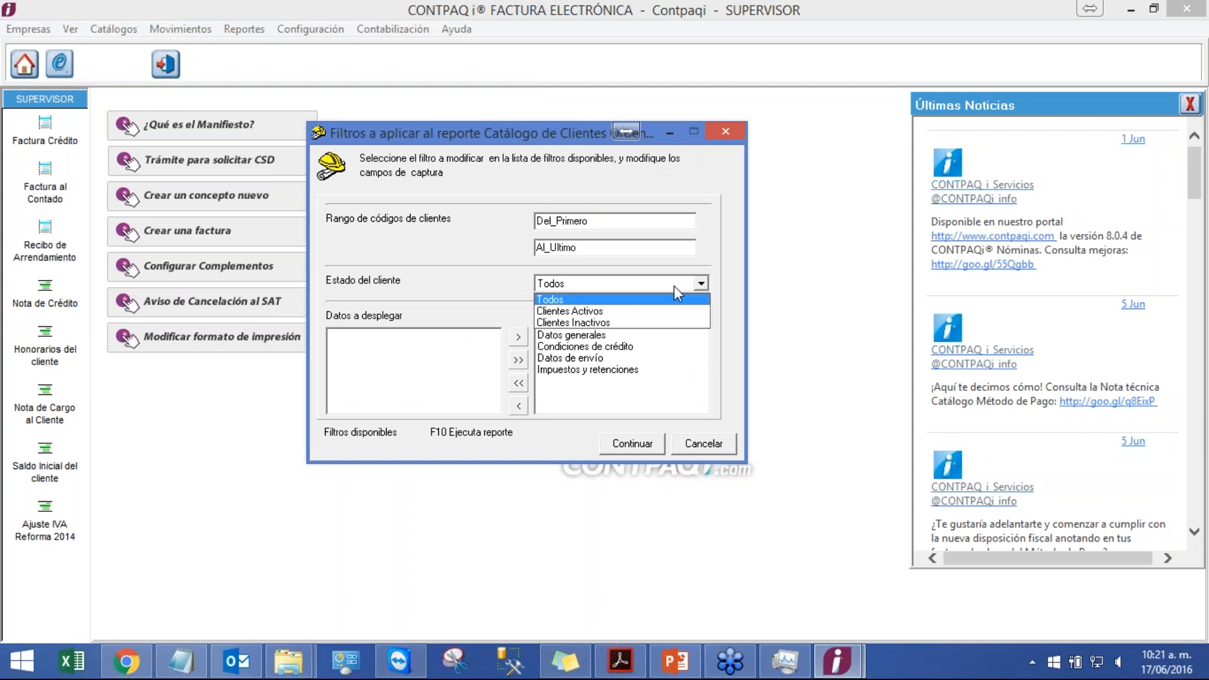
left_click(612, 315)
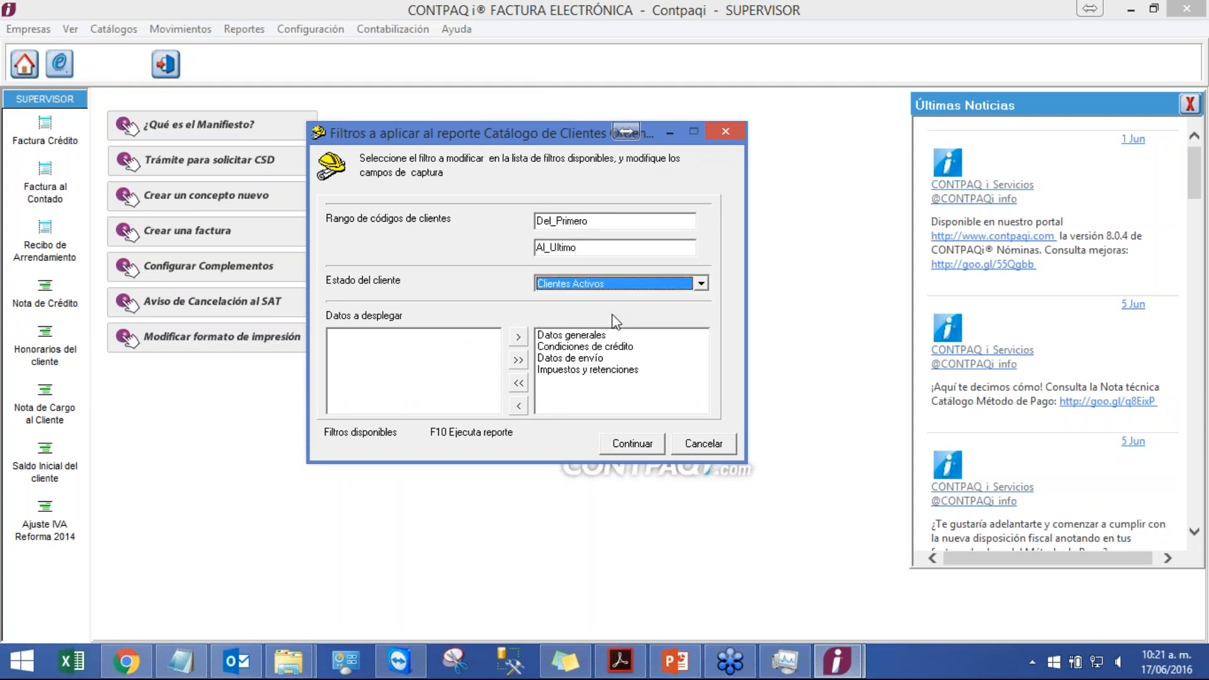
left_click(632, 443)
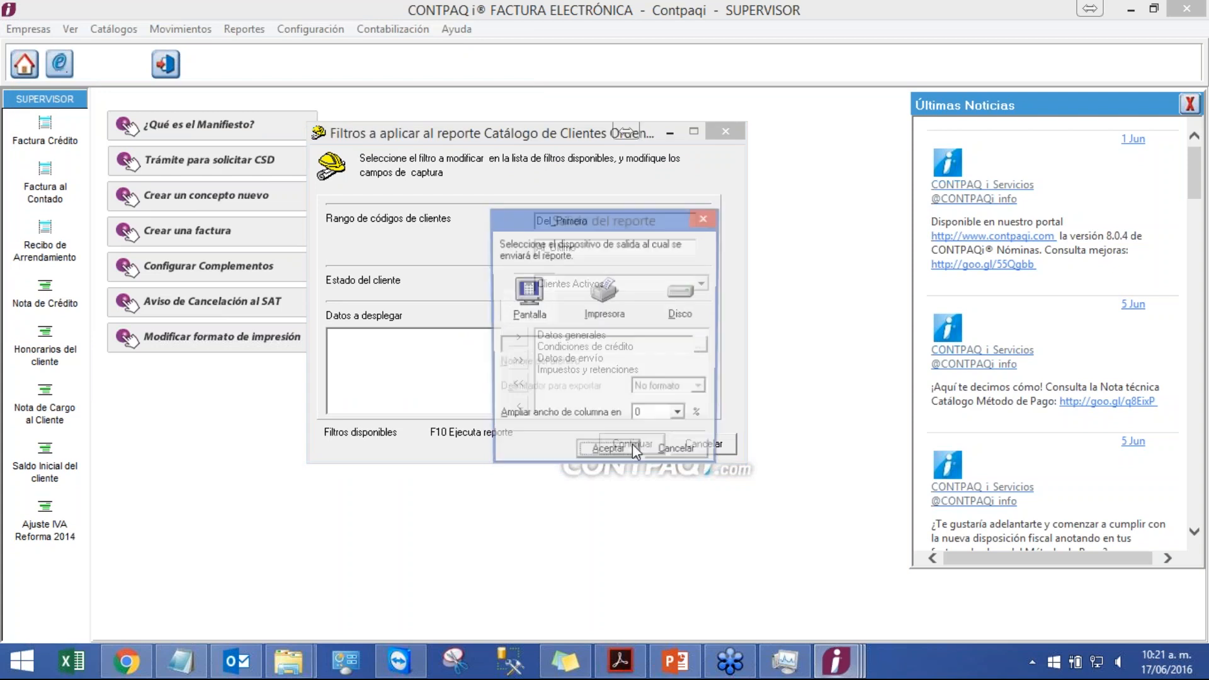
left_click(609, 455)
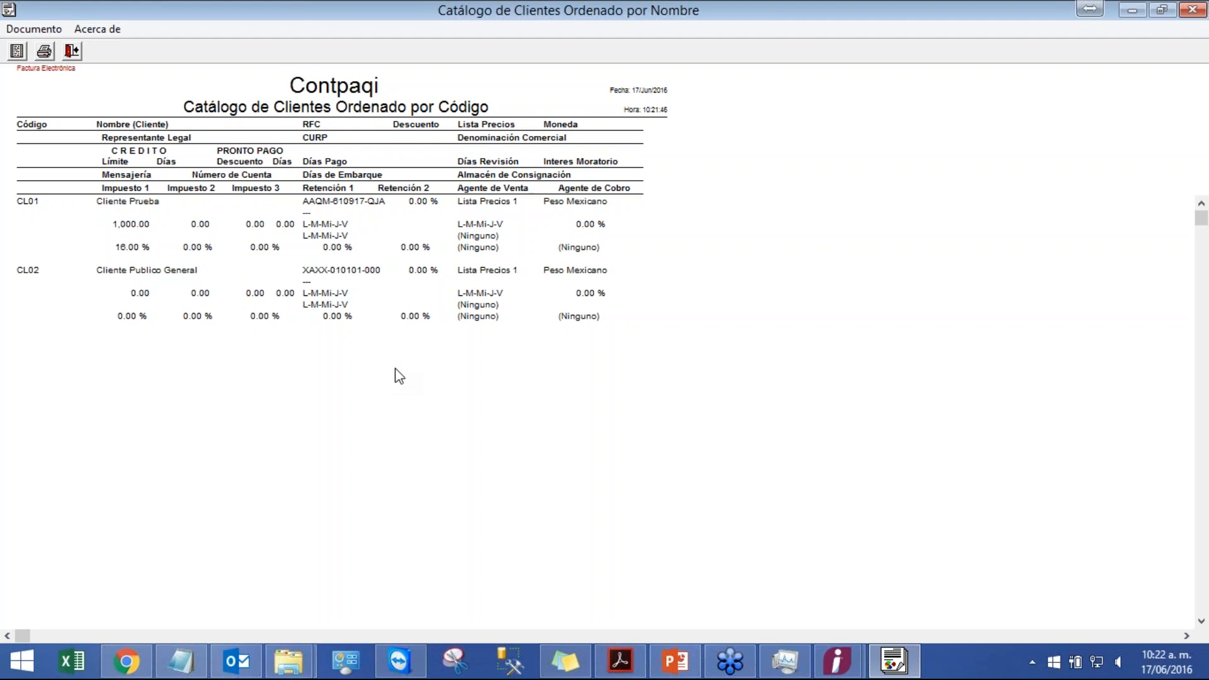
double_click(655, 12)
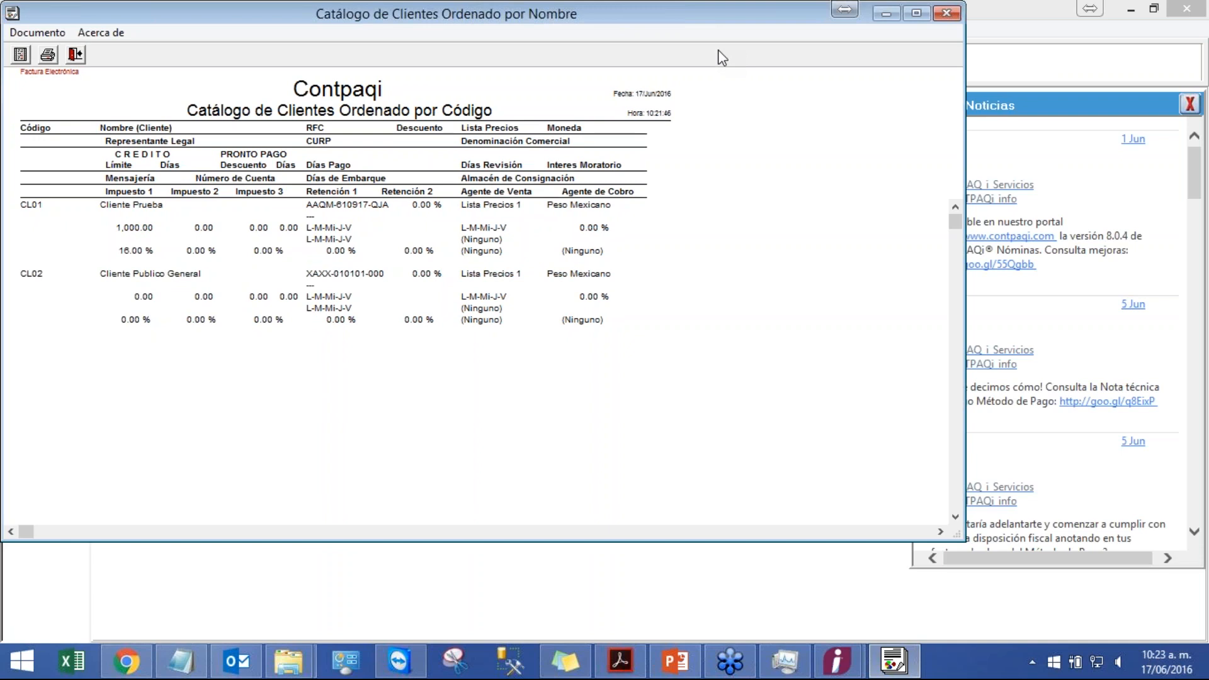
left_click(946, 14)
Step: Return to the presentation, start the slideshow, and advance to the Ejercicio 4 Crear Servicios slide
left_click(672, 659)
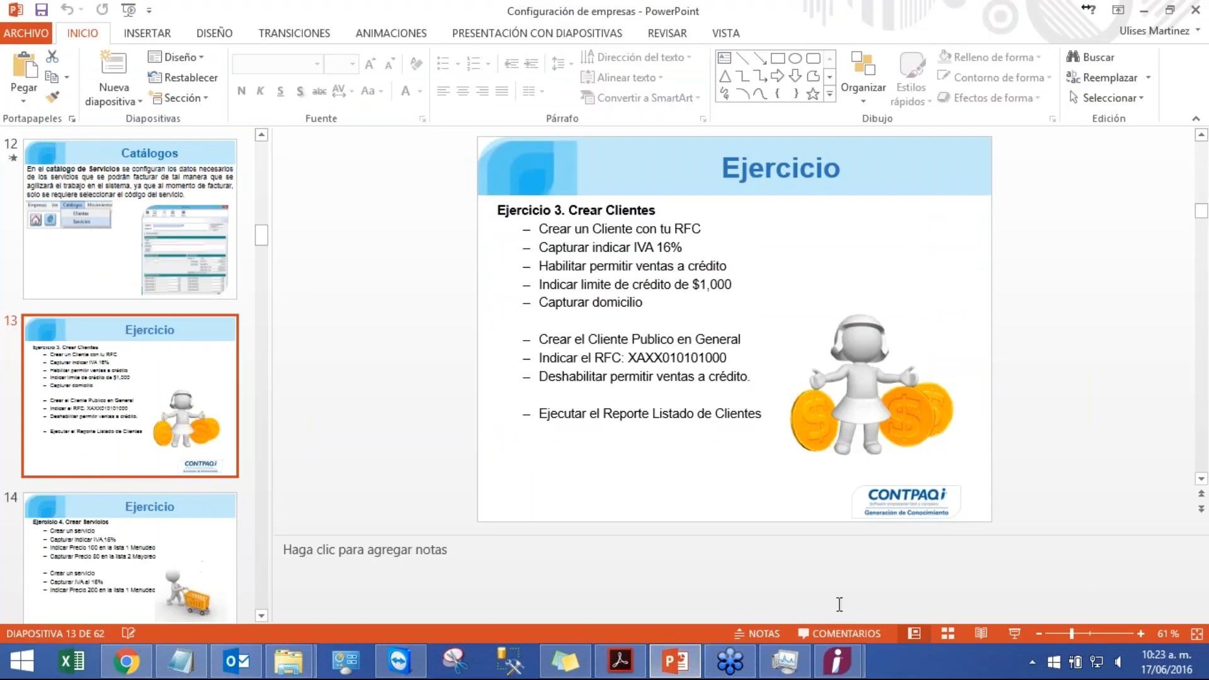
left_click(1014, 633)
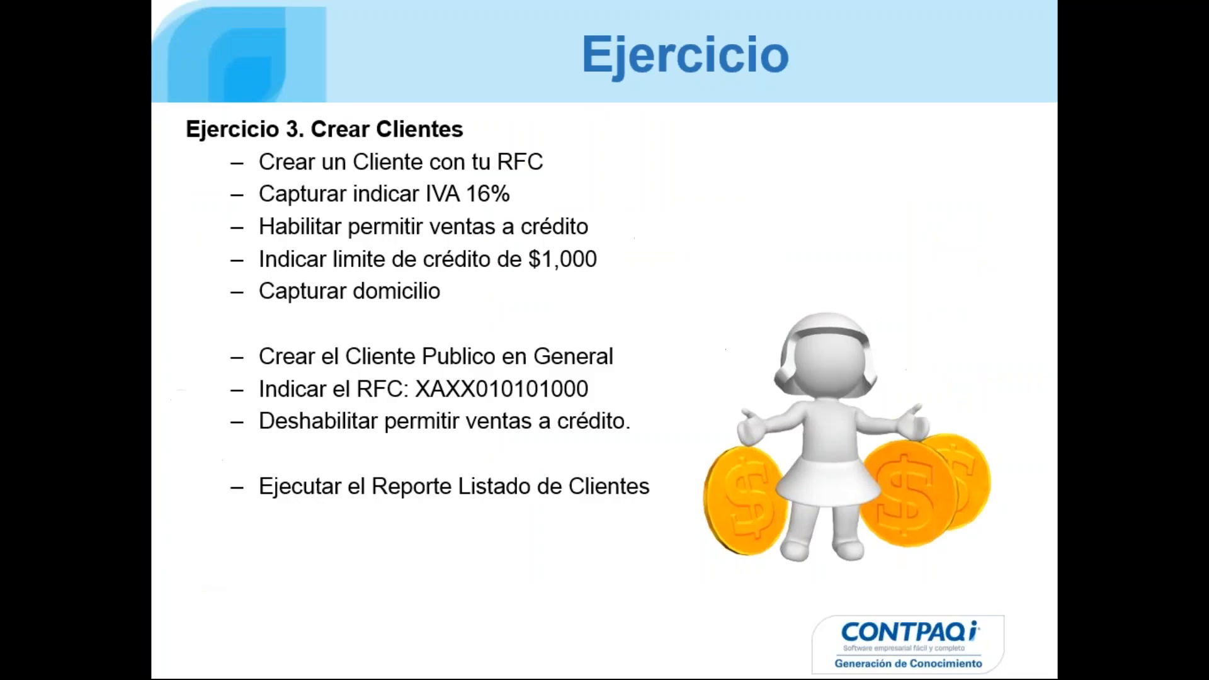
key("Right")
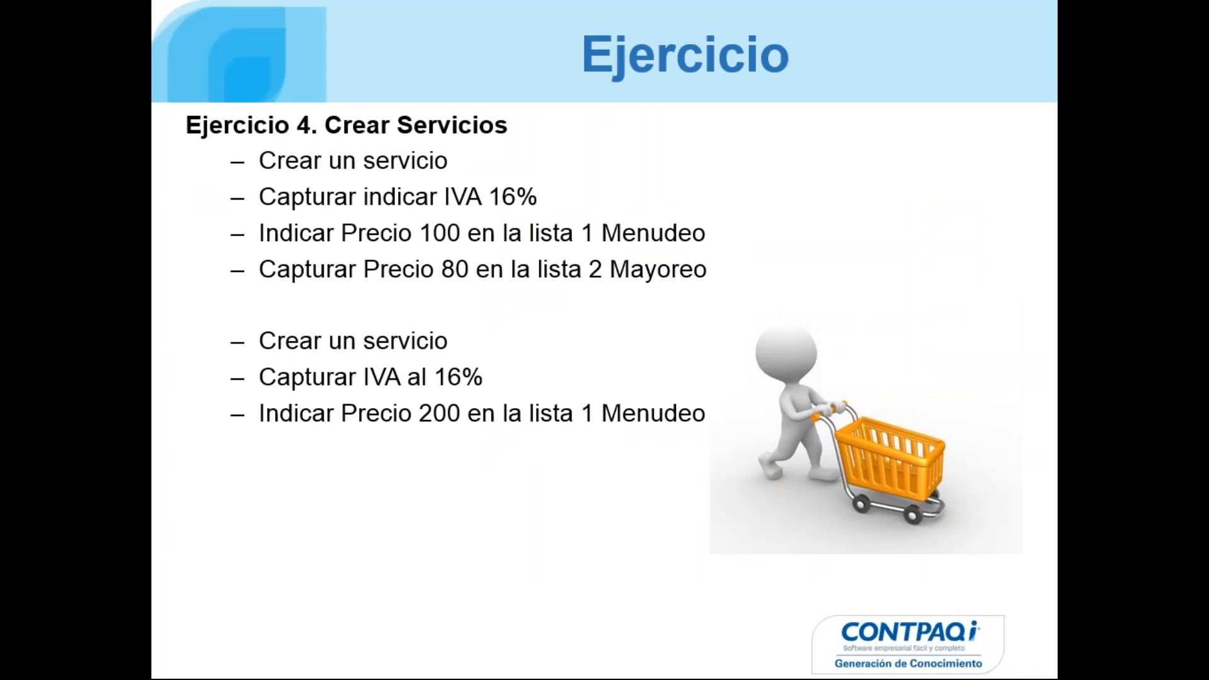
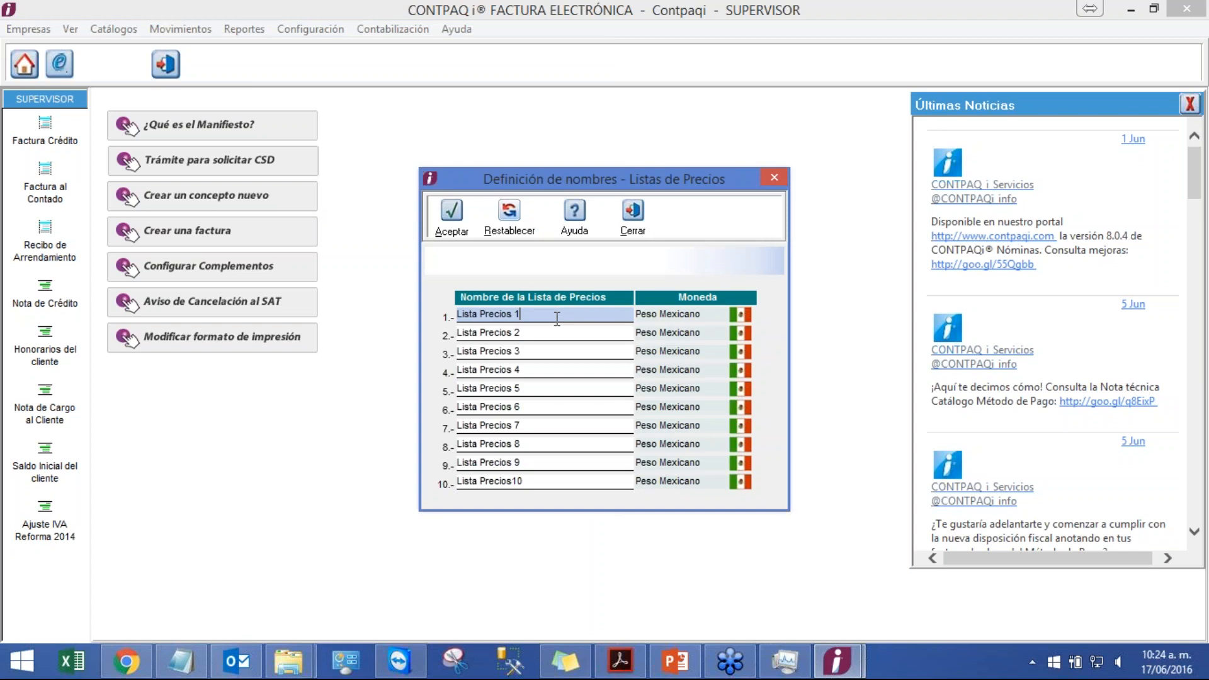
Step: Rename price lists 1 and 2 as Mayoreo and Menudeo and accept the changes
left_click_drag(554, 315, 407, 292)
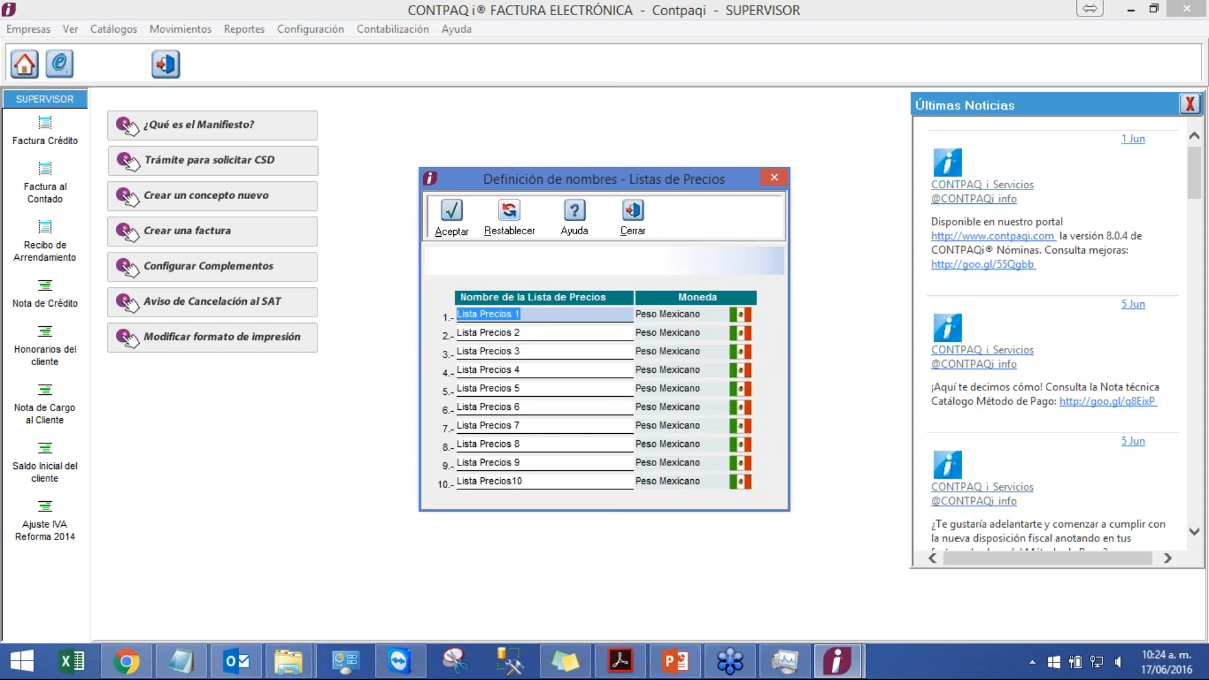
type("Mayoreo")
key("Tab")
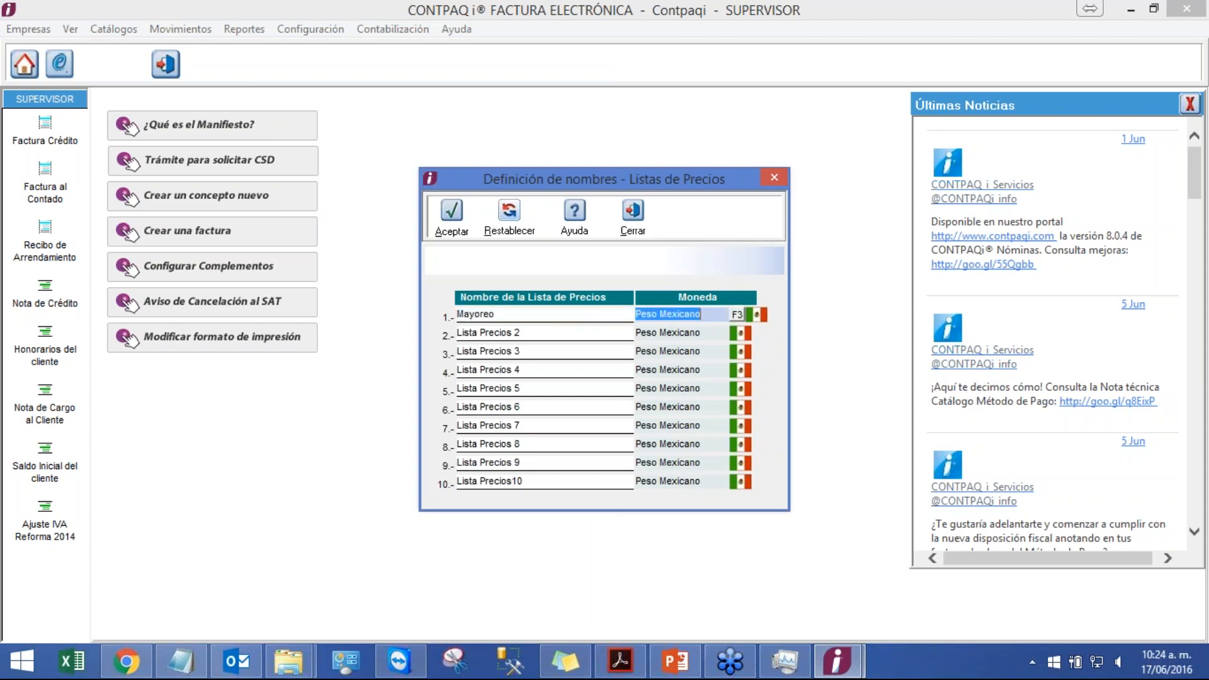
key("Tab")
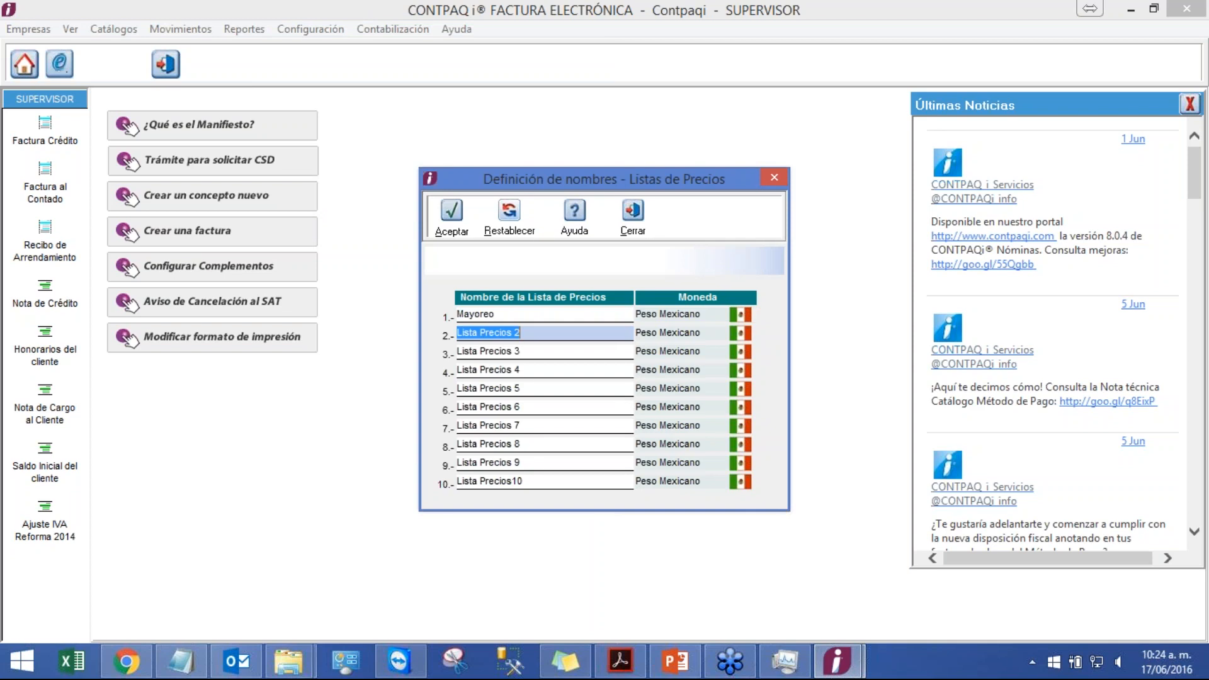
type("Menudeo")
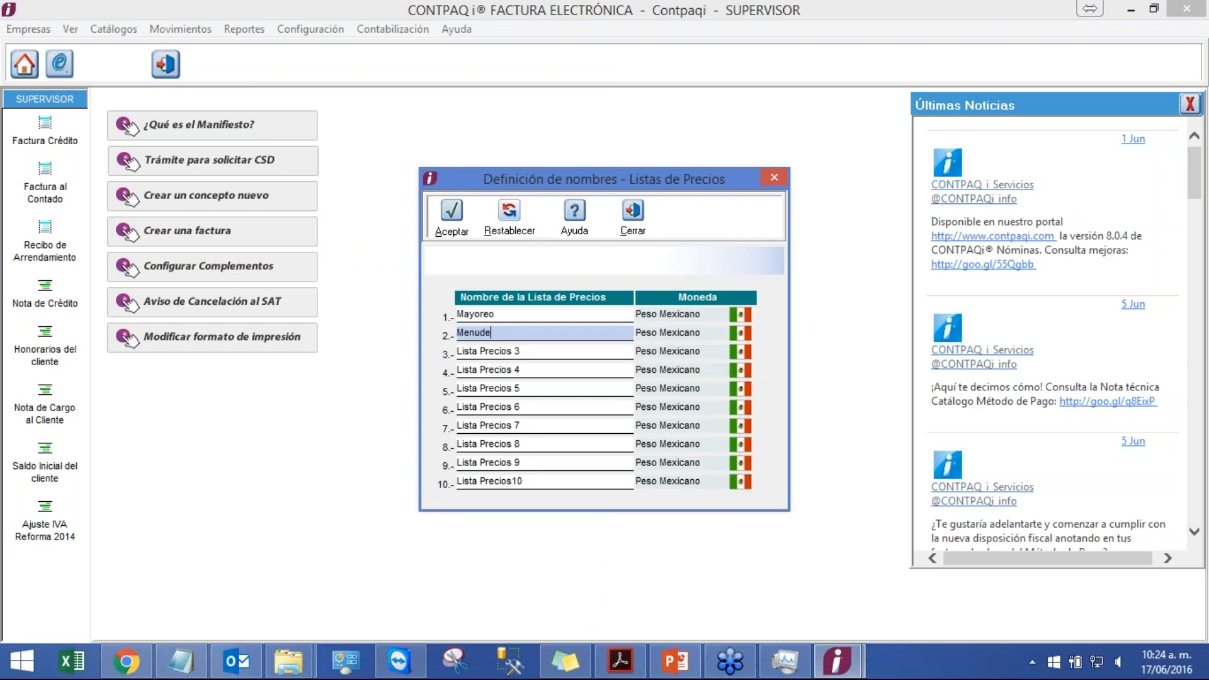
left_click(453, 213)
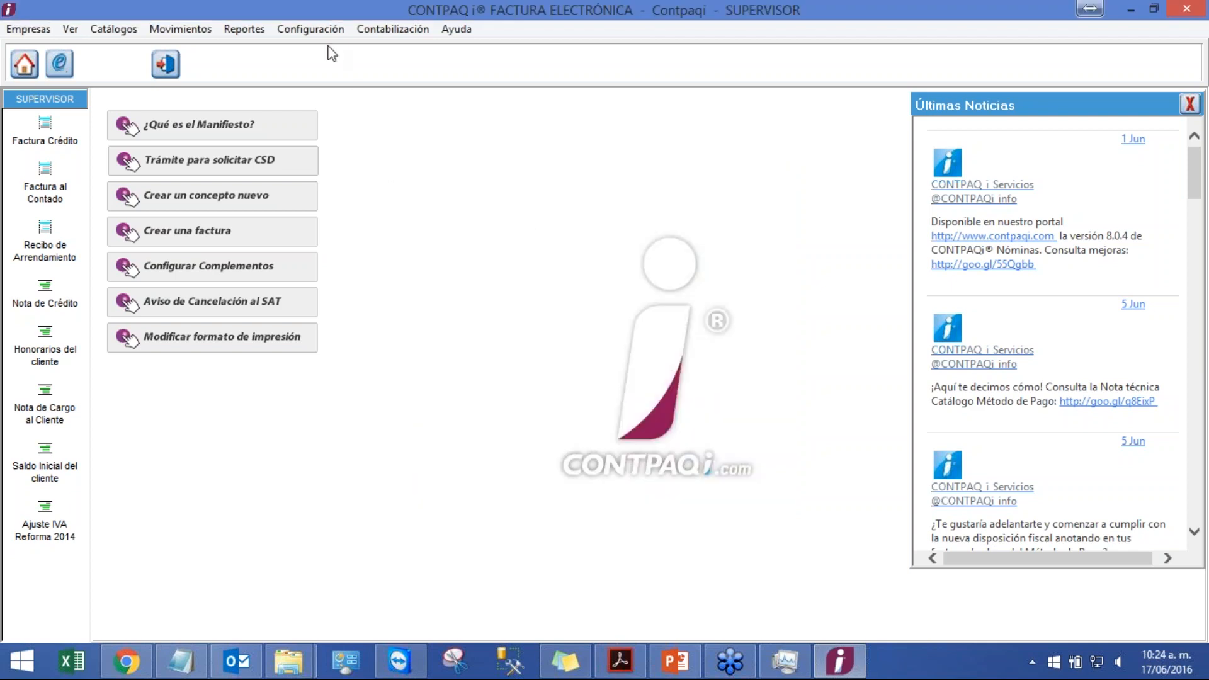
Step: Open the services catalog and create a new service with code SR02 and name Servicio Prueba 2, saving it
left_click(306, 29)
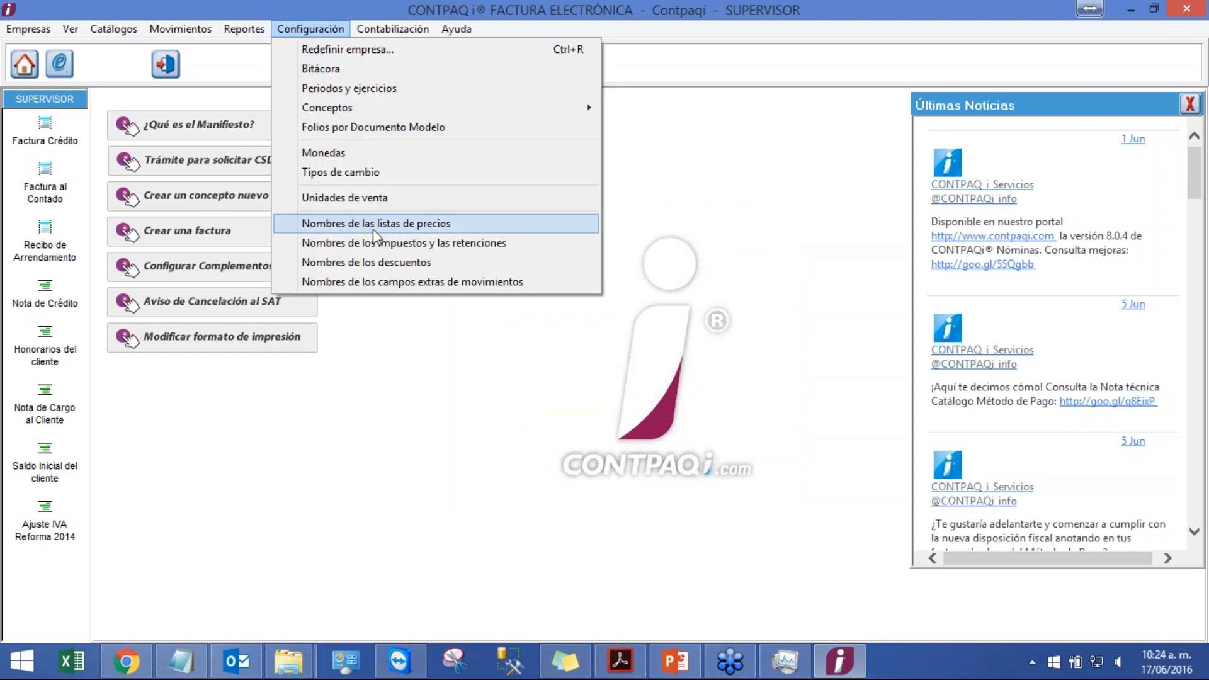
mouse_move(124, 31)
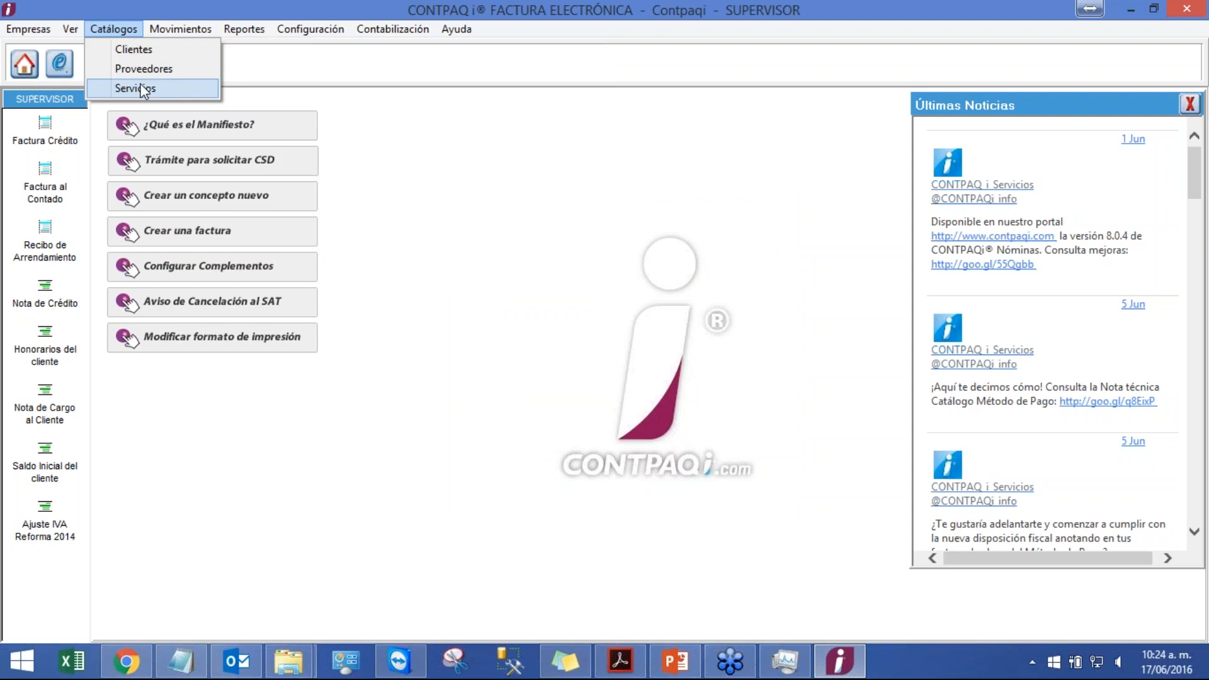
left_click(144, 88)
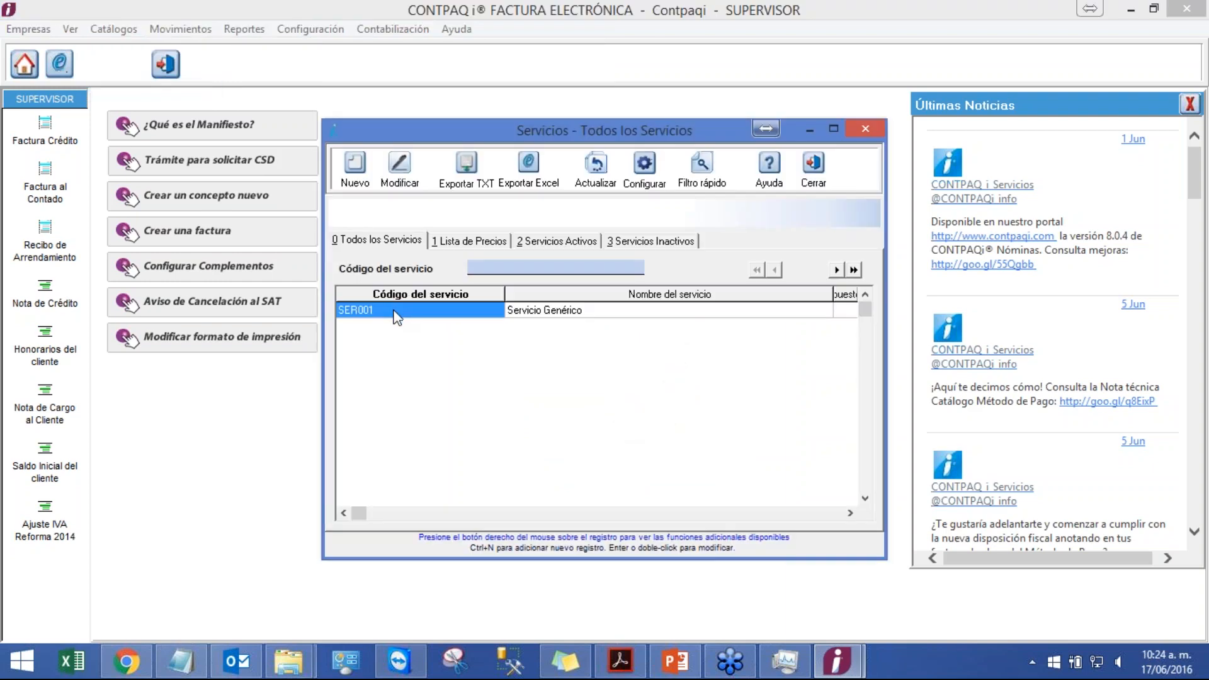
left_click(356, 169)
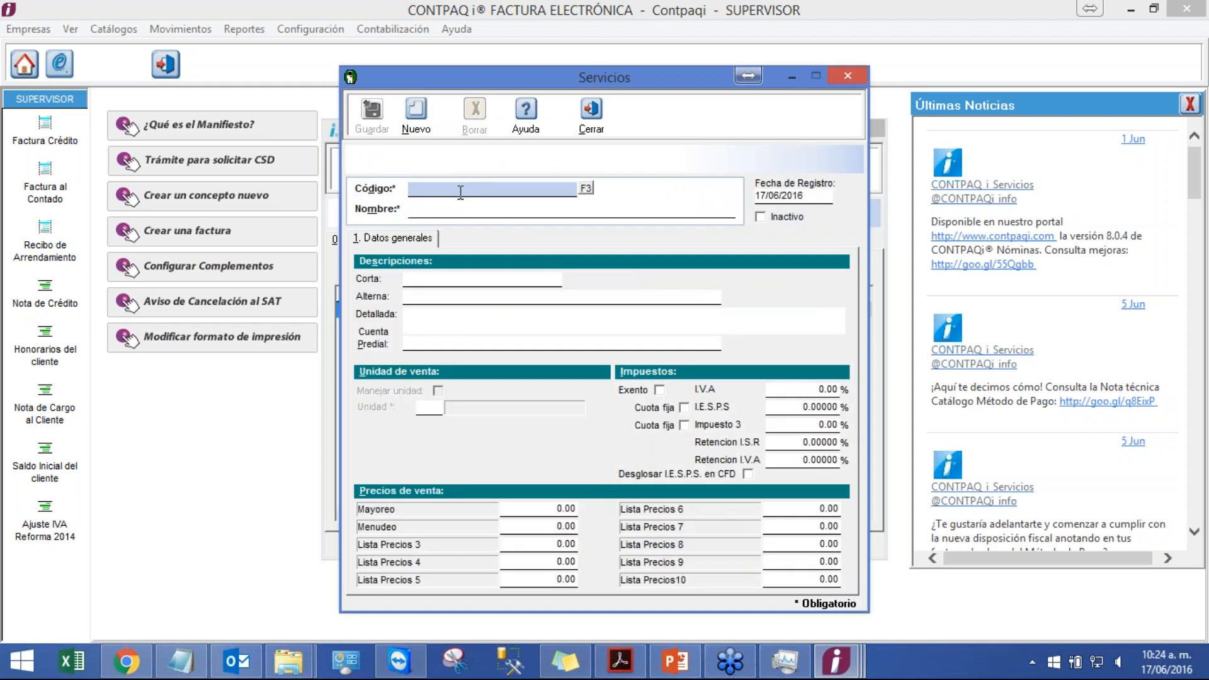
type("SR02")
key("Tab")
type("Ser")
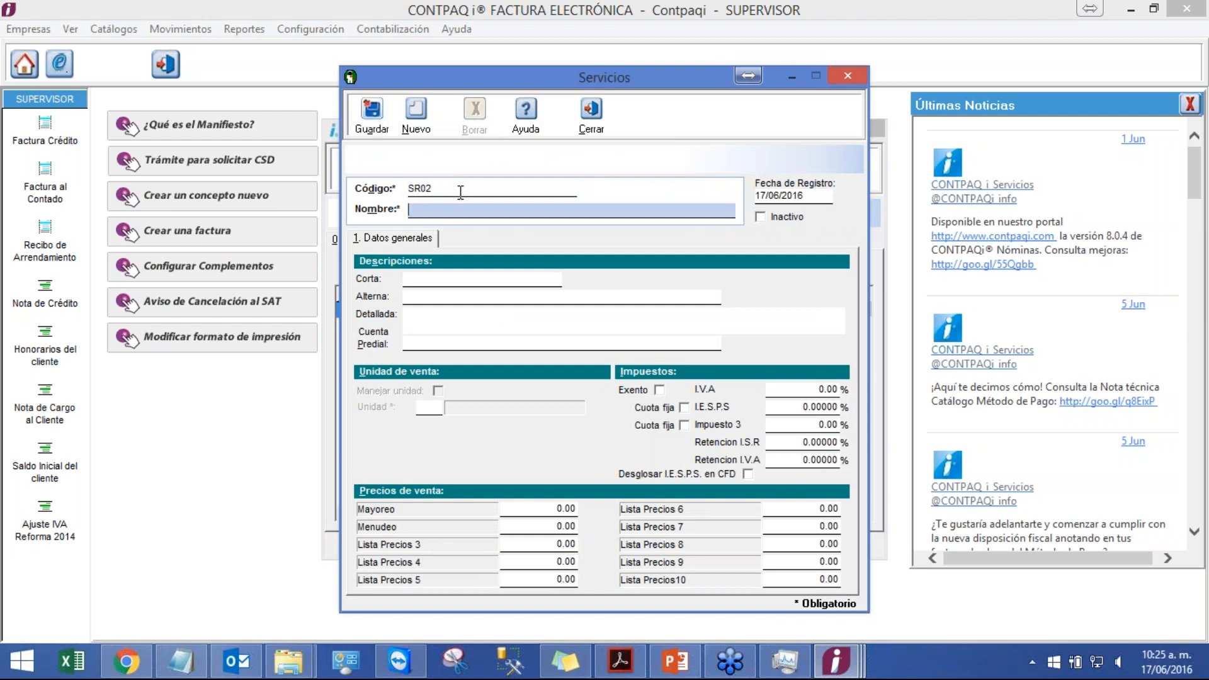
type("vicio Prueba 2")
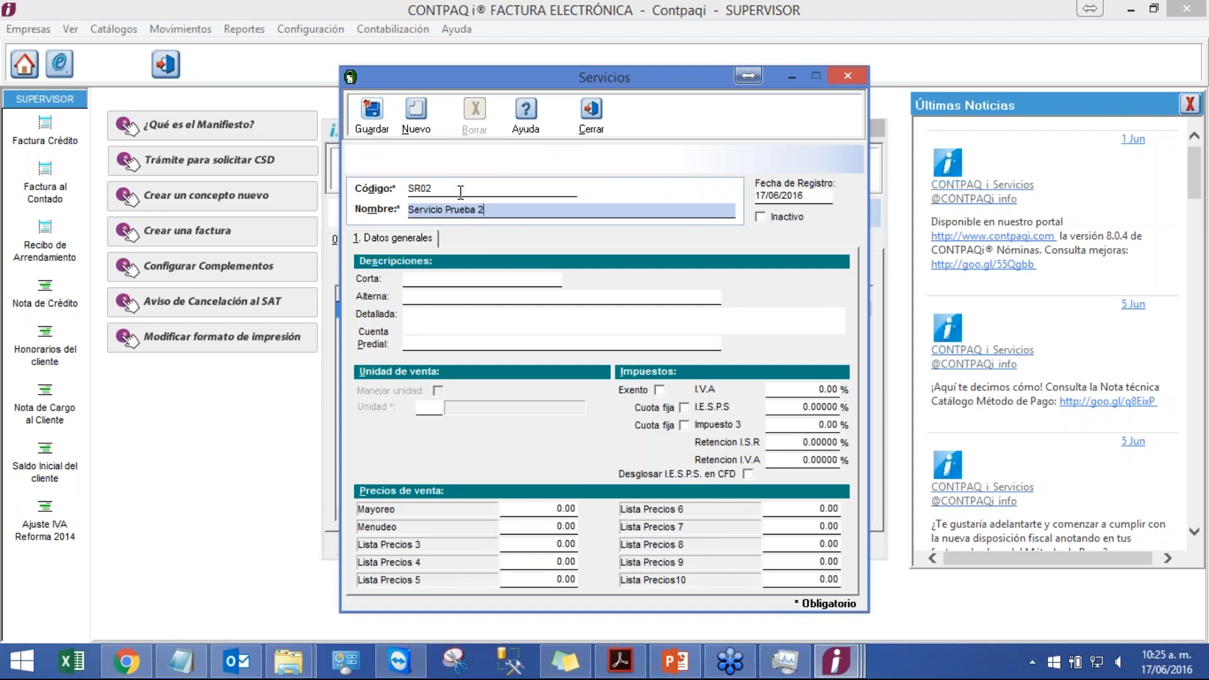
left_click(365, 114)
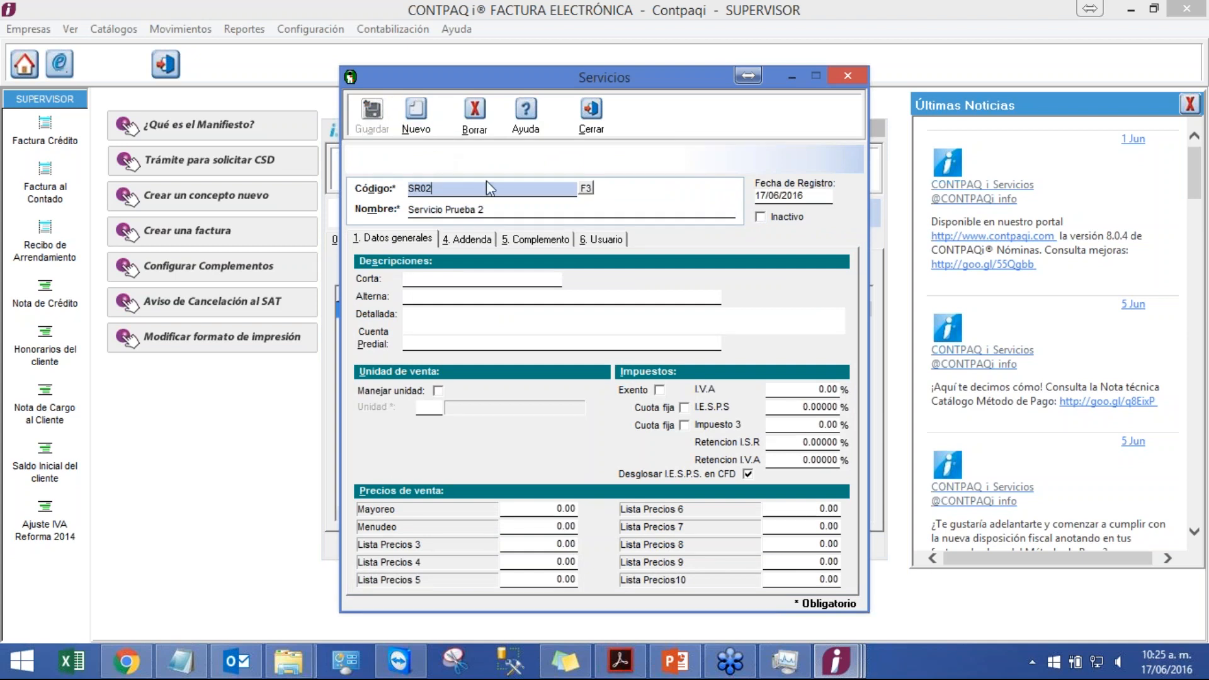
Step: Set the SR02 service's IVA to 16%
left_click(810, 386)
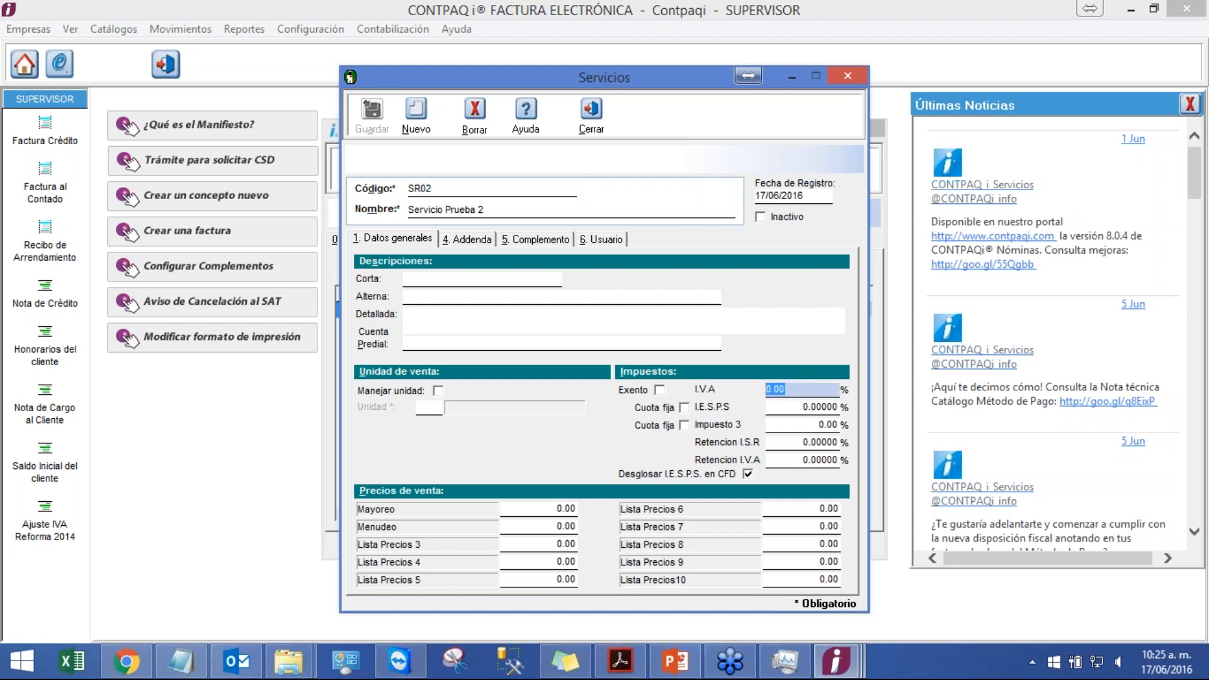
type("16.")
key("Tab")
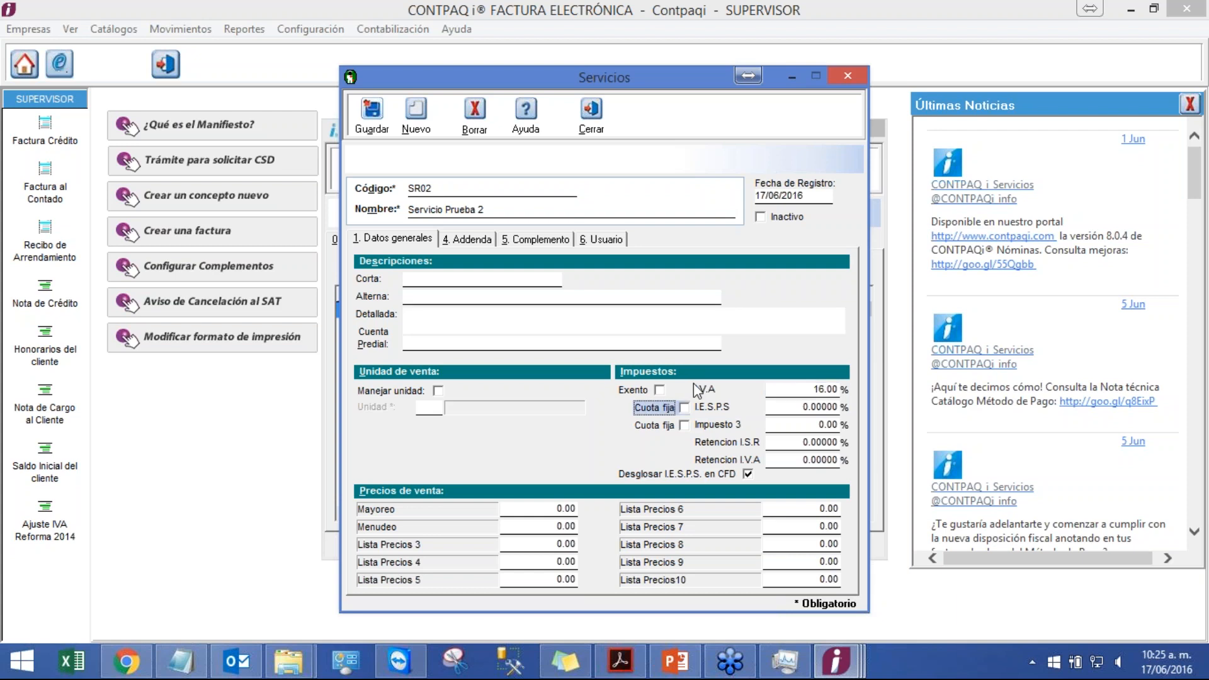
Step: Switch to the presentation to review the Ejercicio 4 slide in the slideshow, then return to the Servicios window
left_click(679, 664)
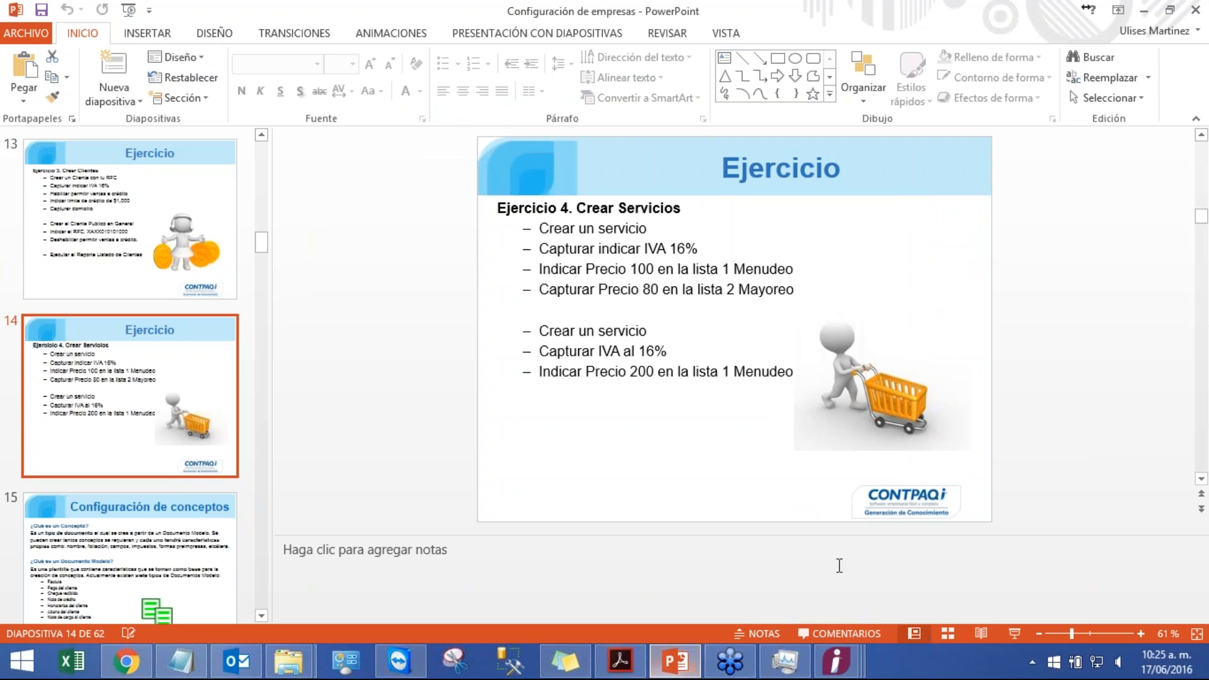
left_click(1013, 633)
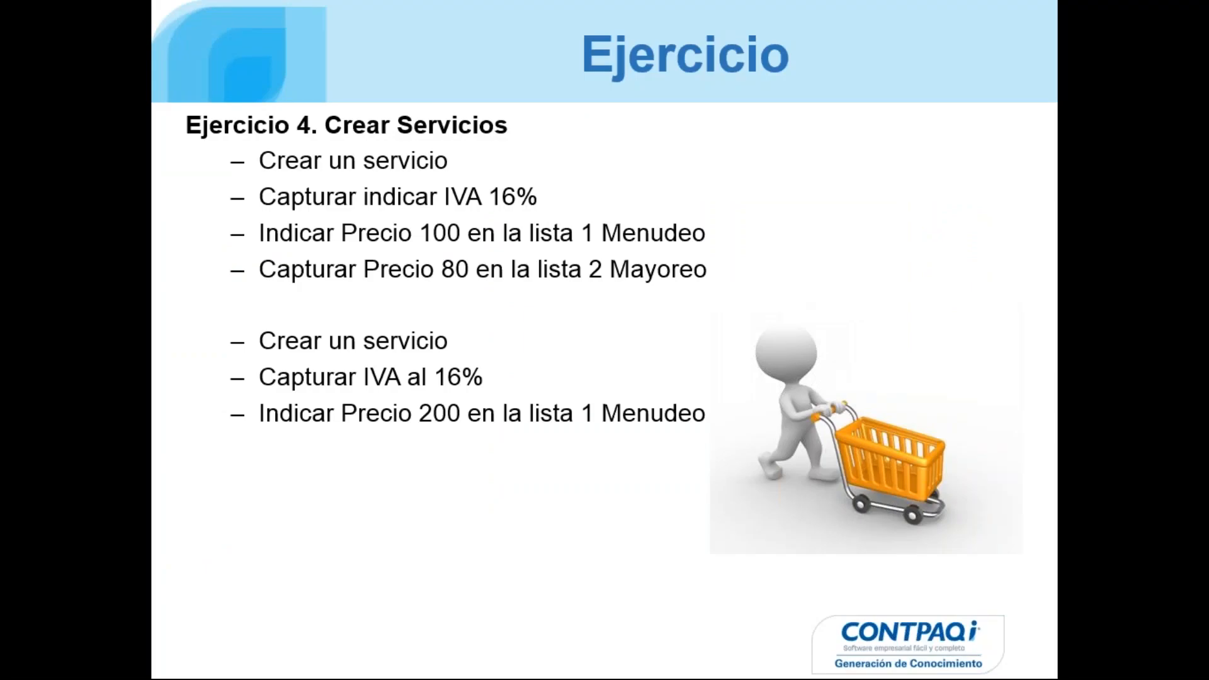
key("Escape")
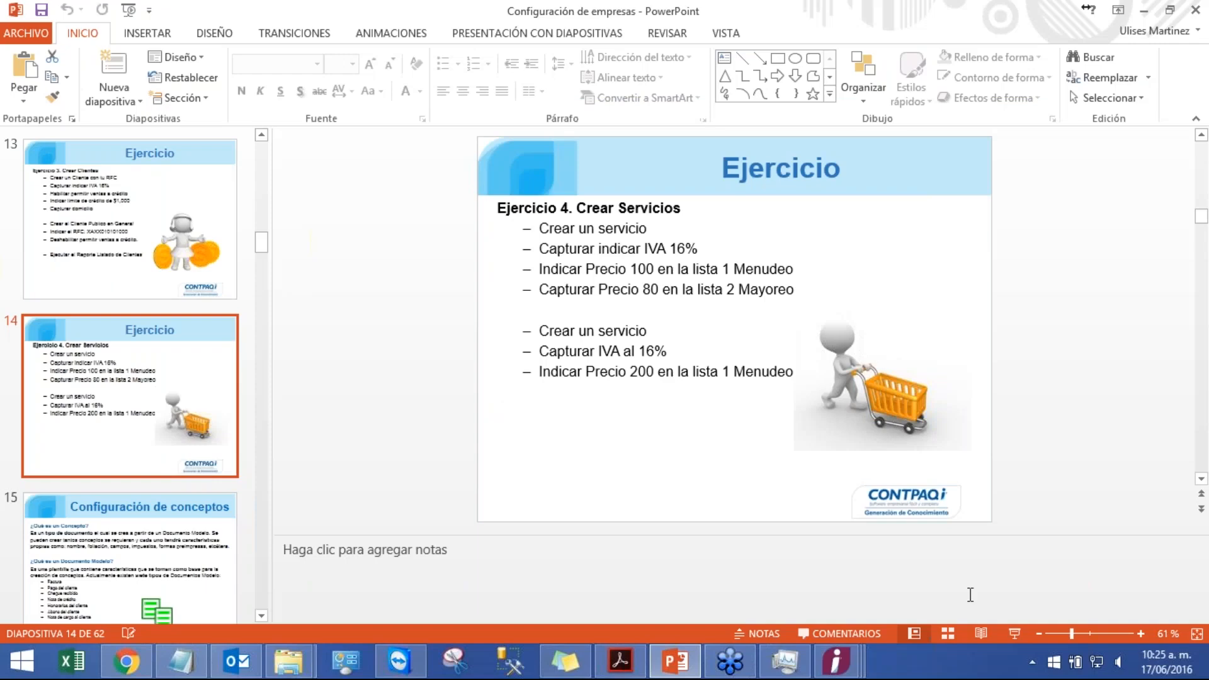
mouse_move(837, 661)
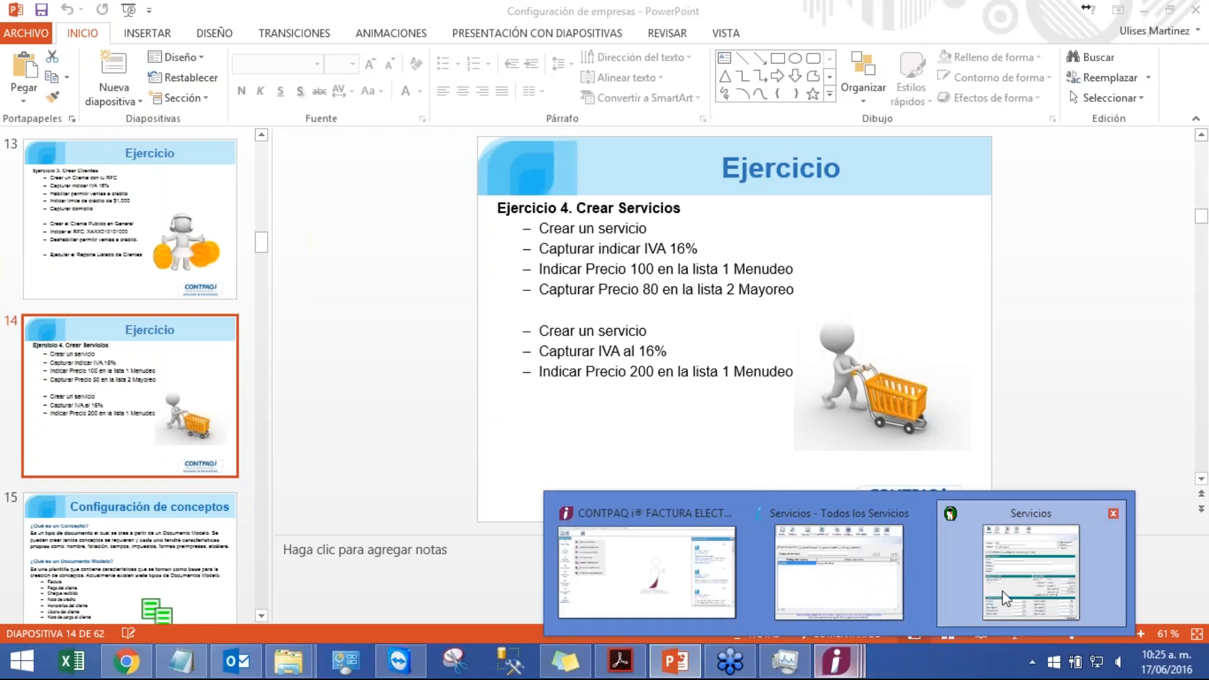
left_click(1005, 598)
Step: Set the Menudeo price to 100 and the Mayoreo price to 80, then save the service
left_click(546, 527)
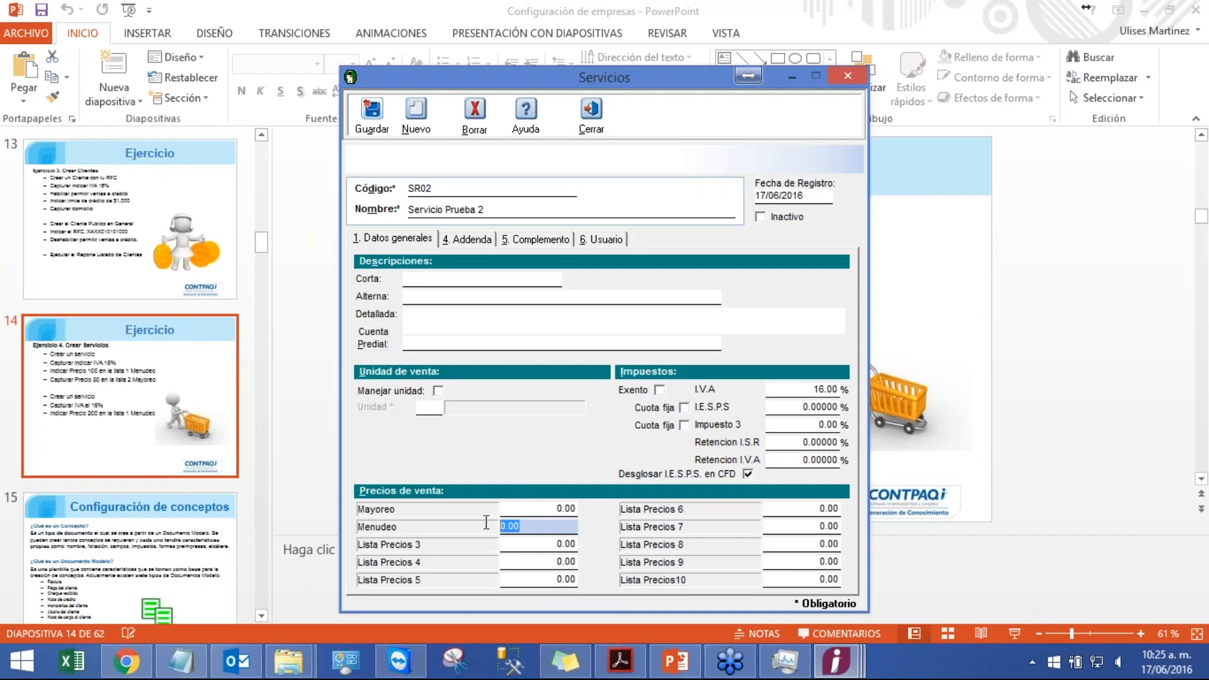
type("100")
key("shift+Tab")
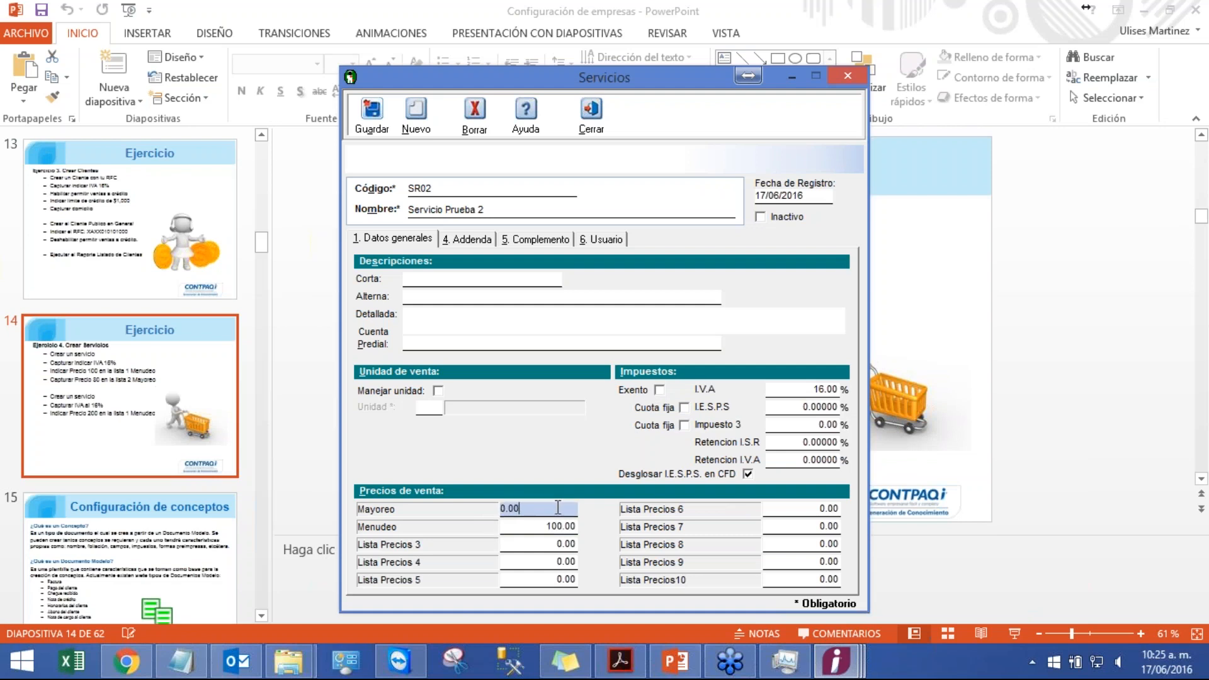
type("80.")
left_click(373, 115)
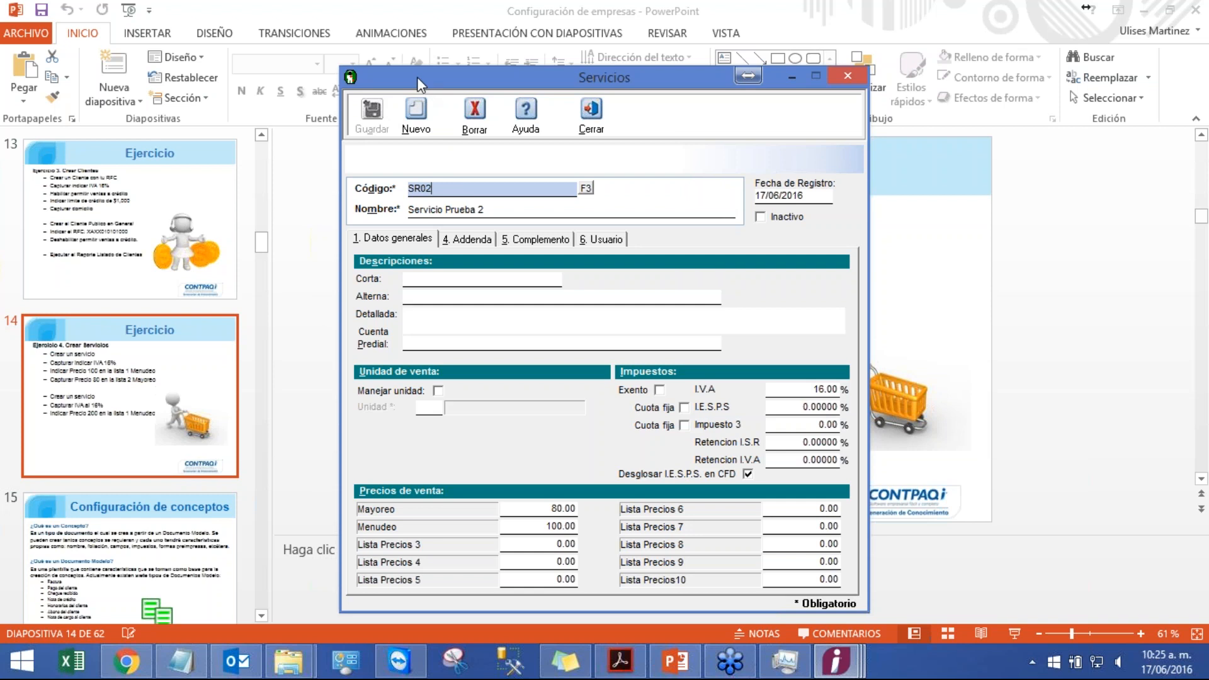
Step: Create another service with code SR03 and name Servicio Prueba 3 and save it
left_click(414, 119)
type("SR03")
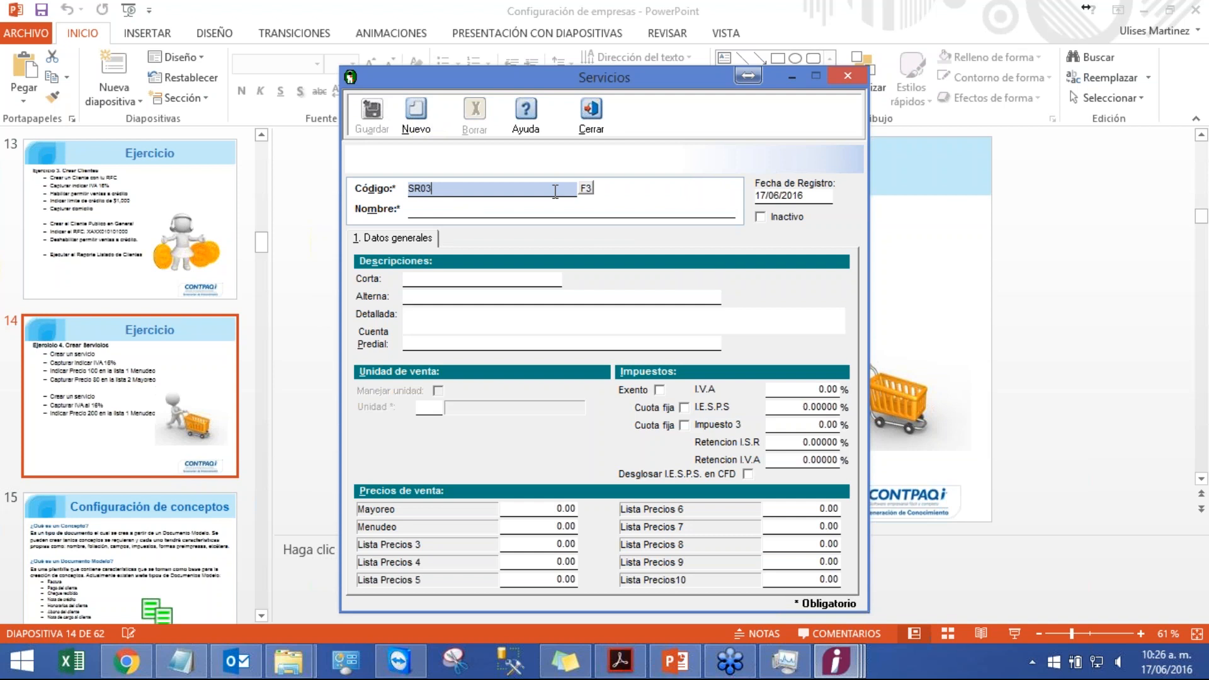
key("Tab")
type("Servicio Prueba")
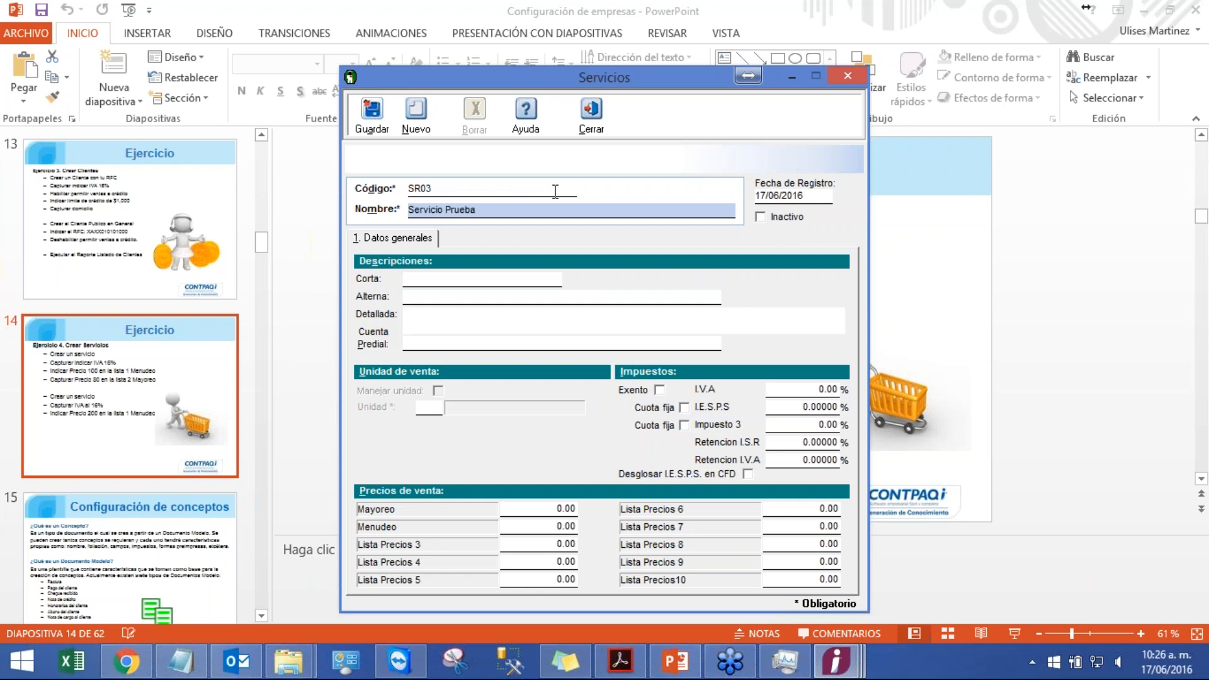
type(" 3")
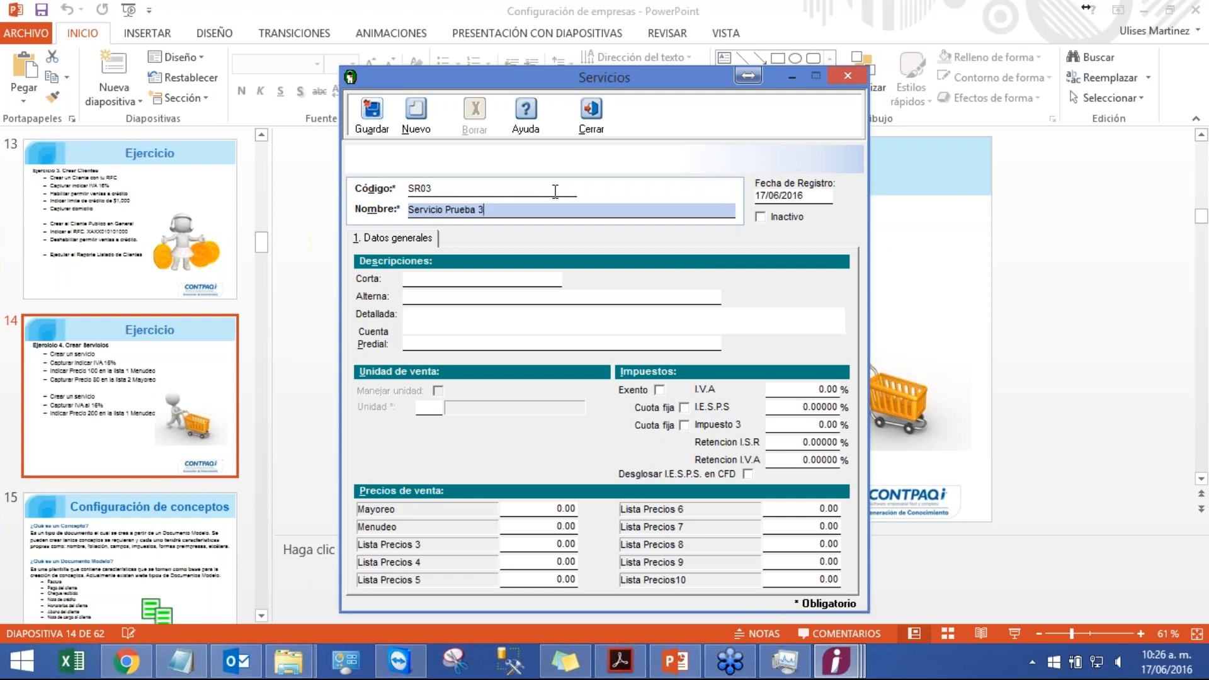
left_click(374, 120)
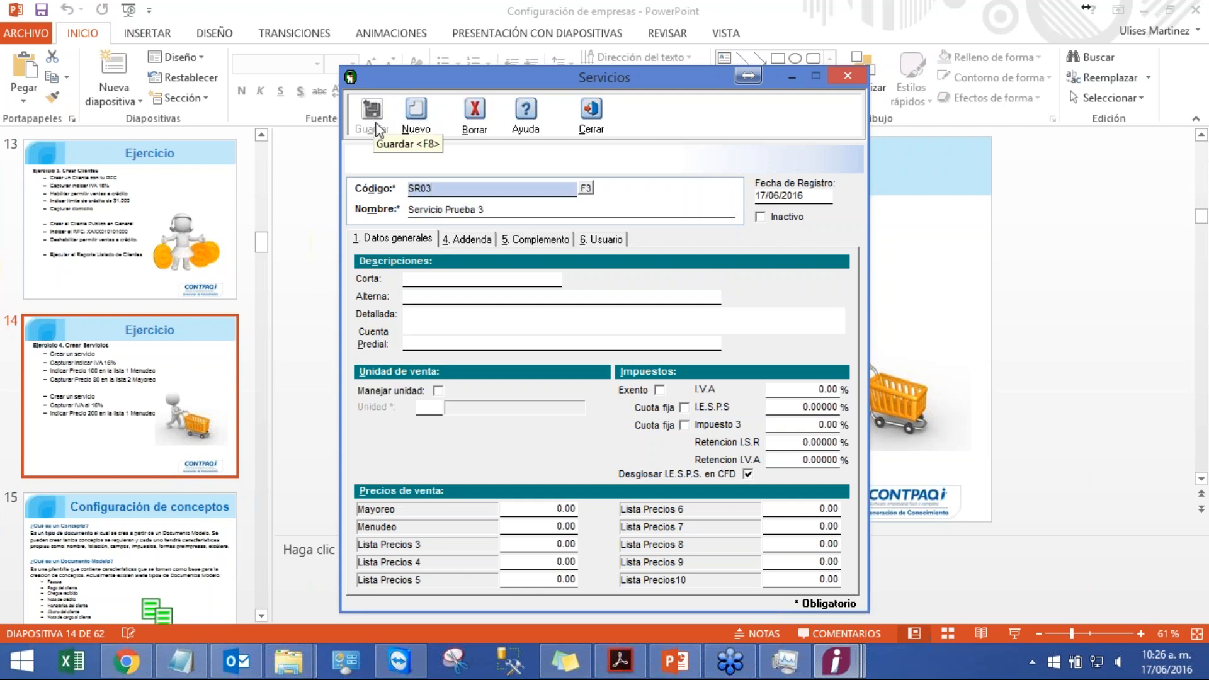
Step: Set the SR03 service's IVA to 16% and its Menudeo price to 200, save, and close the service window
left_click(812, 386)
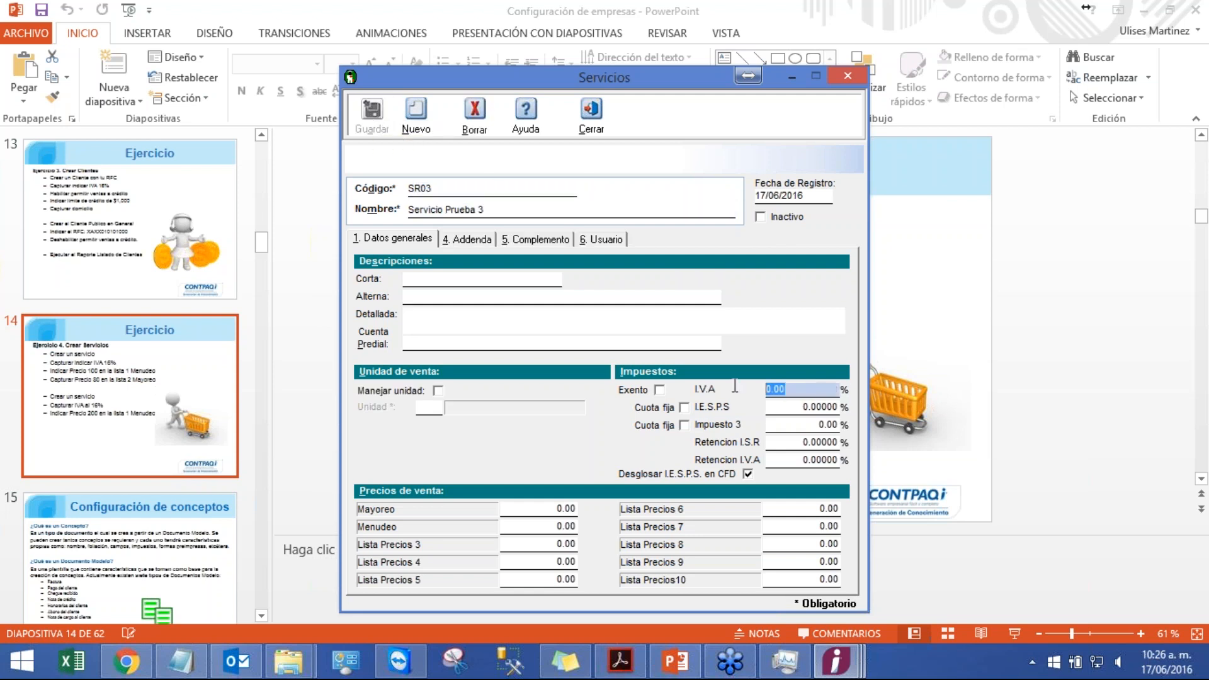
type("16.")
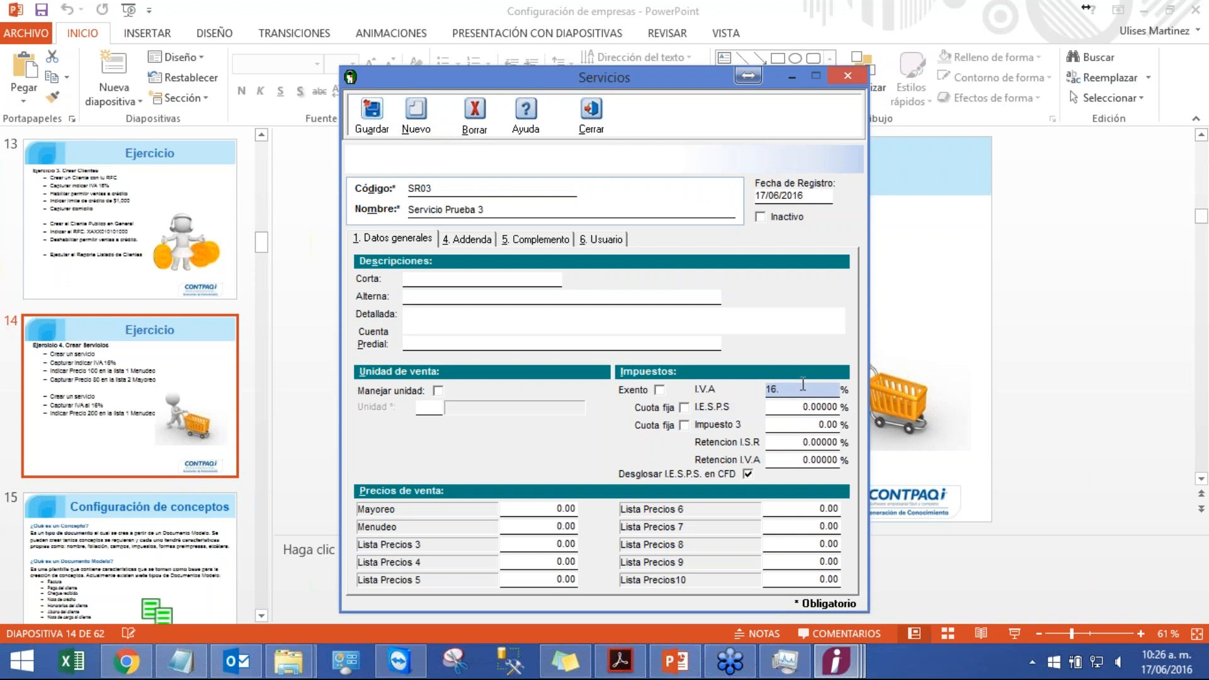
left_click(558, 508)
left_click_drag(563, 506, 447, 500)
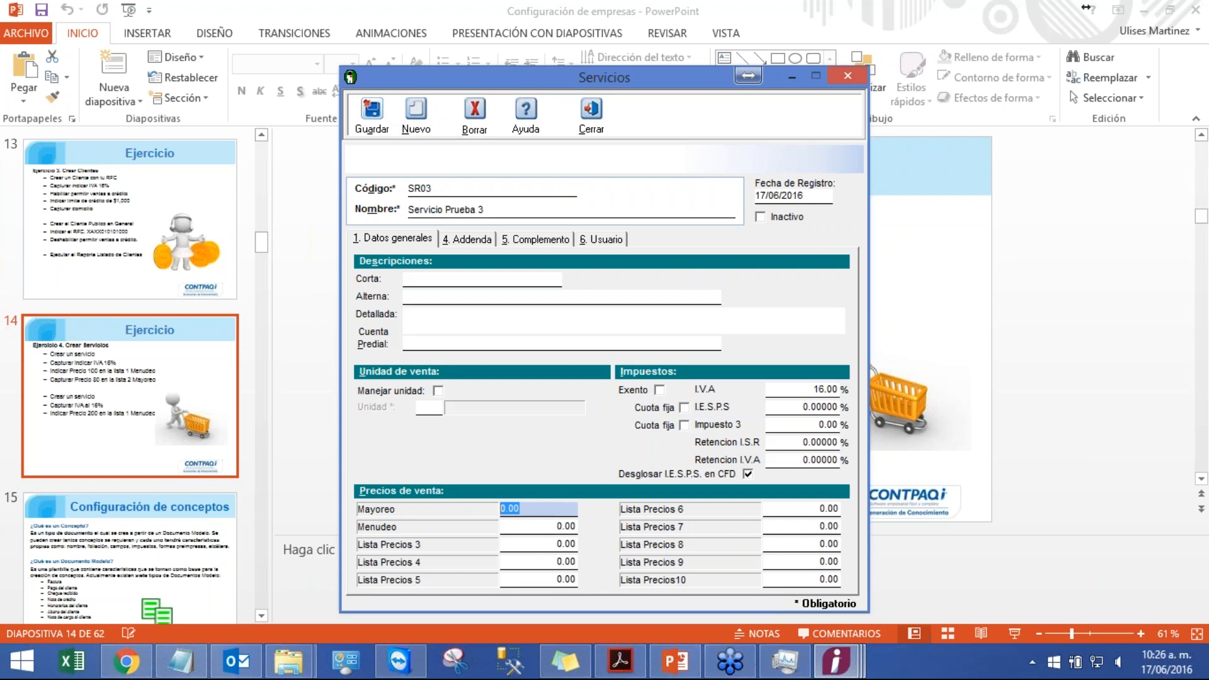
key("Tab")
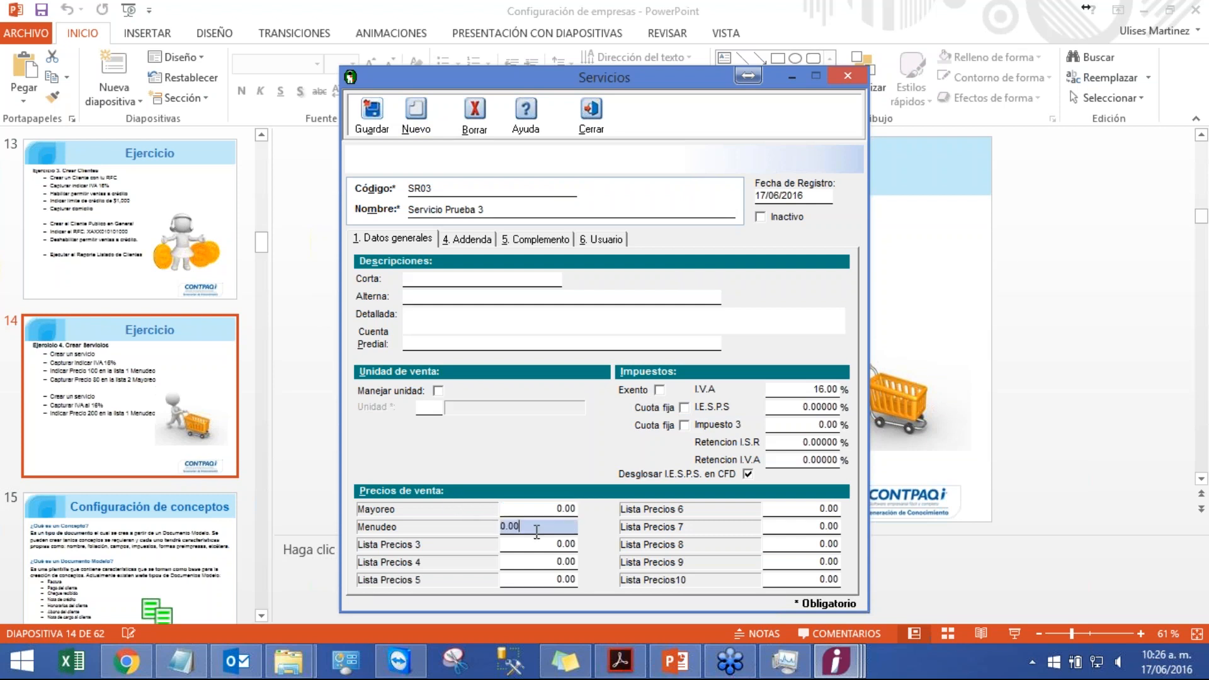
type("200")
left_click(371, 122)
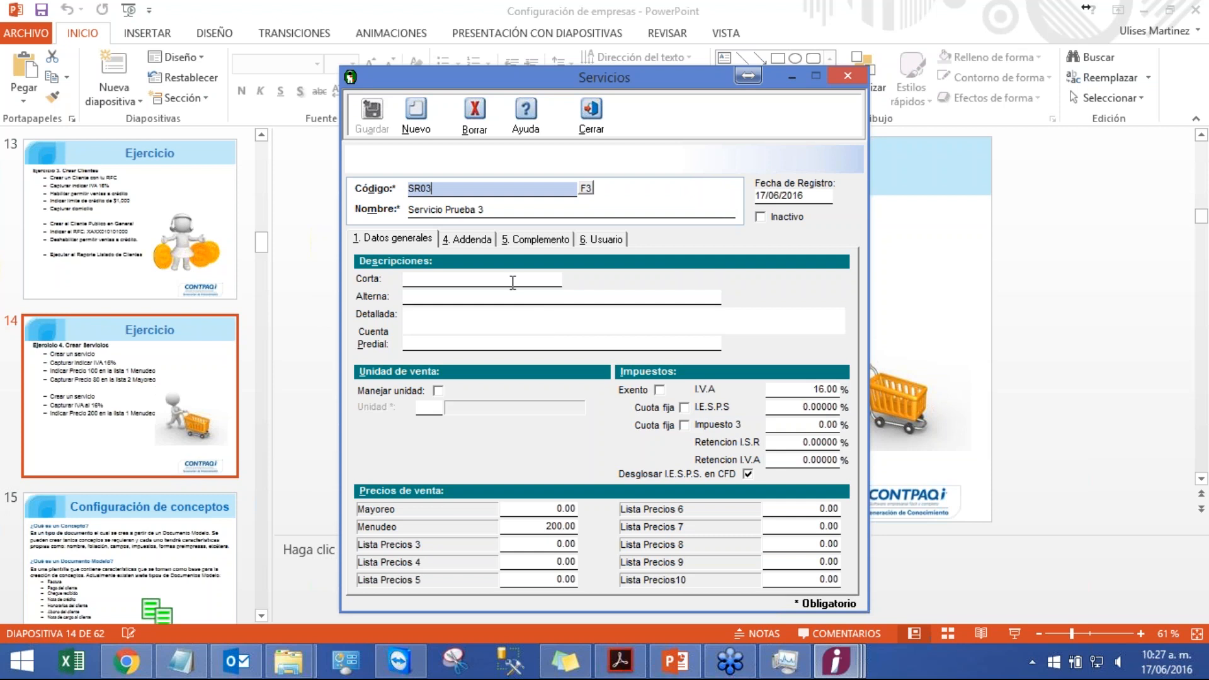
left_click(596, 128)
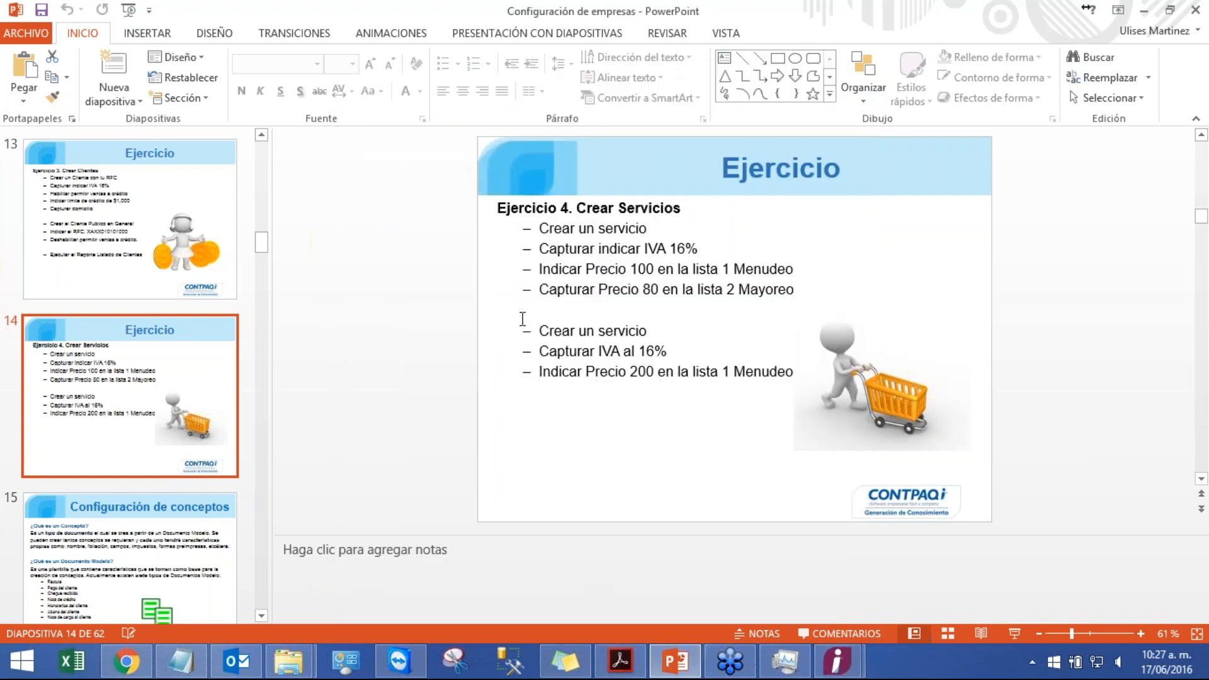
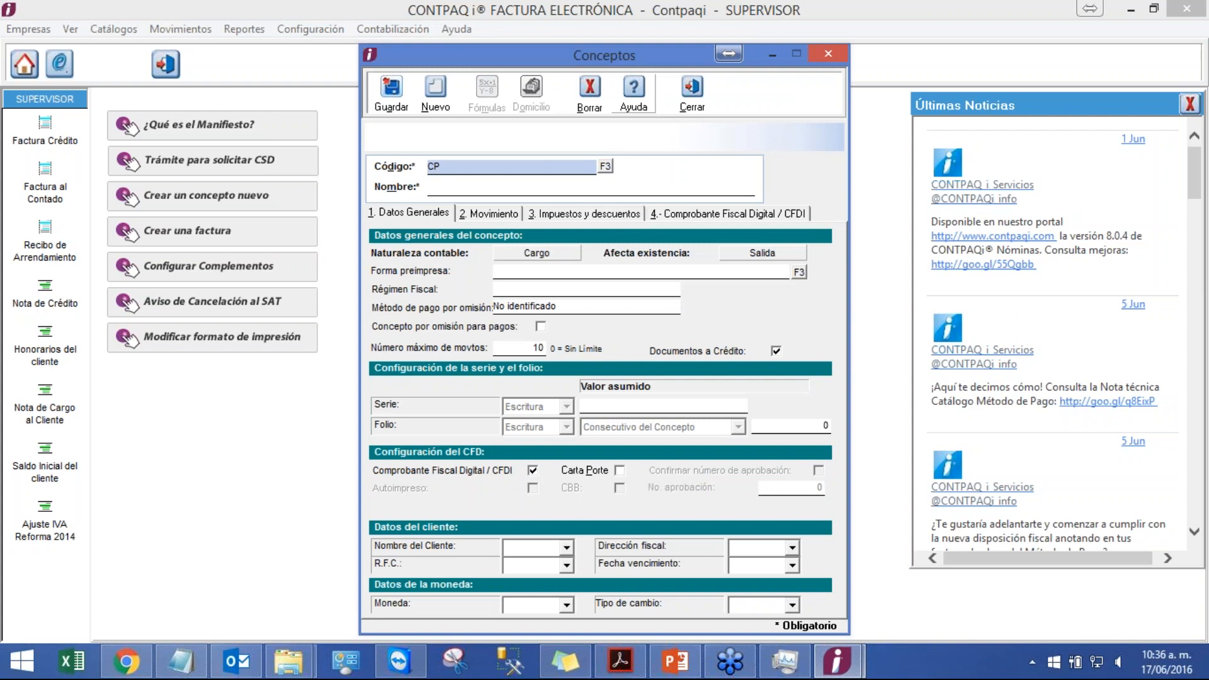
Step: Create a new invoice concept with code CP01 and name Factura CFDI Prueba, save it, and accept the test-certificate warning
type("01")
key("Tab")
type("Factura CFDI Prueba")
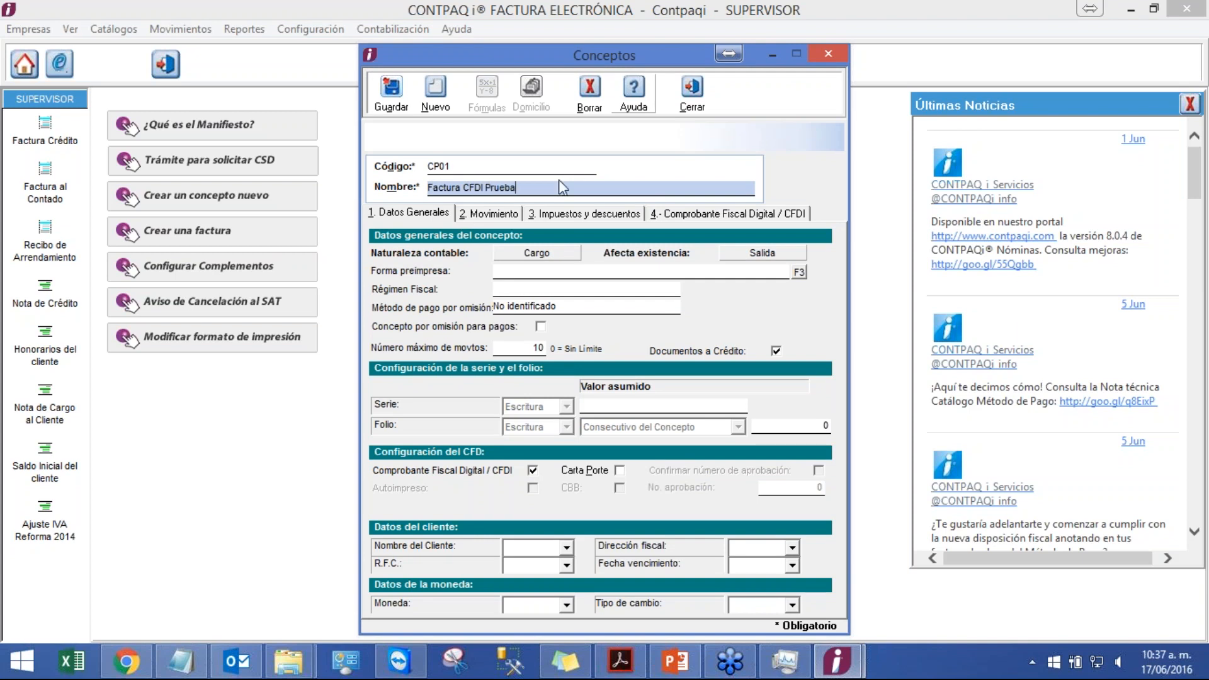
left_click(391, 107)
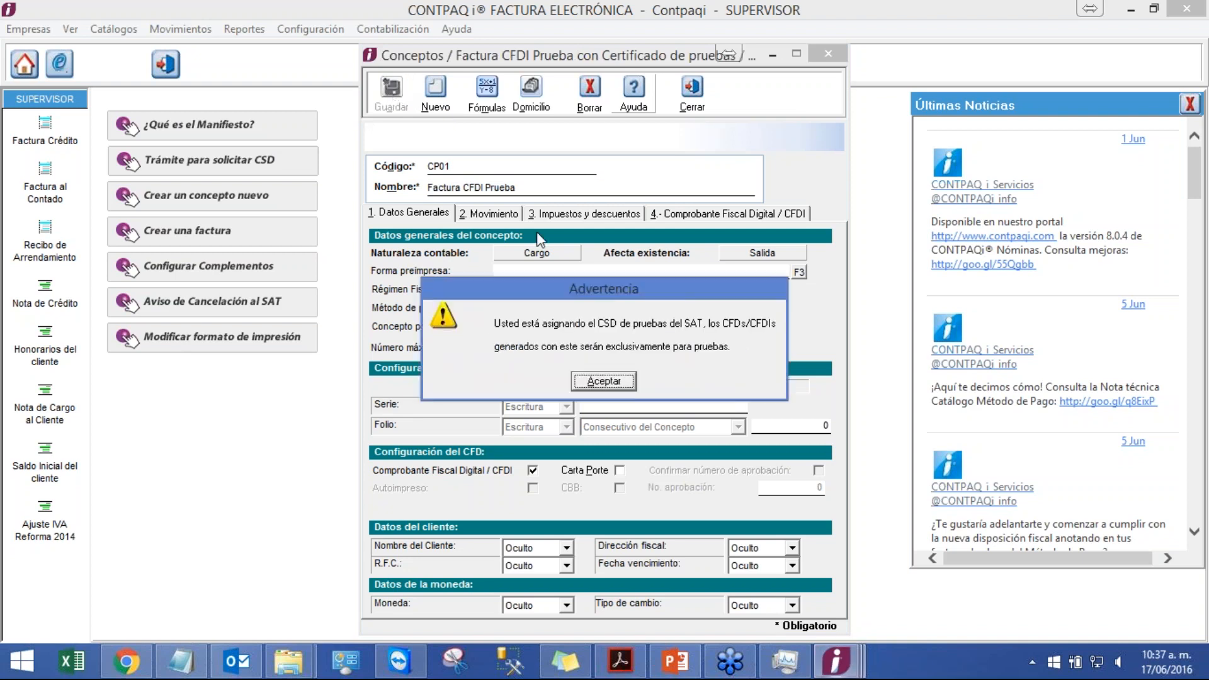
left_click(609, 384)
left_click(618, 383)
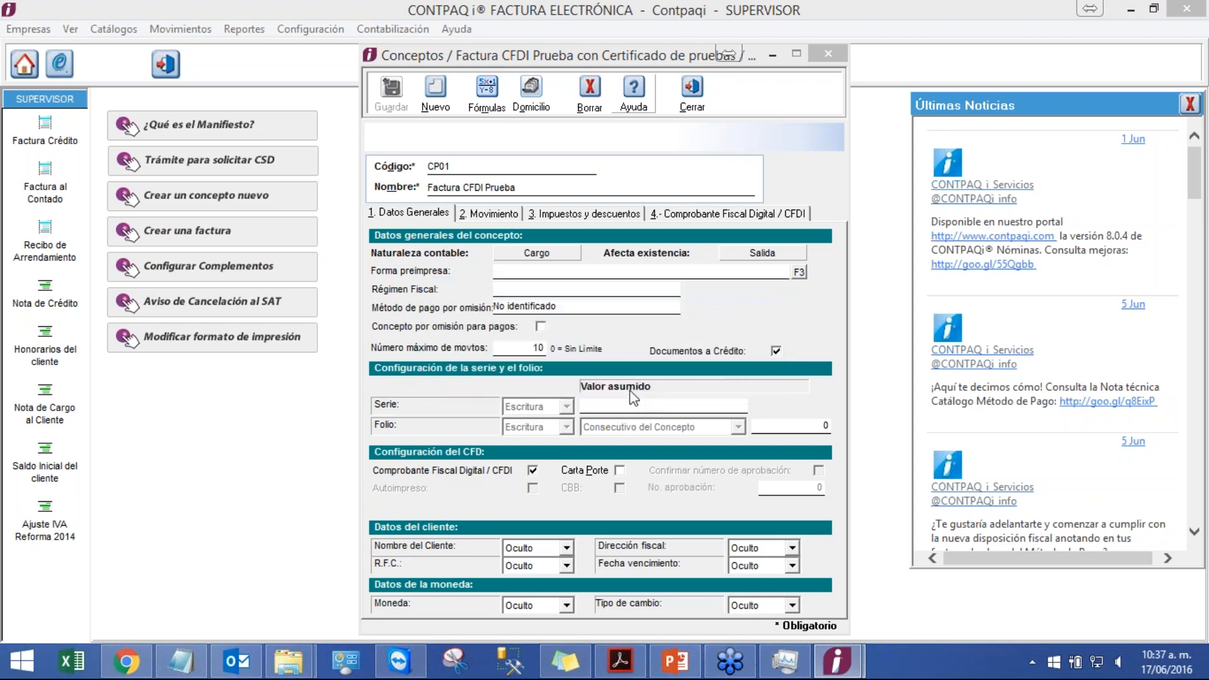
Step: Set the concept's series to A and its initial folio to 100
left_click(666, 404)
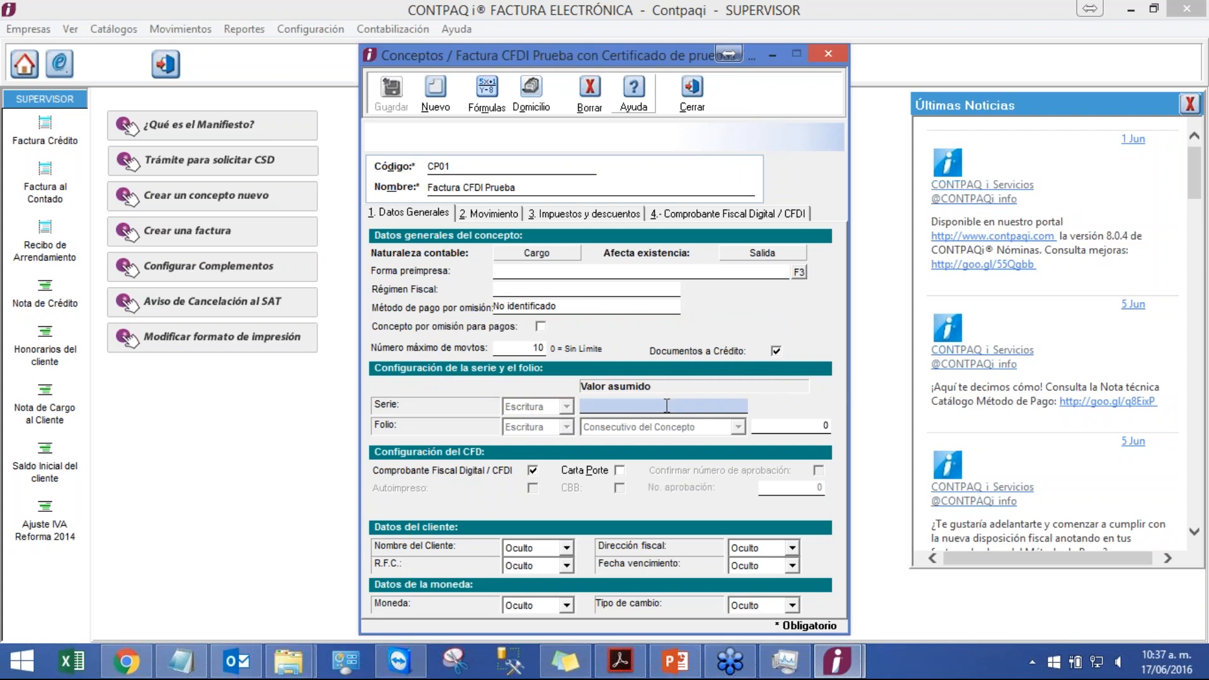
type("A")
left_click(790, 426)
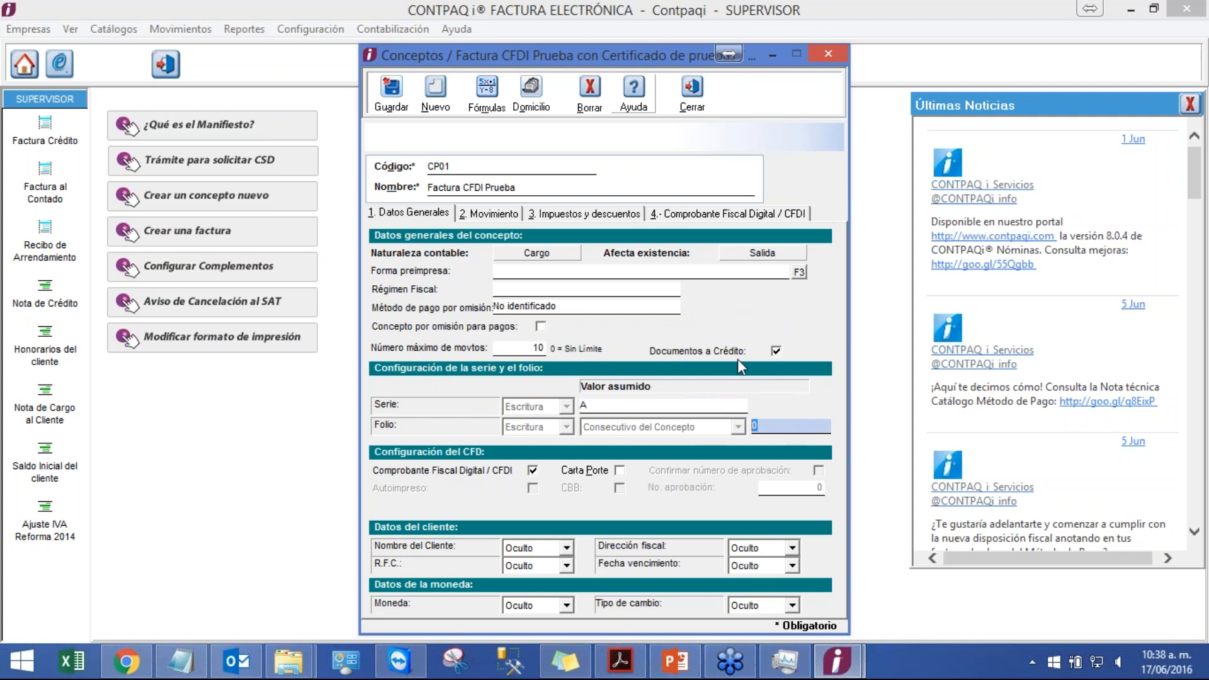
type("100")
Step: Enable the Observaciones movement field as Escritura and mark it to be included in the XML
left_click(504, 215)
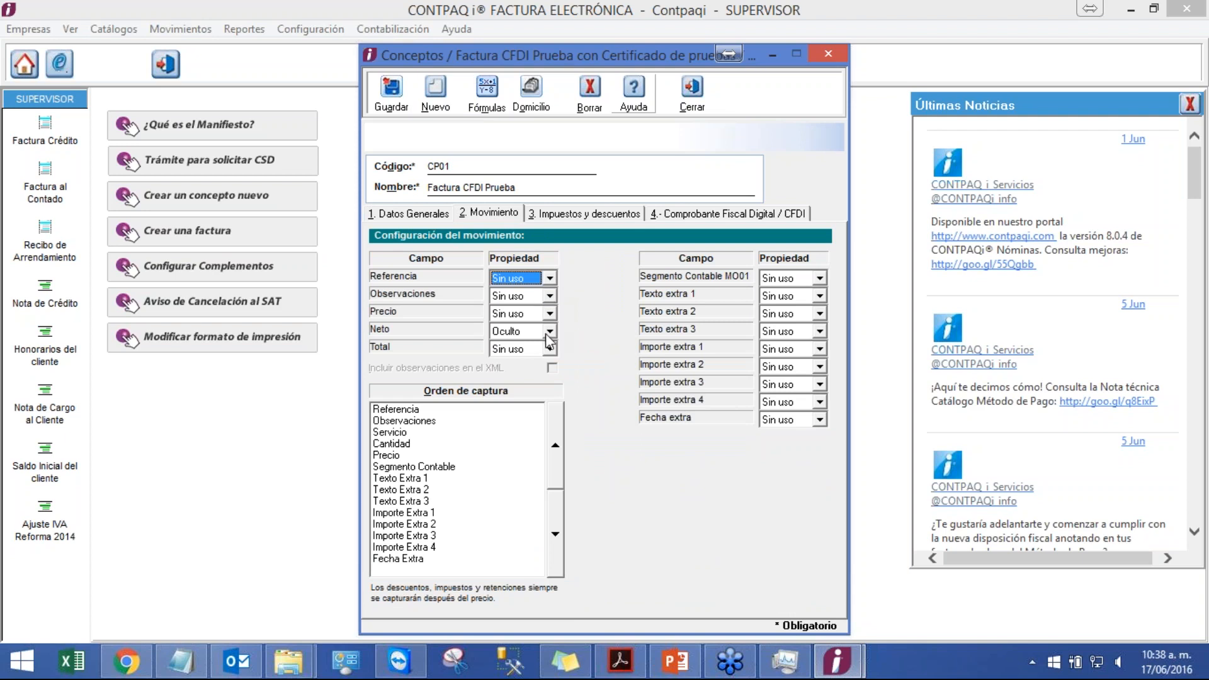
left_click(549, 296)
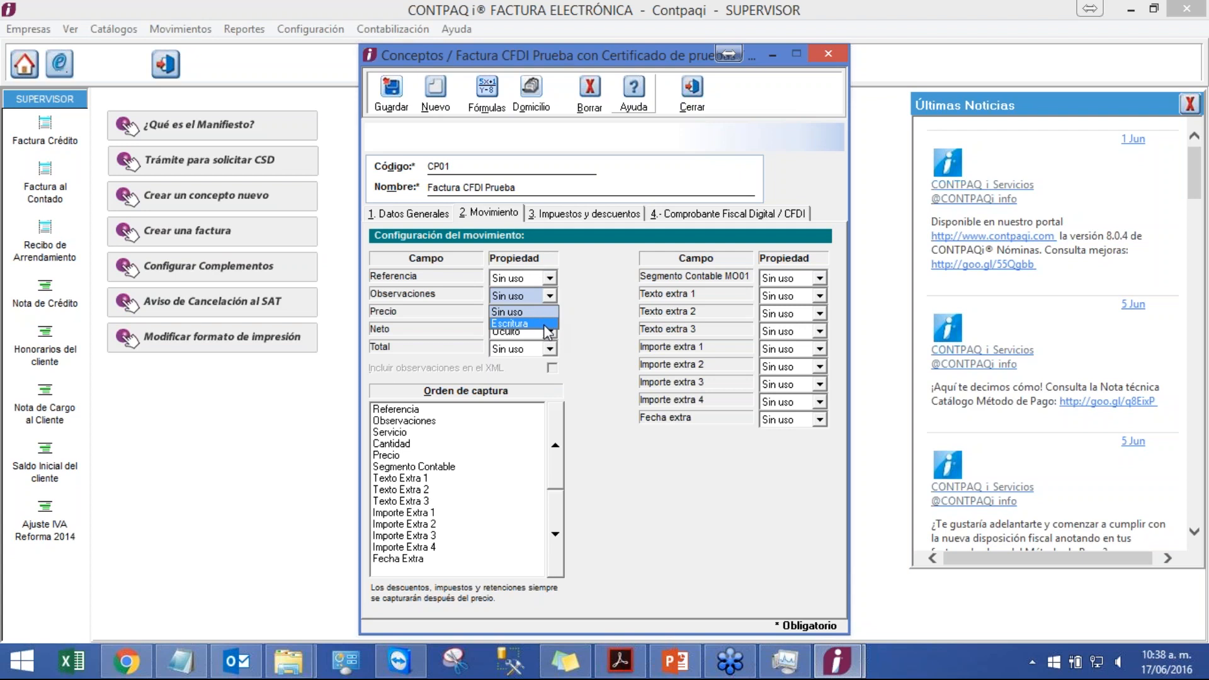
left_click(548, 324)
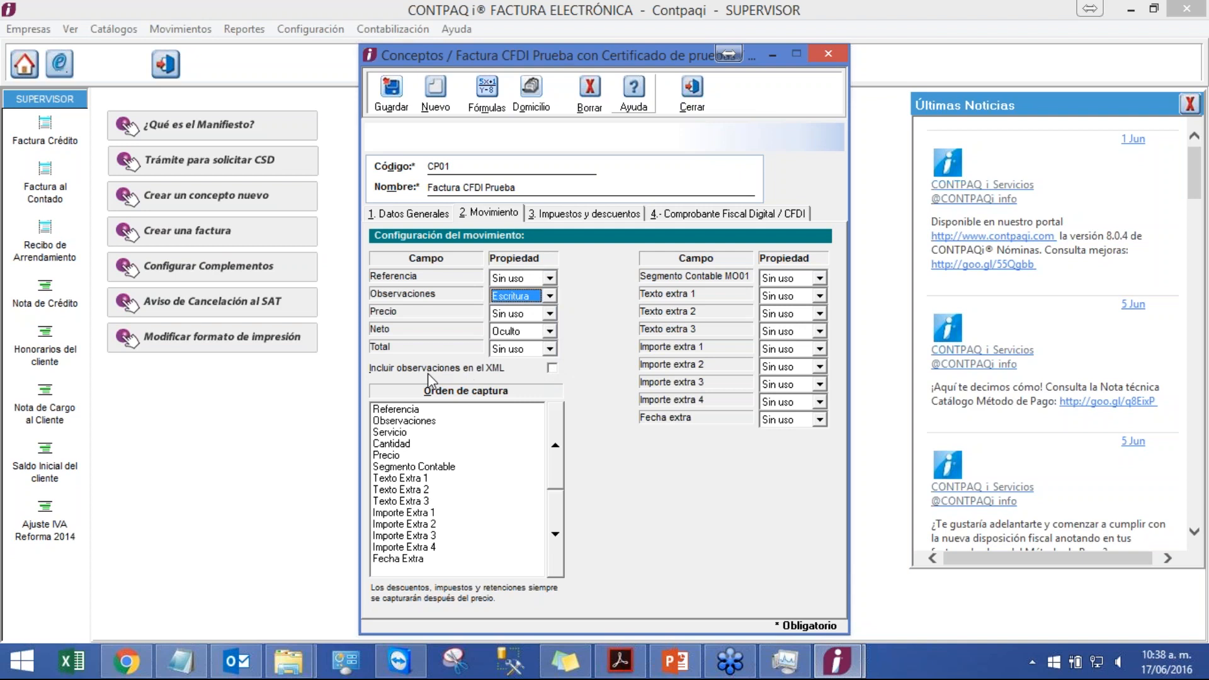
left_click(549, 296)
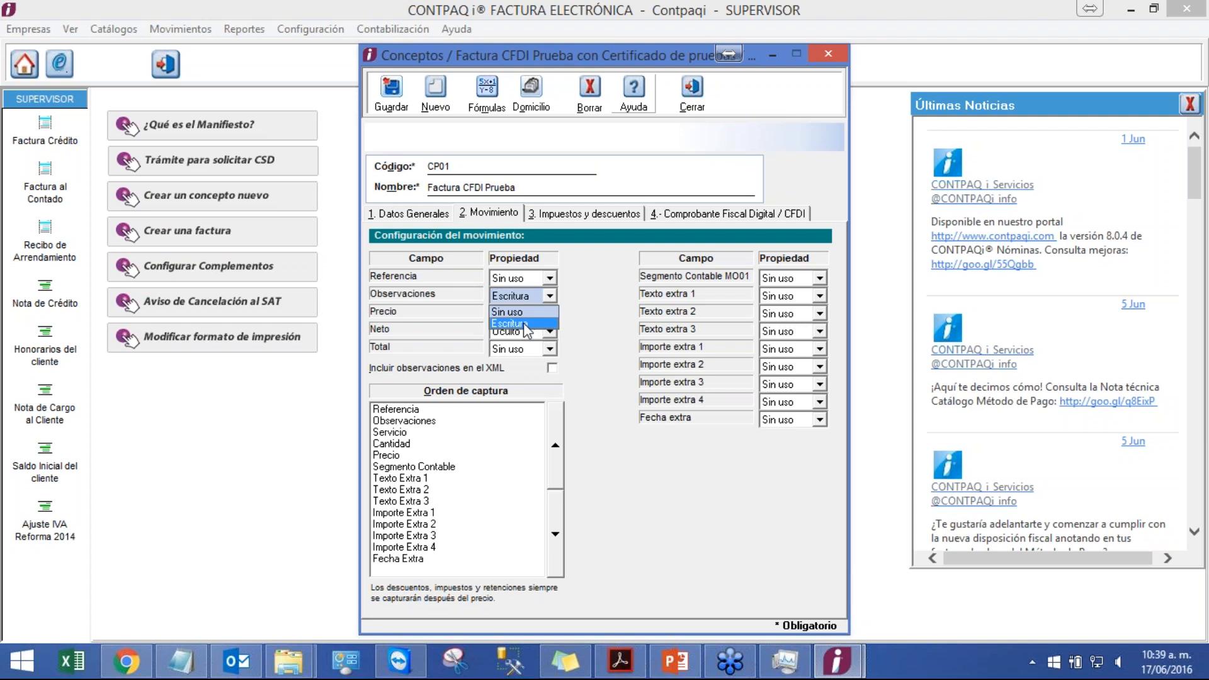
left_click(525, 324)
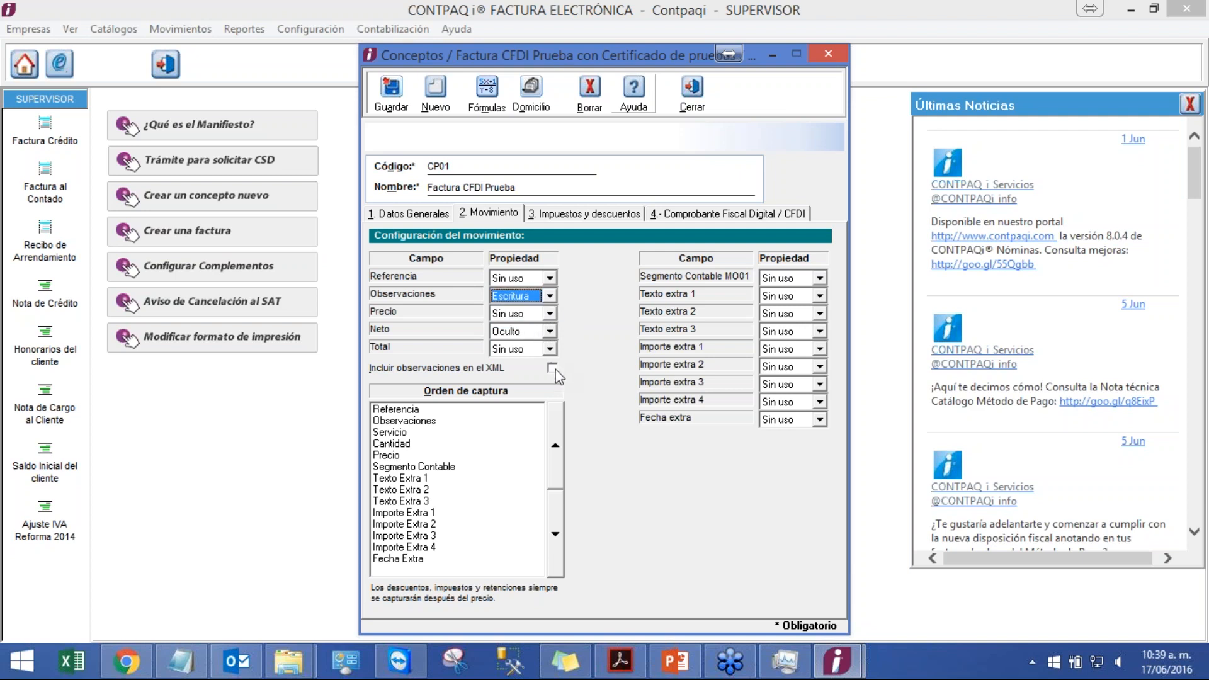
left_click(554, 369)
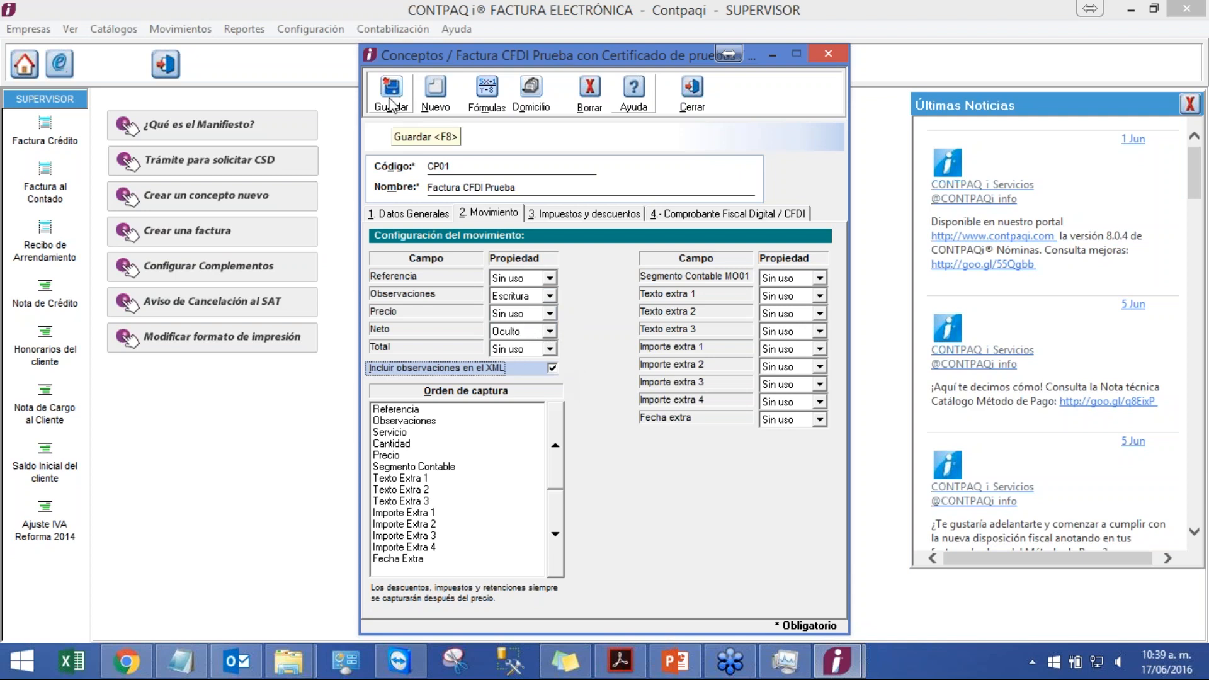
Step: Set the IVA percentage field to Lectura and save the concept
left_click(598, 214)
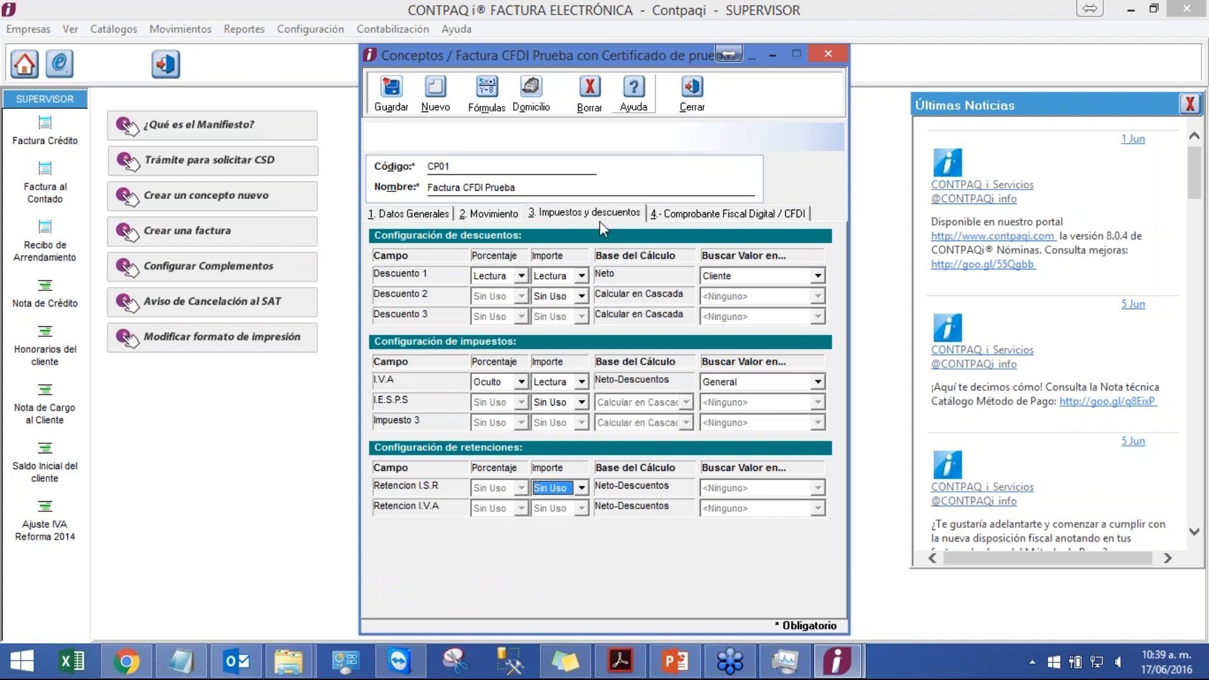
left_click(522, 384)
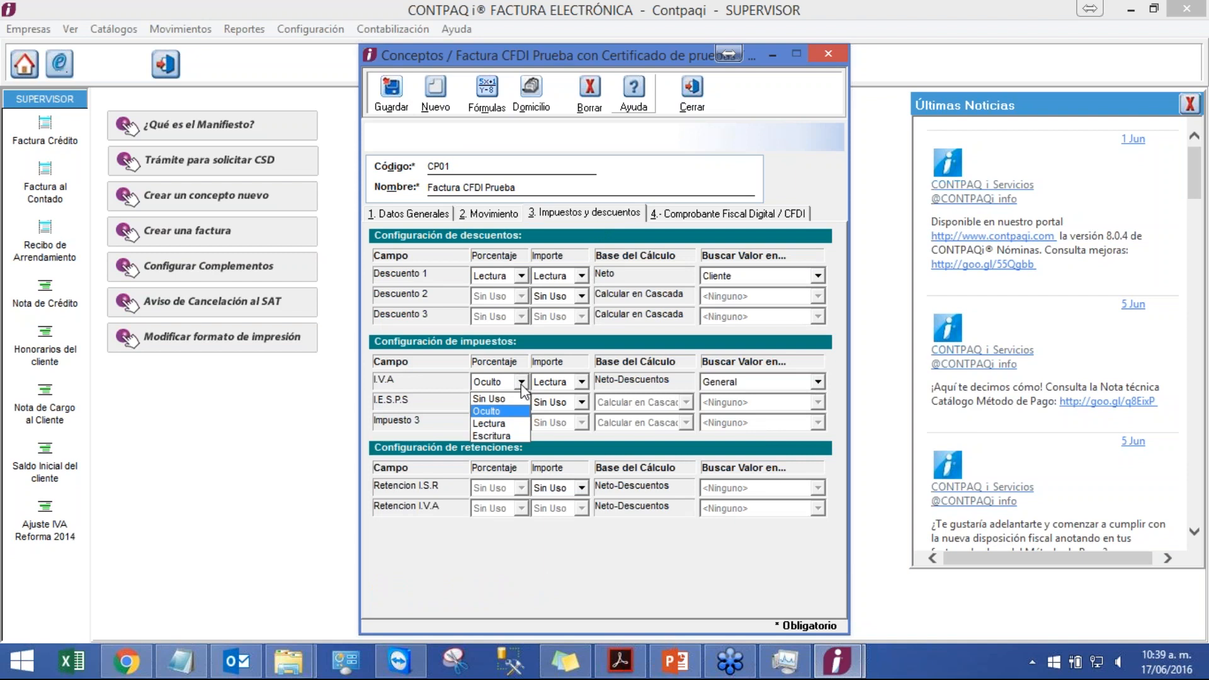
left_click(522, 383)
left_click(522, 384)
left_click(511, 424)
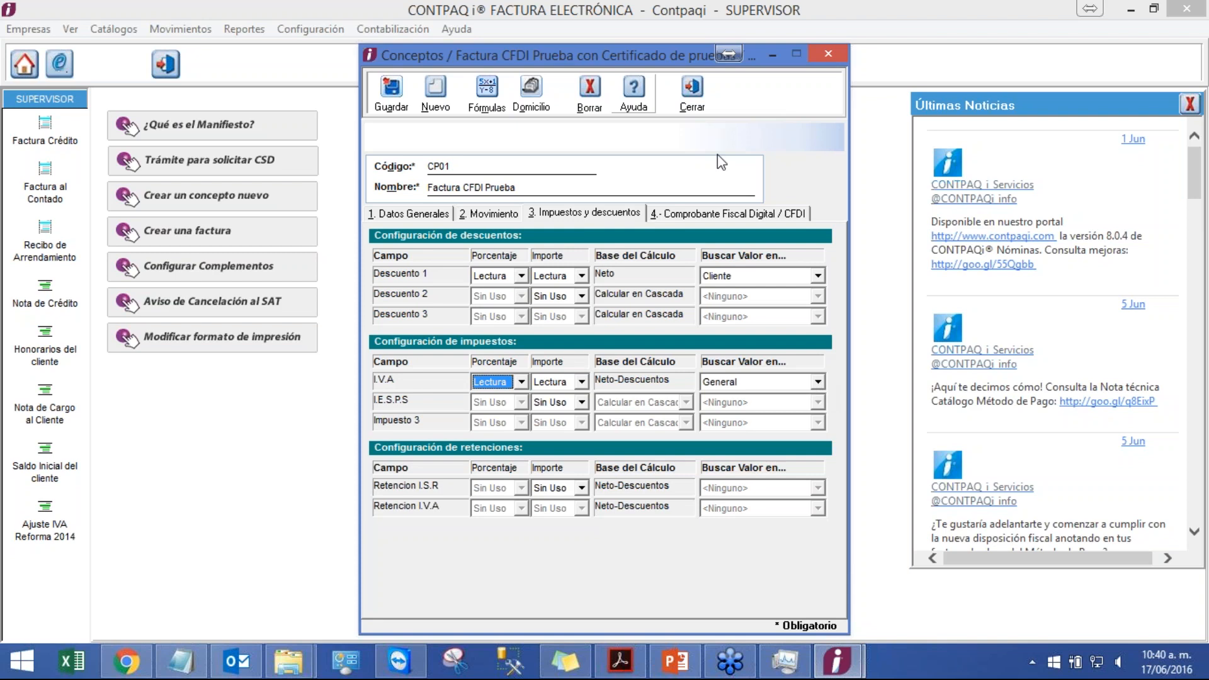
left_click(392, 90)
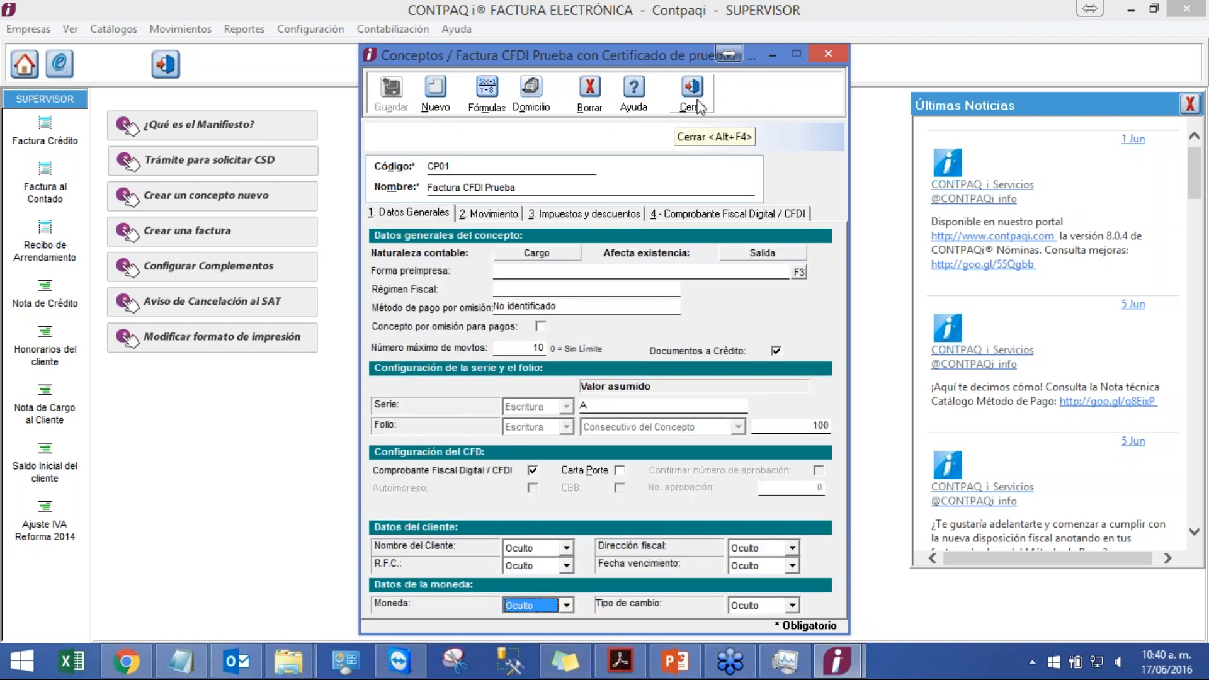
Step: Close the concept and review the company's IVA tax rate in the Redefinir empresa tax settings
left_click(576, 212)
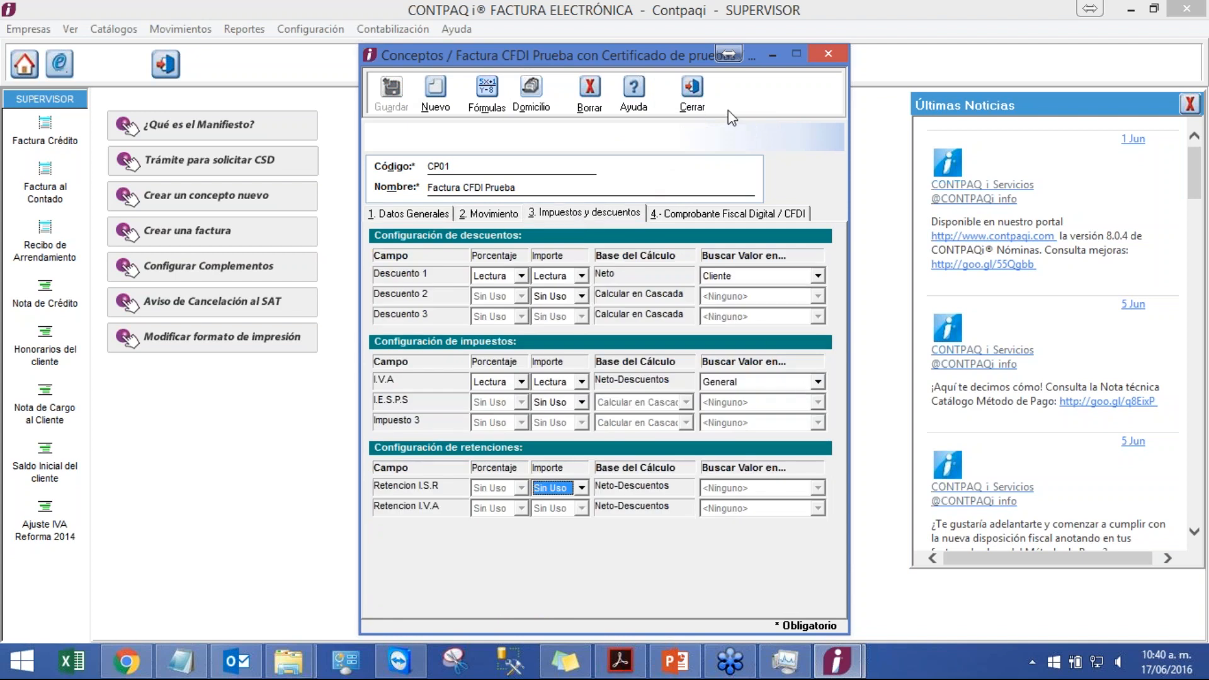
left_click(674, 93)
left_click(310, 29)
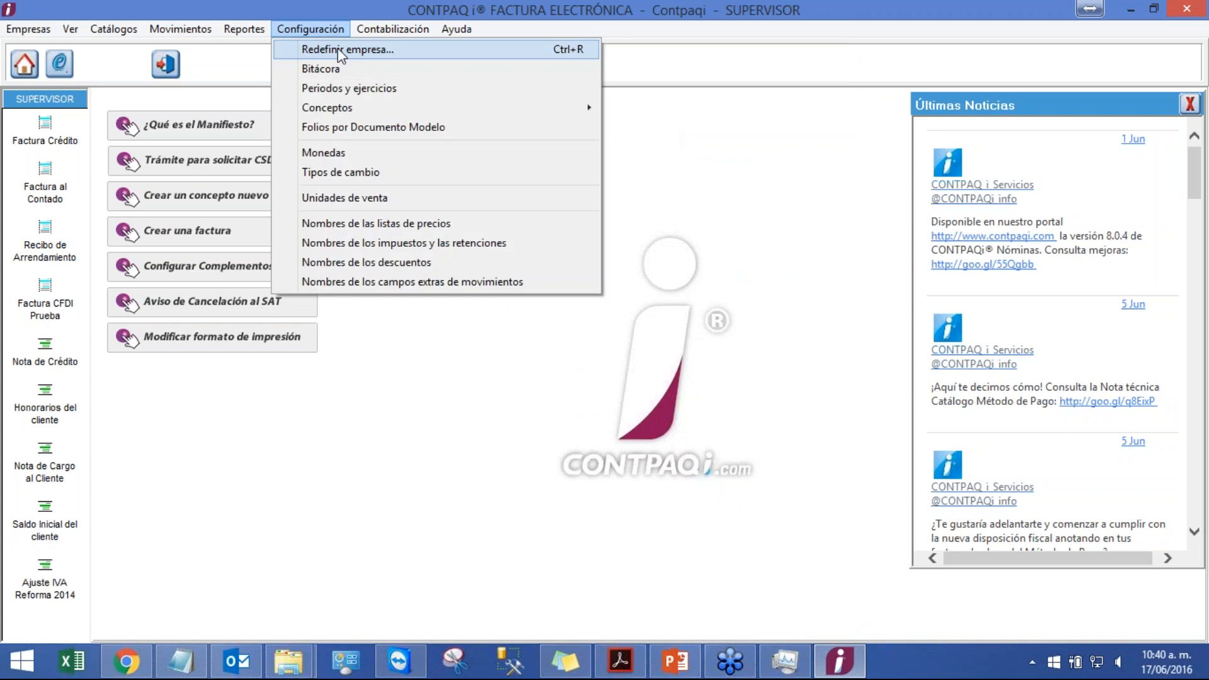
left_click(338, 48)
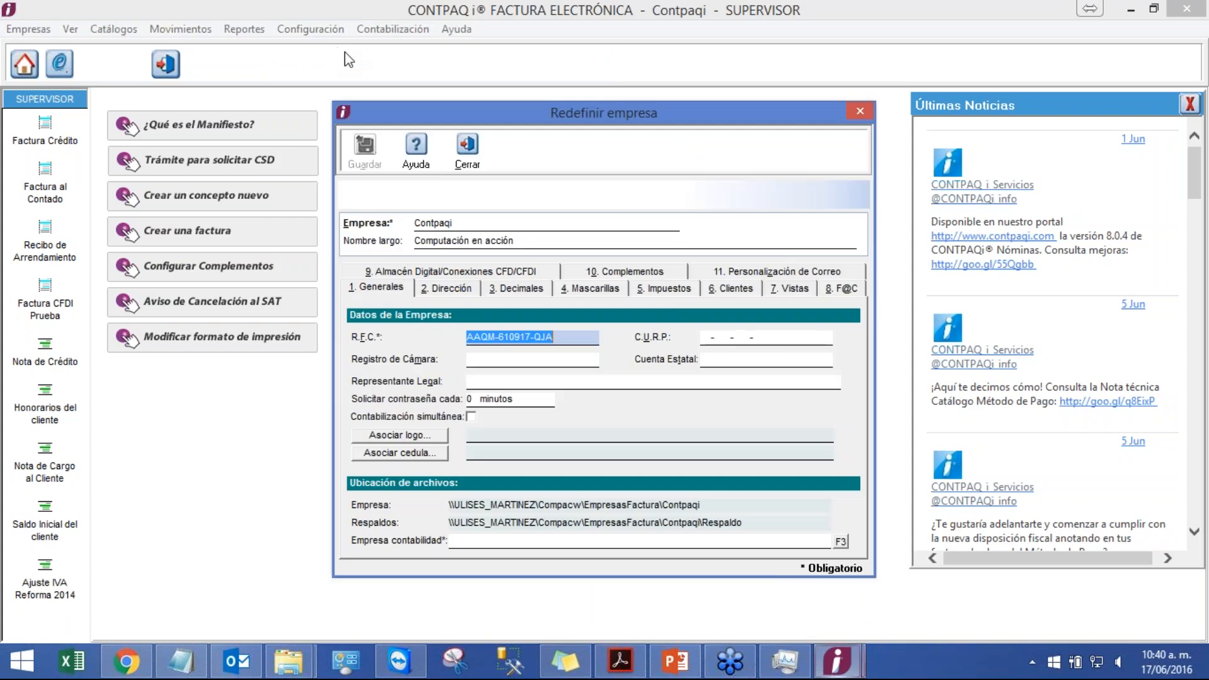
left_click(681, 289)
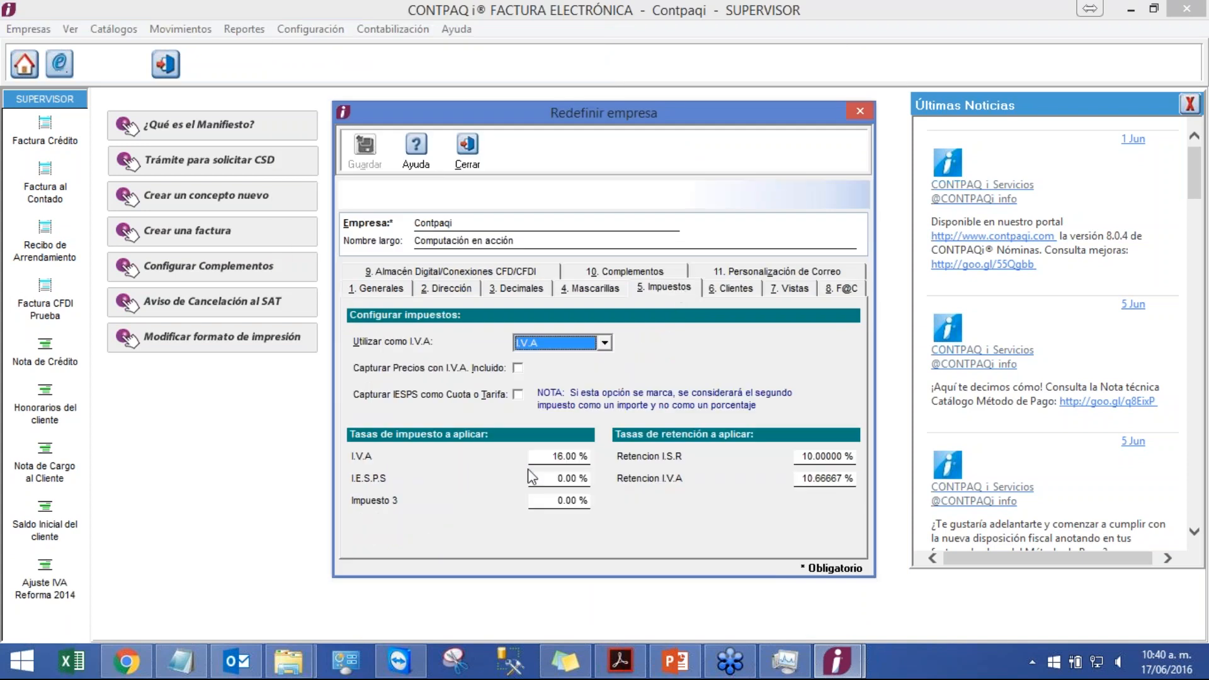
left_click(565, 456)
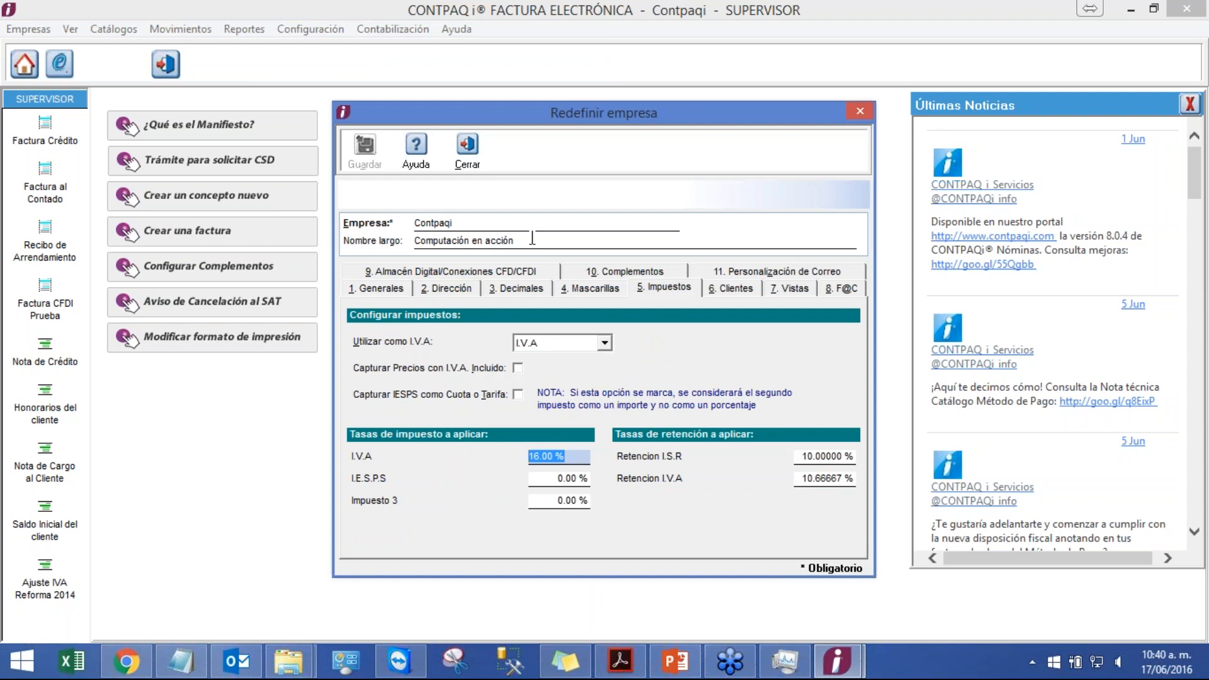
left_click(468, 148)
Step: Reopen the CP01 concept, set the IVA Buscar valor en field to Servicio, and save
left_click(311, 27)
mouse_move(371, 109)
left_click(636, 111)
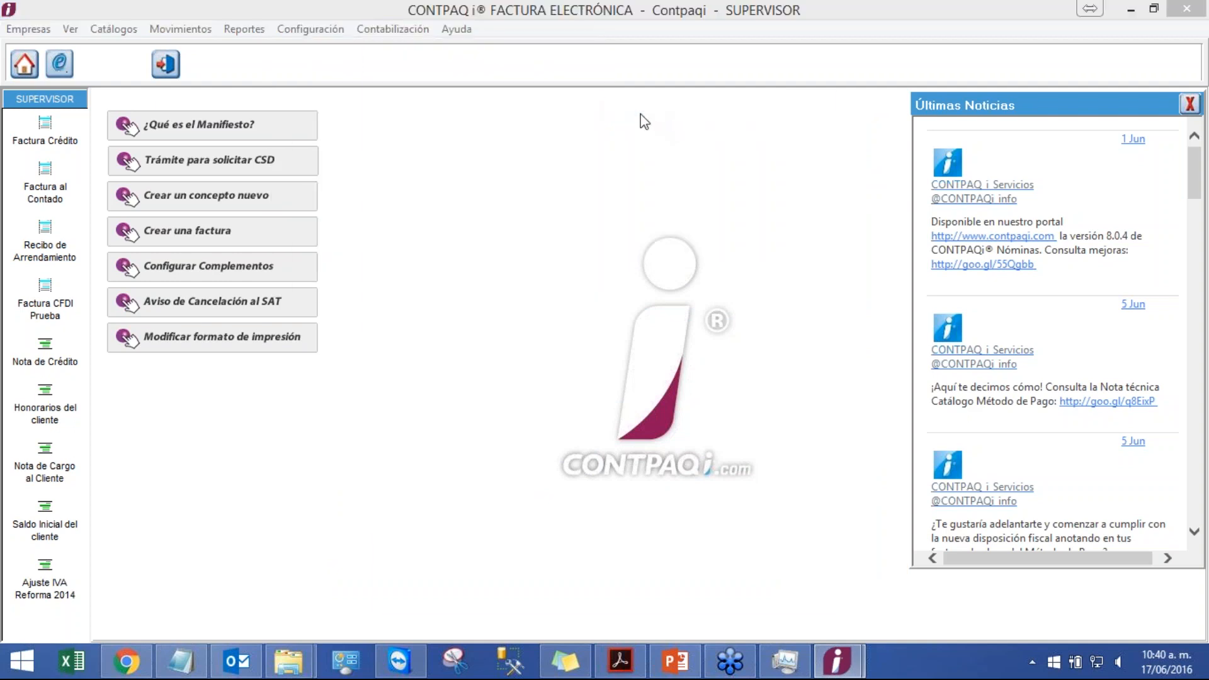
left_click(605, 214)
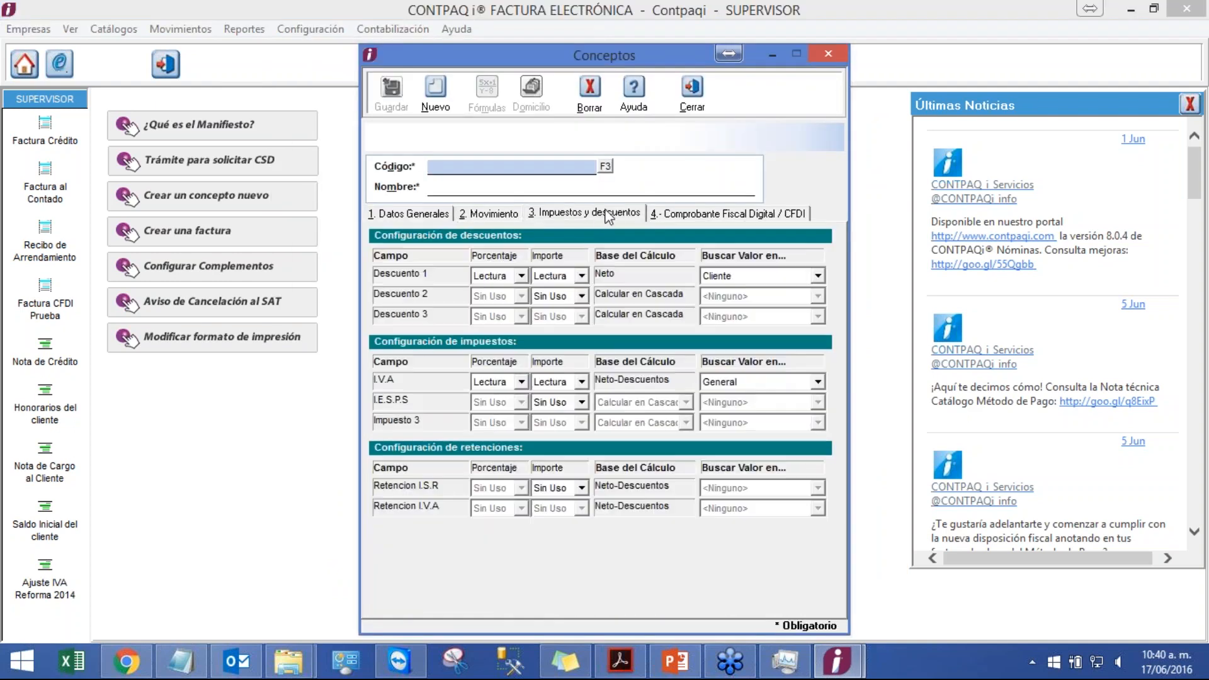
left_click(605, 166)
left_click(615, 373)
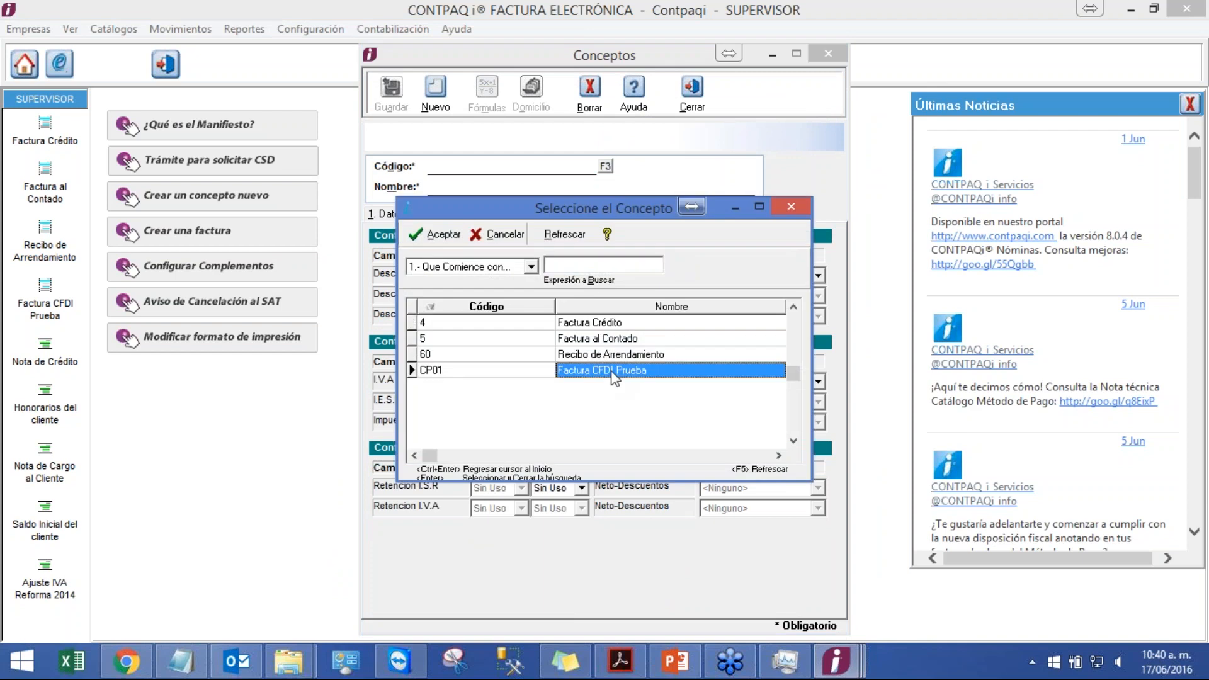
double_click(611, 372)
left_click(763, 383)
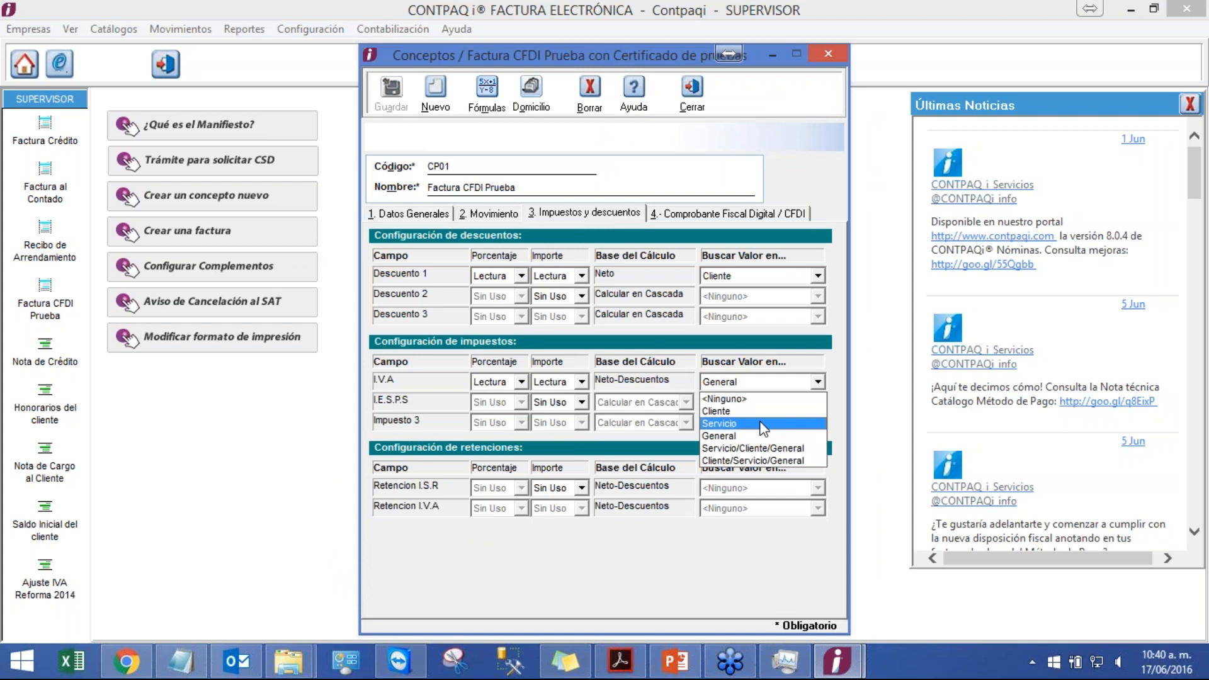
left_click(763, 426)
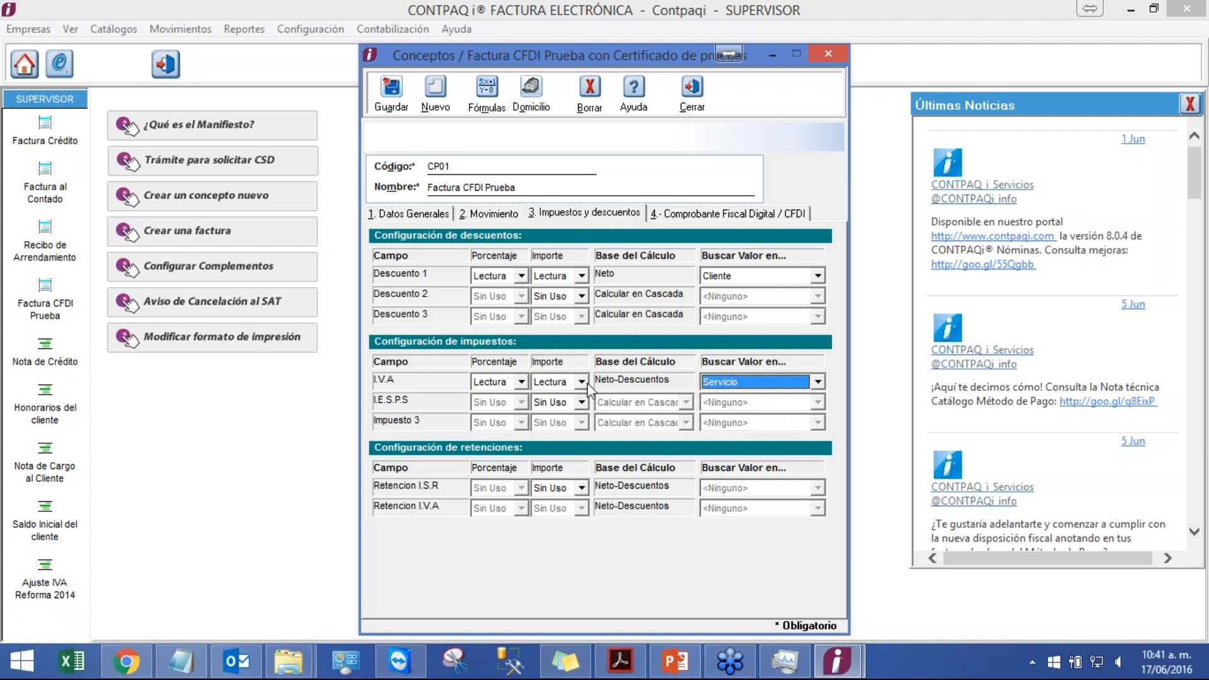
left_click(392, 113)
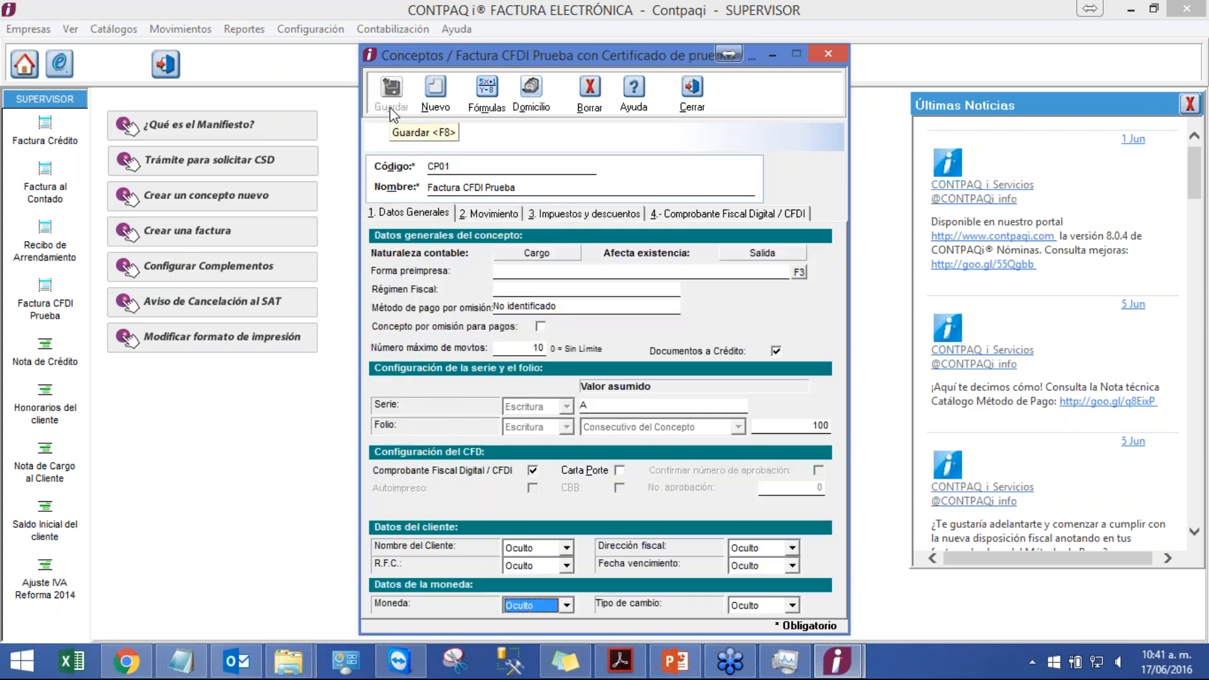
Step: Try setting the IVA percentage to Escritura, revert it to Lectura, keep Importe as Lectura, and save
left_click(602, 214)
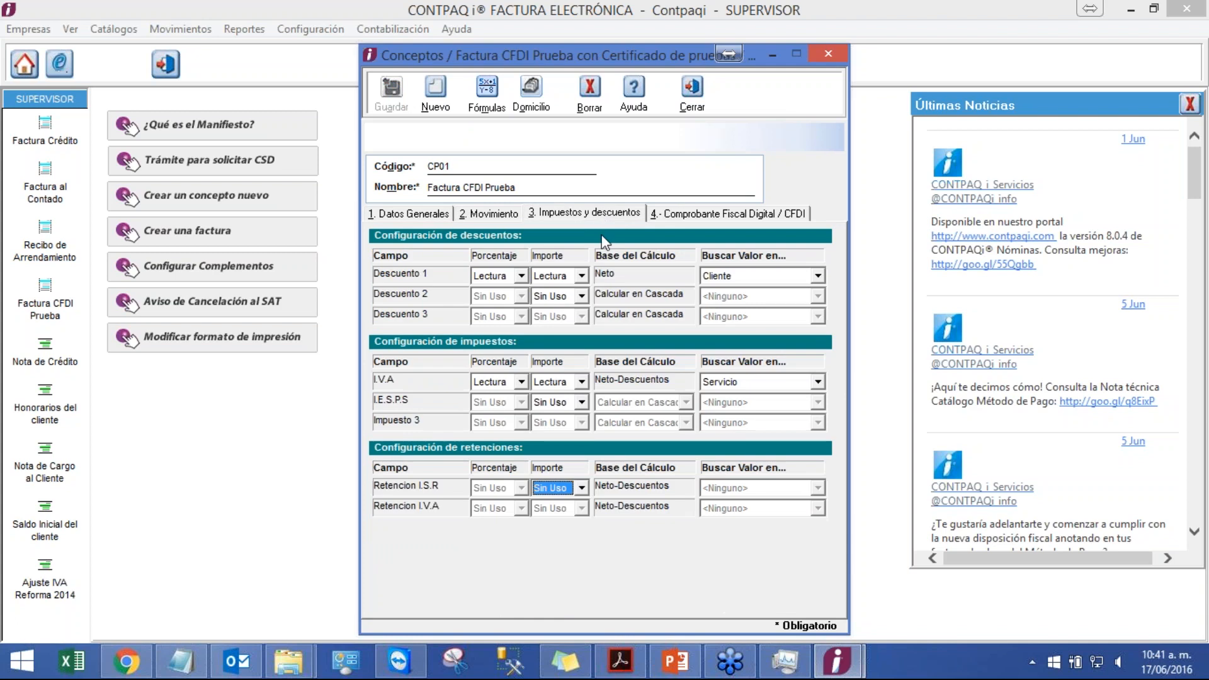
left_click(520, 382)
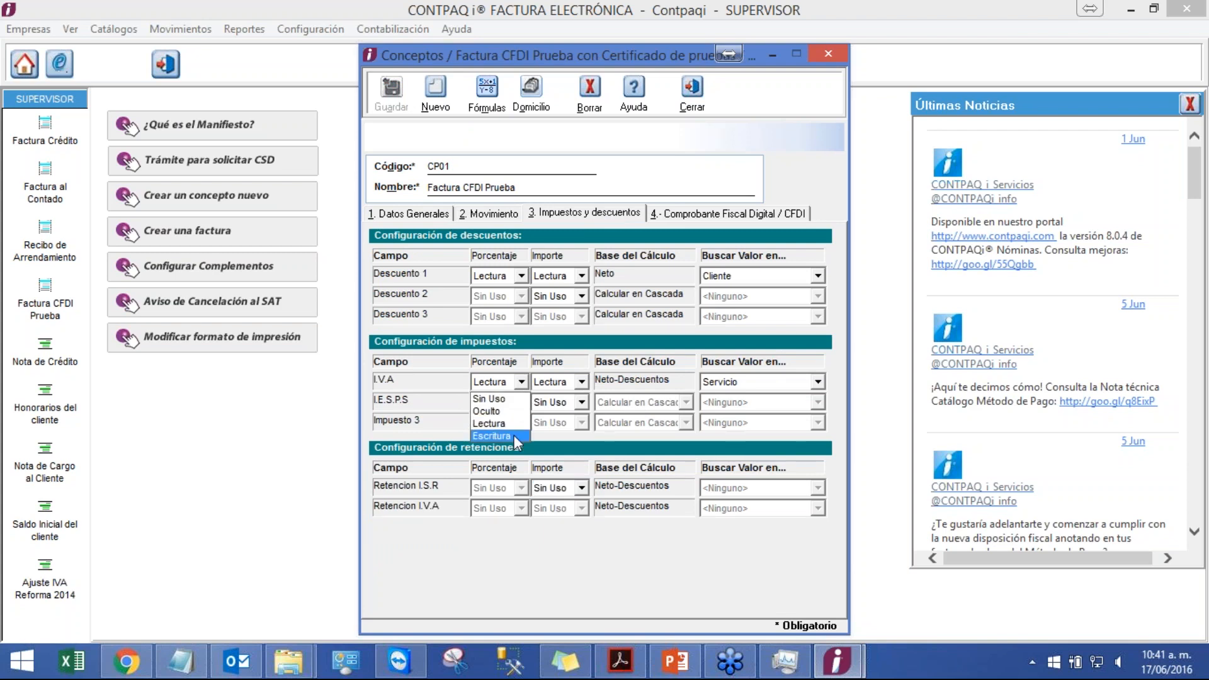
left_click(514, 435)
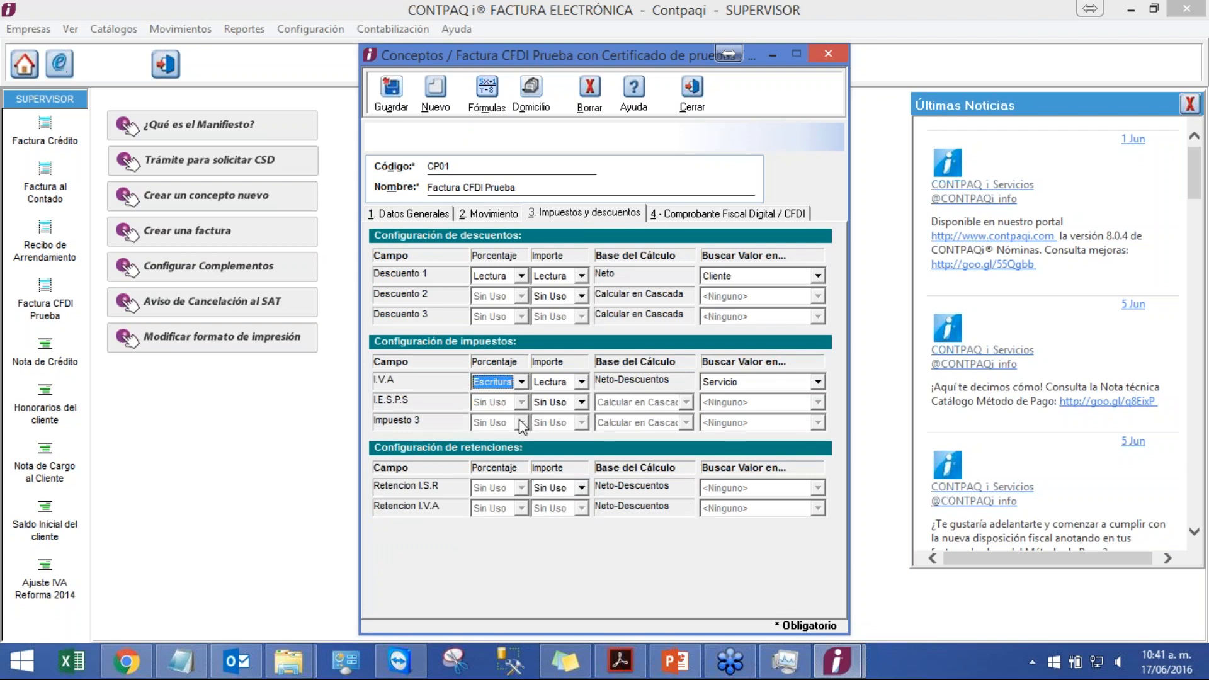
left_click(509, 381)
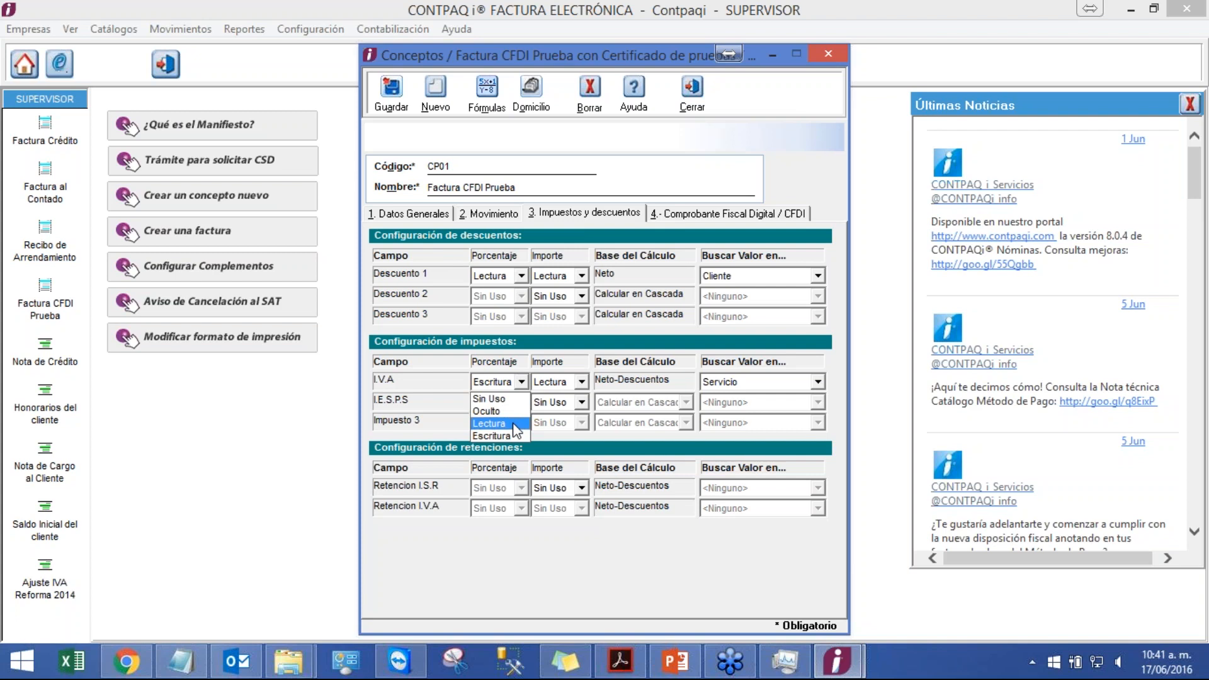
left_click(497, 423)
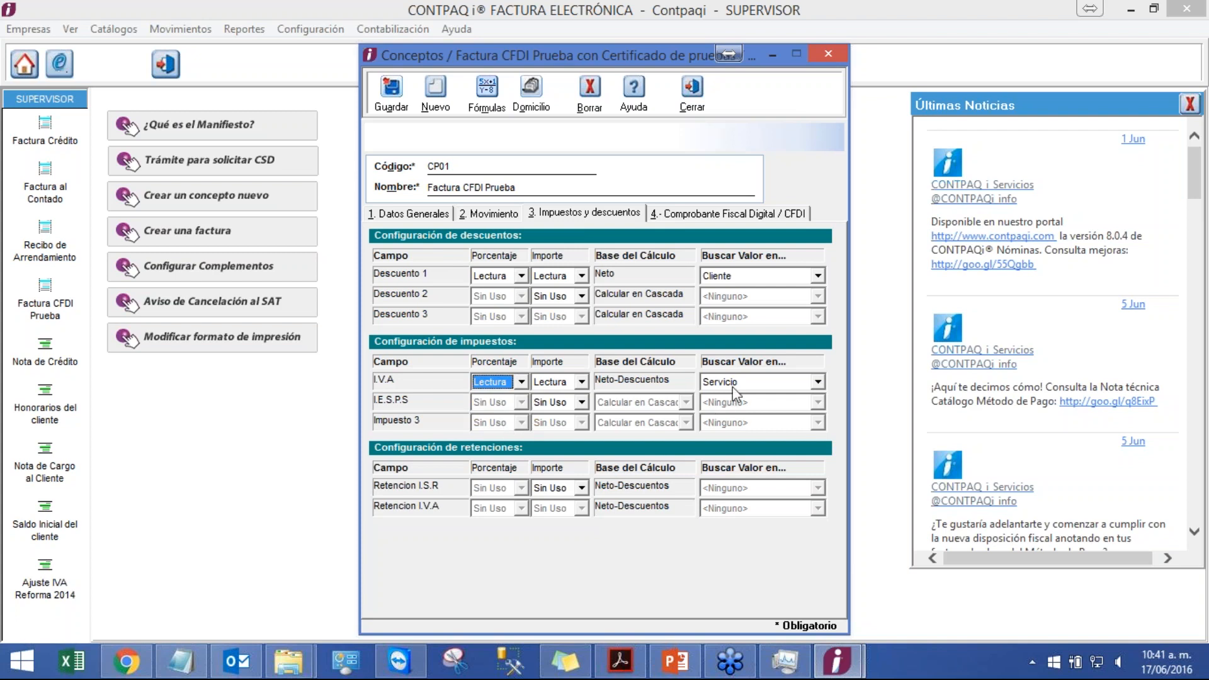
left_click(565, 381)
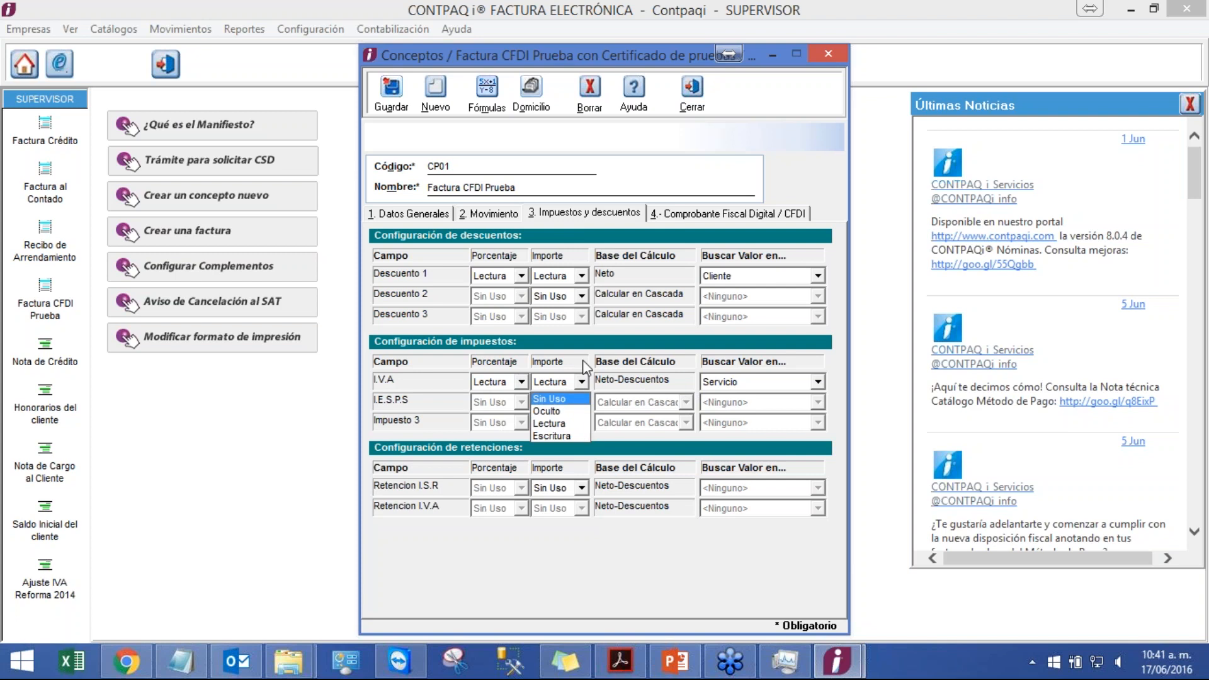
left_click(558, 423)
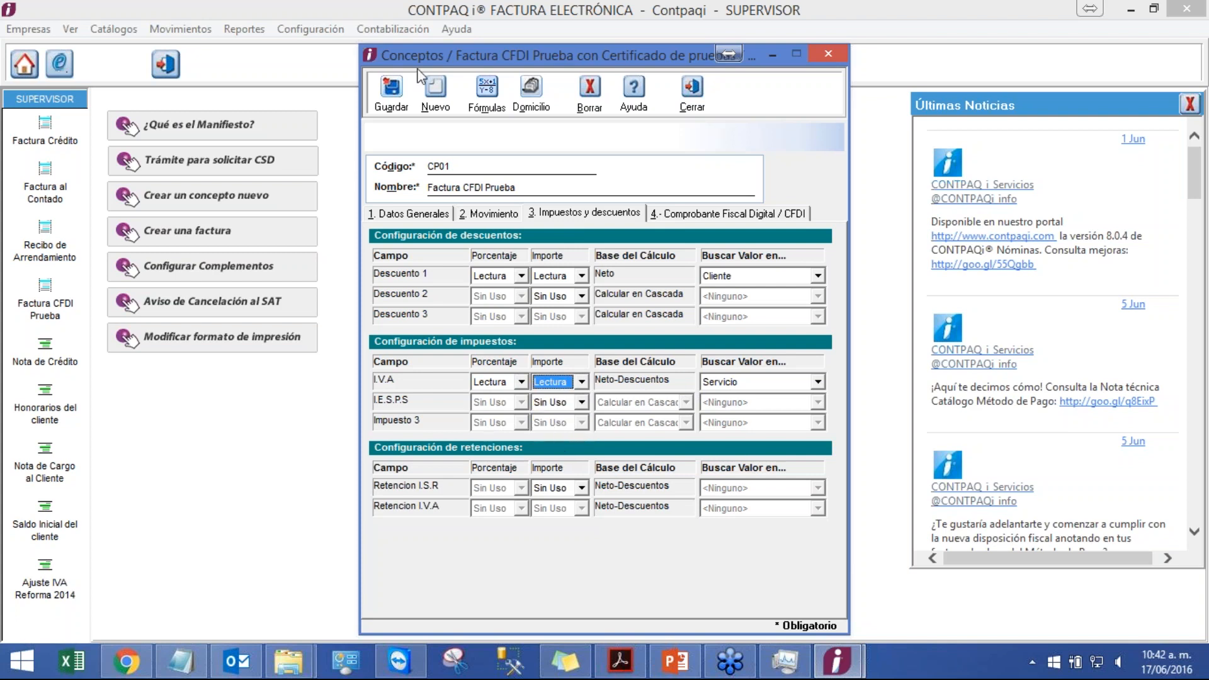
left_click(391, 119)
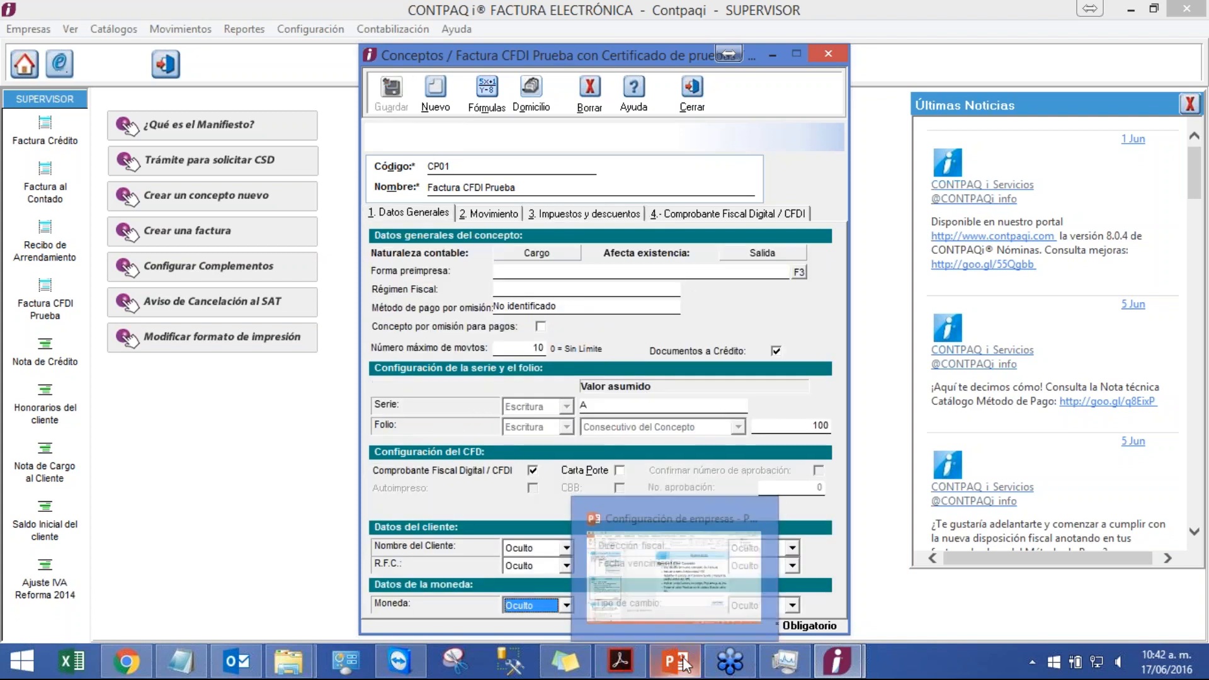
Step: Switch to the presentation and review the Ejercicio 5 slide in the slideshow
left_click(654, 554)
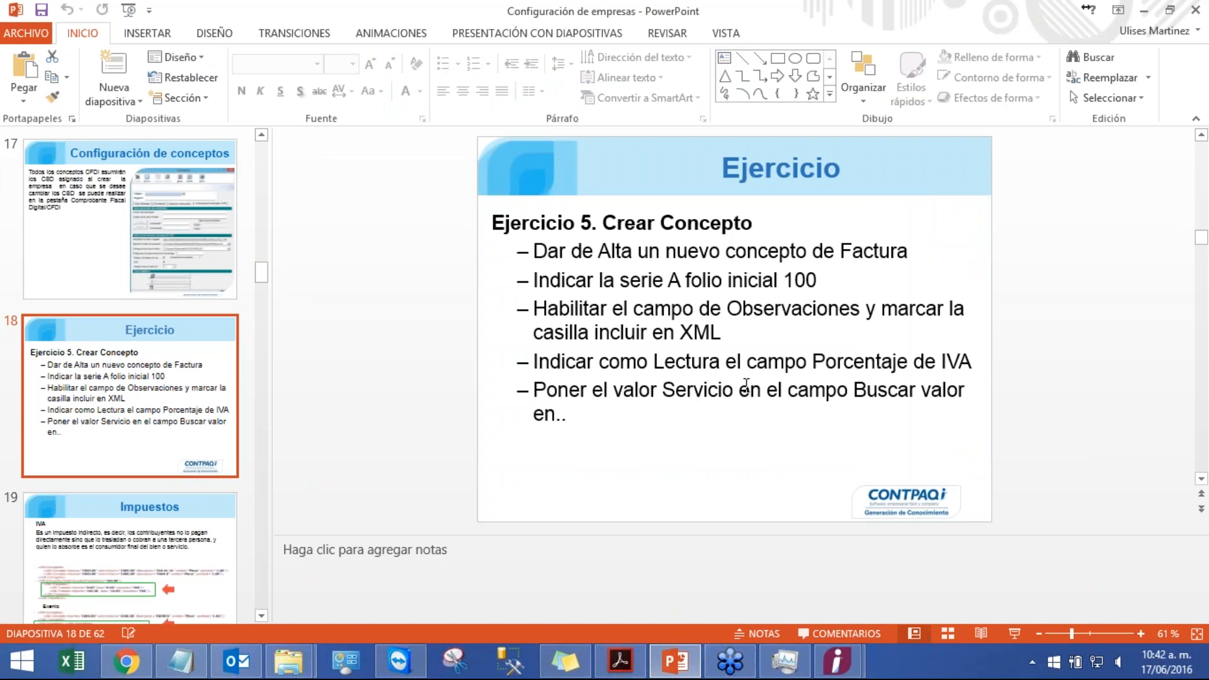
left_click(1014, 633)
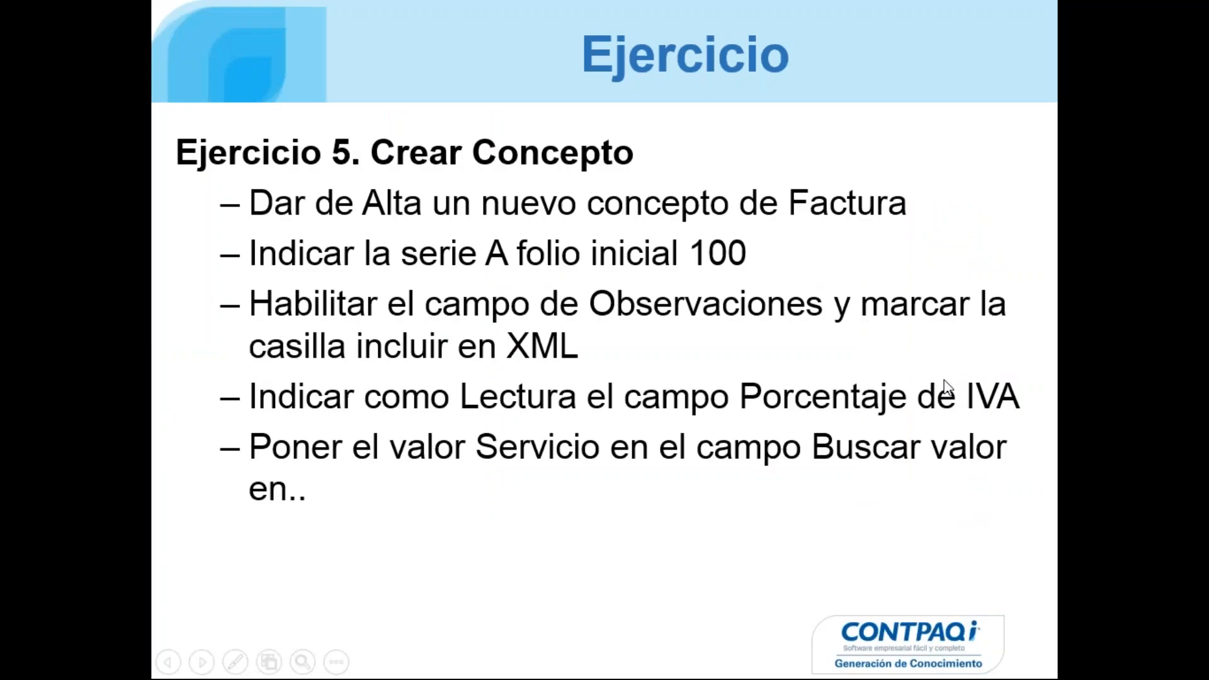
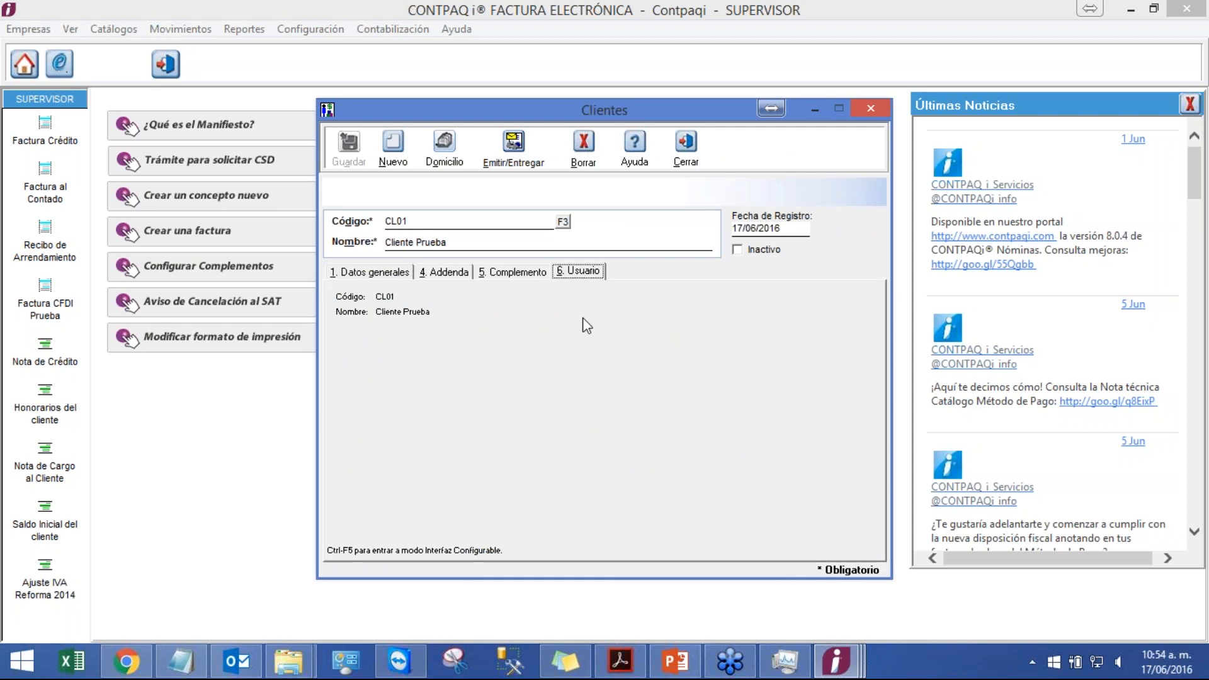
Step: Enter configurable interface mode for client CL01 and add a text field on the Usuario tab
key("ctrl+F5")
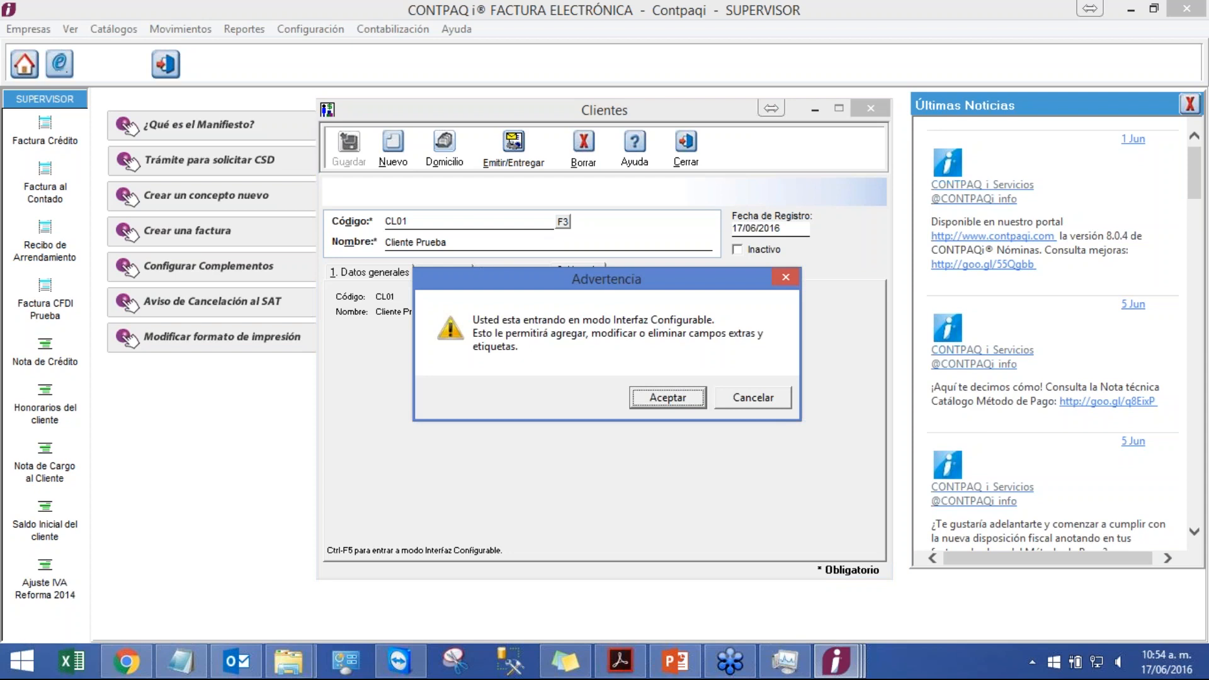
left_click(692, 406)
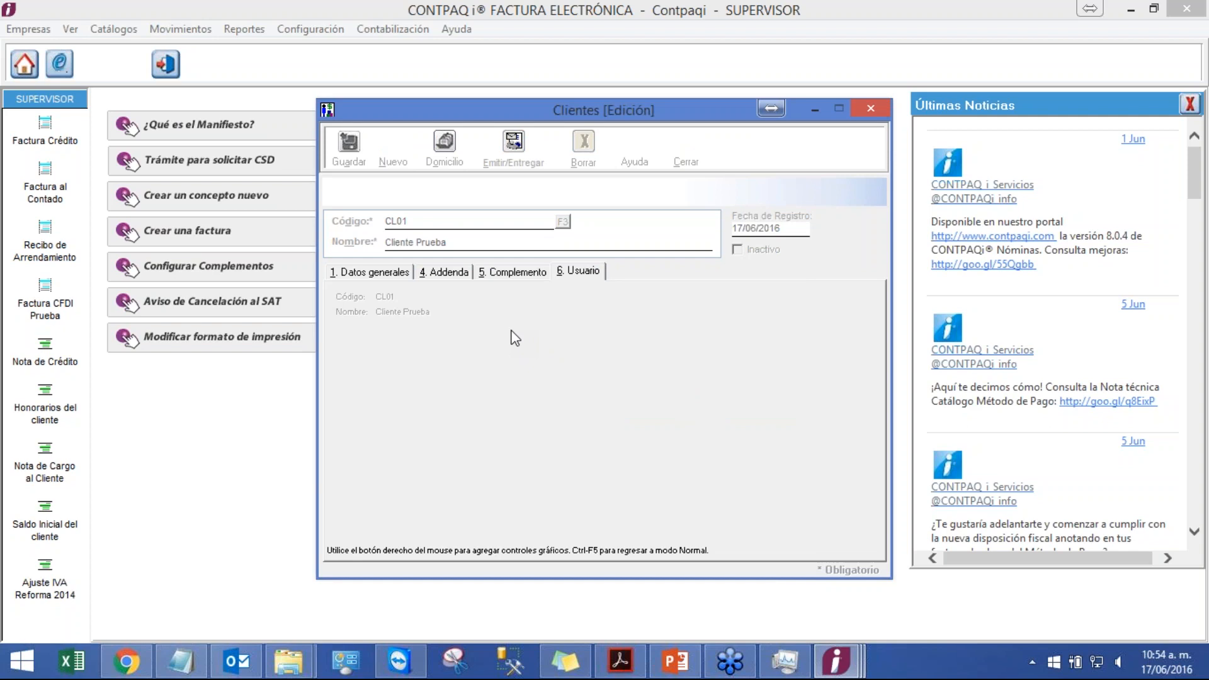
right_click(508, 369)
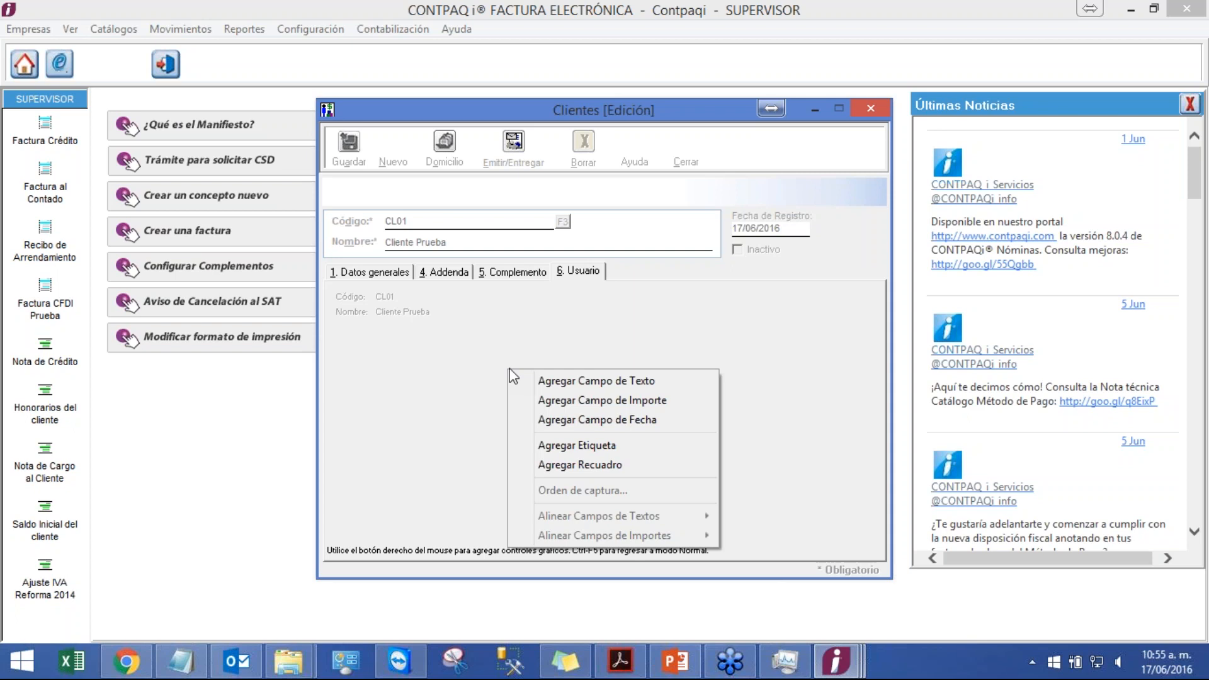
left_click(566, 383)
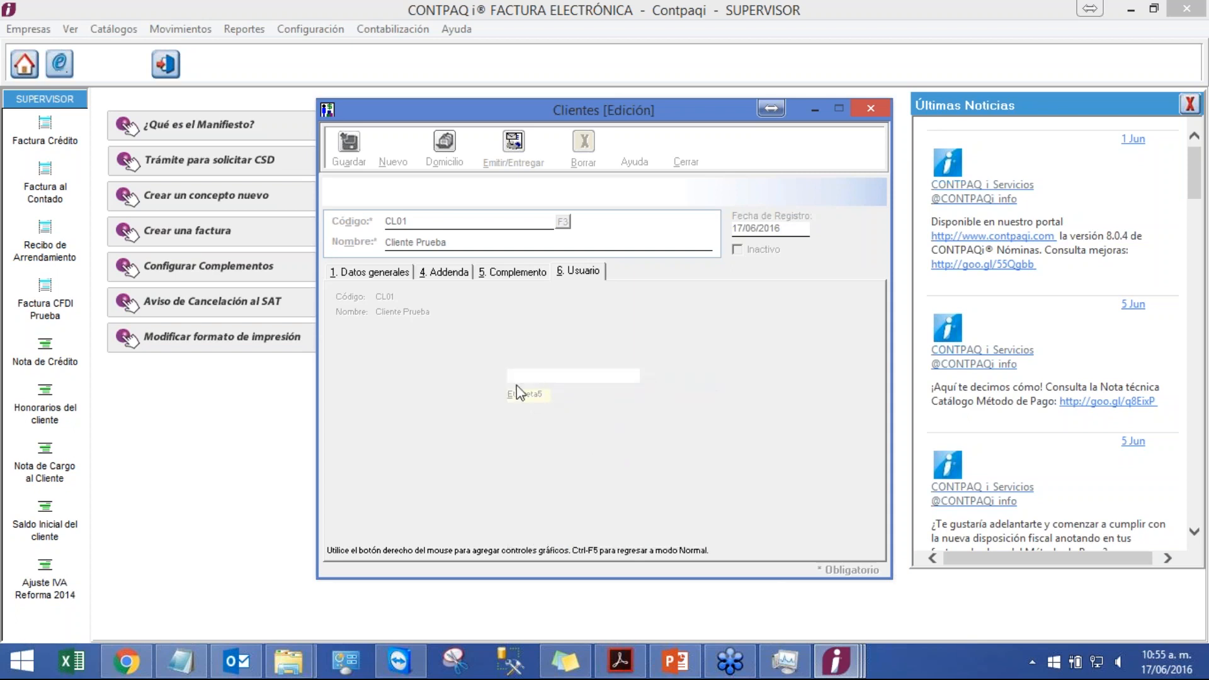
left_click_drag(516, 386, 381, 358)
left_click_drag(531, 372, 443, 359)
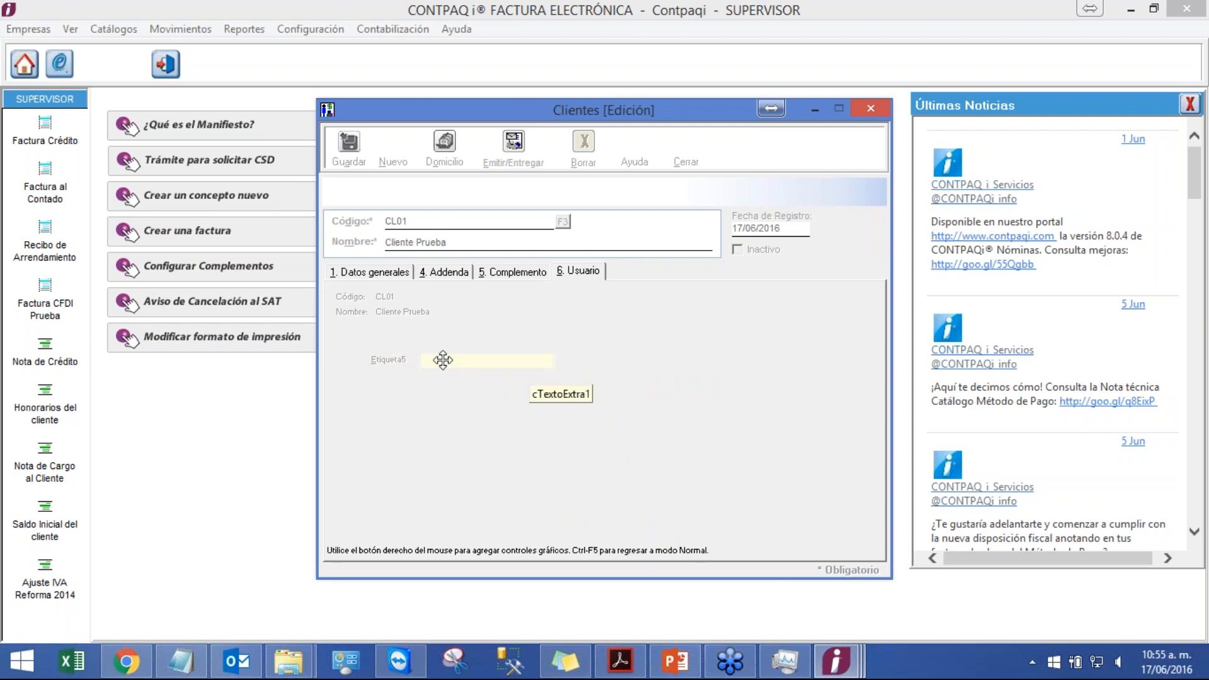
Step: Rename the new field's label to Campo Extra in its properties and accept
double_click(389, 360)
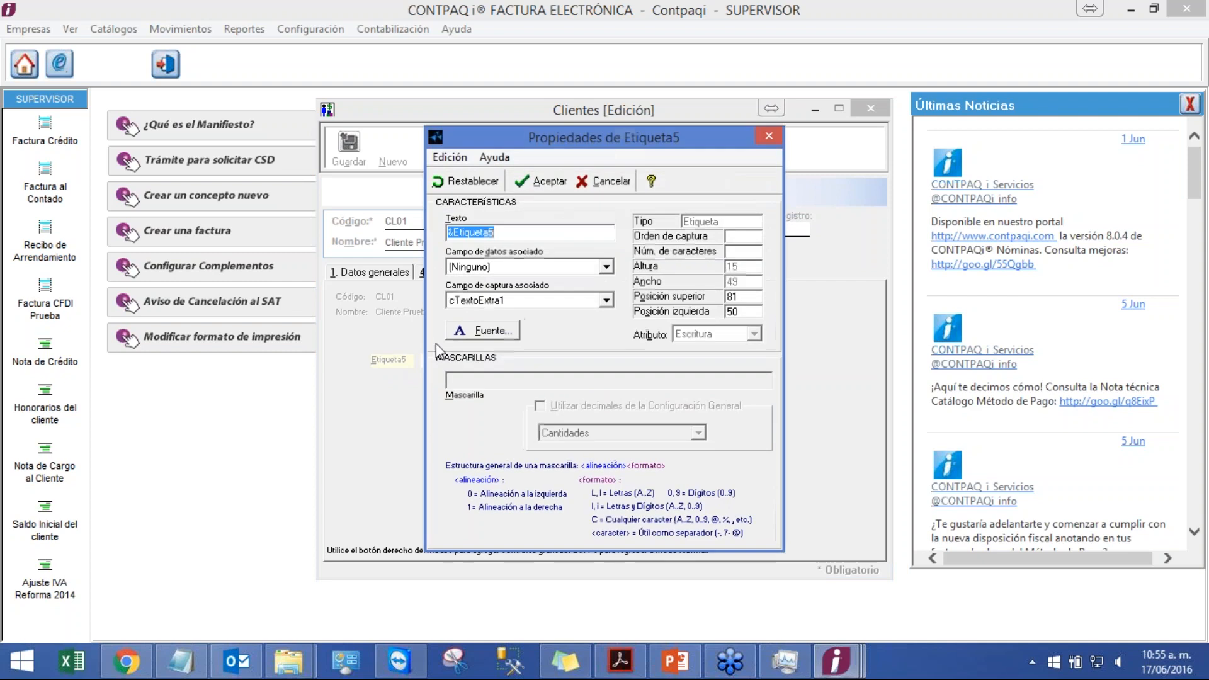
left_click(565, 233)
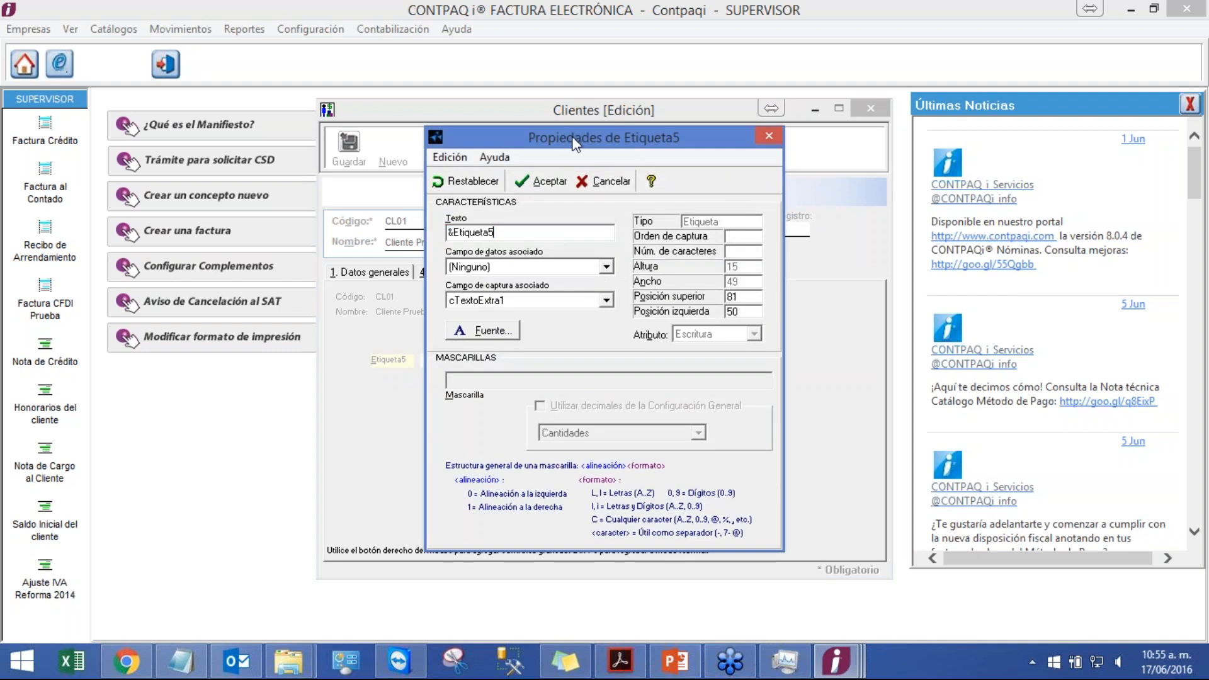
left_click_drag(575, 143, 922, 137)
double_click(813, 231)
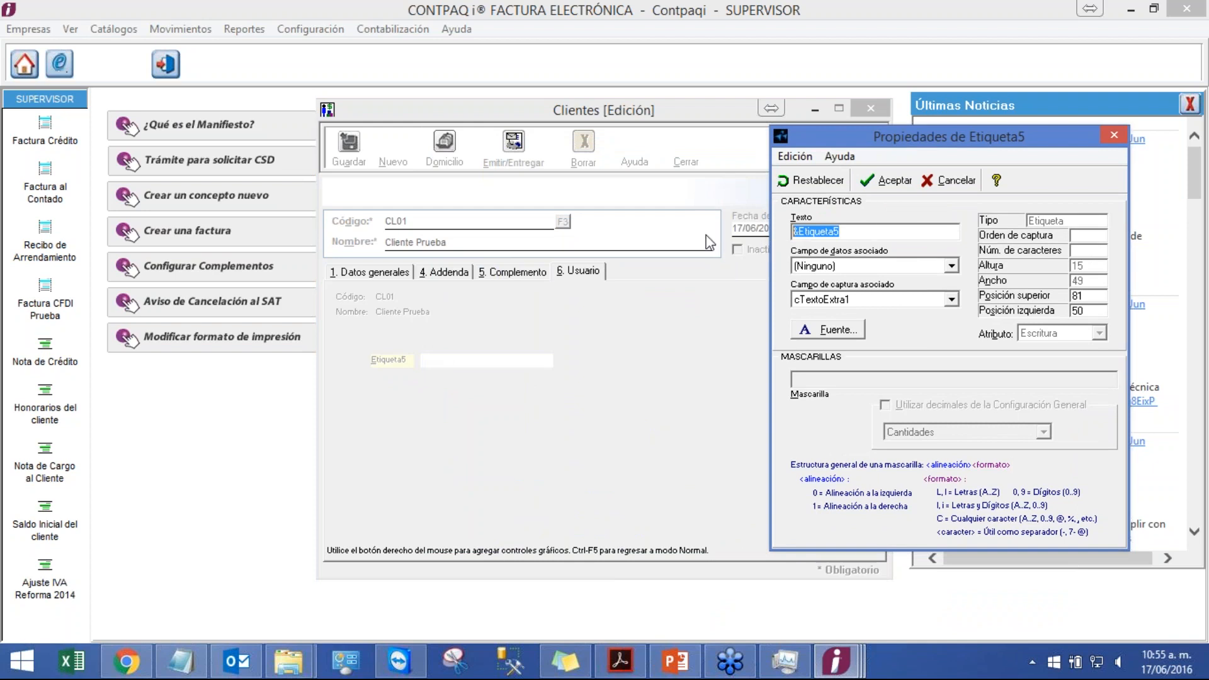
type("Campo Extra")
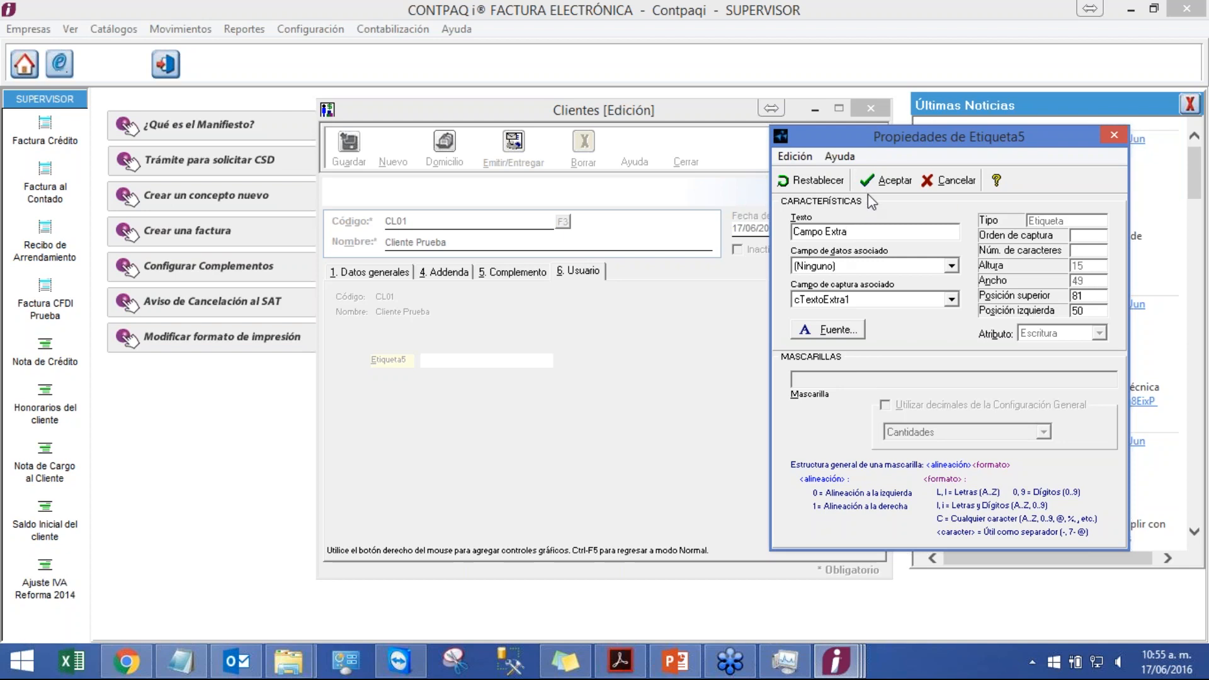
left_click(884, 181)
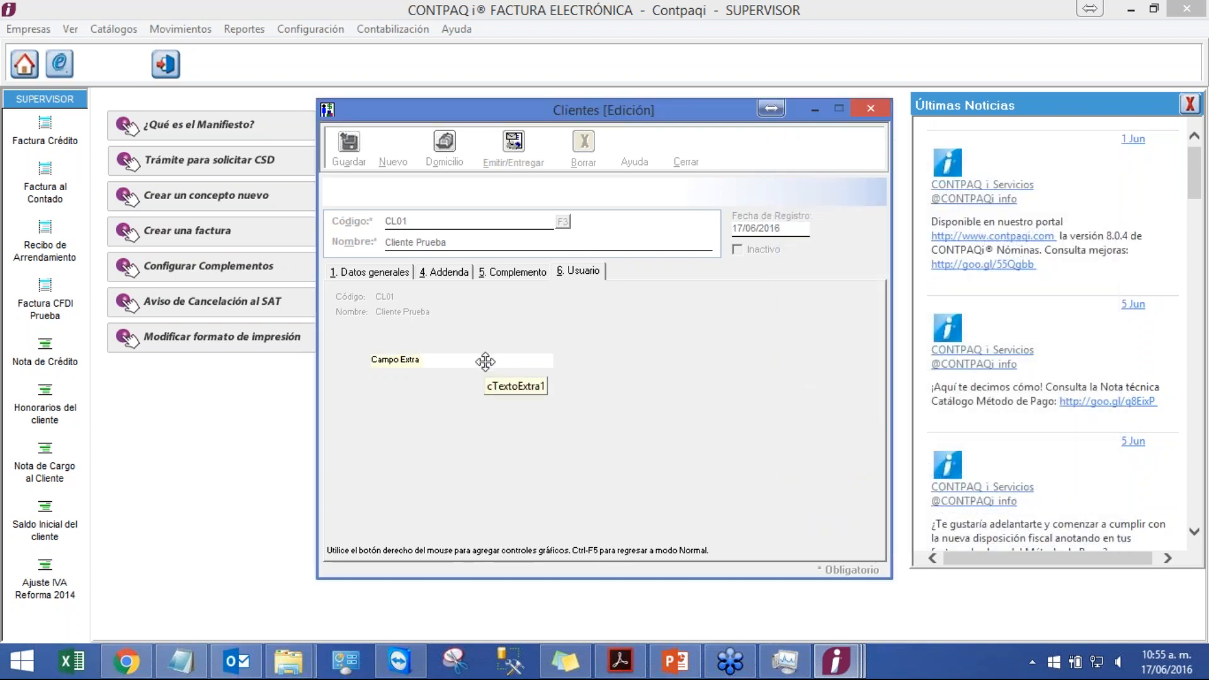
Step: Open the text field's properties, review its Atributo and Mascarilla settings, and accept
left_click(482, 360)
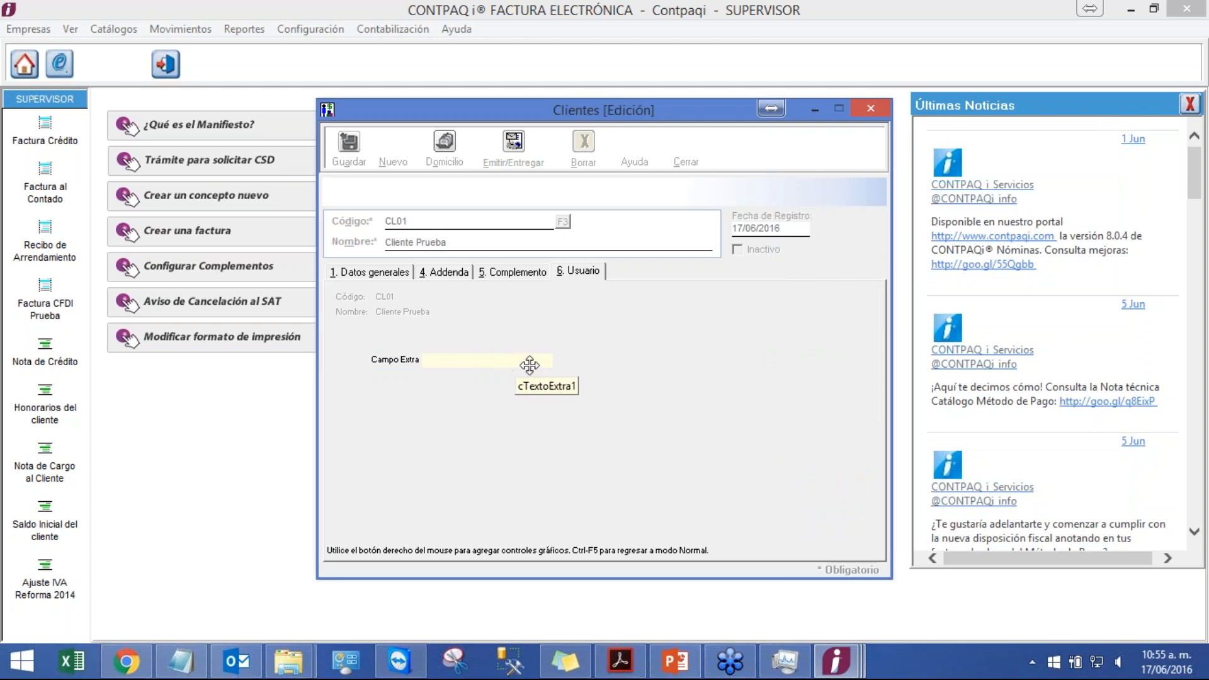
right_click(522, 361)
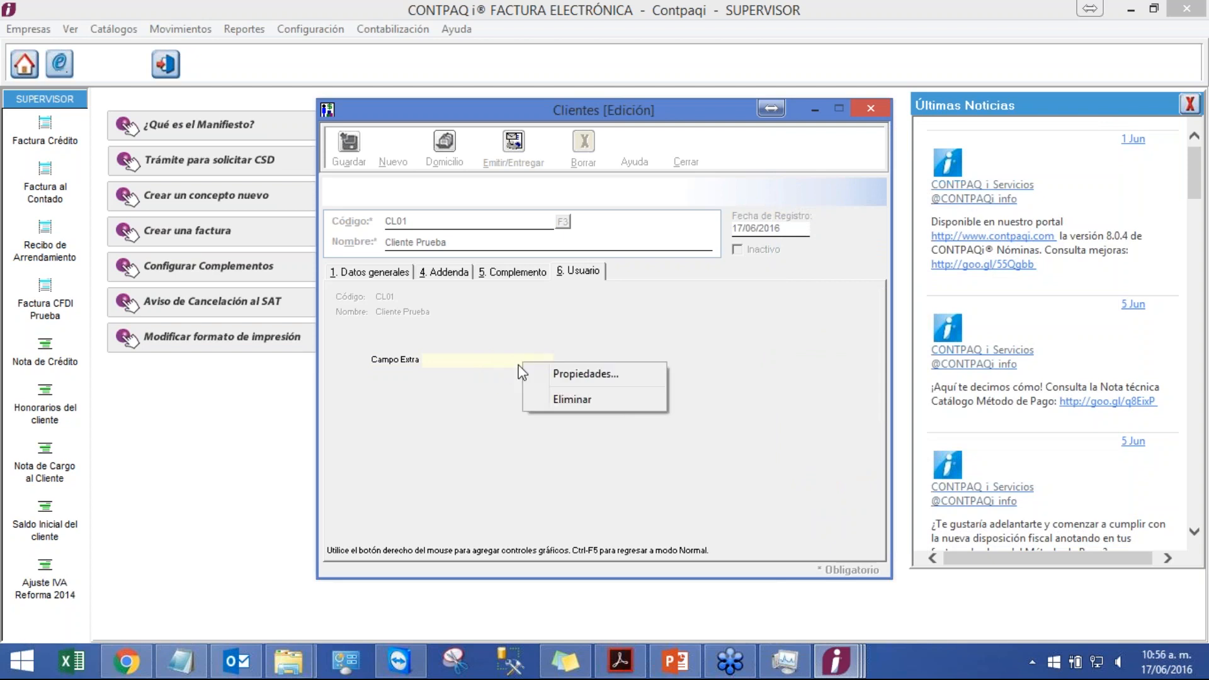
left_click(559, 375)
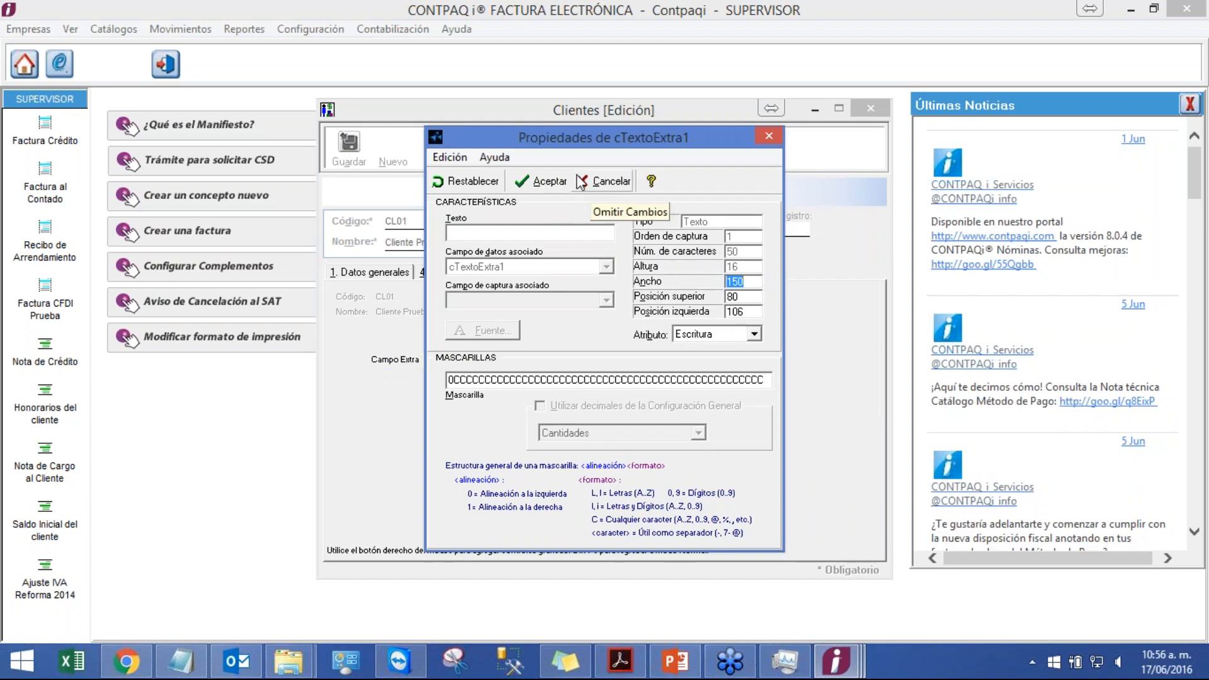
left_click_drag(600, 146, 809, 118)
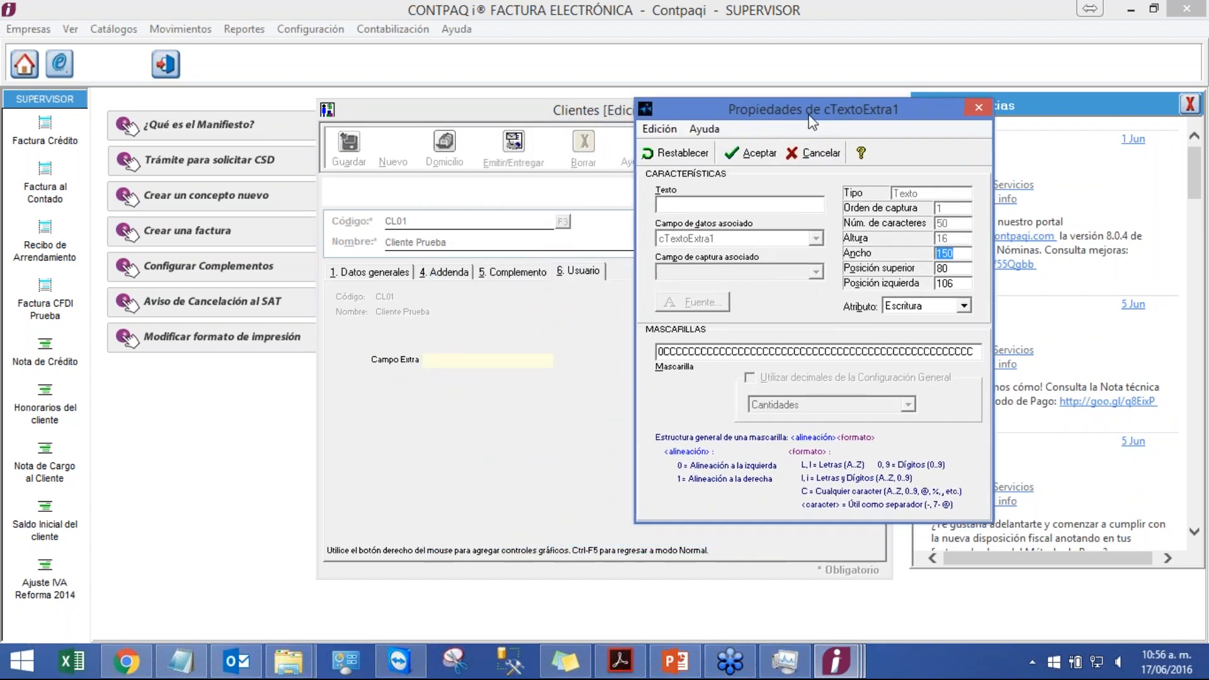
left_click(915, 309)
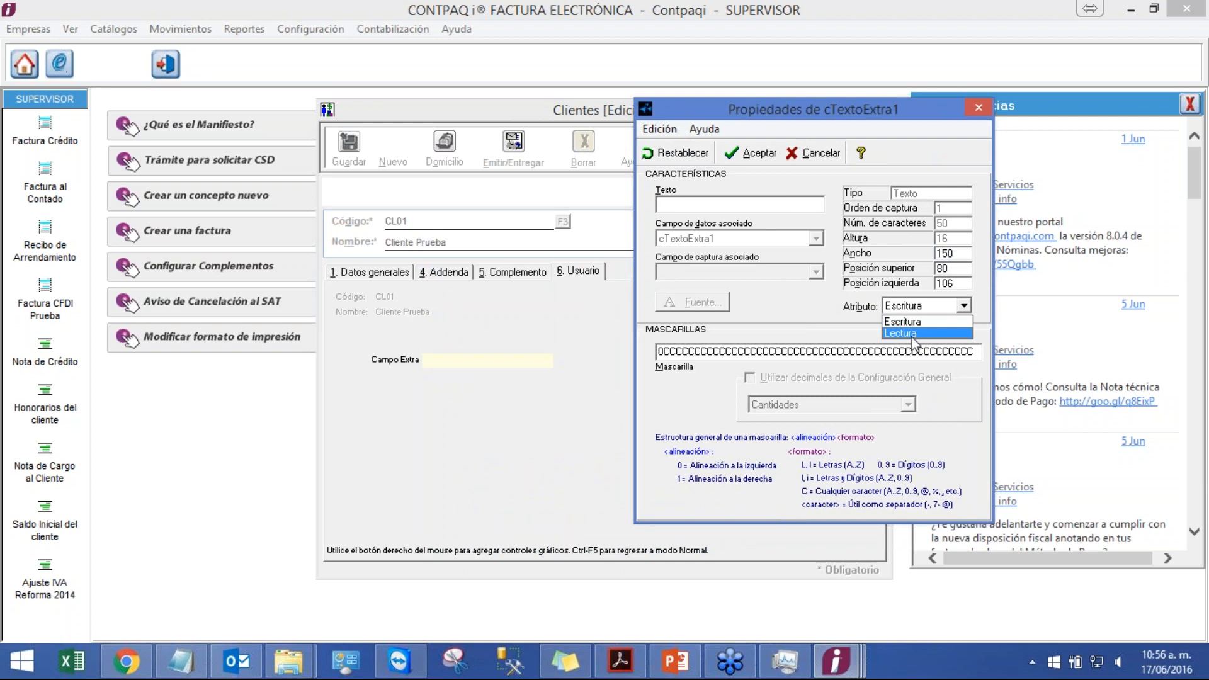
left_click(804, 349)
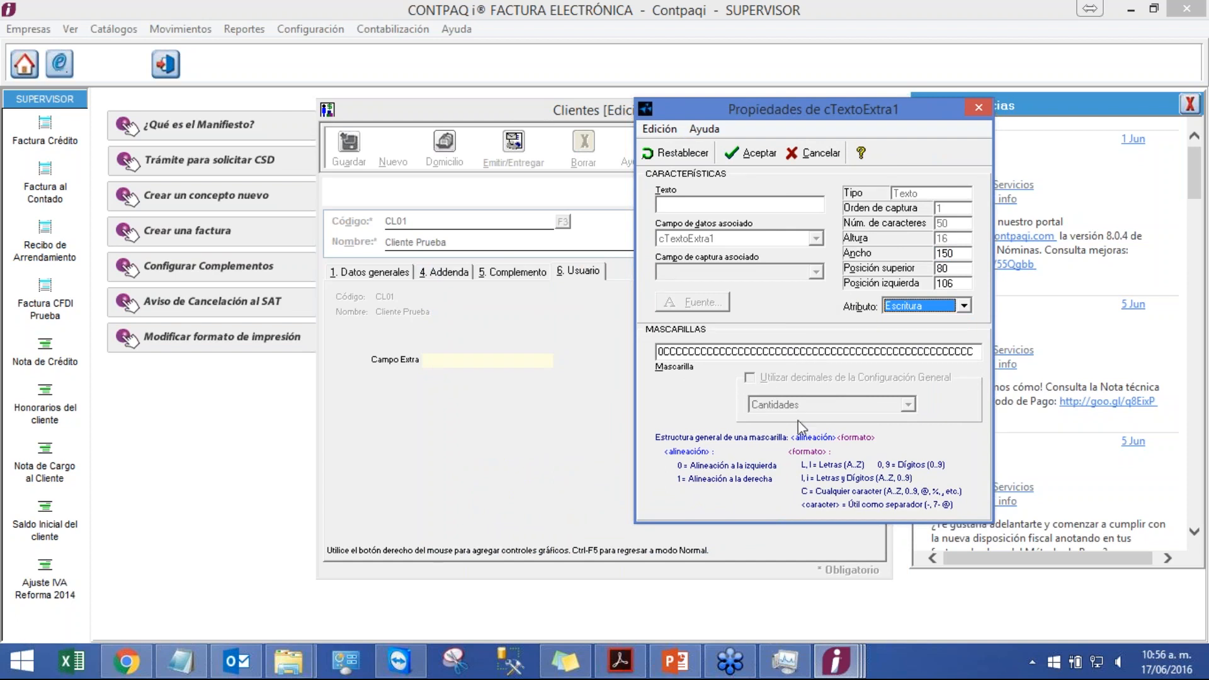
left_click(677, 351)
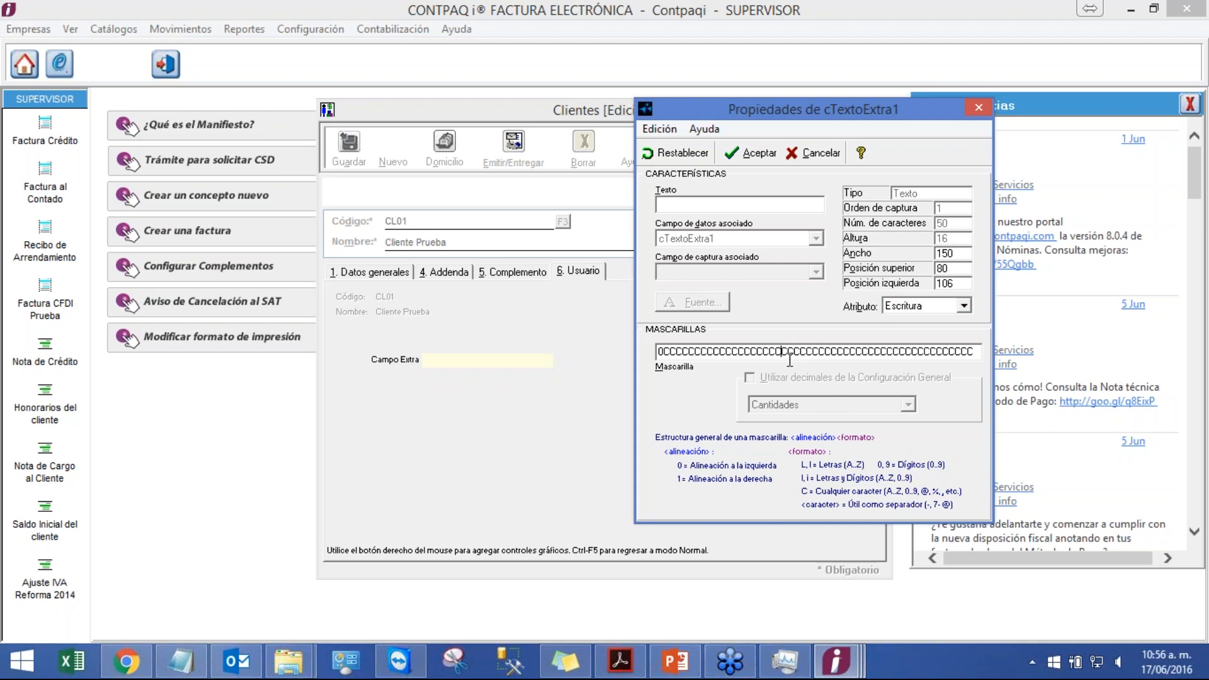
key("Right")
key("Right")
key("Right")
key("Right")
key("Right")
key("Right")
key("Right")
key("Right")
key("Right")
key("Right")
key("Right")
key("Right")
key("Right")
key("Right")
key("Right")
key("Right")
key("Right")
key("Right")
key("Right")
key("Right")
key("Right")
key("Right")
key("Right")
key("Right")
key("Right")
key("Left")
key("Left")
key("Left")
key("Left")
key("Left")
key("Left")
key("Left")
key("Left")
key("Left")
key("Left")
key("Left")
key("Left")
key("Left")
key("Left")
key("Left")
key("Left")
key("Left")
key("Left")
key("Left")
key("Left")
left_click(743, 158)
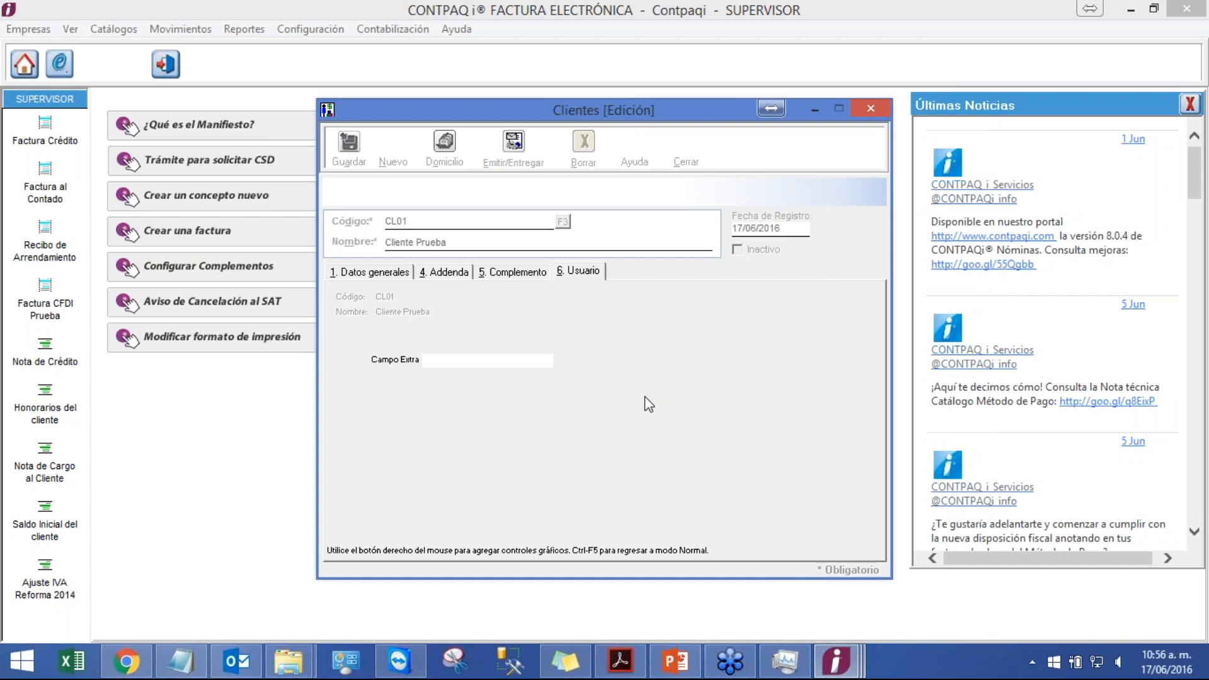
Step: Leave configurable interface mode and save the dialog layout changes
key("ctrl+F5")
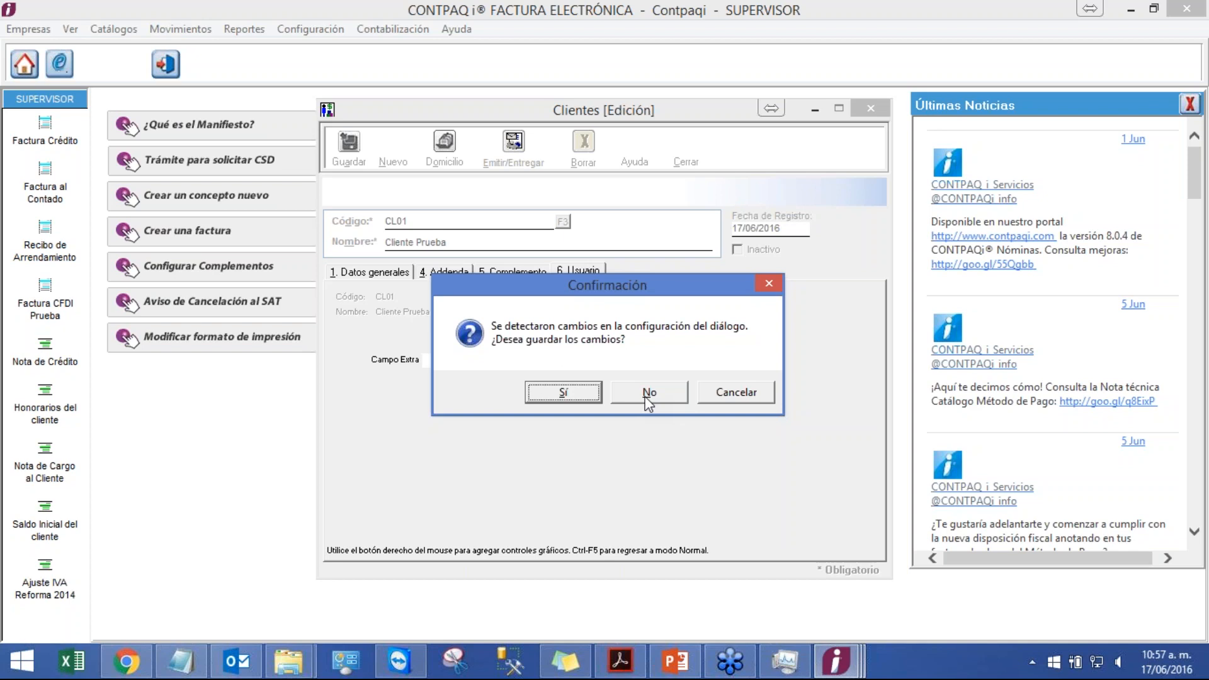
left_click(560, 398)
Step: Enter Prueba in the client's Campo Extra field on the Usuario tab and save the client
left_click(394, 274)
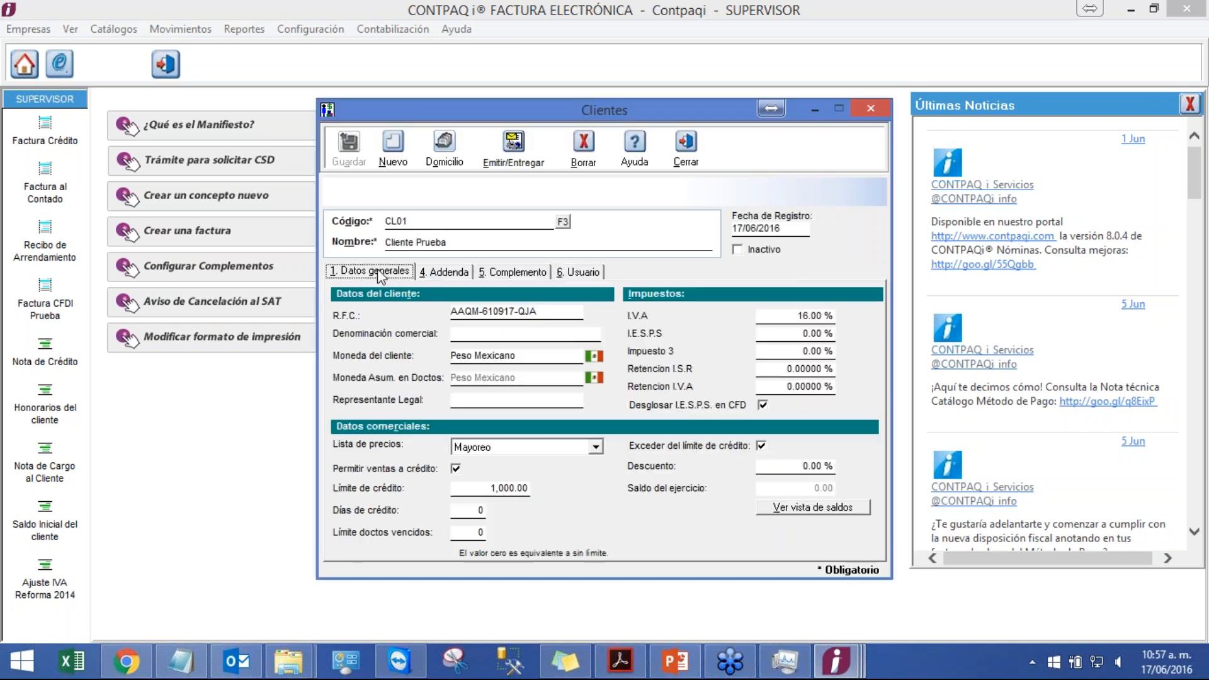
left_click(578, 272)
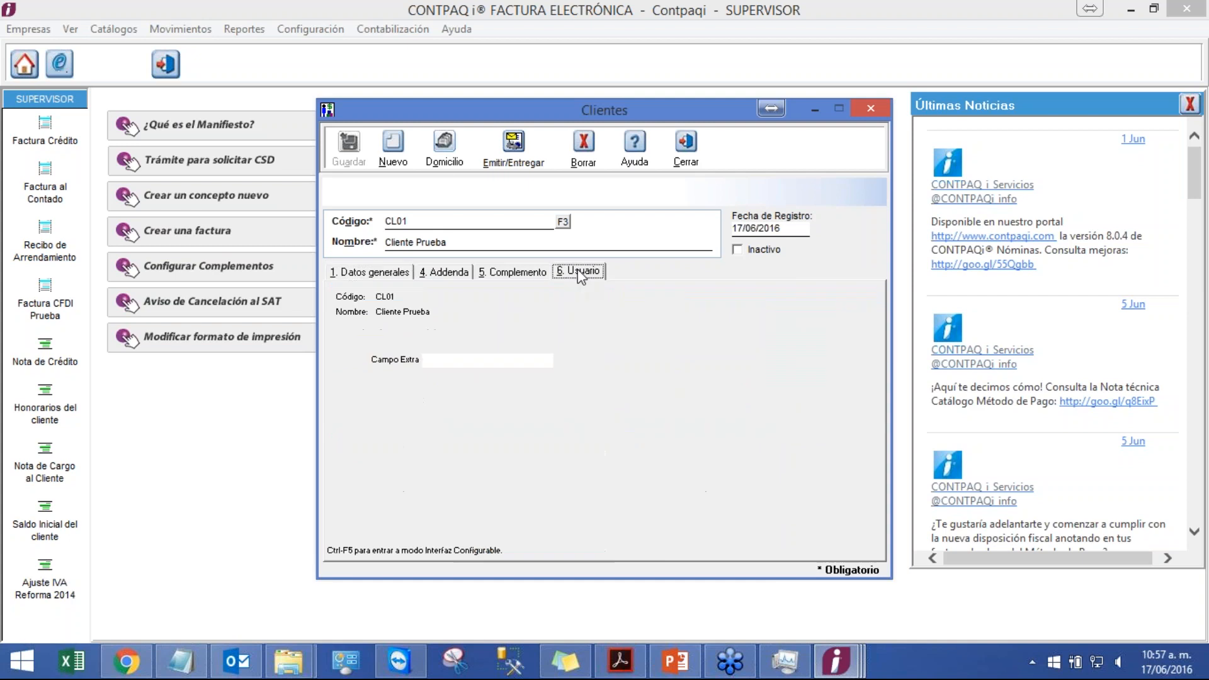
left_click(372, 272)
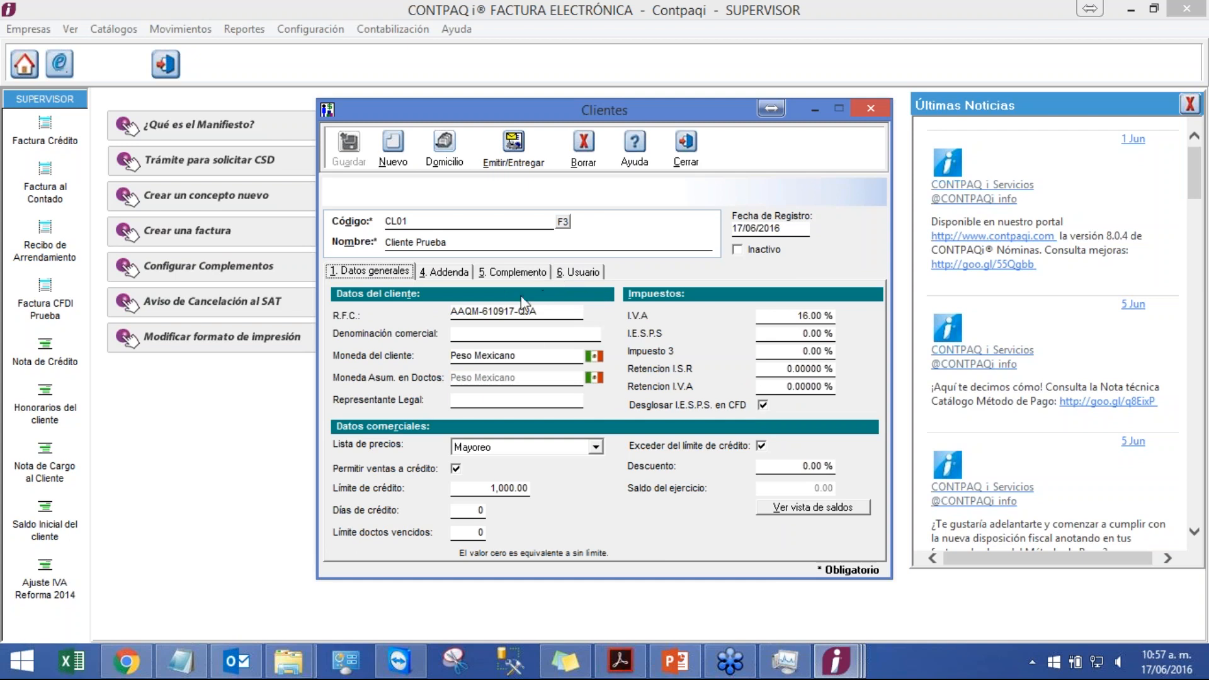
left_click(585, 275)
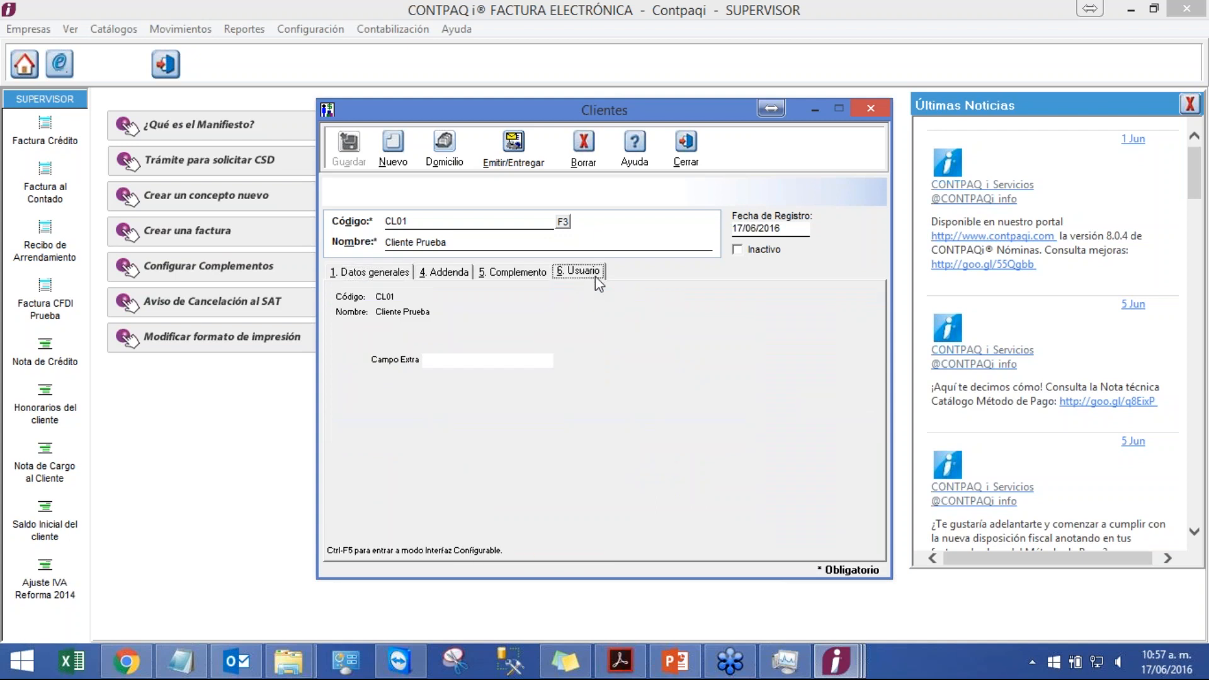
left_click(478, 362)
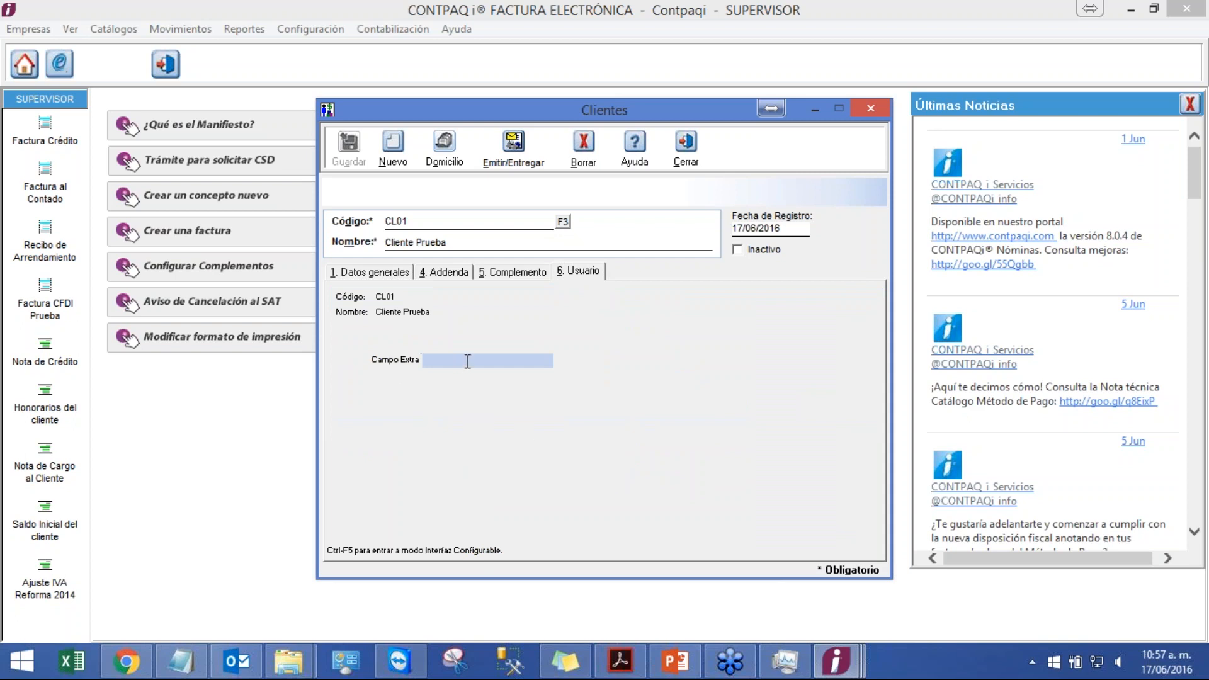
type("Prueba")
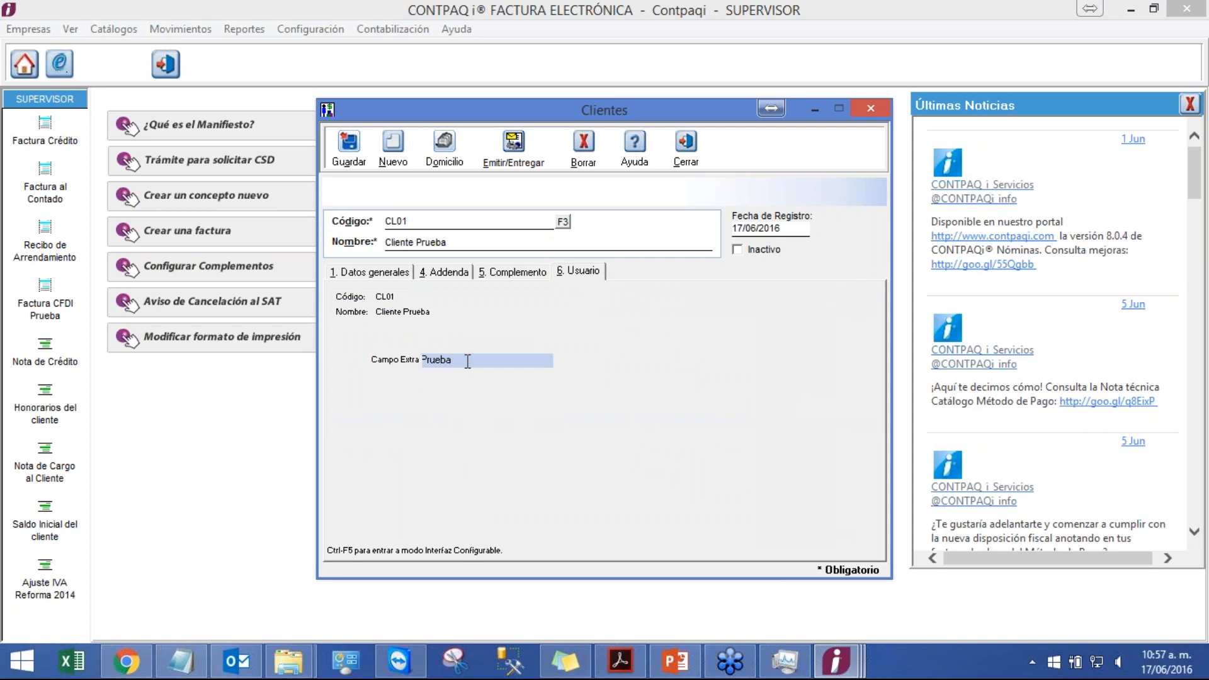
left_click(349, 143)
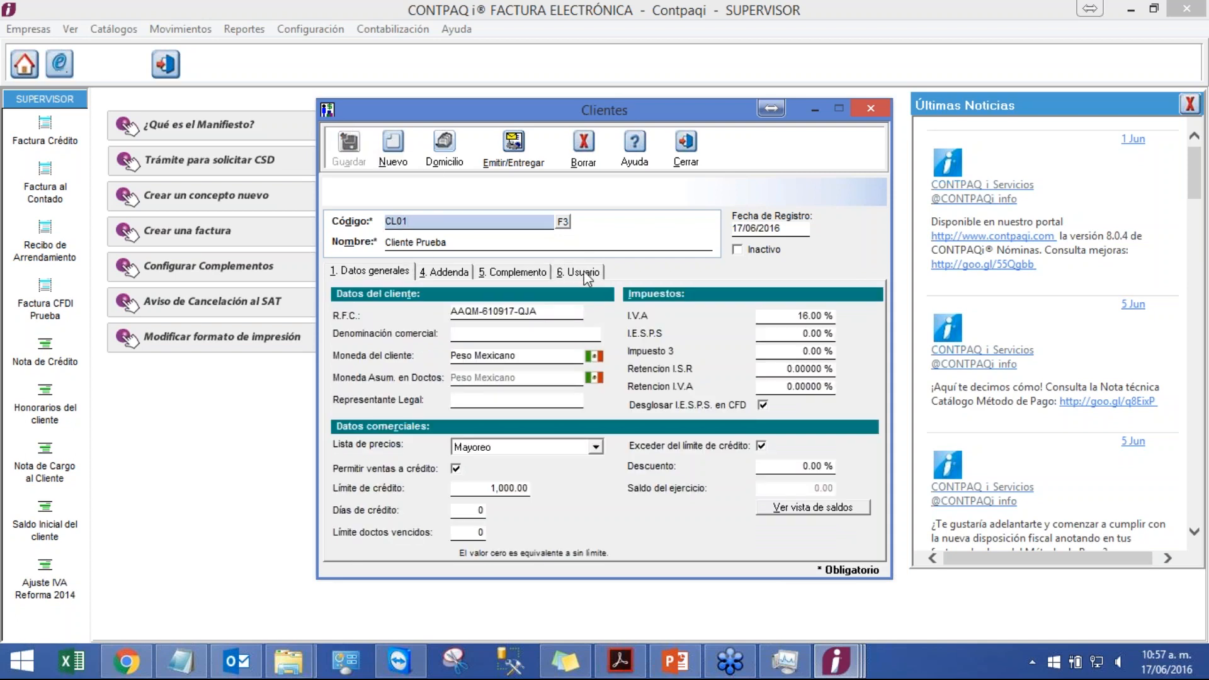
left_click(585, 275)
left_click(423, 359)
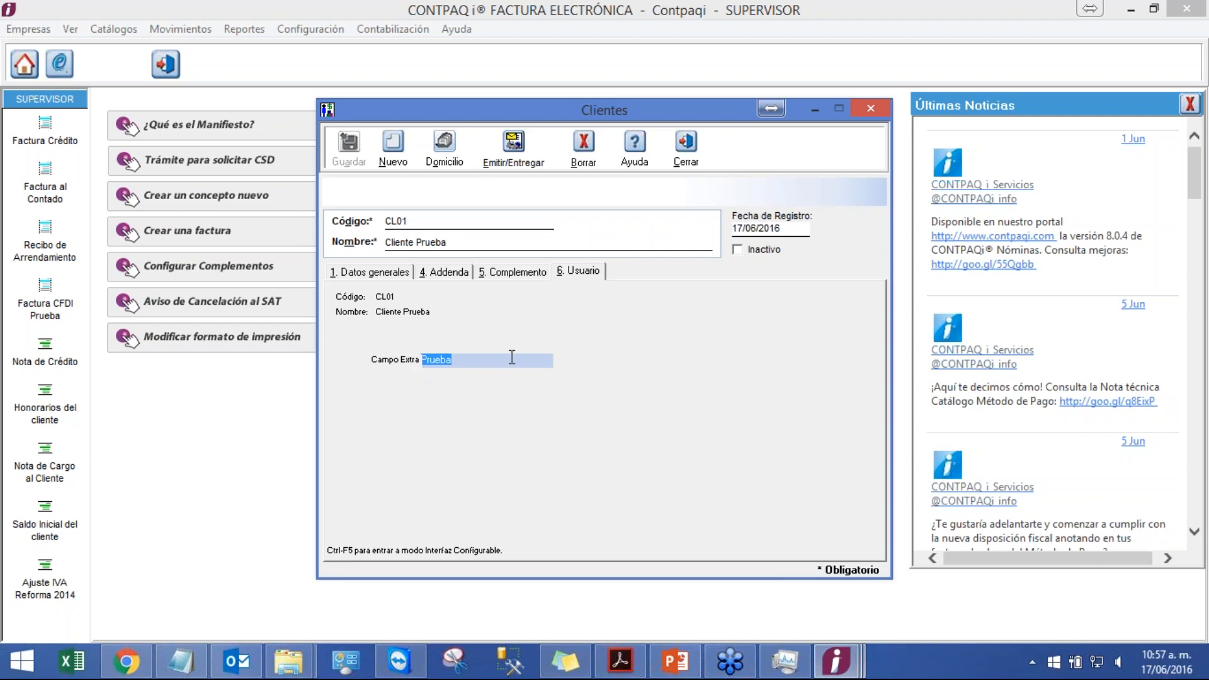
Step: Switch to the presentation and view the Interfaz configurable slide in the slideshow
mouse_move(689, 659)
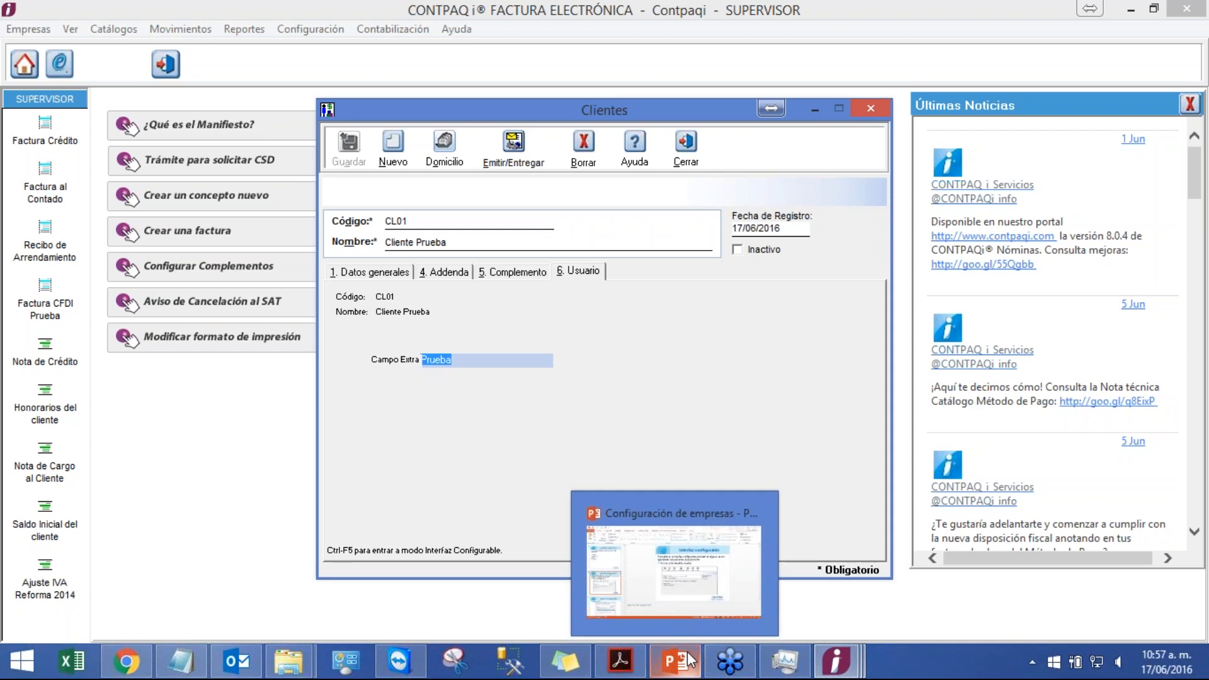
left_click(687, 541)
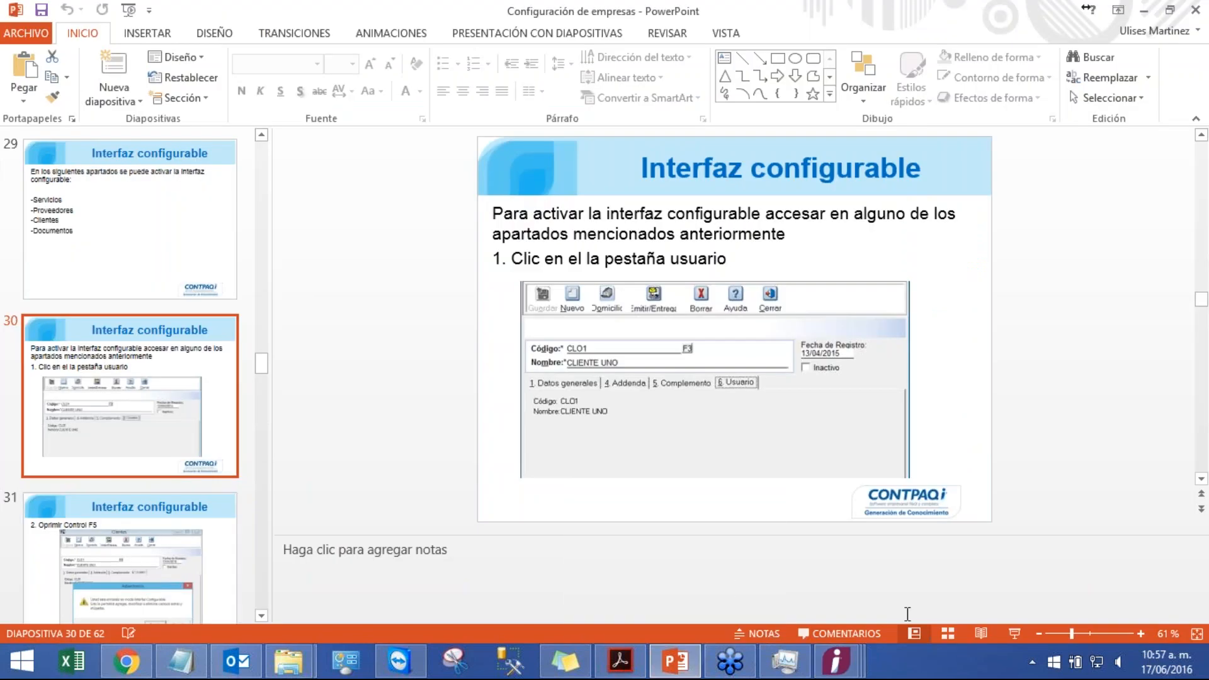
left_click(1011, 634)
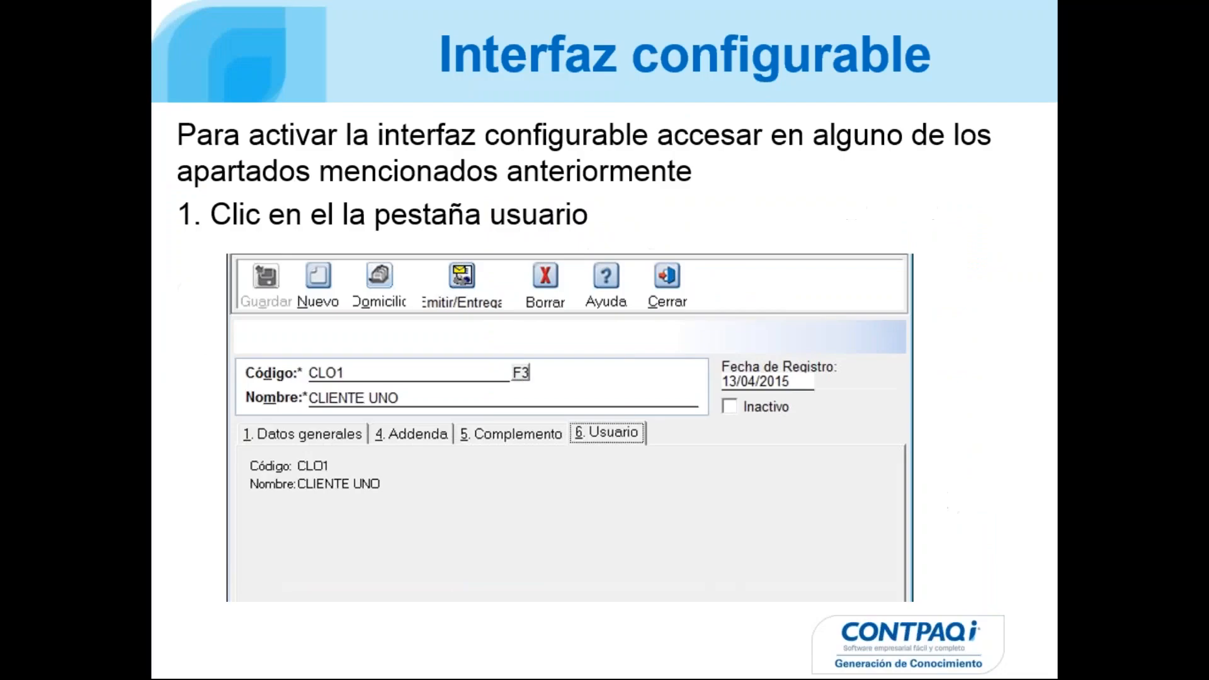
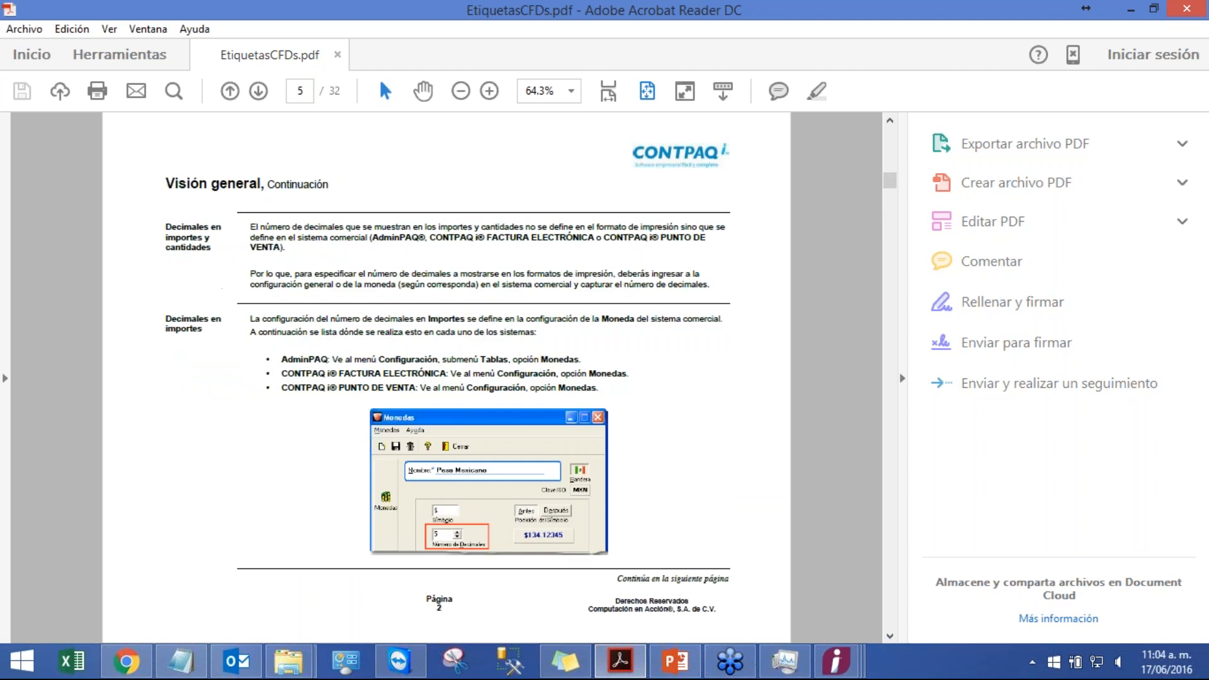
Step: Scroll through the EtiquetasCFDs PDF to review its fiscal and non-fiscal template label tables
scroll(446, 377, "down", 3)
scroll(446, 378, "down", 1)
scroll(445, 378, "up", 1)
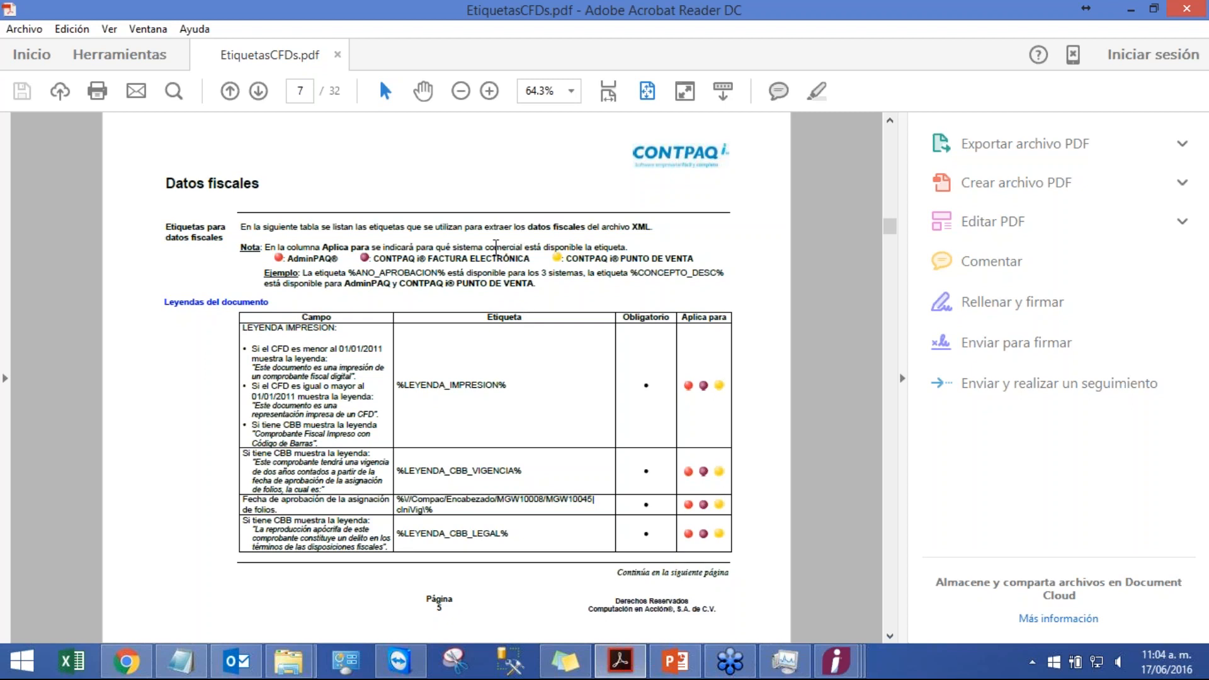
scroll(466, 272, "down", 1)
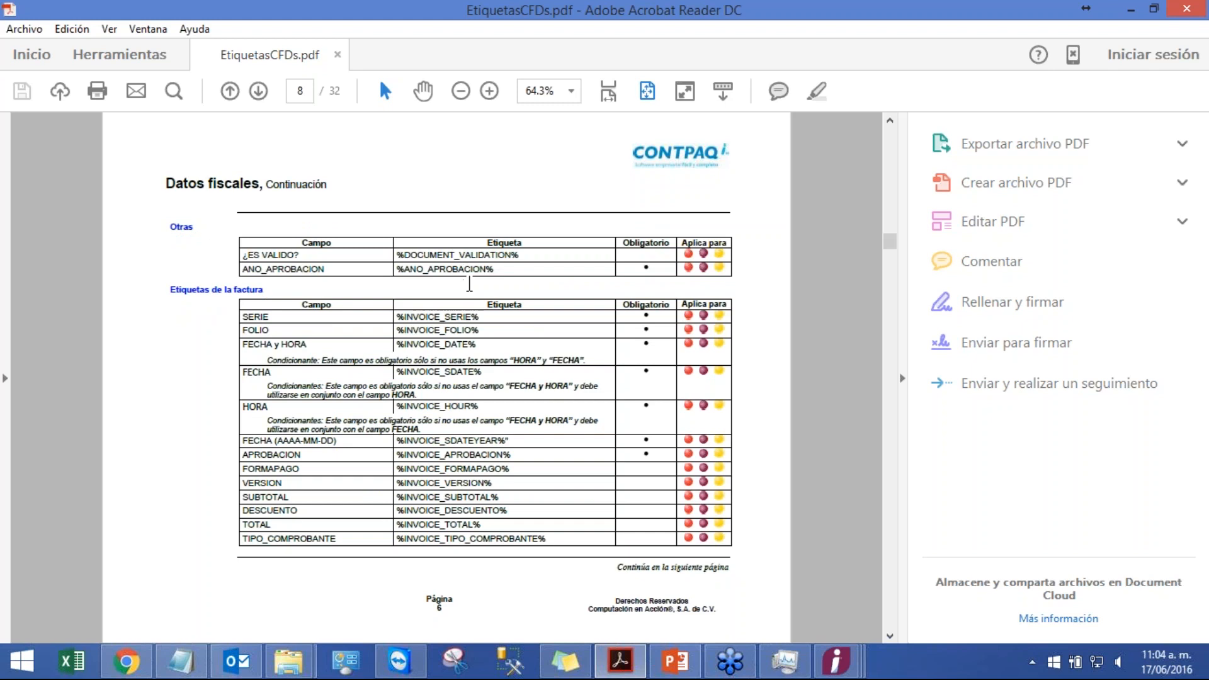
scroll(469, 284, "down", 2)
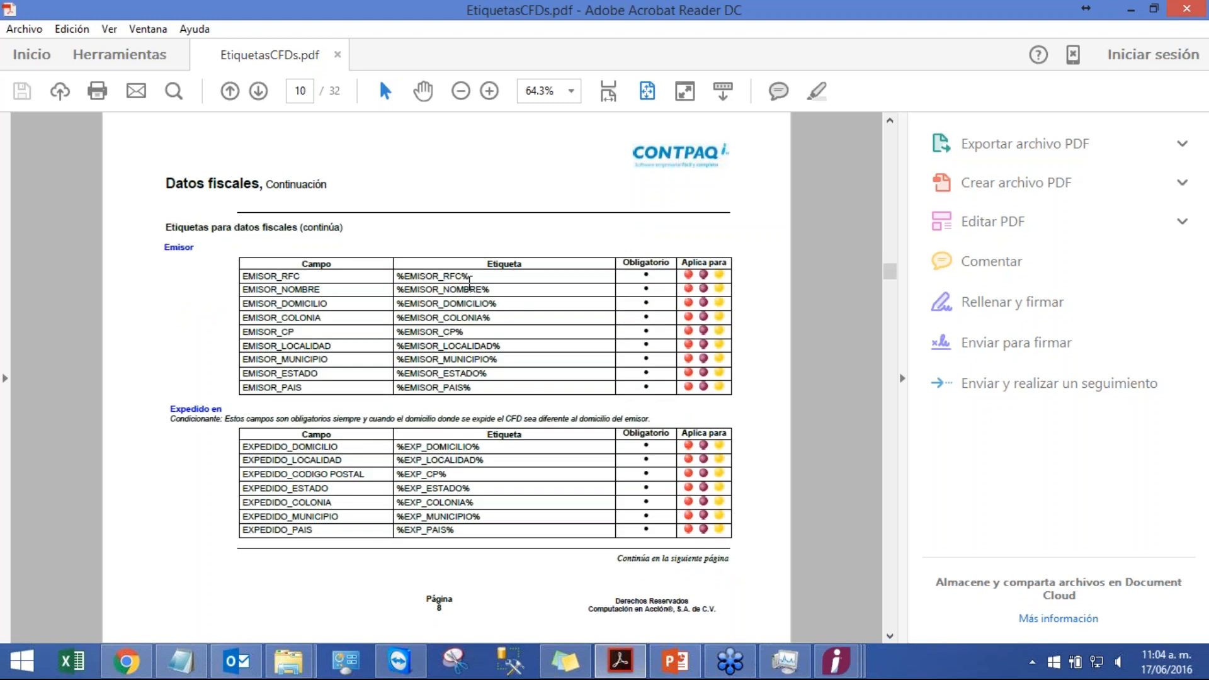
scroll(469, 285, "down", 1)
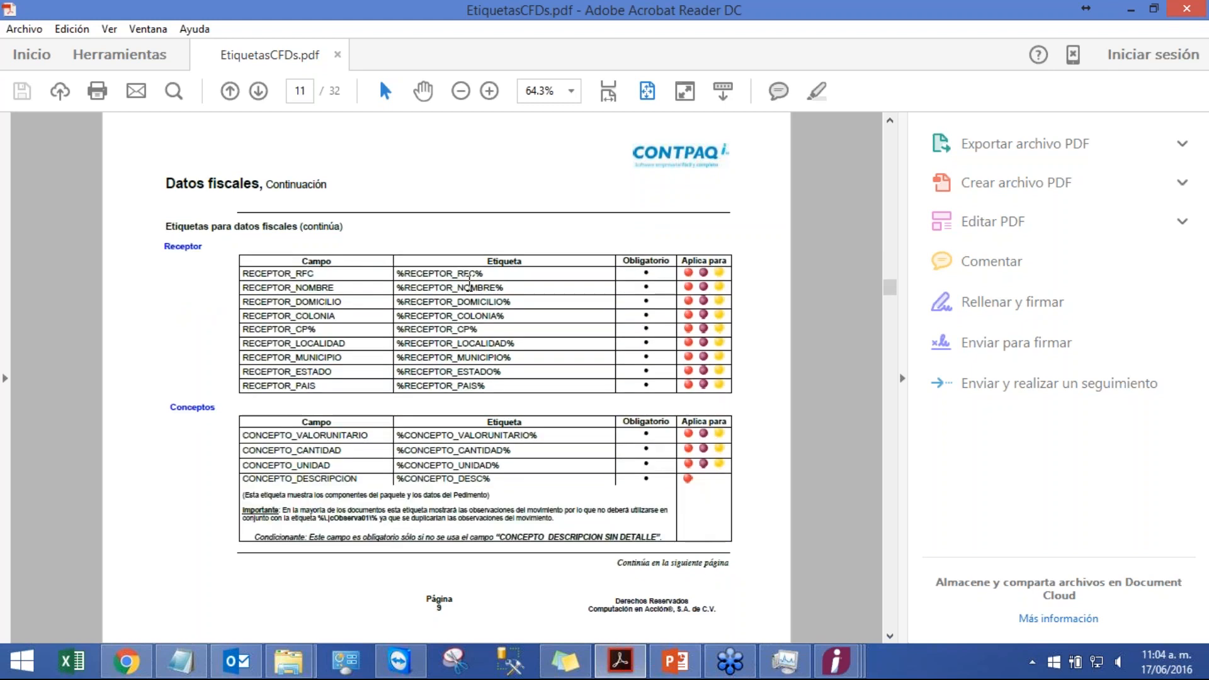
scroll(469, 285, "down", 1)
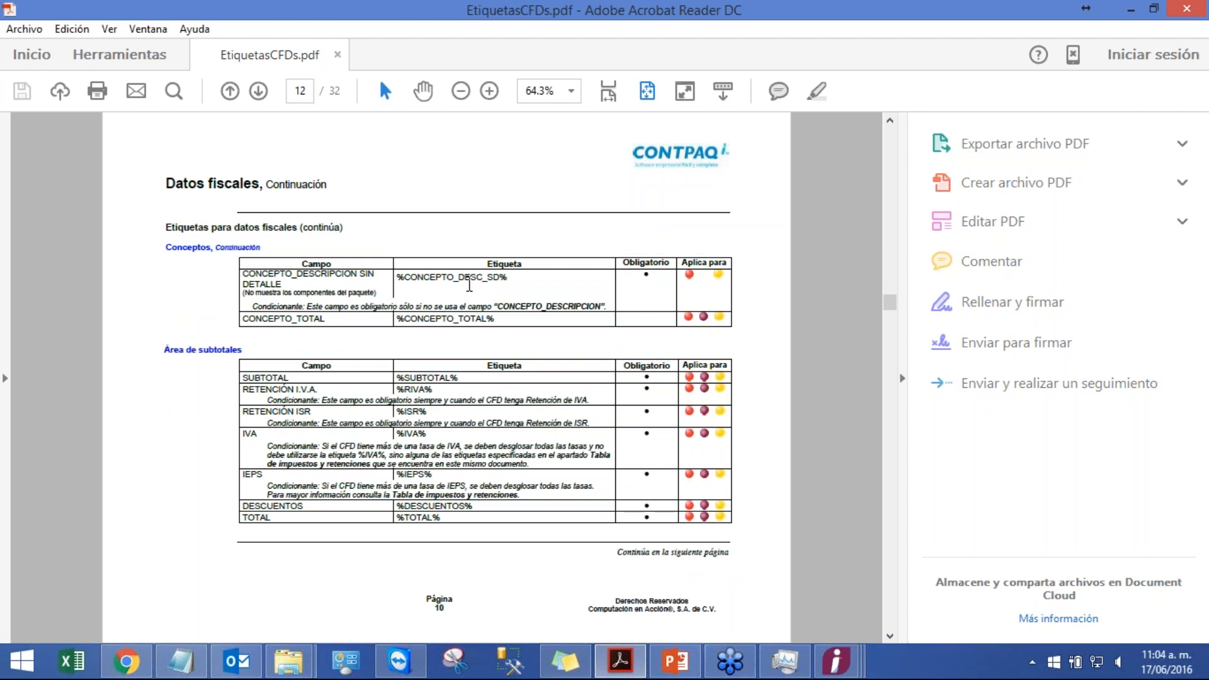
scroll(469, 285, "down", 2)
scroll(469, 285, "down", 1)
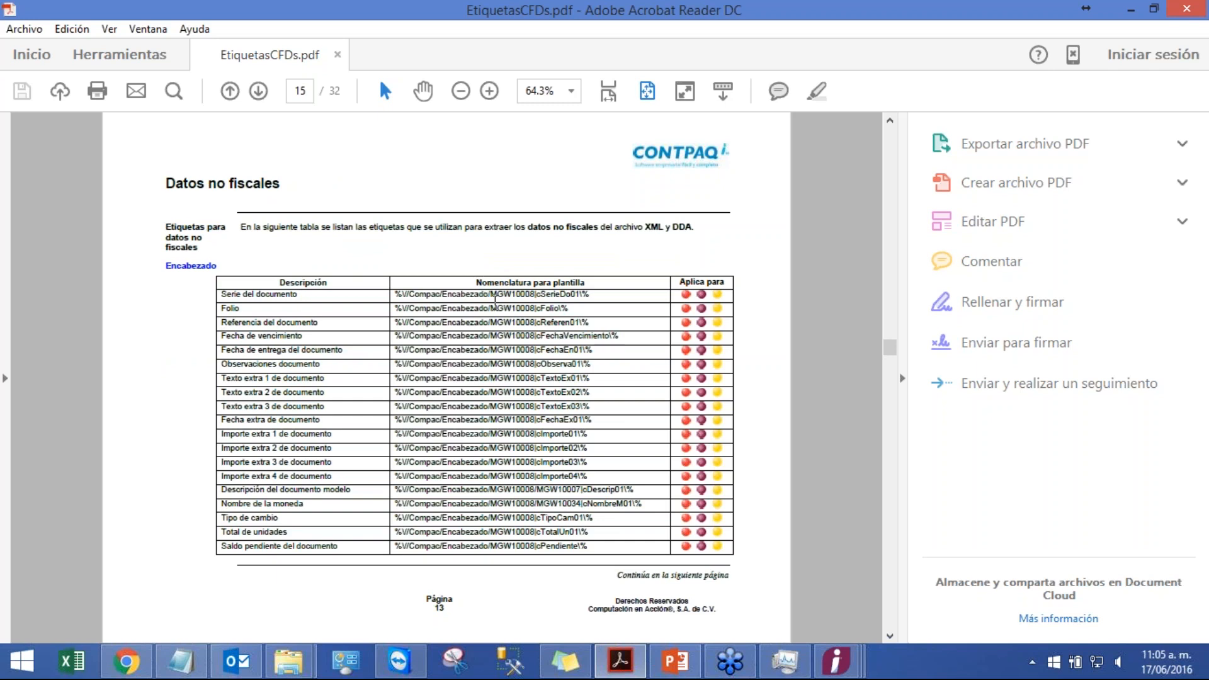
scroll(494, 301, "down", 1)
scroll(494, 296, "down", 7)
scroll(446, 378, "down", 1)
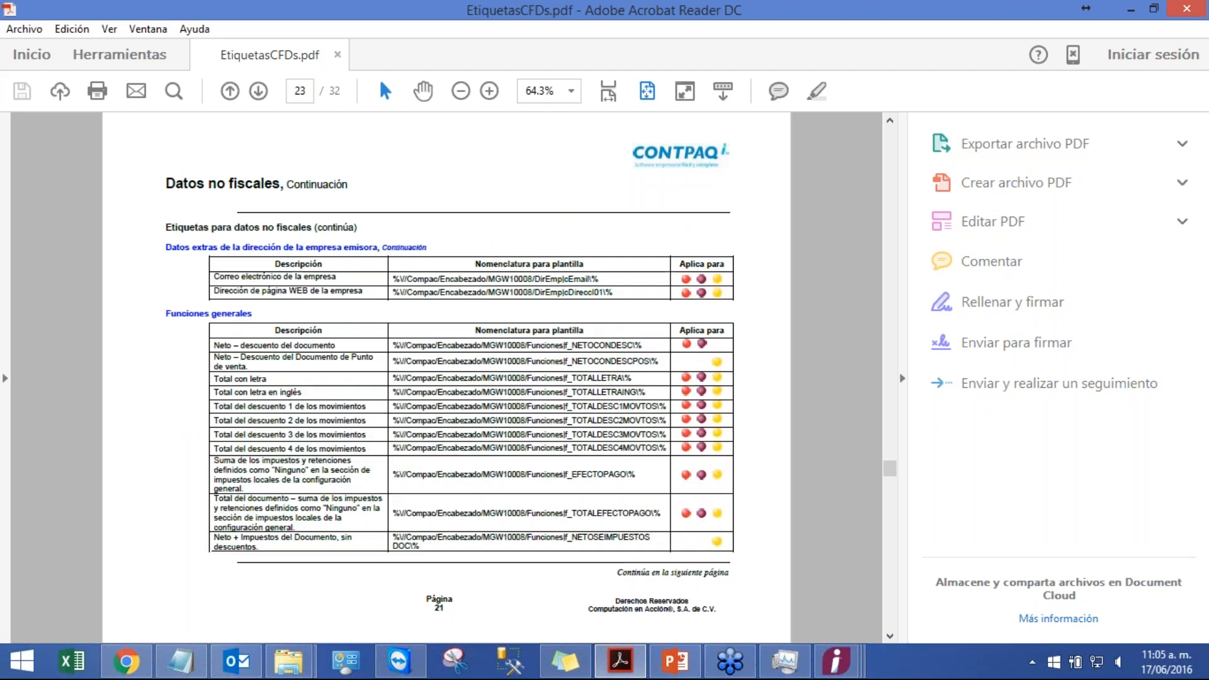
scroll(446, 378, "down", 1)
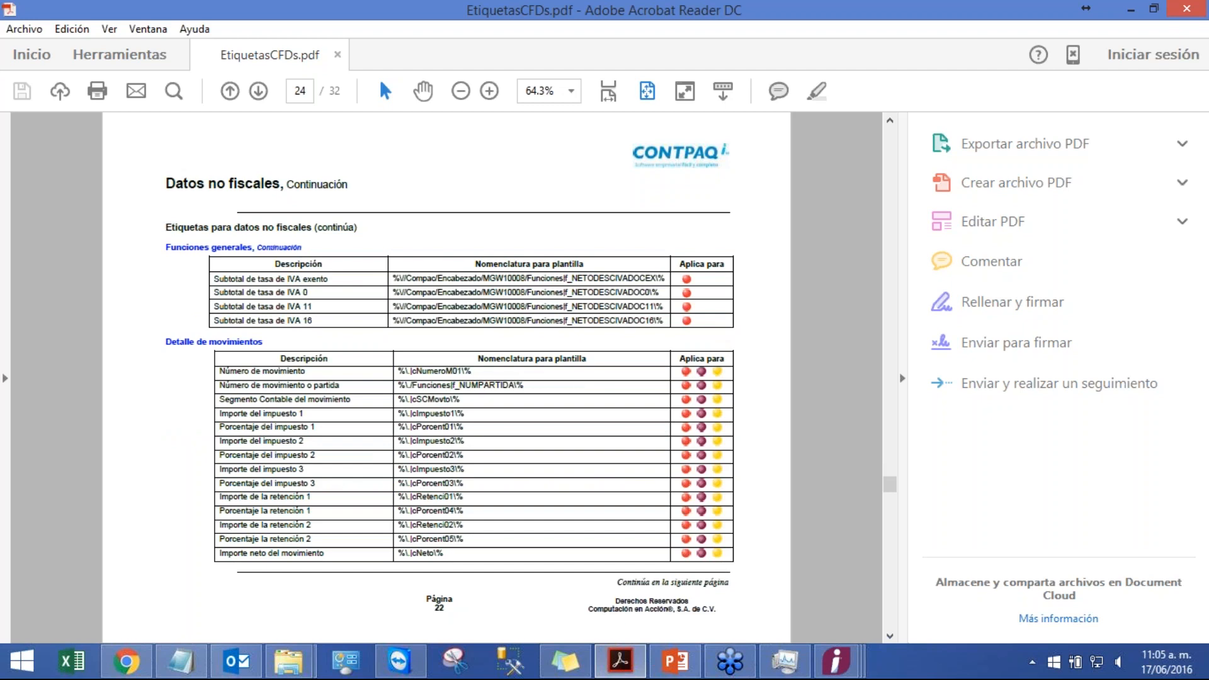
scroll(474, 378, "down", 3)
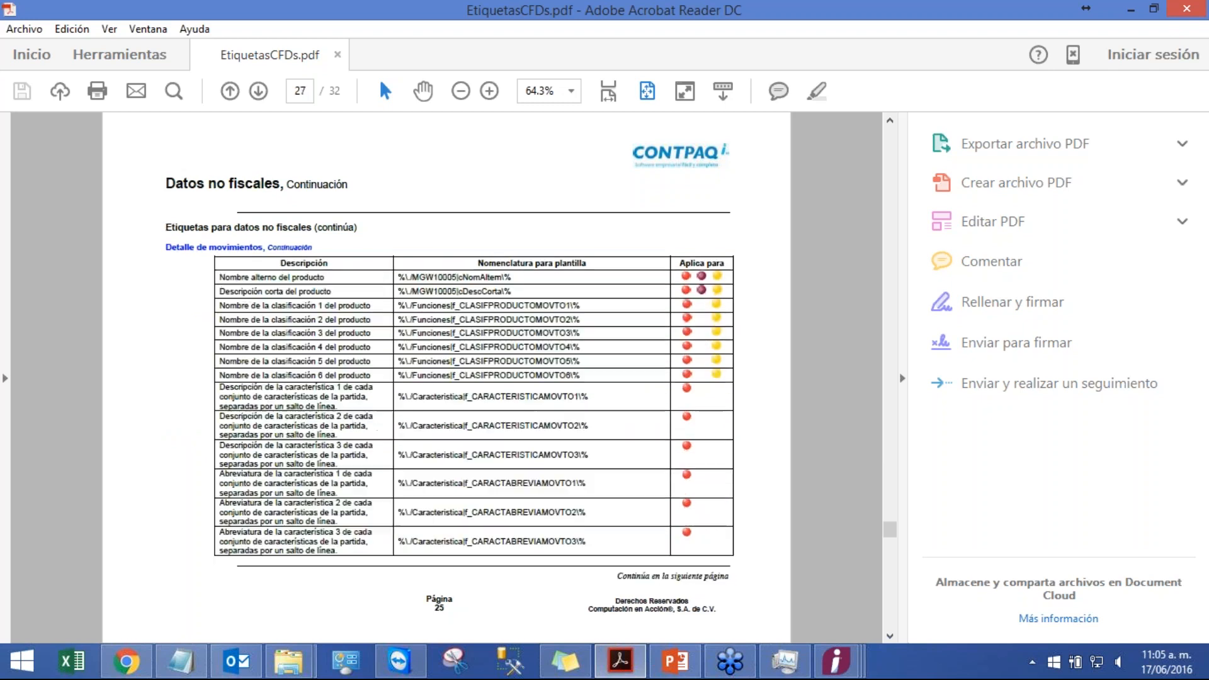
scroll(492, 272, "down", 4)
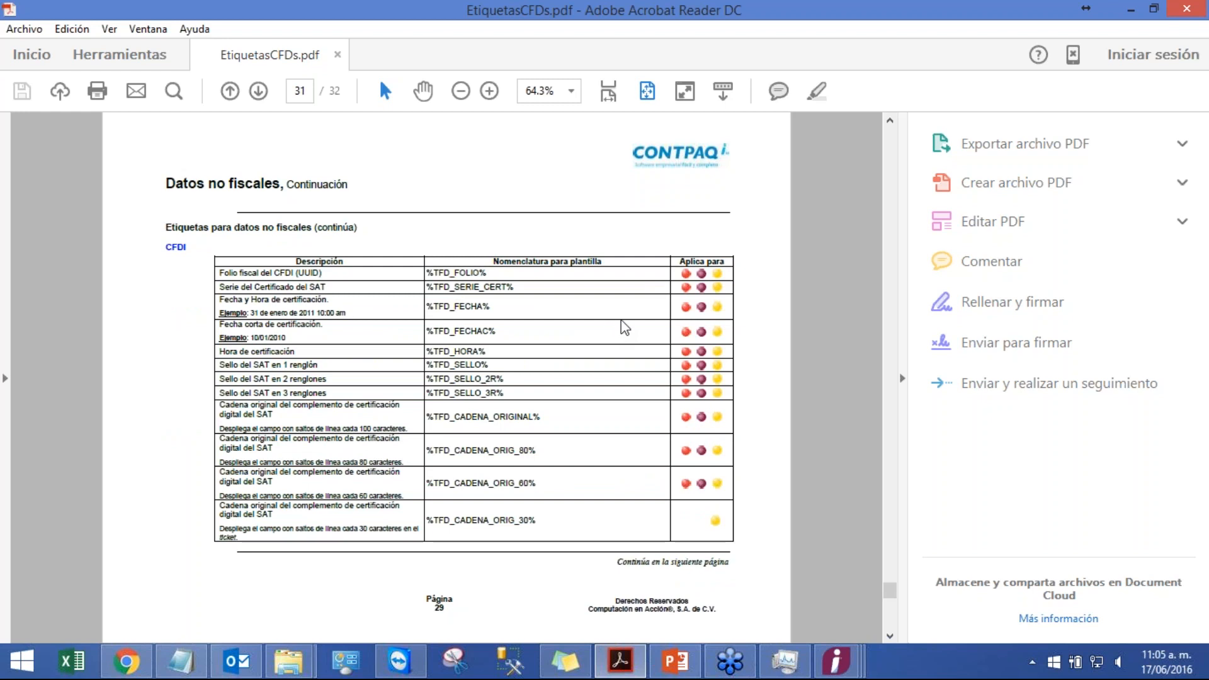
scroll(625, 327, "down", 2)
Step: Minimize the PDF reader and switch to the Facturacion templates folder
left_click(1201, 8)
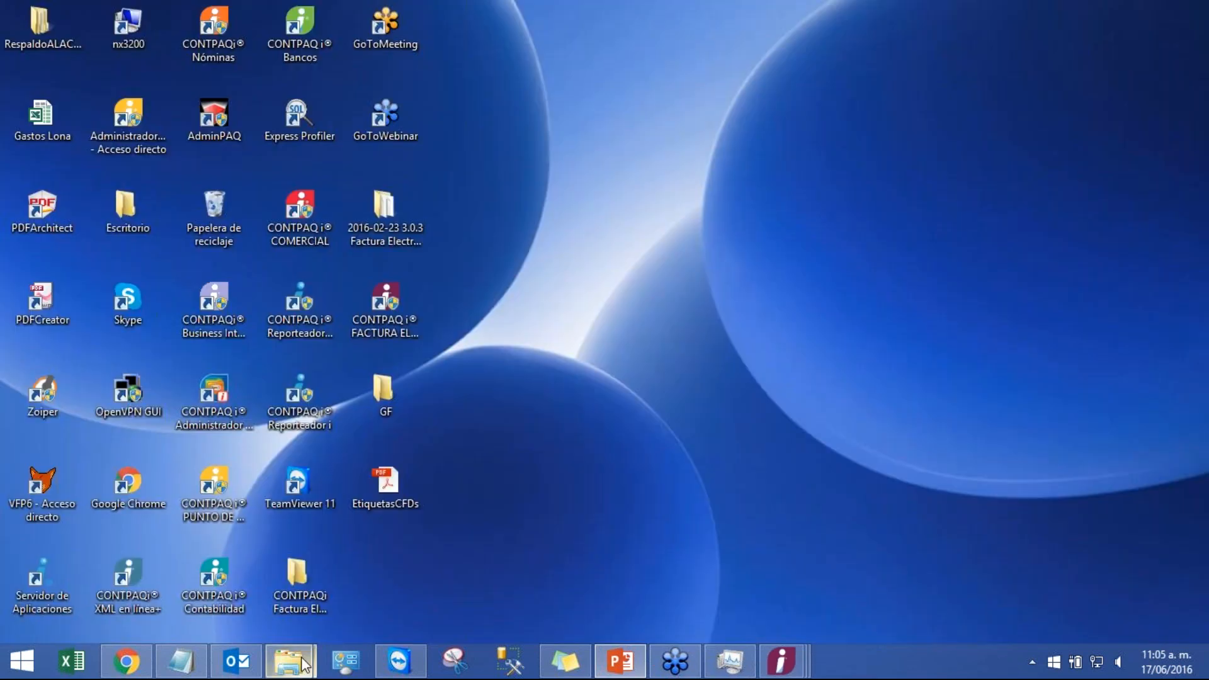
mouse_move(304, 664)
left_click(387, 581)
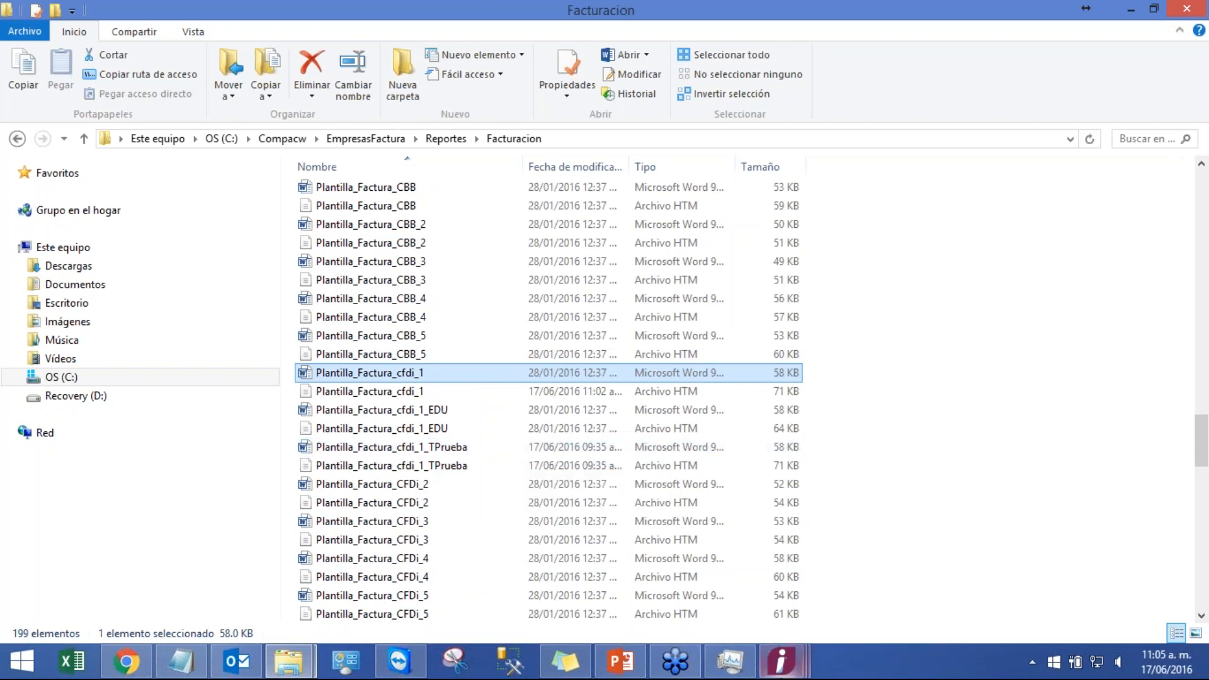
Step: Close the open client record and the Clientes - Todos los Clientes catalog window
left_click(782, 661)
left_click(951, 572)
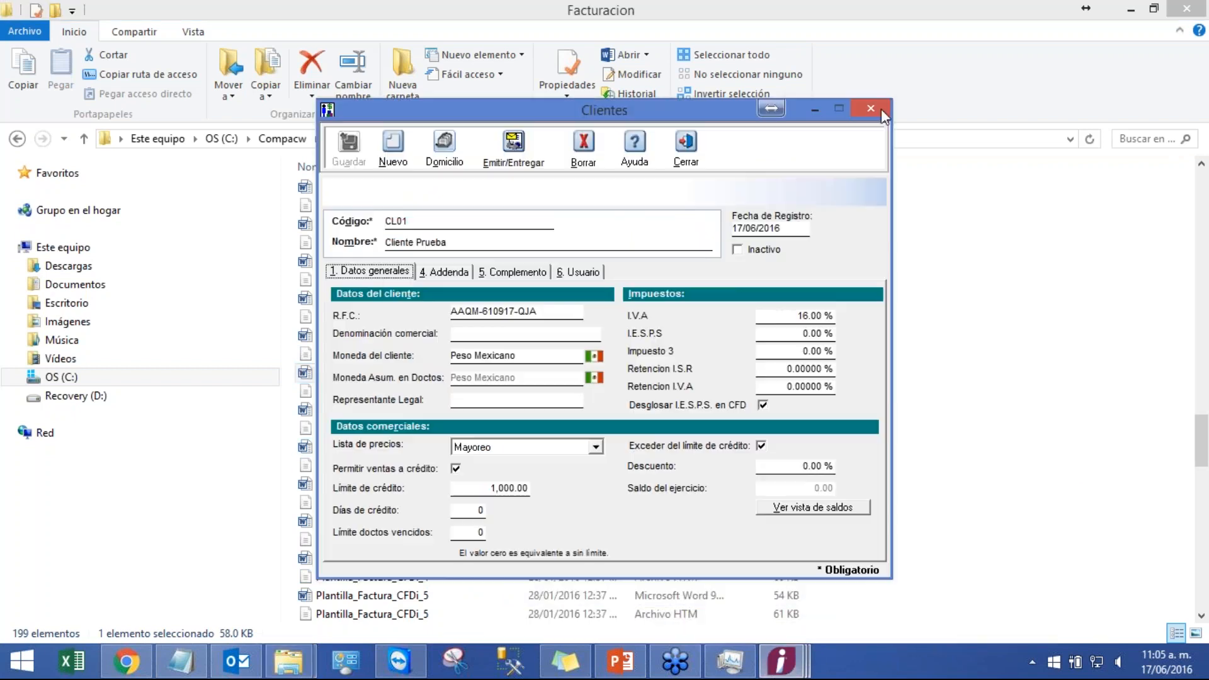
left_click(882, 110)
left_click(781, 661)
left_click(901, 606)
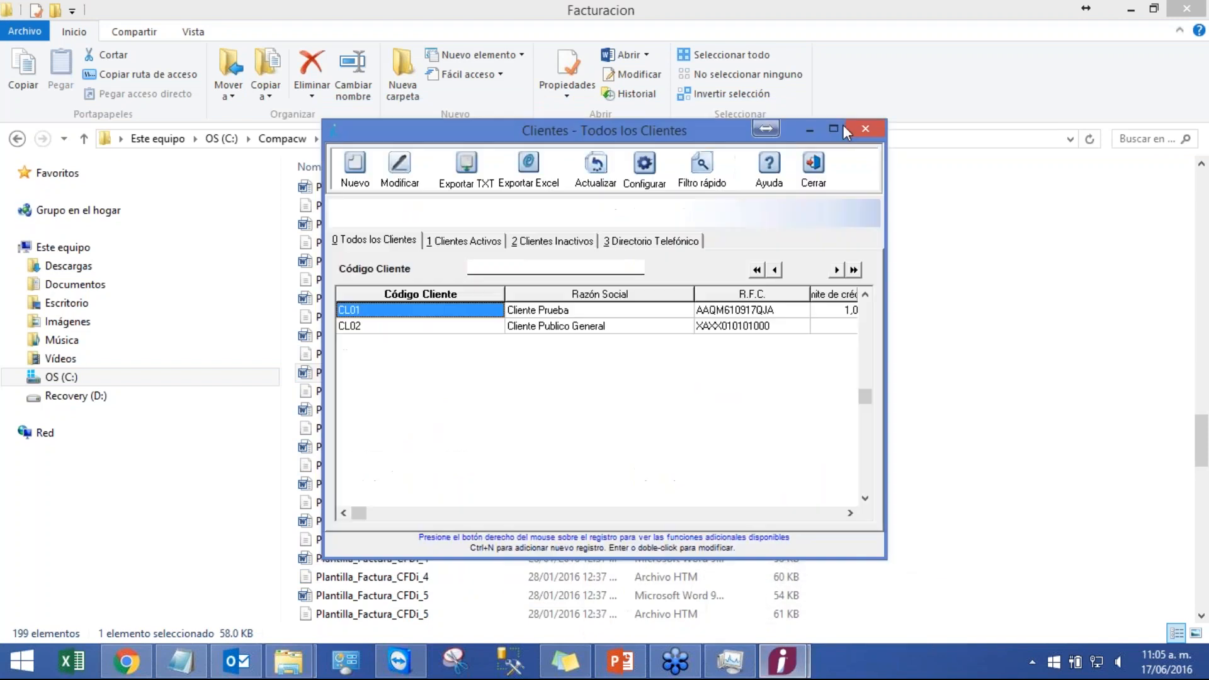
left_click(866, 130)
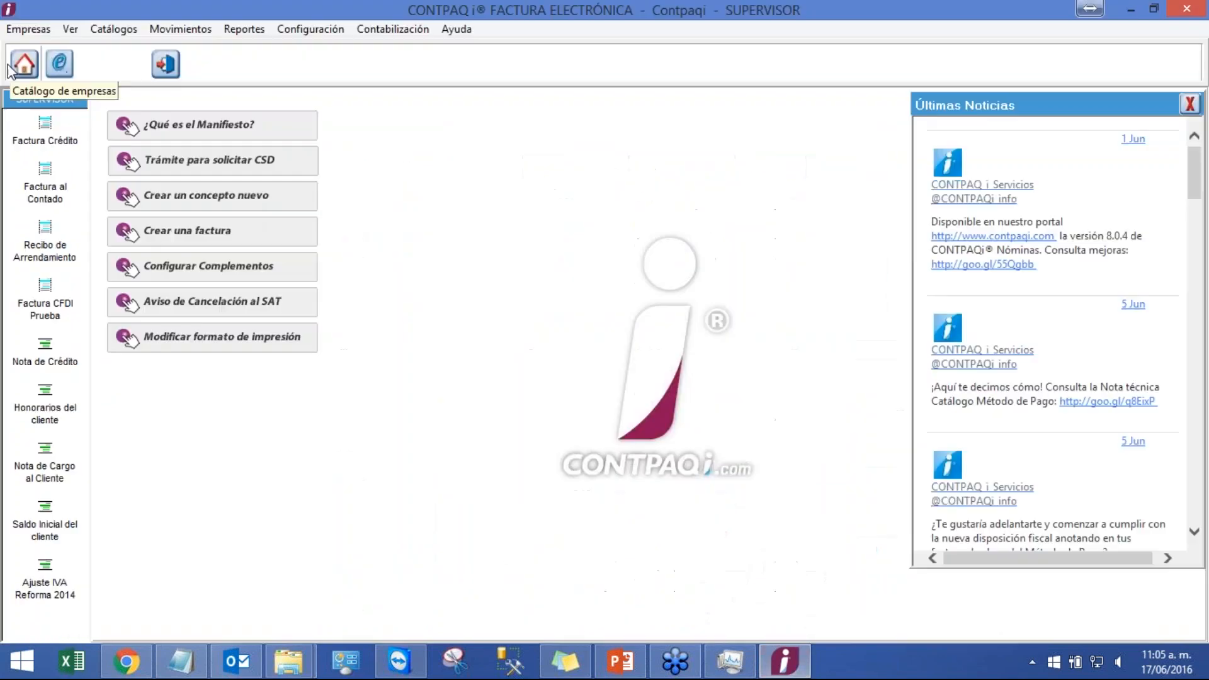
Step: Open the Empresa Prueba company
left_click(11, 68)
left_click(439, 315)
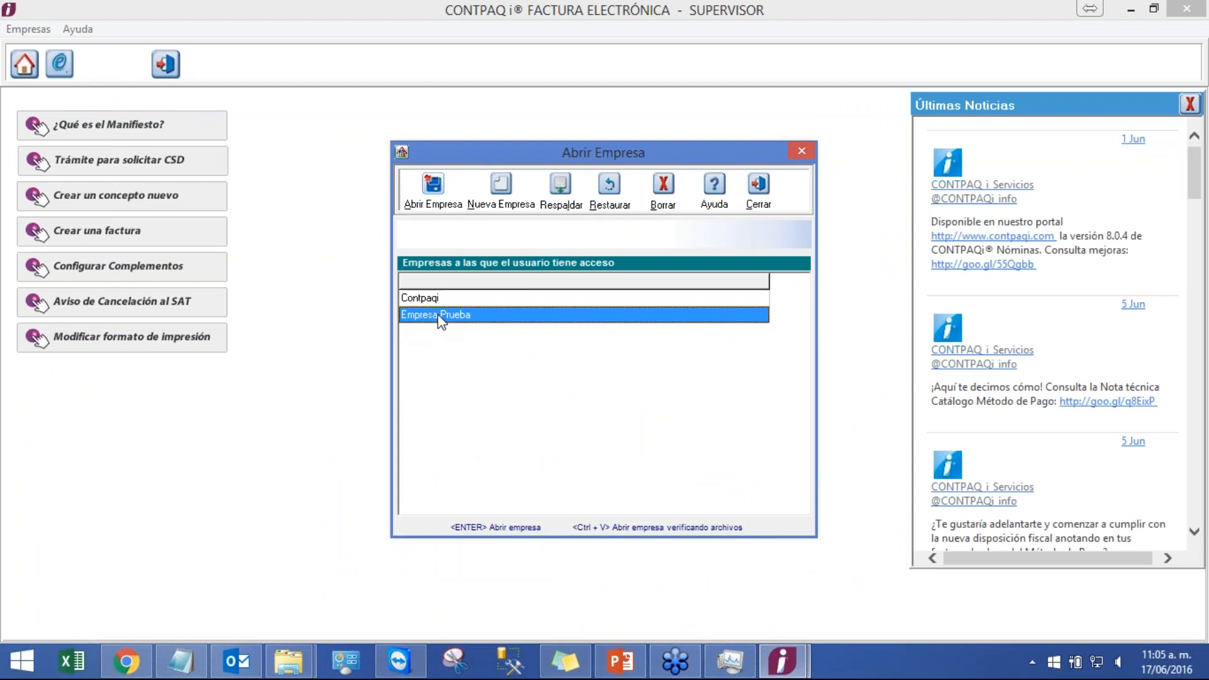
double_click(439, 315)
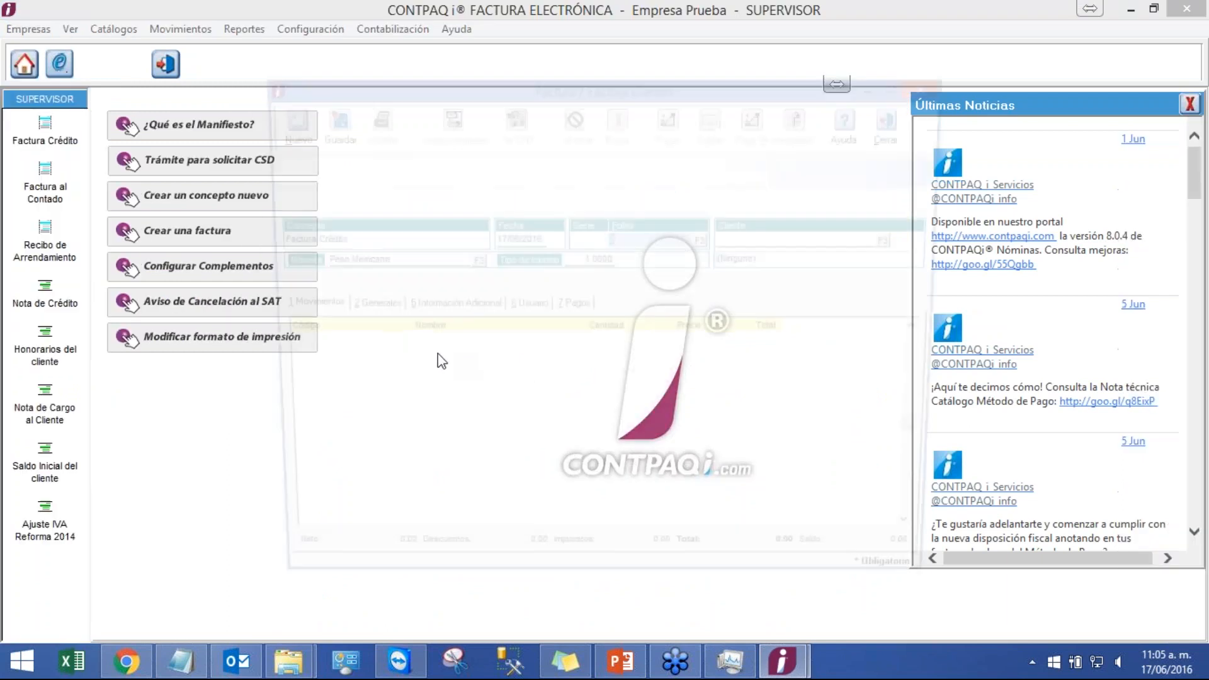
left_click(900, 123)
mouse_move(288, 661)
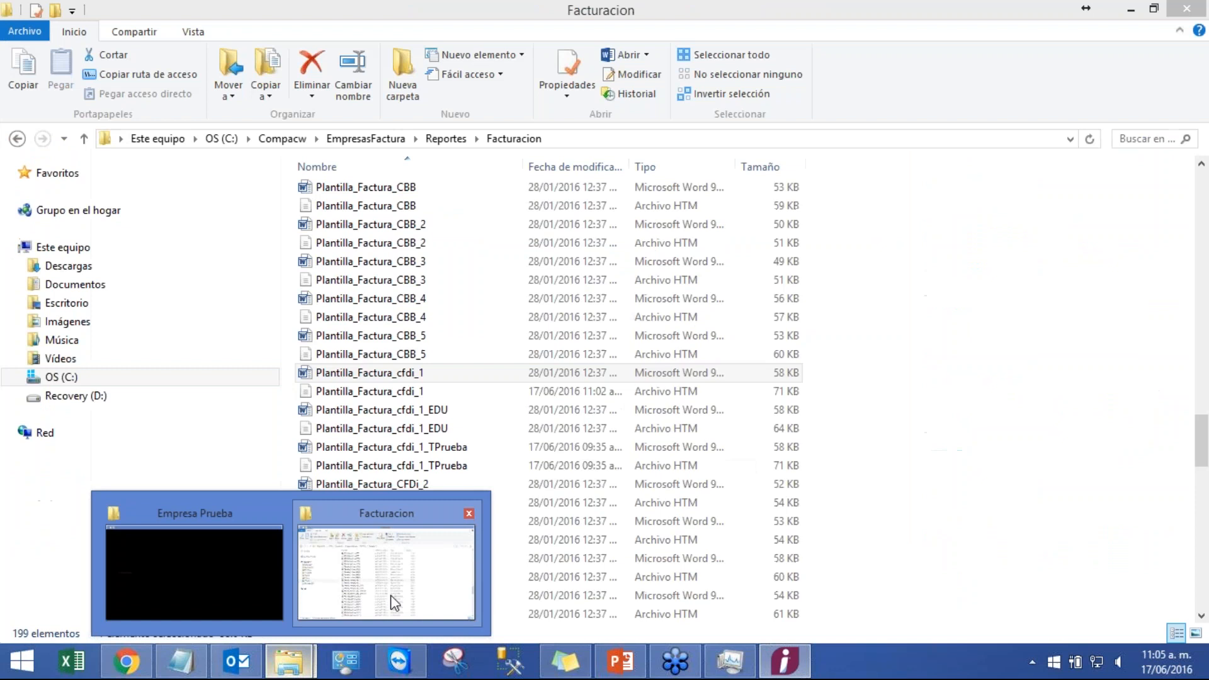
left_click(394, 603)
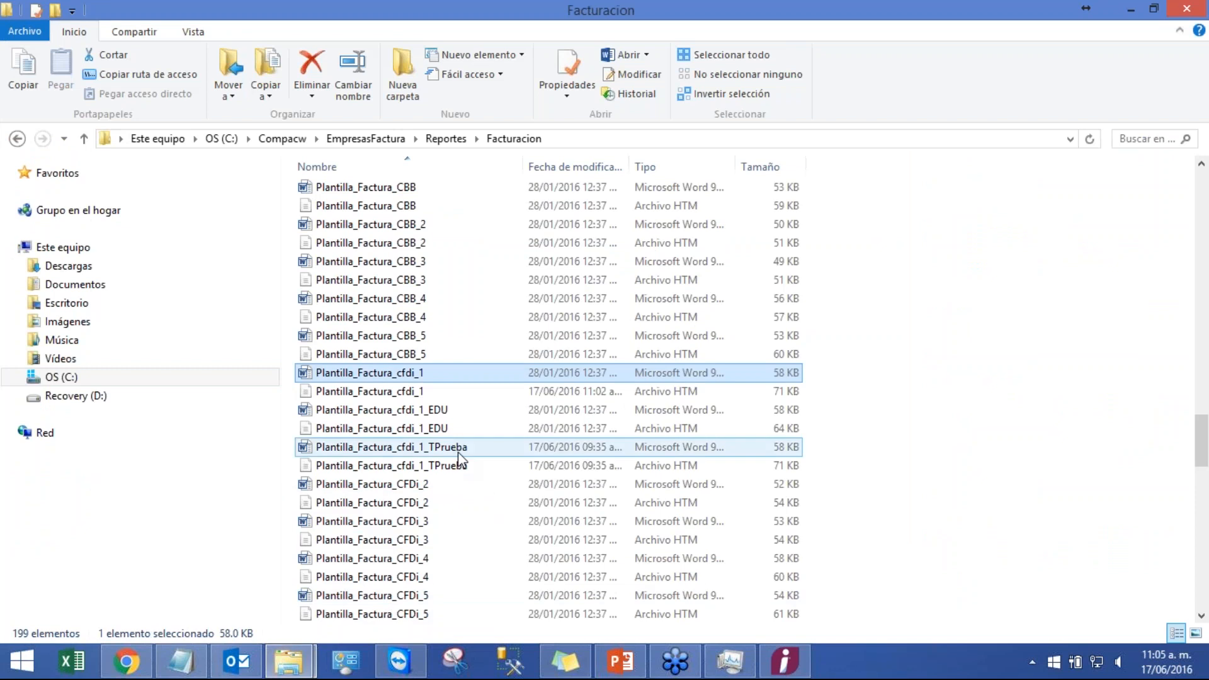
left_click(784, 661)
Step: Open the existing Factura Crédito document and check its Texto Extra value on the Usuario tab
left_click(181, 29)
mouse_move(201, 49)
left_click(359, 49)
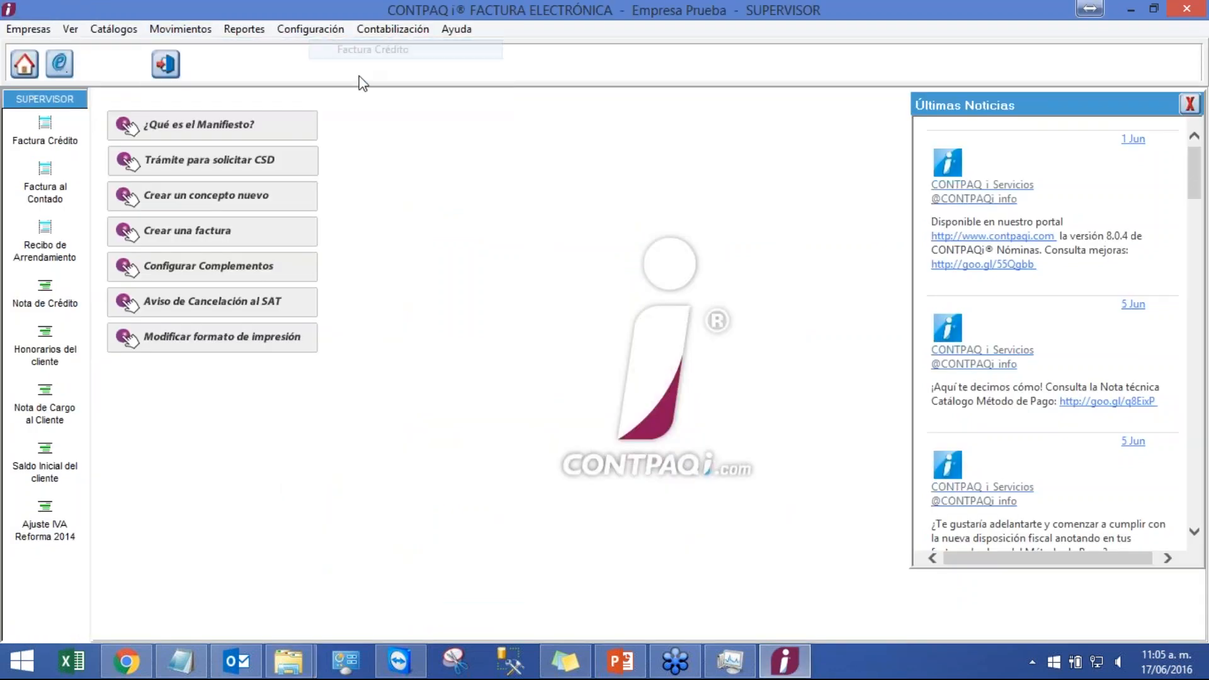
double_click(411, 306)
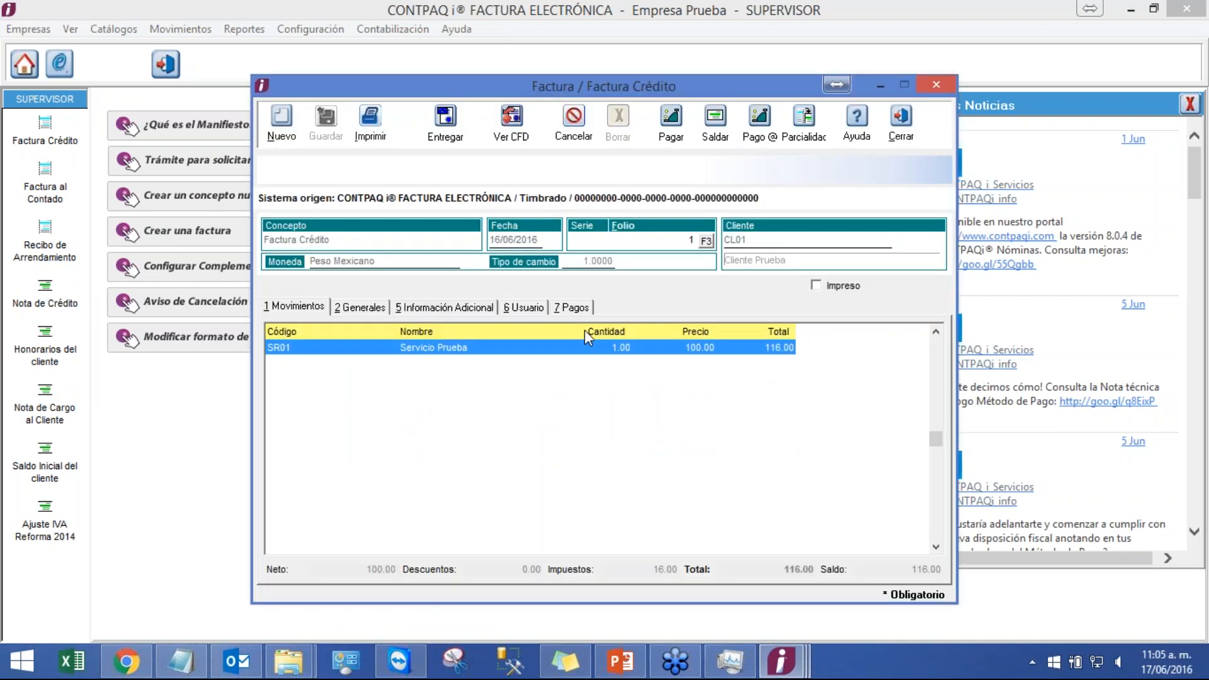
left_click(522, 311)
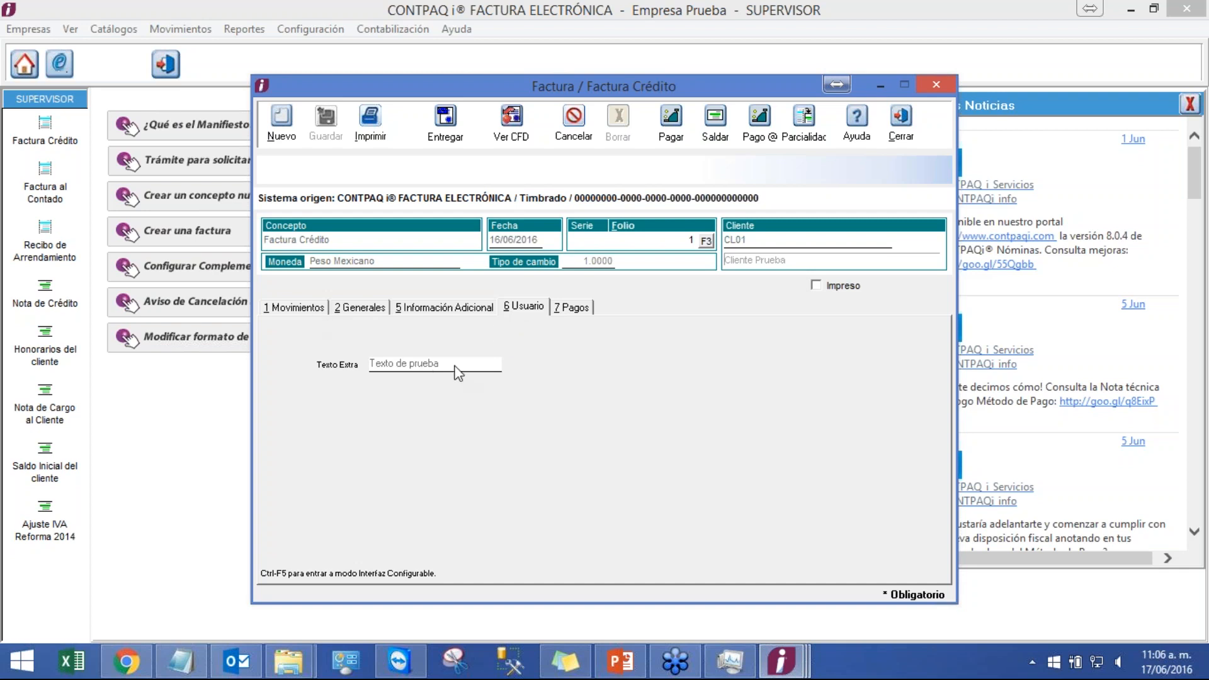
left_click(308, 311)
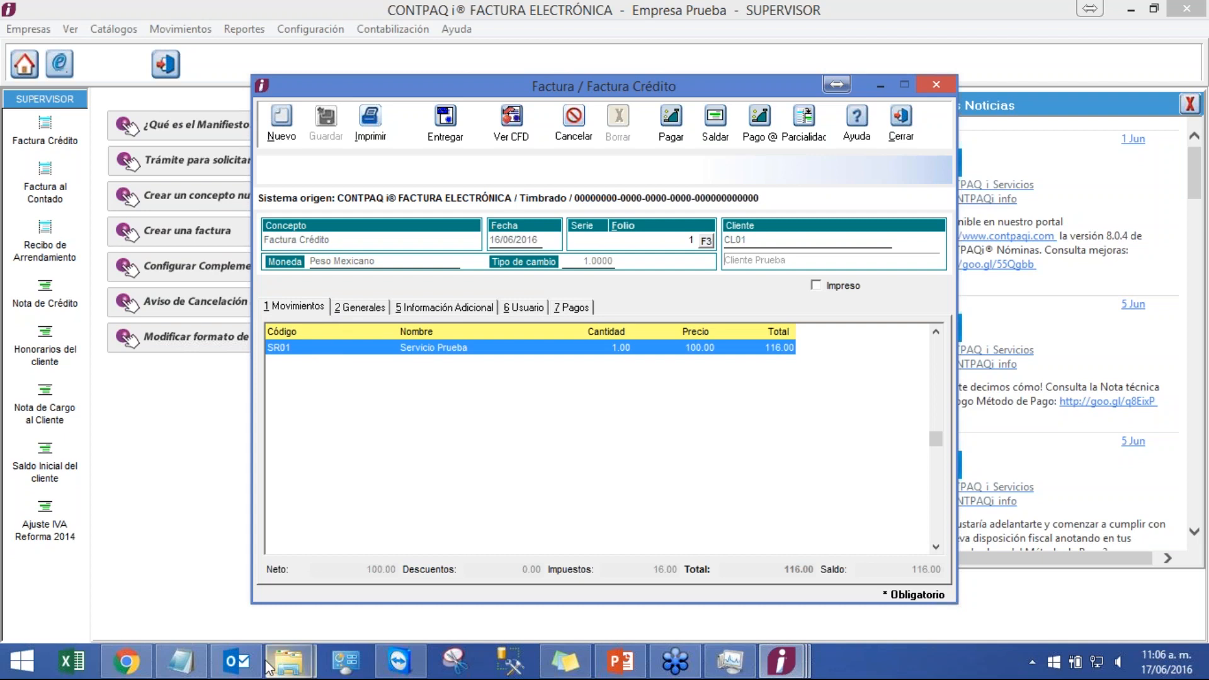
Step: Open the Plantilla_Factura_cfdi_1_TPrueba template in Word and review the Prueba T. Extra label area
mouse_move(277, 664)
left_click(355, 569)
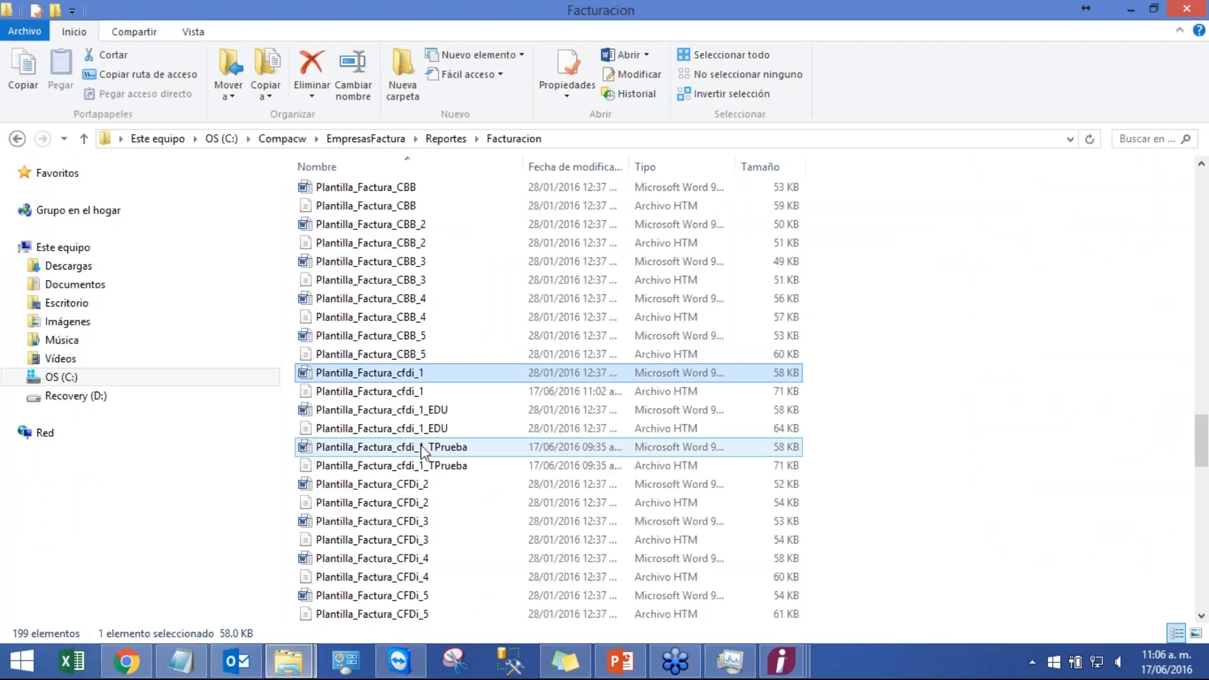
double_click(420, 448)
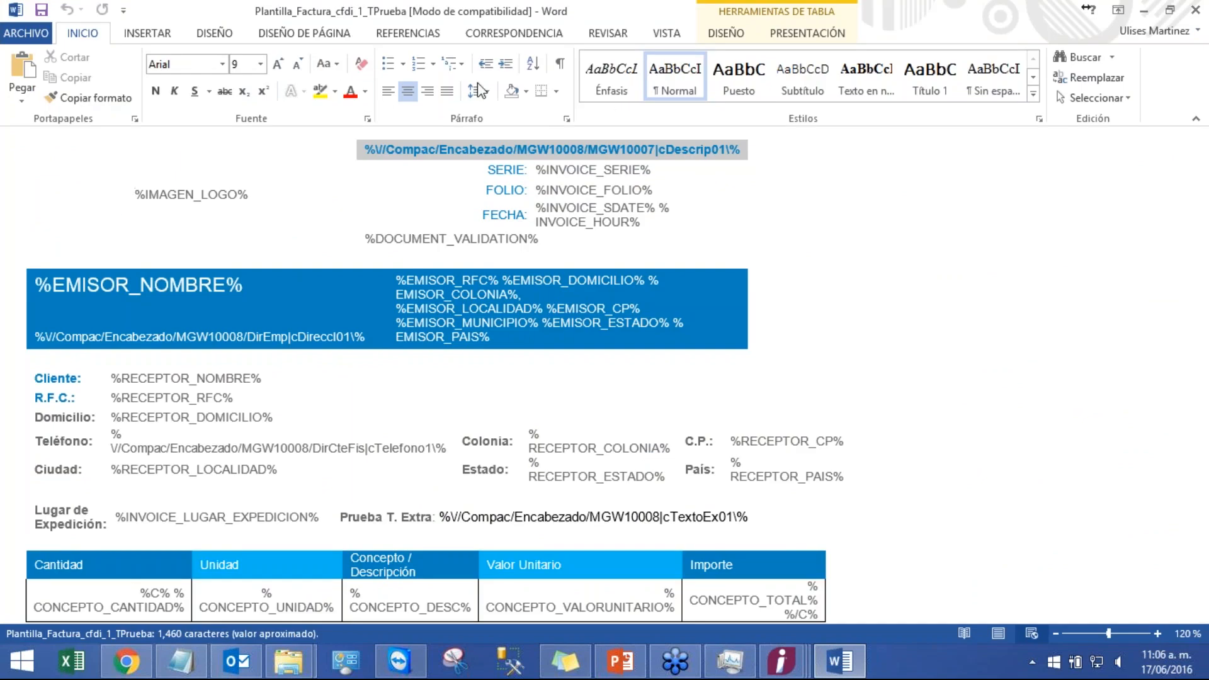
left_click(999, 632)
scroll(847, 513, "down", 1)
scroll(820, 499, "down", 1)
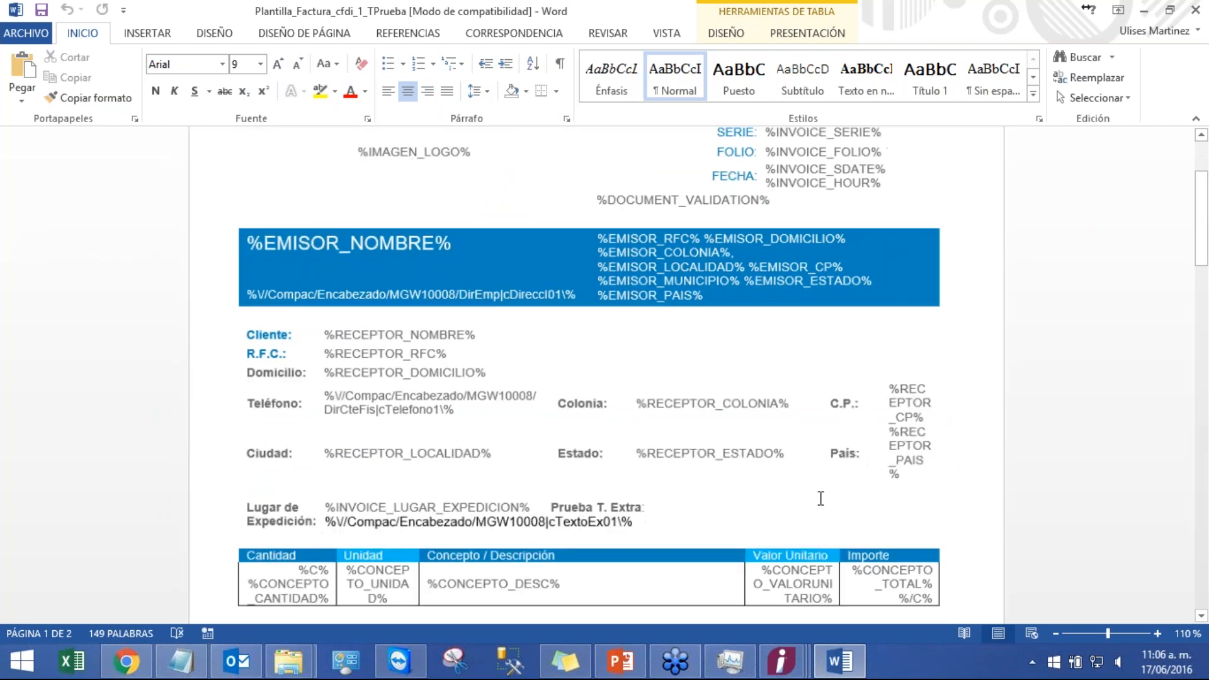
scroll(813, 499, "down", 1)
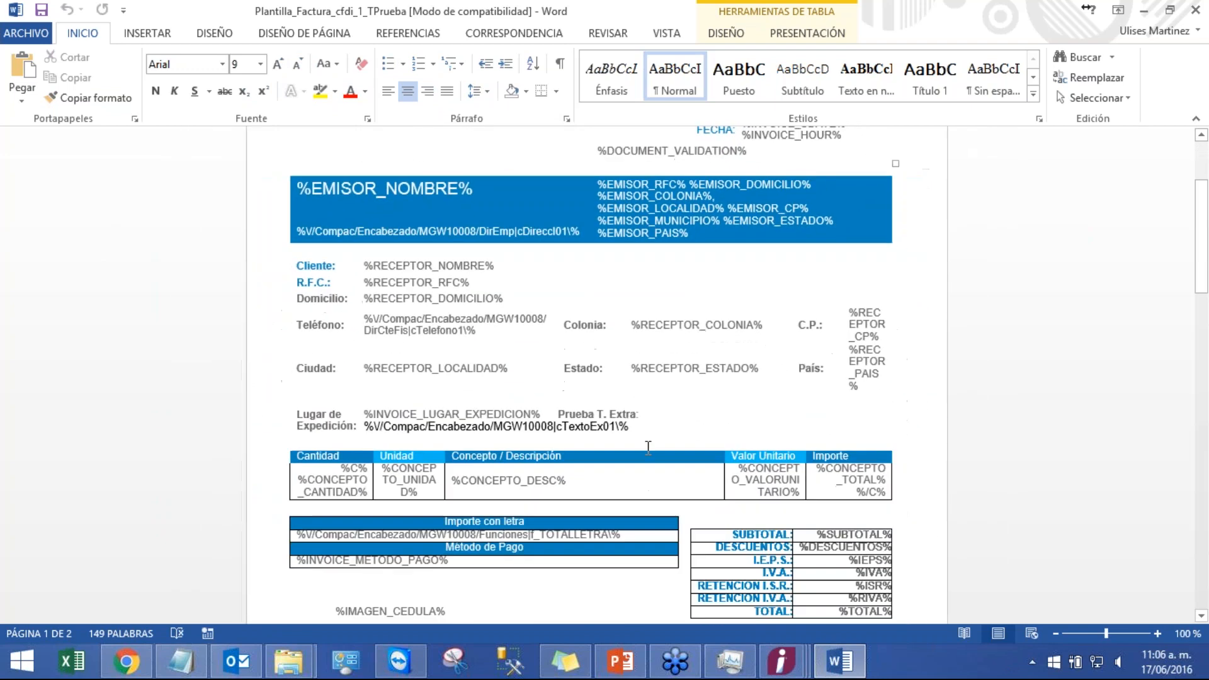
scroll(654, 441, "up", 1)
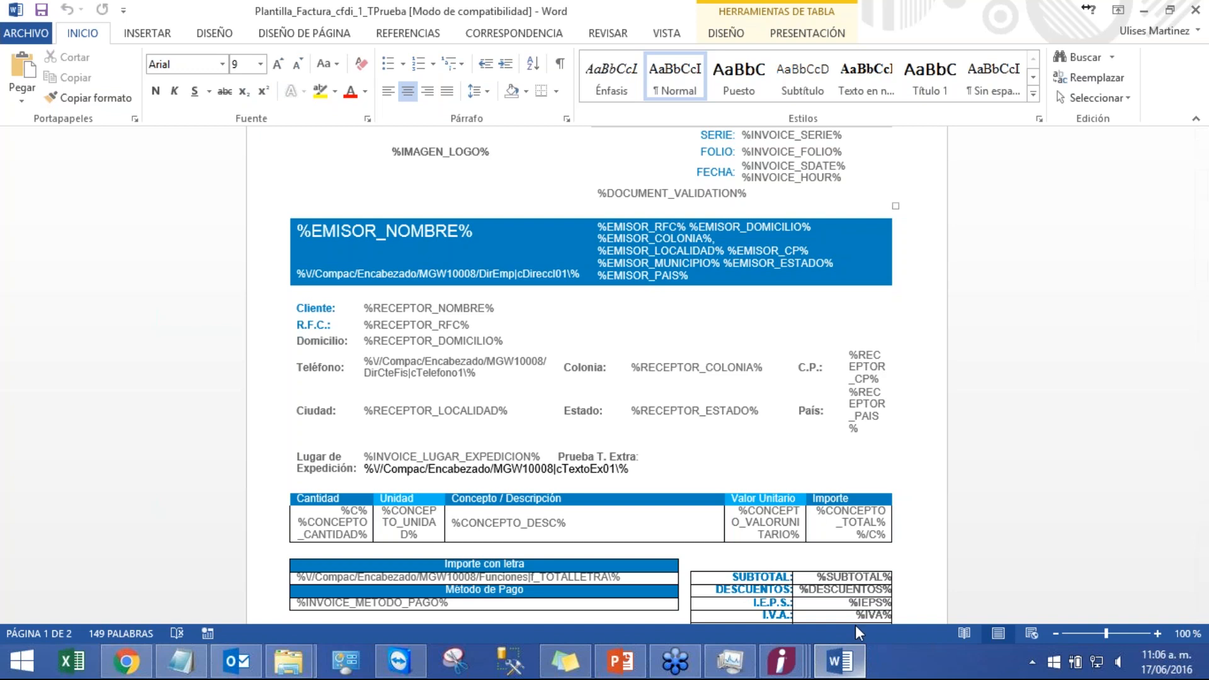
Step: Reopen the EtiquetasCFDs PDF and accept the reading options dialog with Inicial
left_click(1206, 667)
double_click(394, 482)
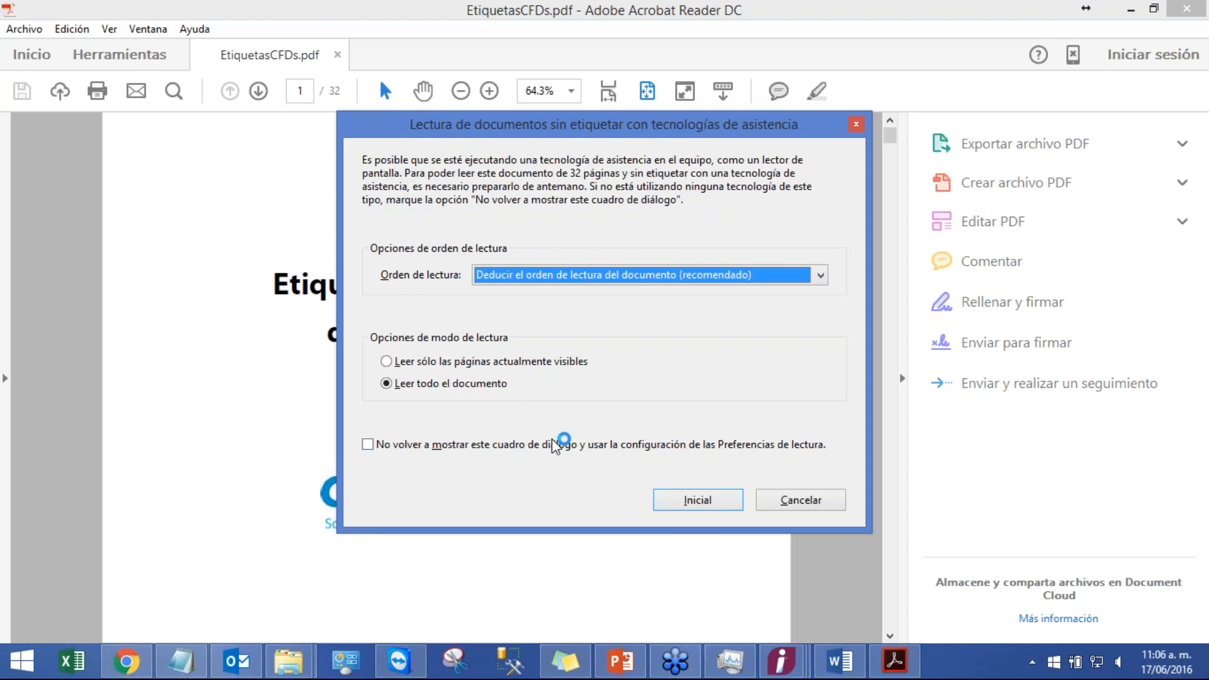
left_click(552, 443)
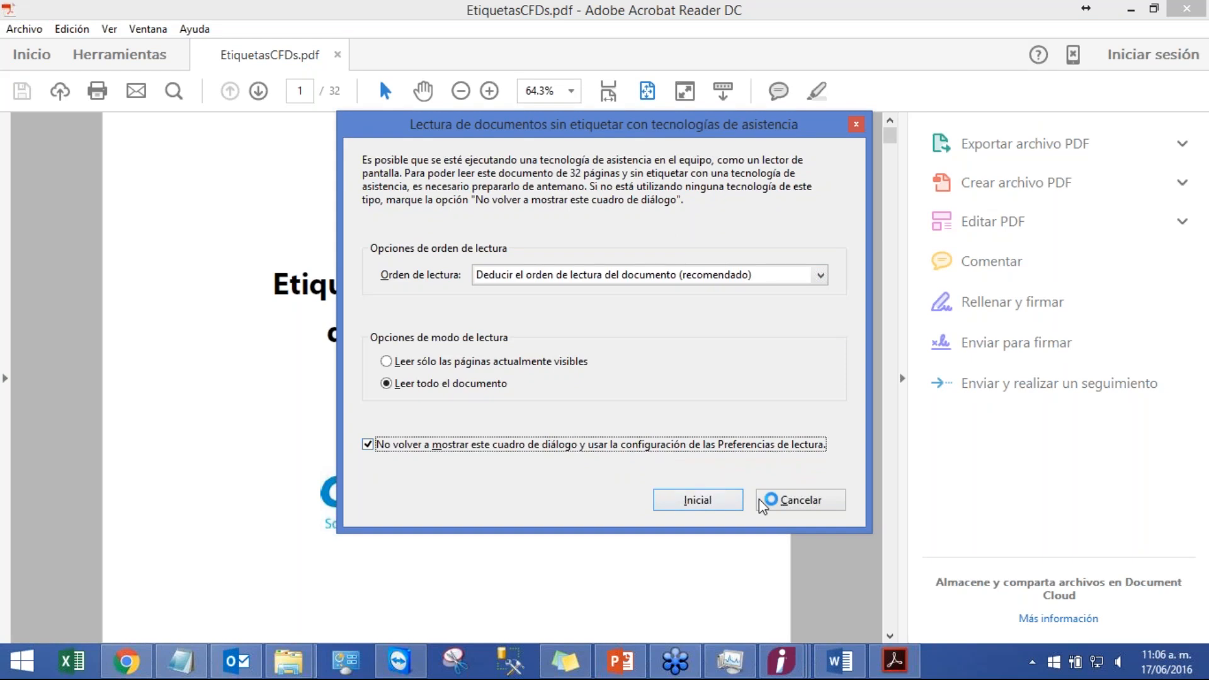
left_click(698, 498)
Step: Search the PDF for the word extra
type("ca")
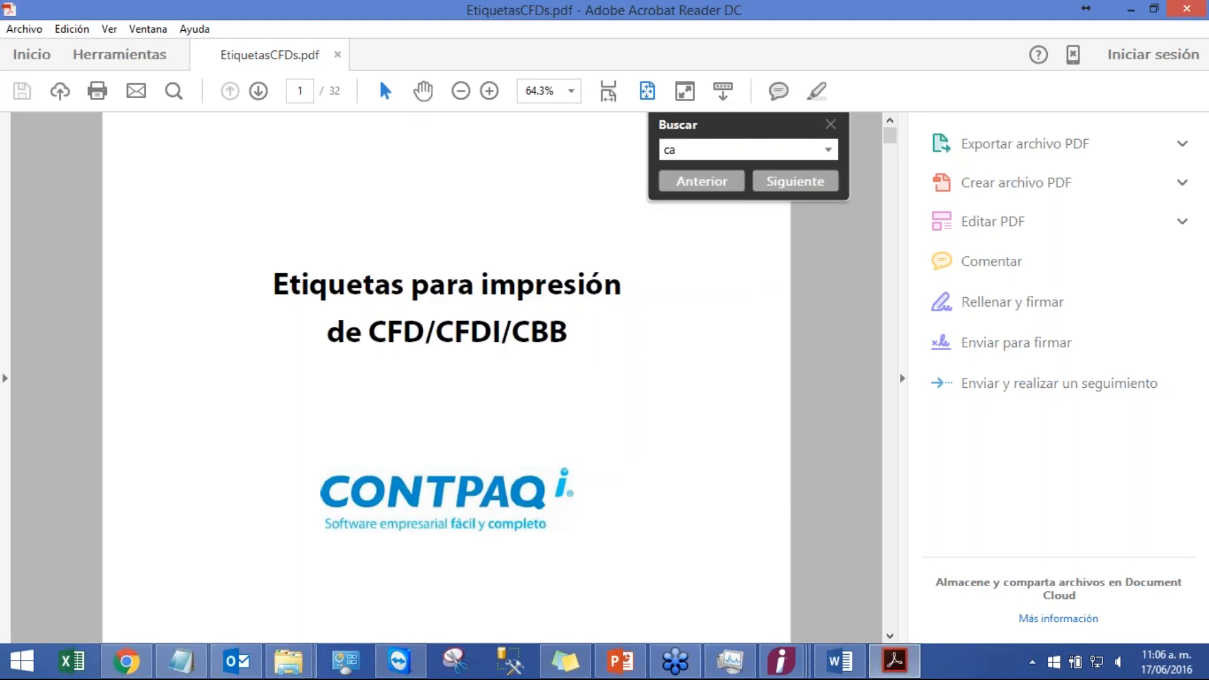
type("po")
key("BackSpace")
key("BackSpace")
type("m")
key("BackSpace")
key("BackSpace")
key("BackSpace")
type("extra")
key("Return")
key("Return")
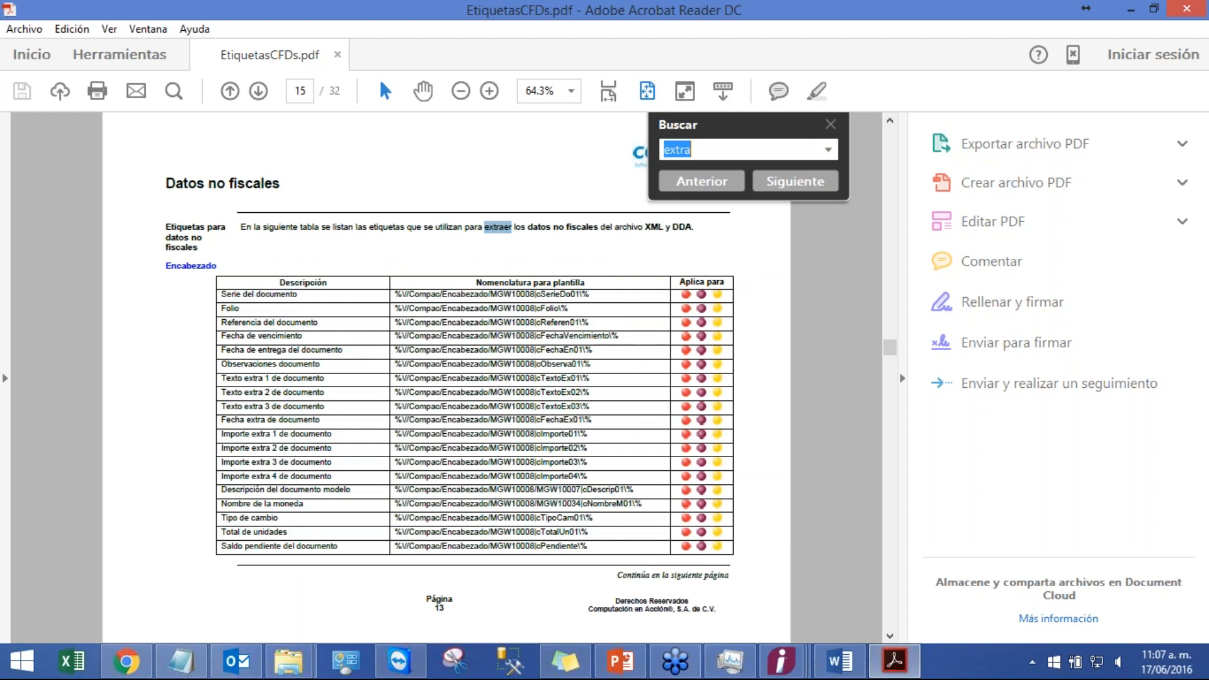
Step: Select and copy the template label for Texto extra 1 de documento
left_click(368, 376)
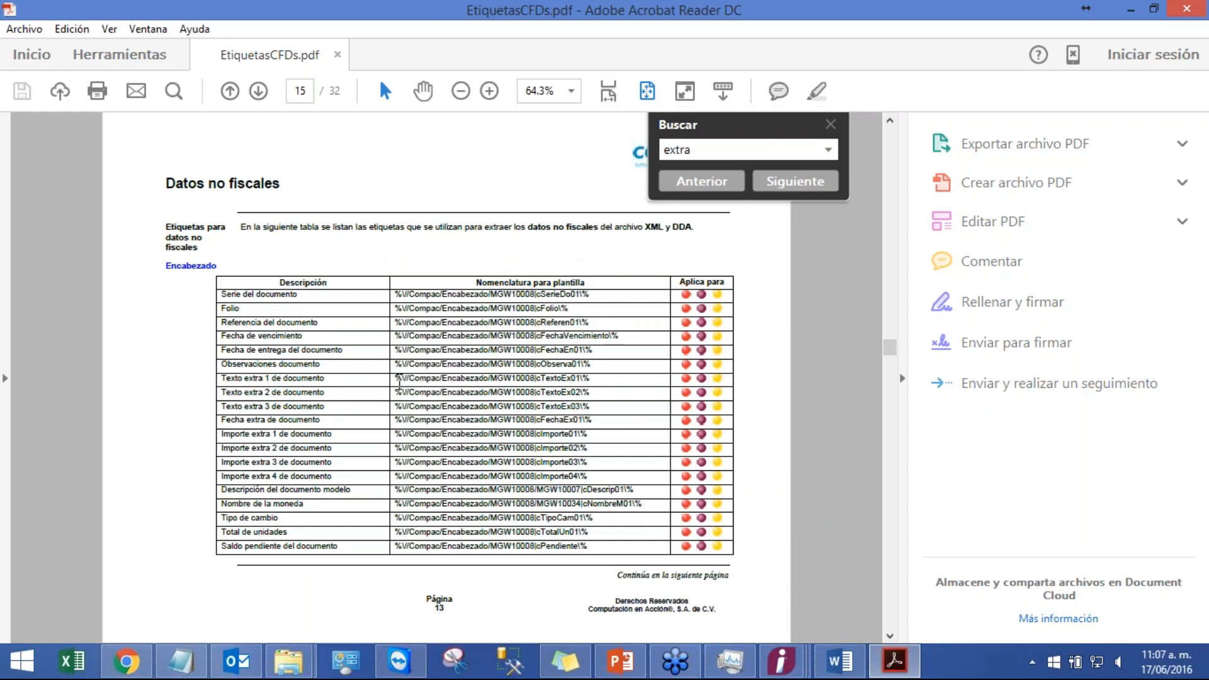
mouse_move(399, 381)
left_mouse_down()
mouse_move(611, 381)
mouse_move(394, 377)
left_mouse_up()
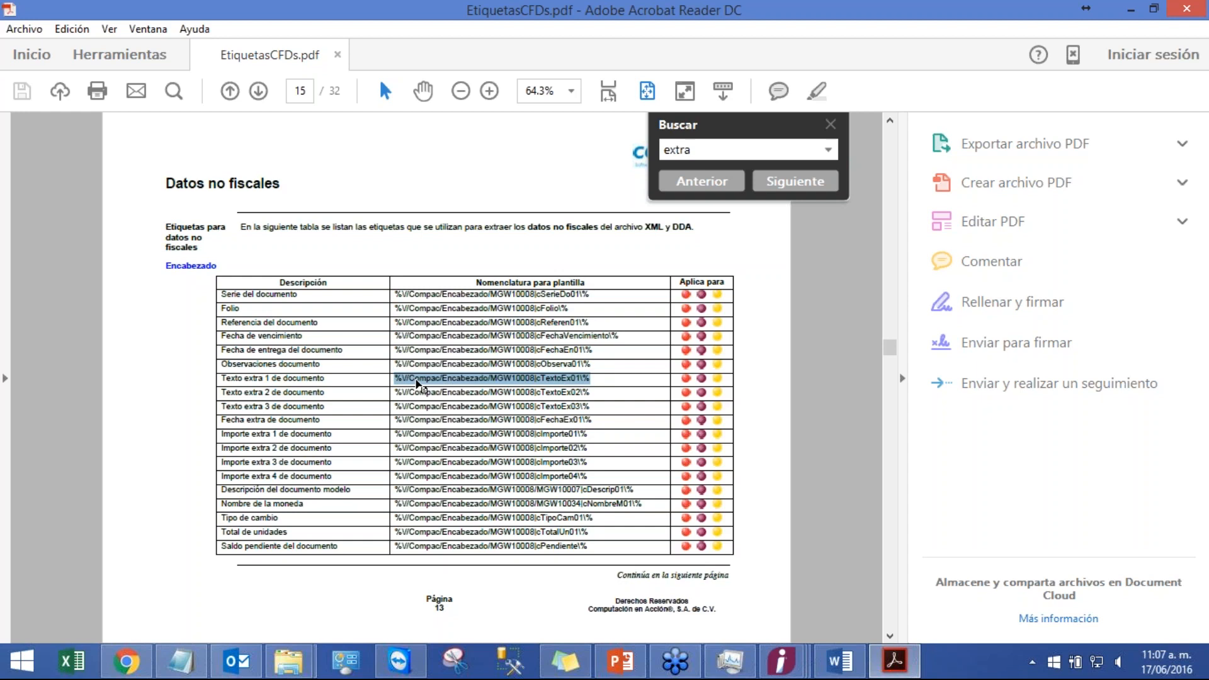
mouse_move(784, 660)
right_click(579, 381)
left_click(595, 387)
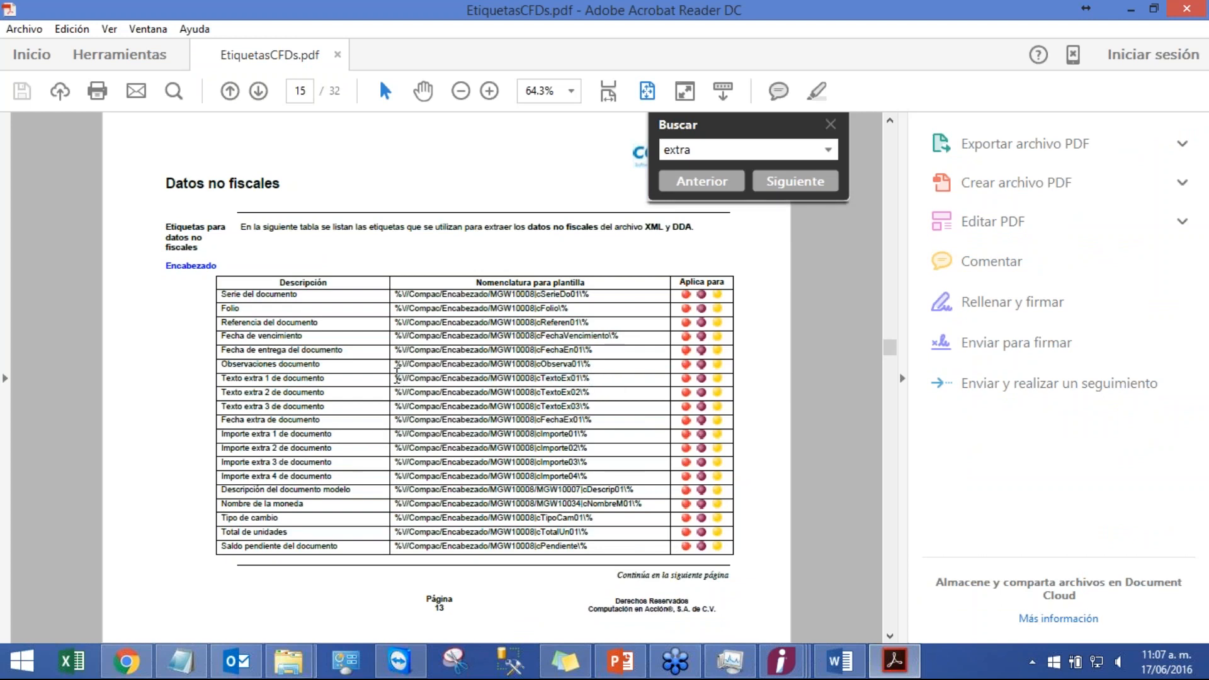
Step: Reselect and copy the template label for Texto extra 1 de documento from the PDF table
left_click_drag(397, 378, 590, 379)
right_click(566, 384)
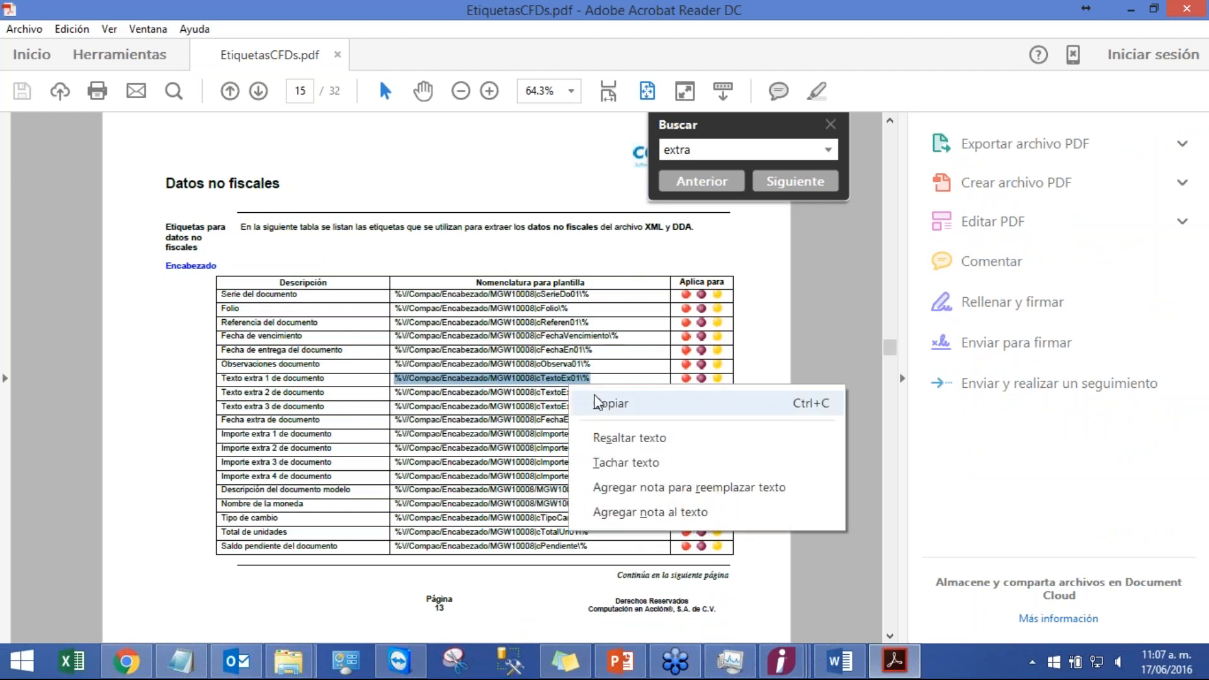
left_click(595, 400)
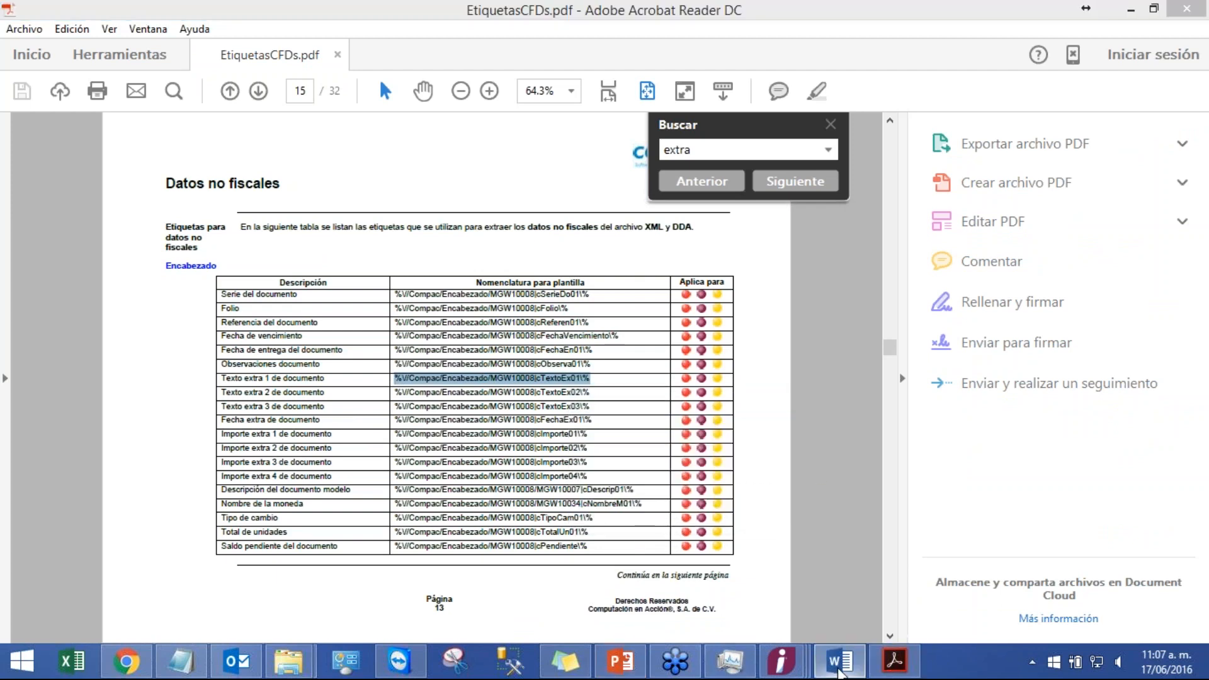
left_click(813, 668)
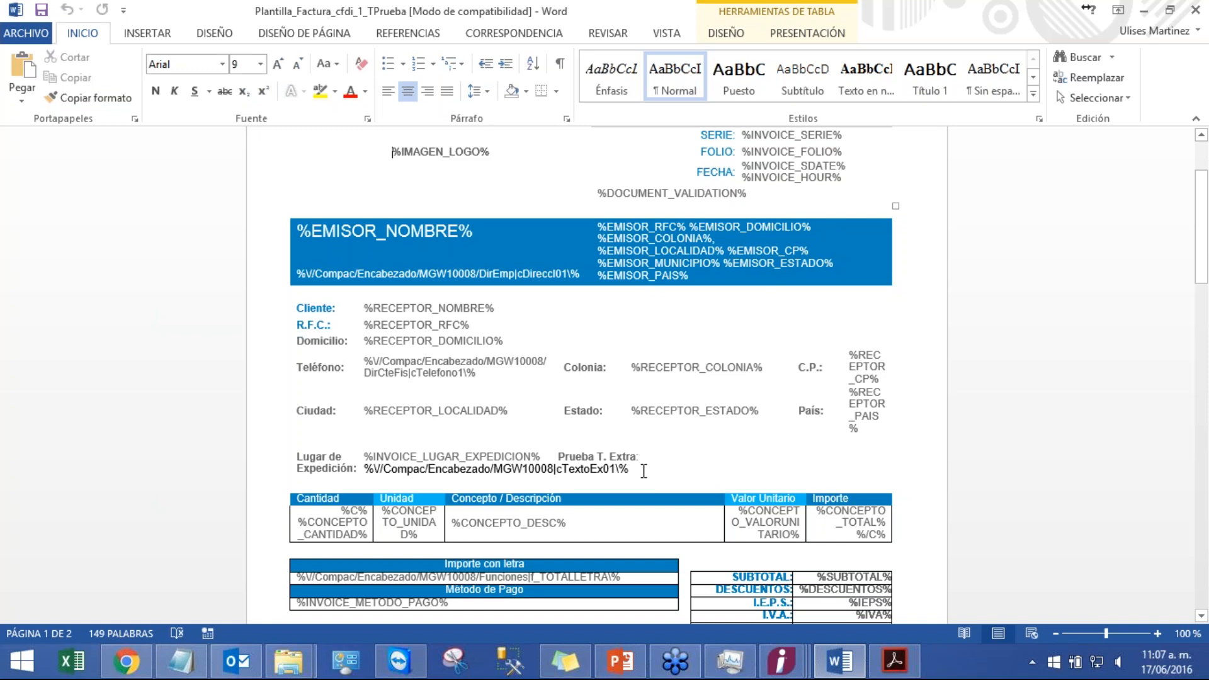
left_click(34, 29)
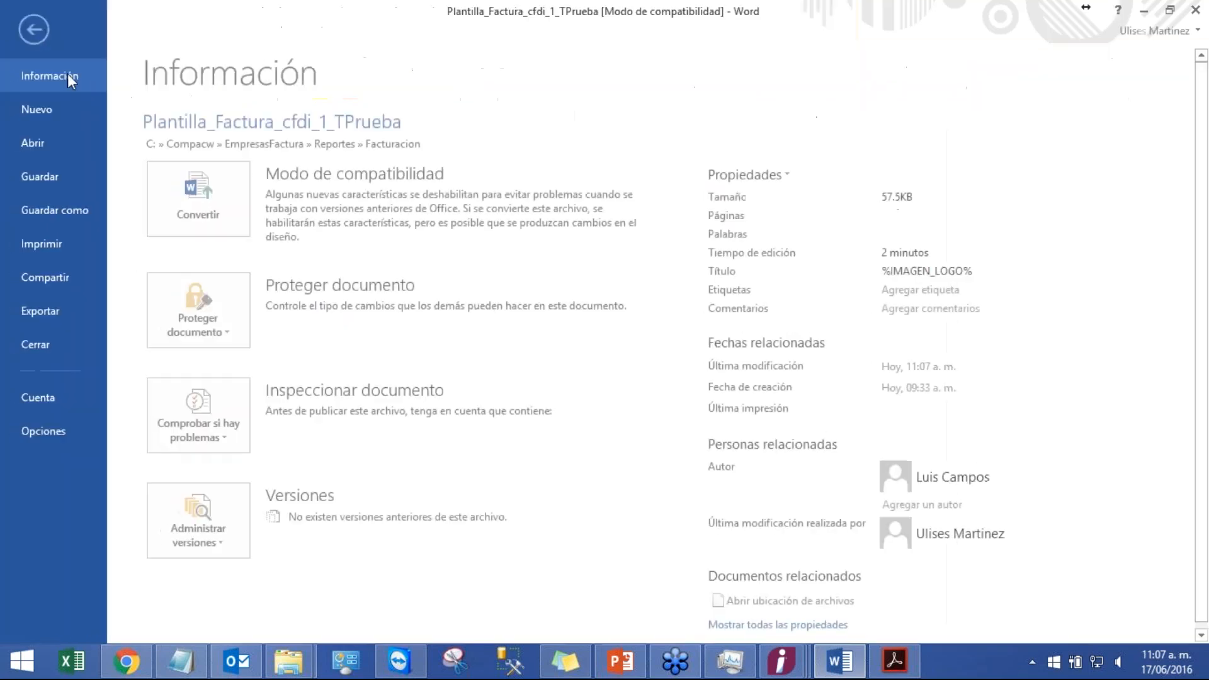
left_click(70, 214)
key("Escape")
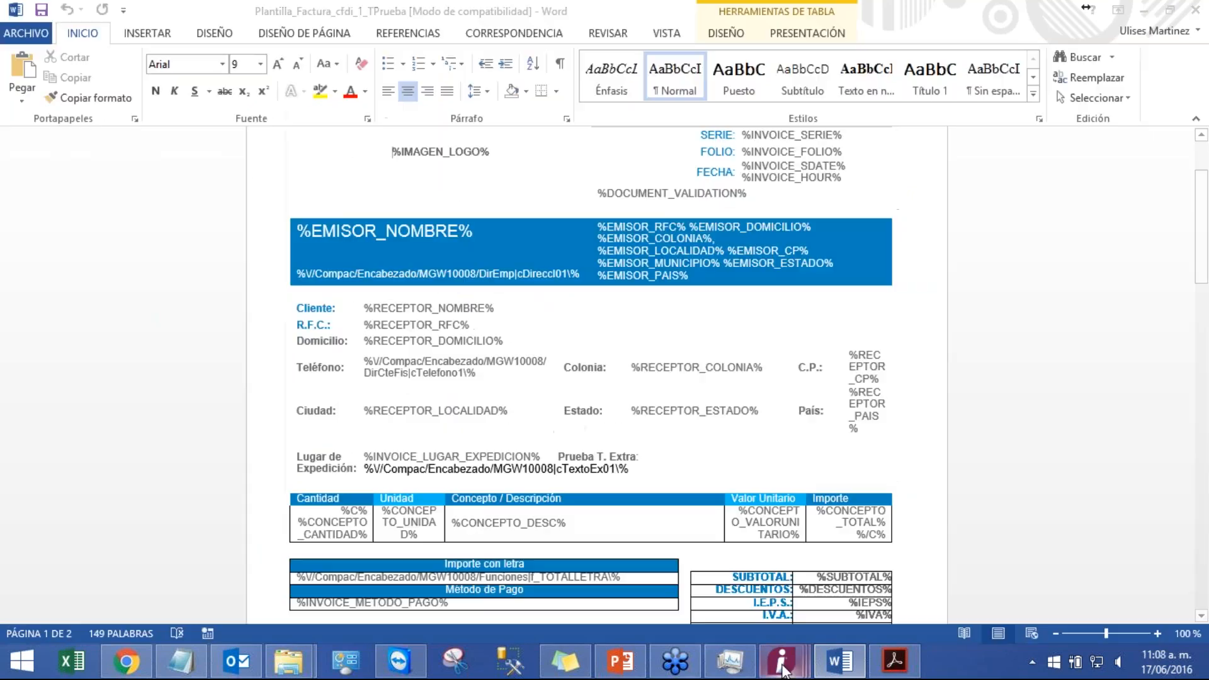
Step: Preview the existing invoice's CFD to check the extra field, then close the preview and invoice windows
left_click(927, 583)
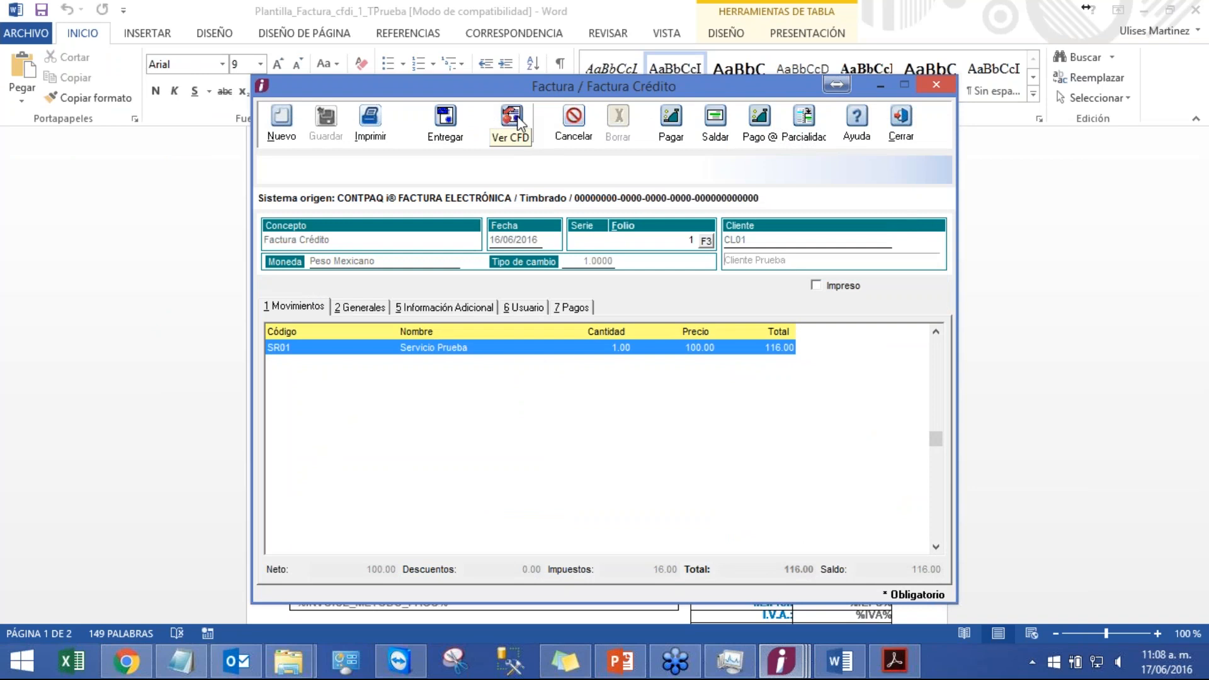
left_click(518, 123)
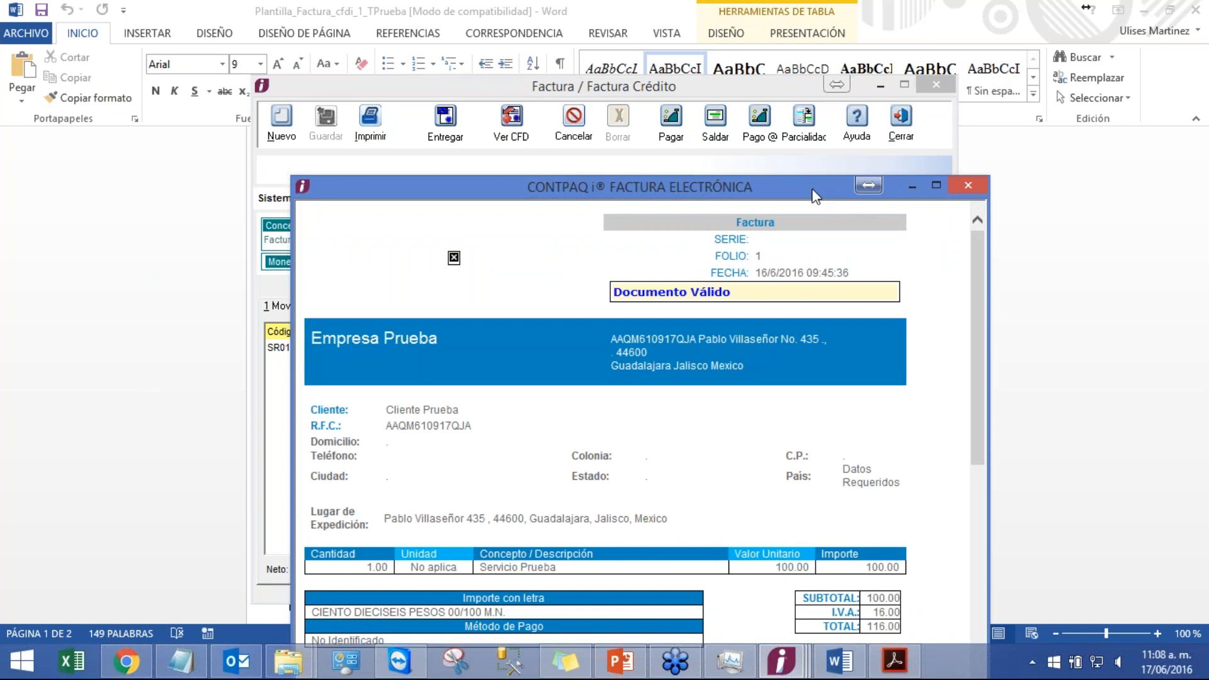
left_click_drag(814, 179, 813, 66)
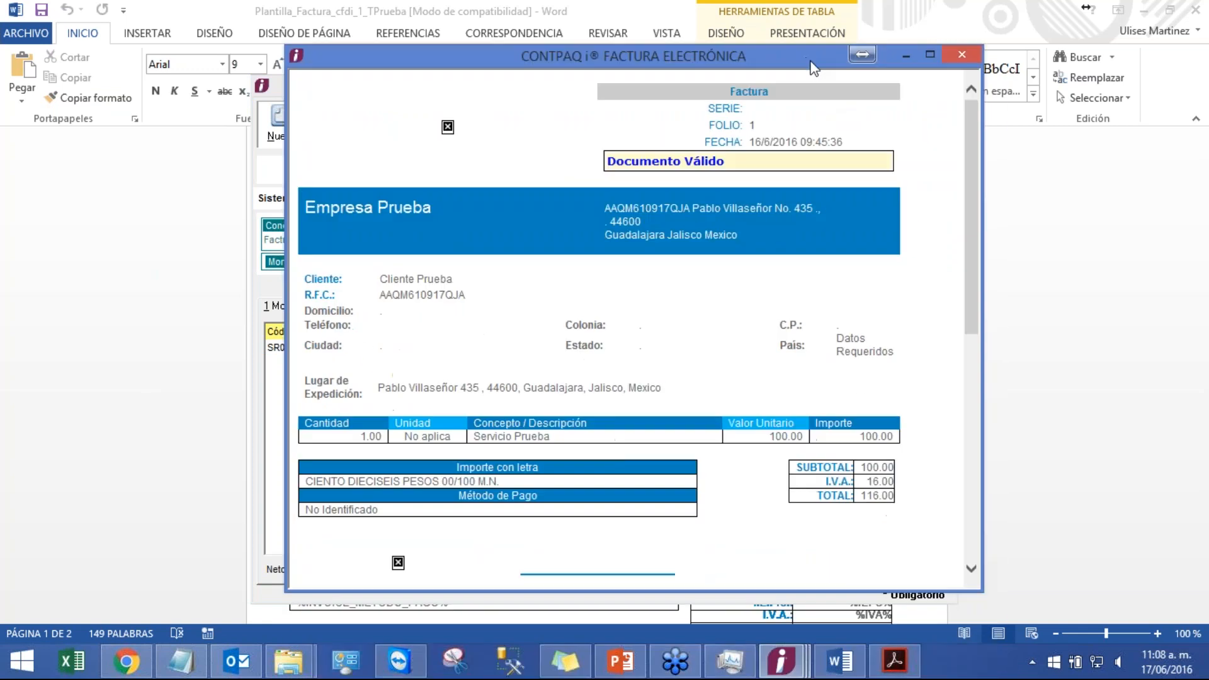
left_click(971, 56)
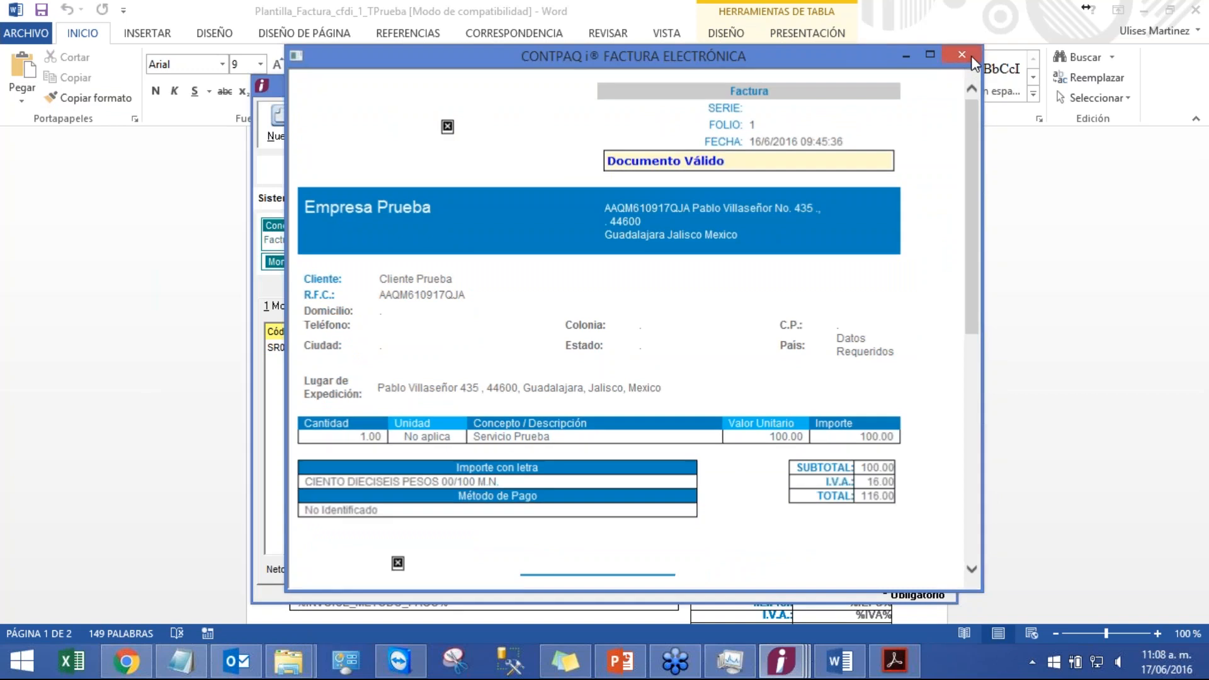
left_click(935, 84)
mouse_move(781, 661)
left_click(869, 620)
left_click(812, 165)
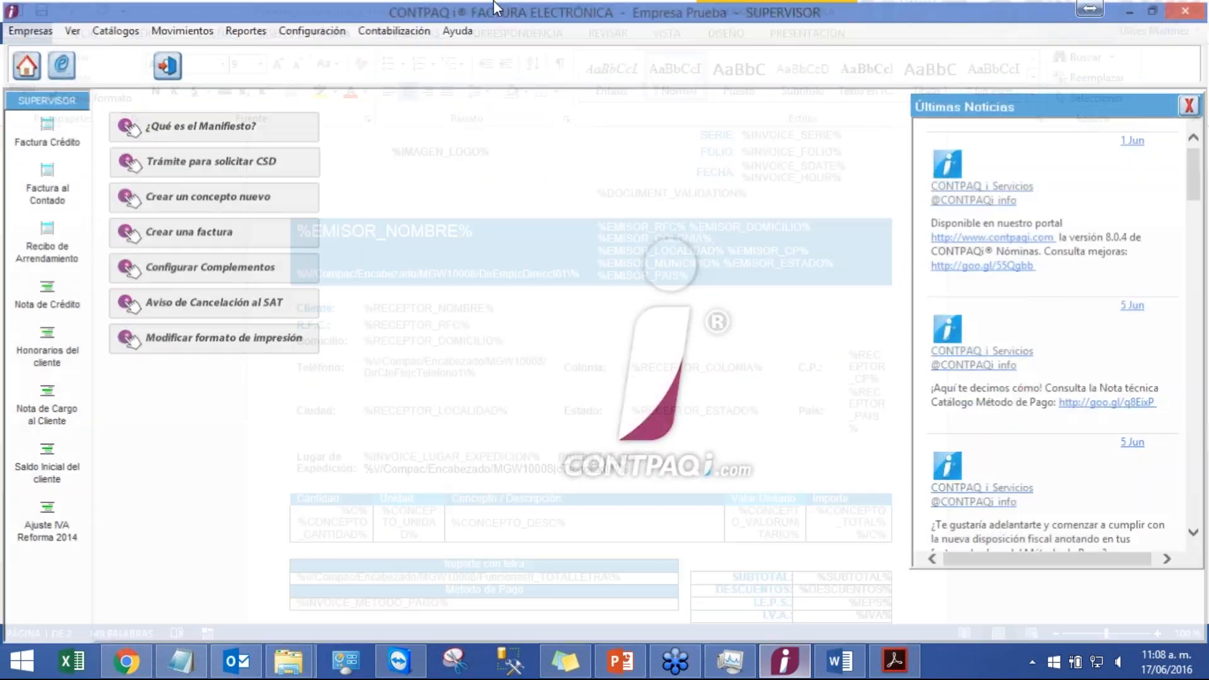
Step: Open the Factura concept Factura Crédito and its Comprobante Fiscal Digital / CFDI settings
left_click(310, 29)
mouse_move(397, 118)
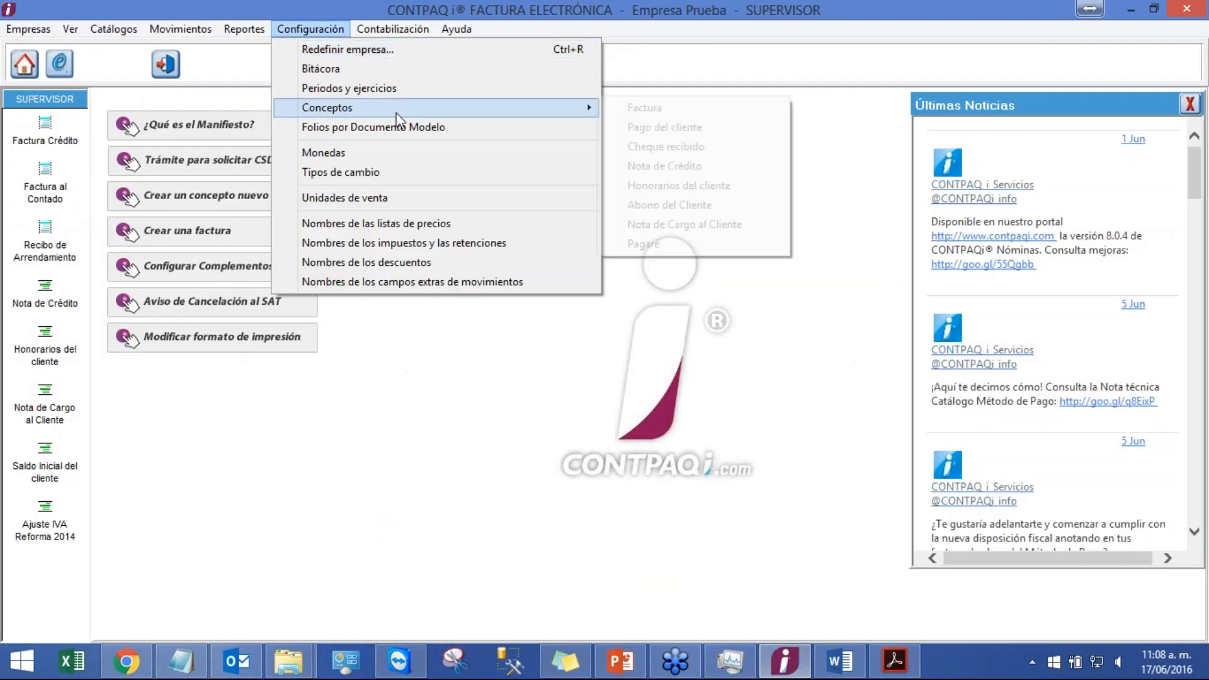
left_click(670, 107)
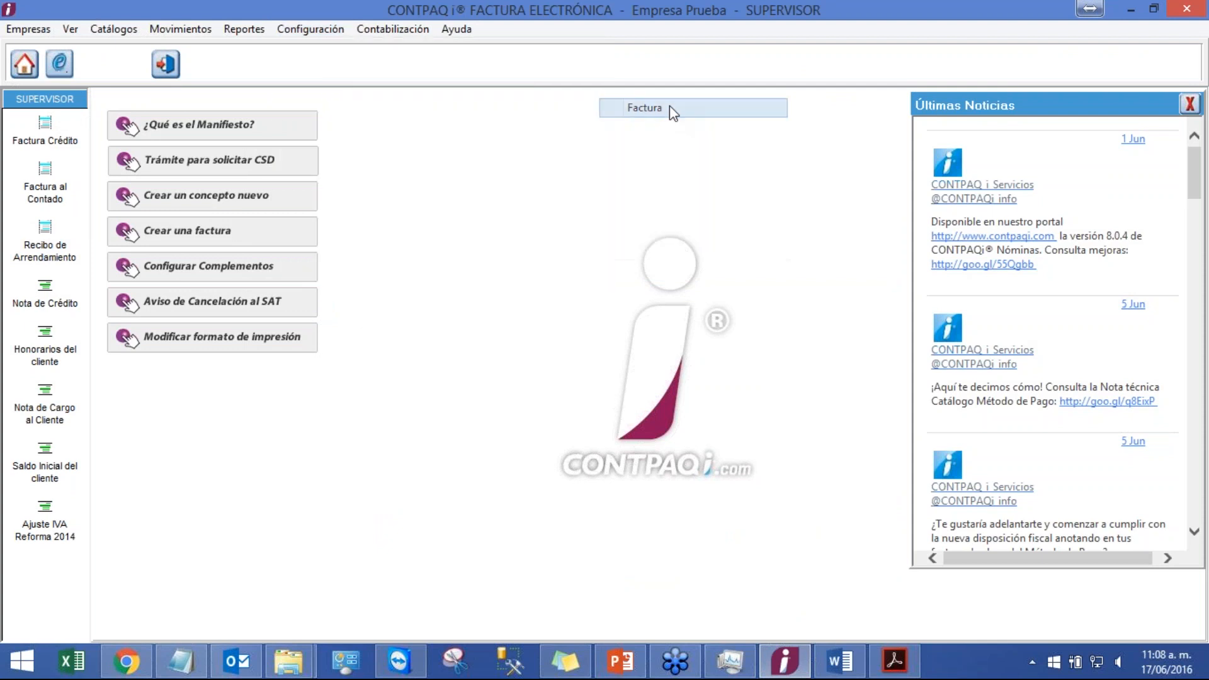
left_click(604, 166)
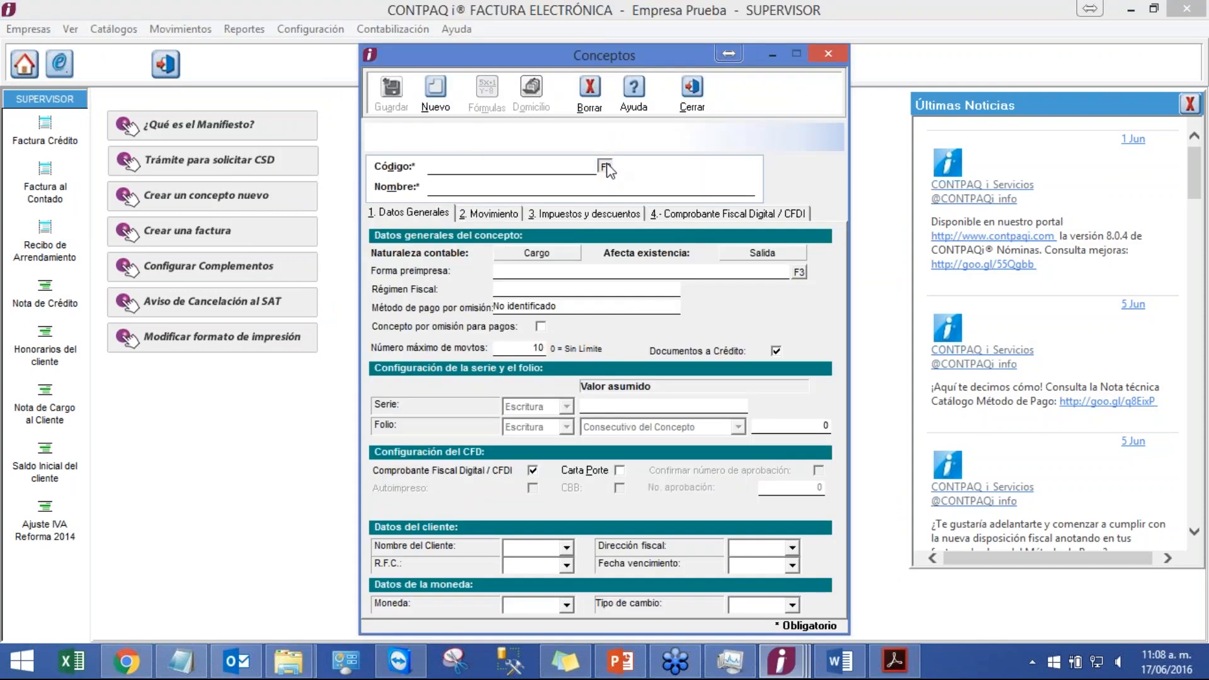
double_click(605, 322)
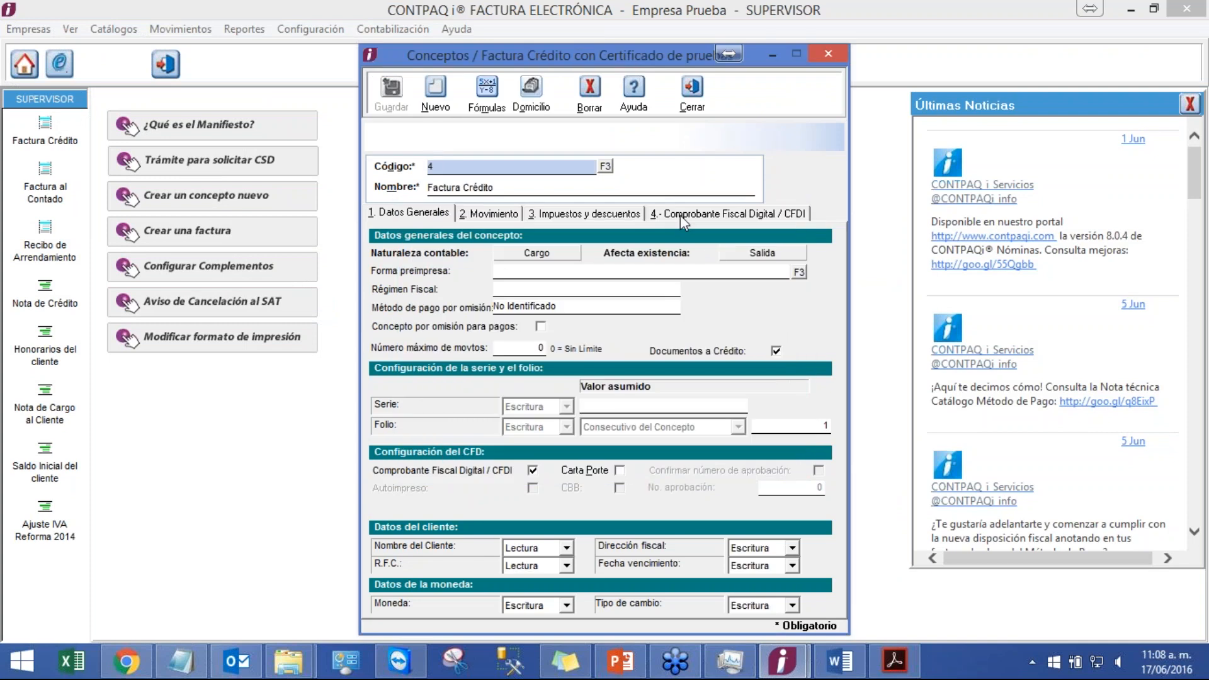
left_click(680, 214)
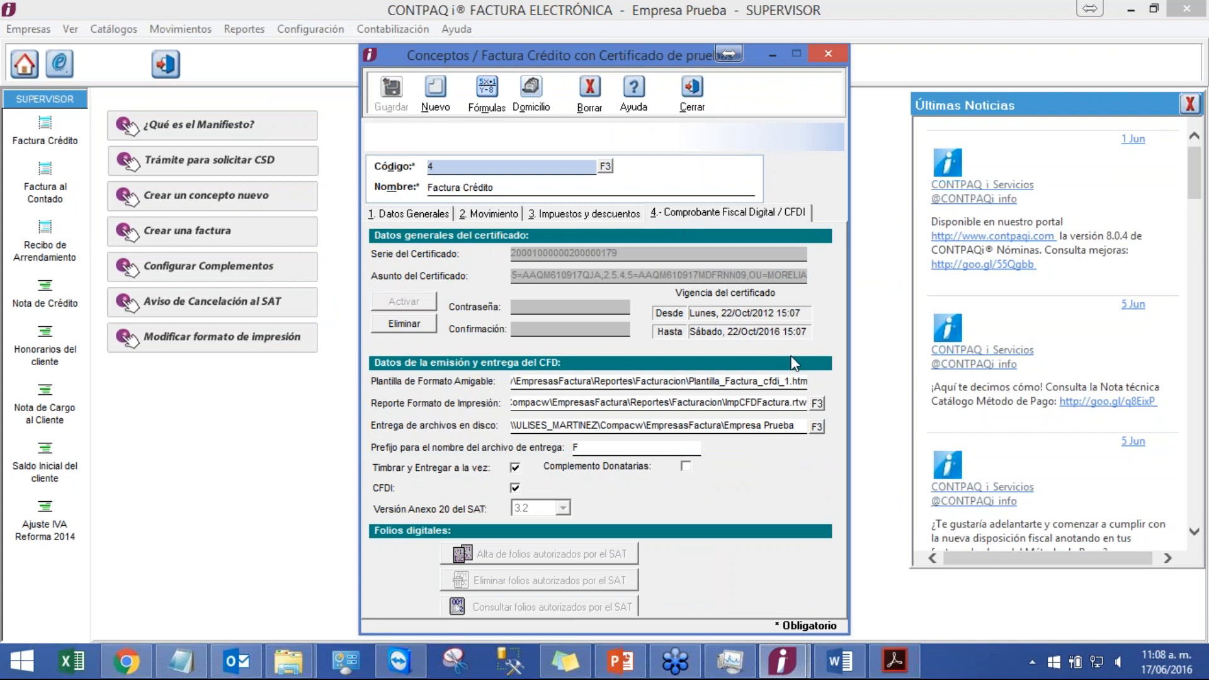
Step: Set Plantilla de Formato Amigable to Plantilla_Factura_cfdi_1_TPrueba.htm in C:\Compacw\EmpresasFactura\Reportes\Facturacion and save the concept
left_click(793, 381)
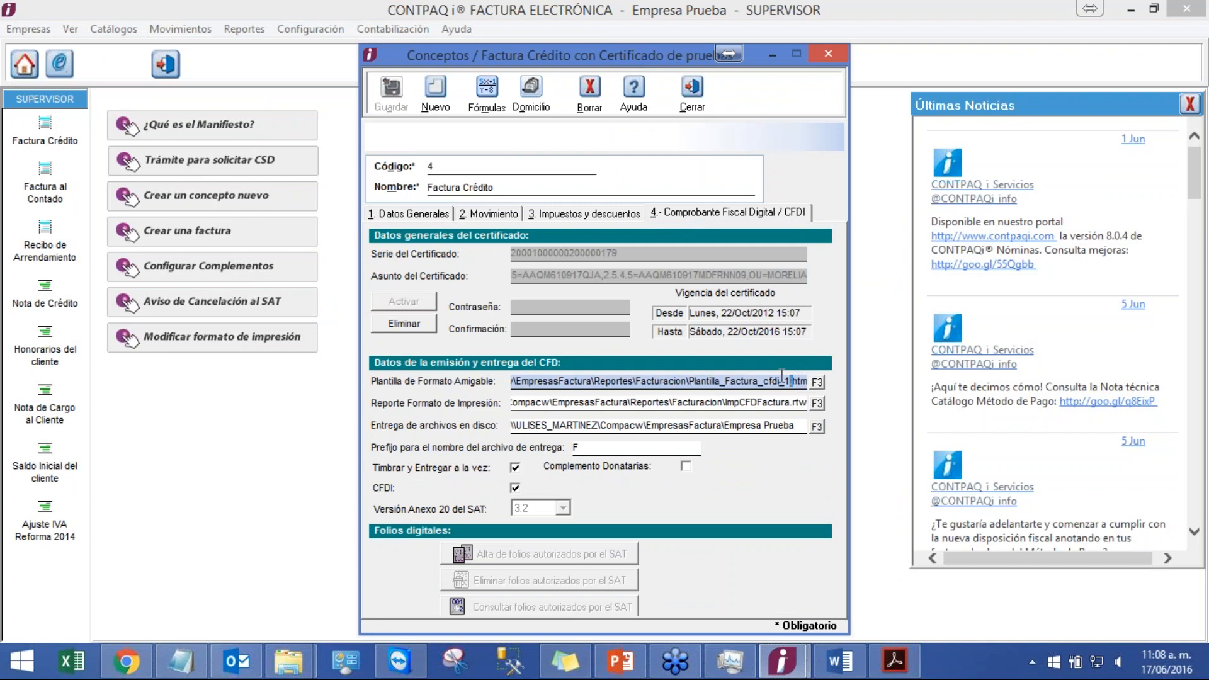
left_click(817, 383)
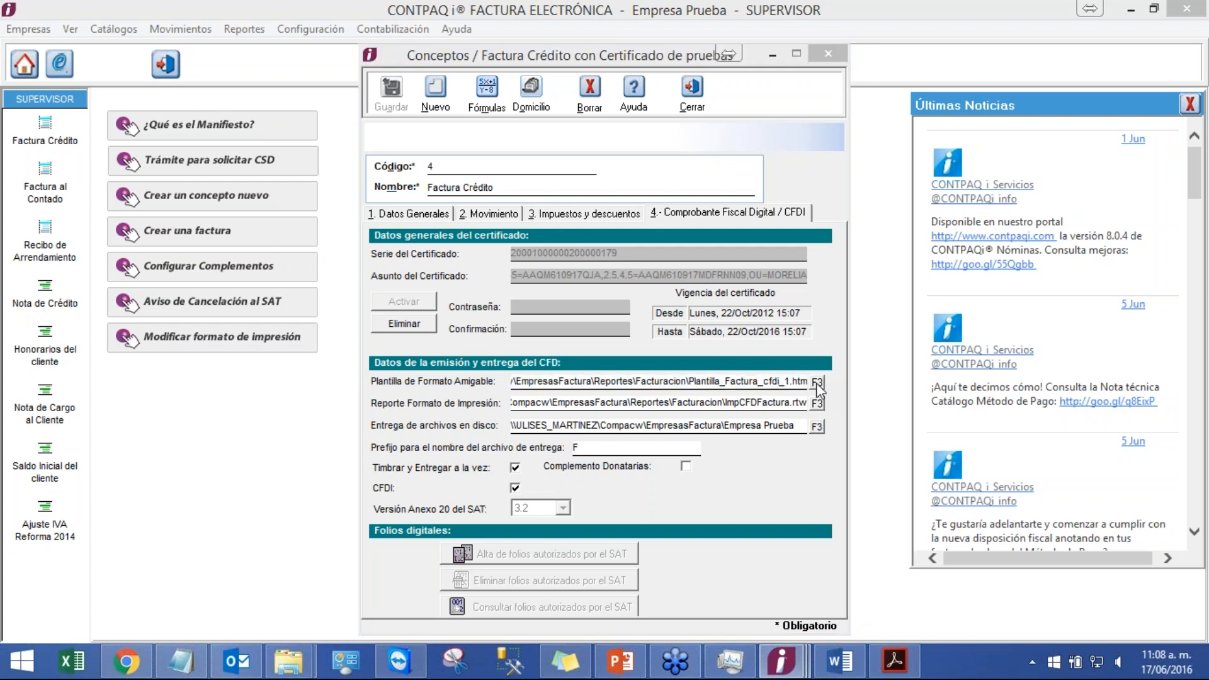
left_click(649, 182)
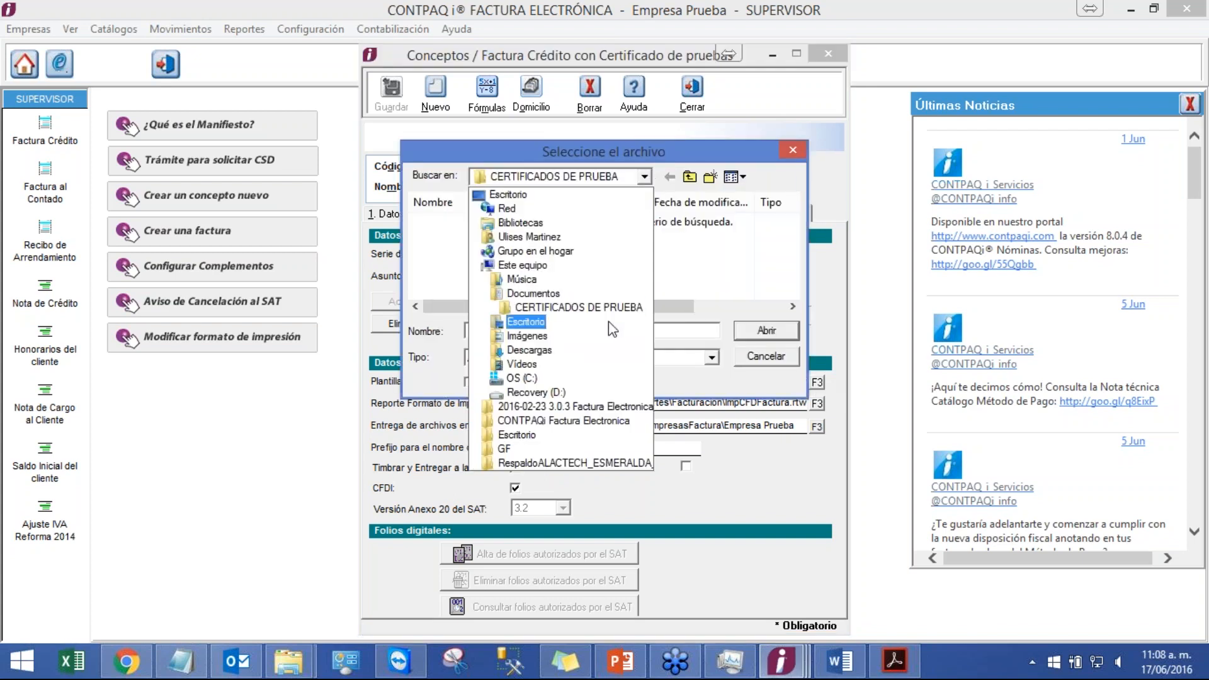
left_click(600, 385)
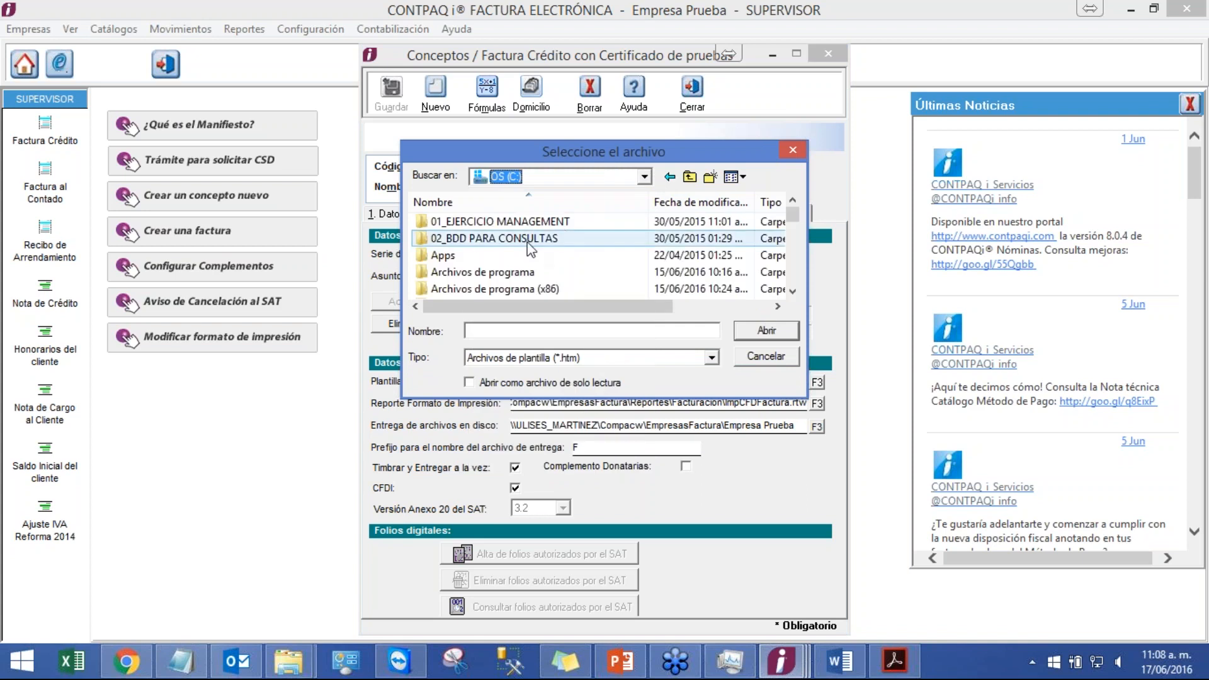
scroll(498, 268, "down", 1)
double_click(477, 273)
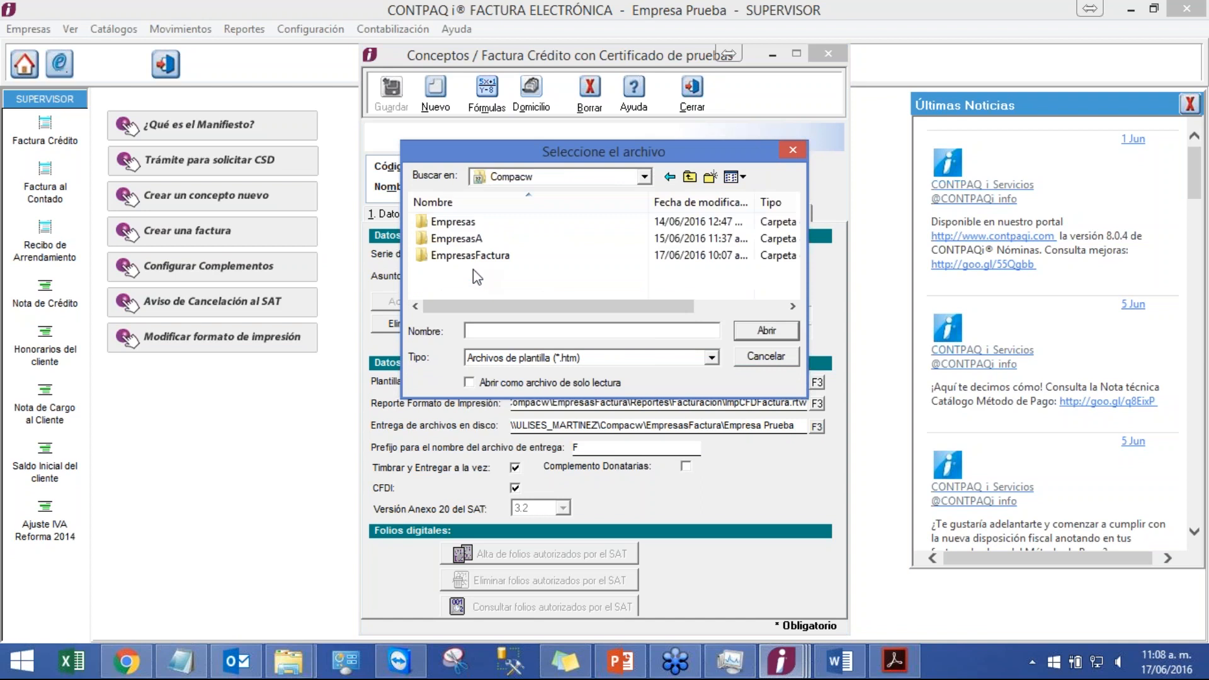
double_click(507, 258)
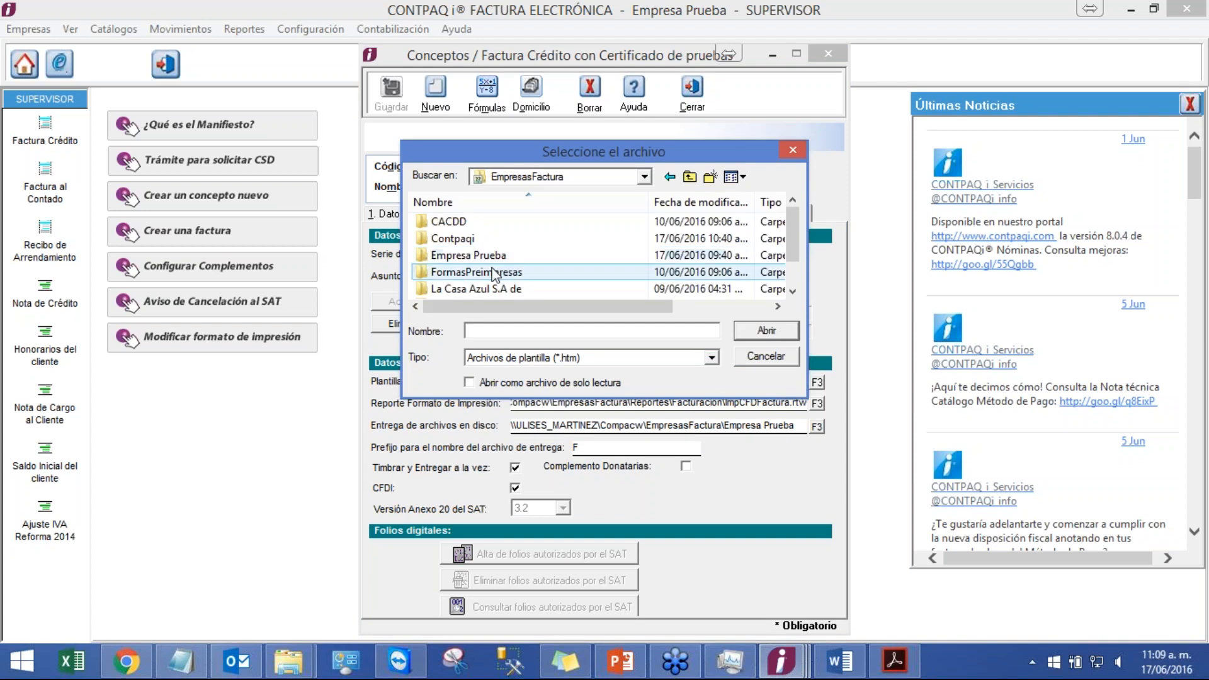
scroll(499, 238, "down", 1)
double_click(459, 290)
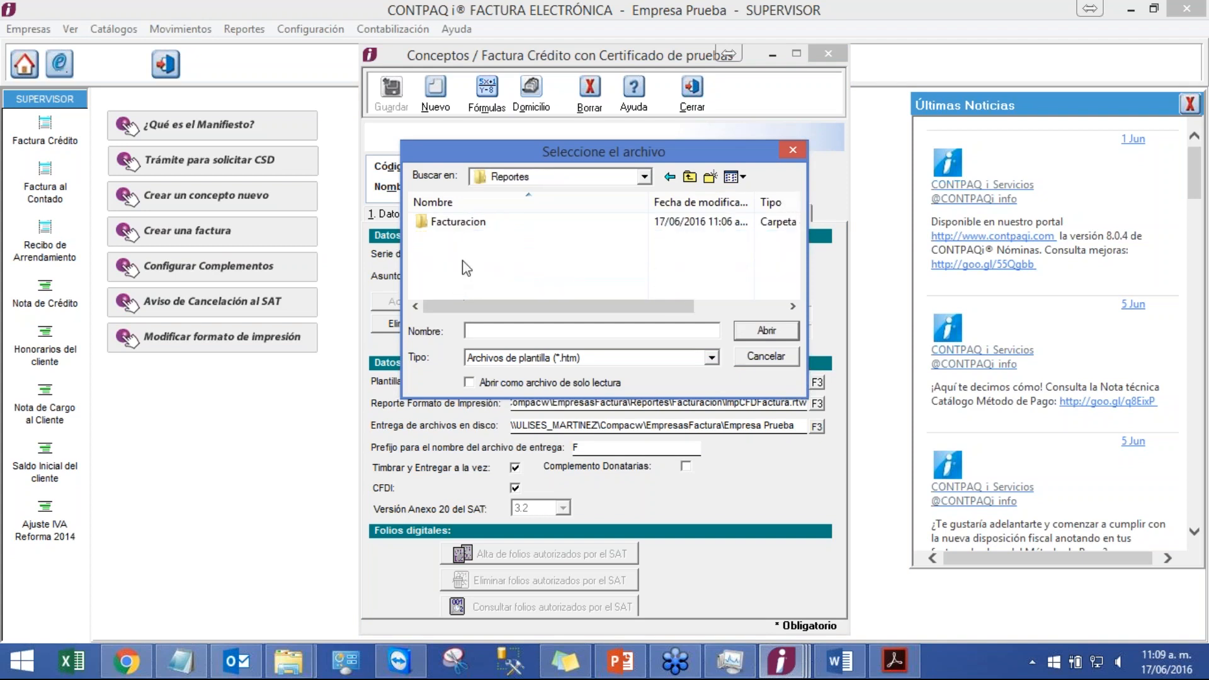
double_click(479, 222)
left_click(500, 281)
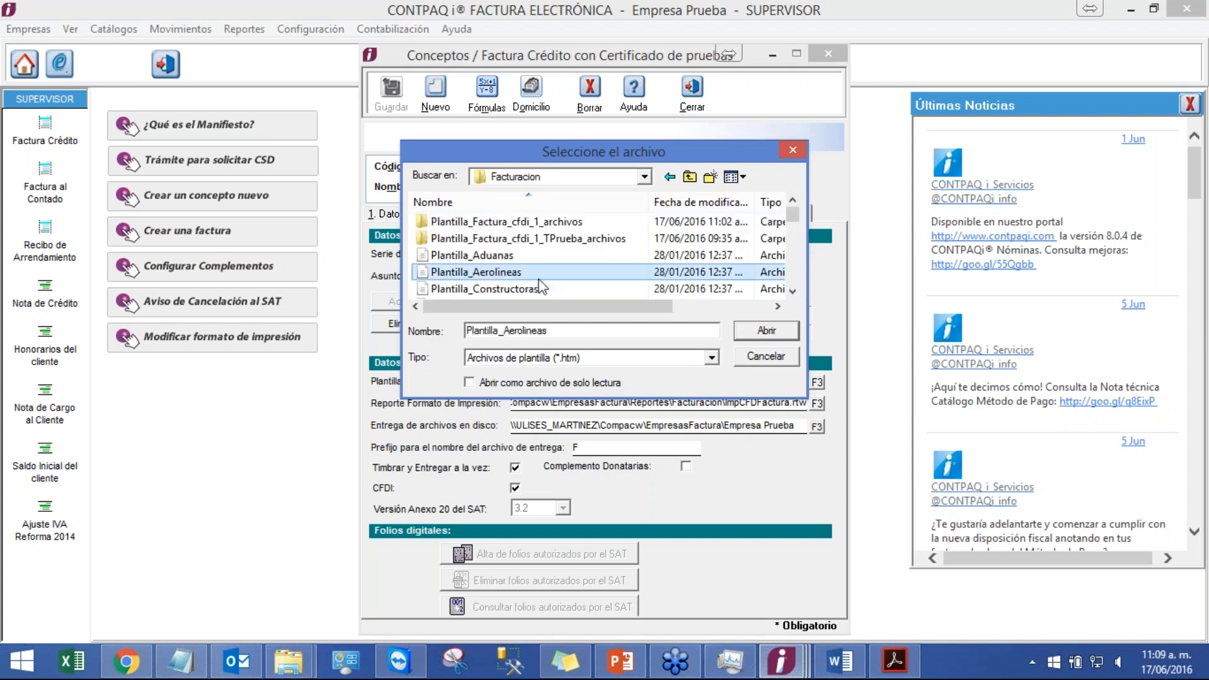
scroll(704, 298, "down", 2)
left_click(791, 292)
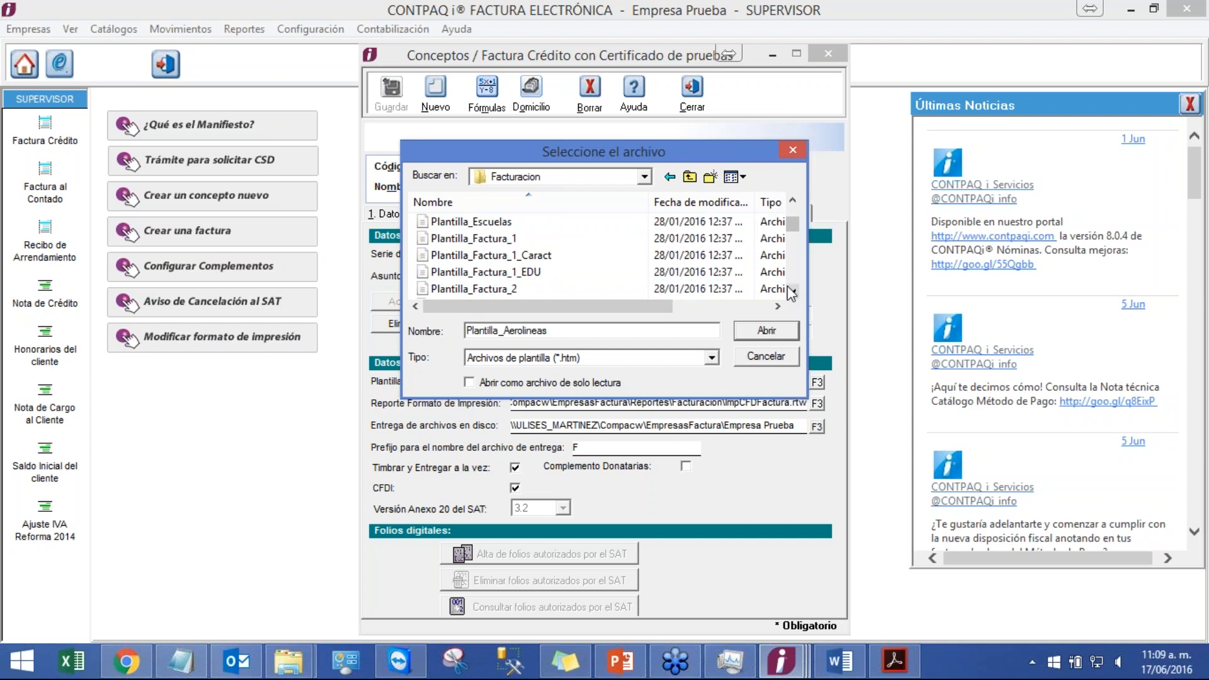
left_click(791, 292)
left_click(791, 292)
left_click(791, 292)
left_click(792, 292)
left_click(791, 292)
left_click(791, 292)
left_click(792, 292)
left_click(791, 292)
left_click(588, 238)
left_click(752, 334)
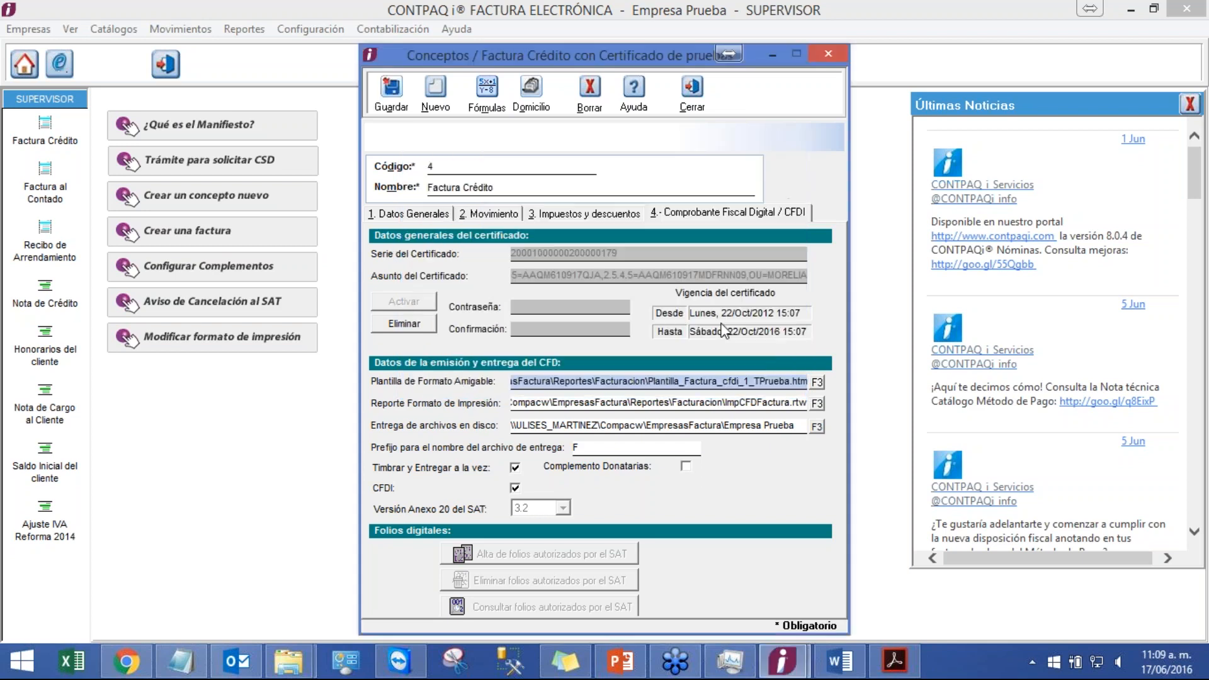
left_click(394, 108)
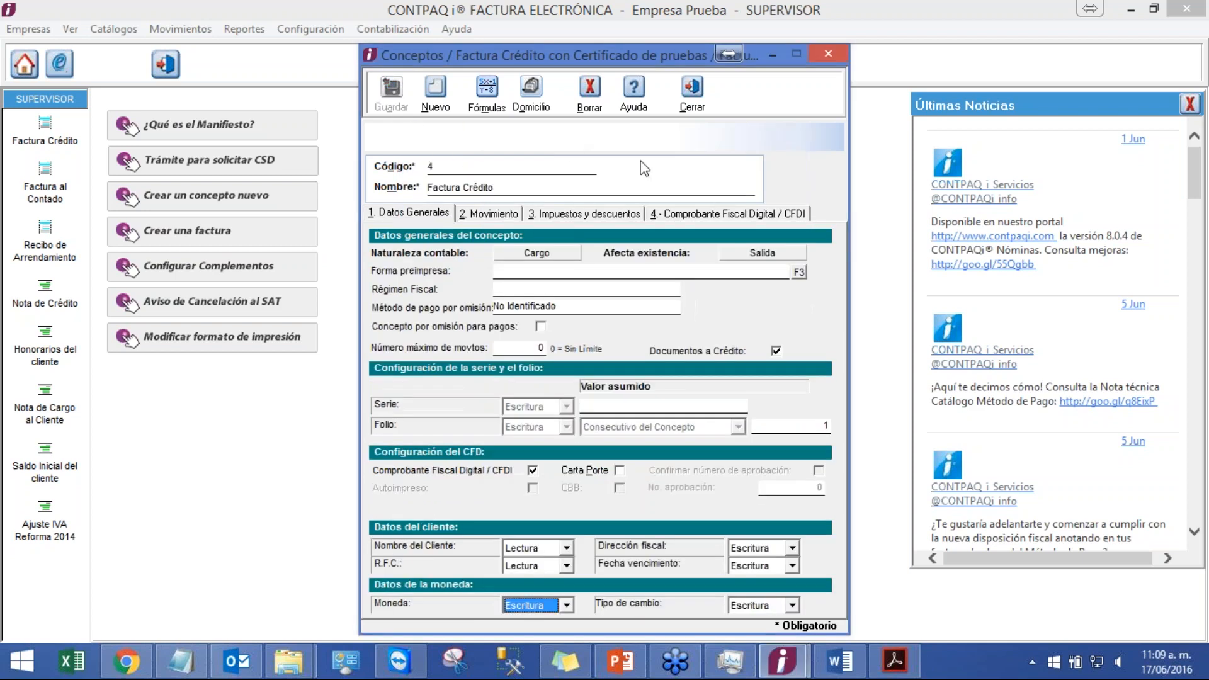
Step: Close the concept and open the existing Cliente Prueba invoice from the Factura Crédito list
left_click(694, 108)
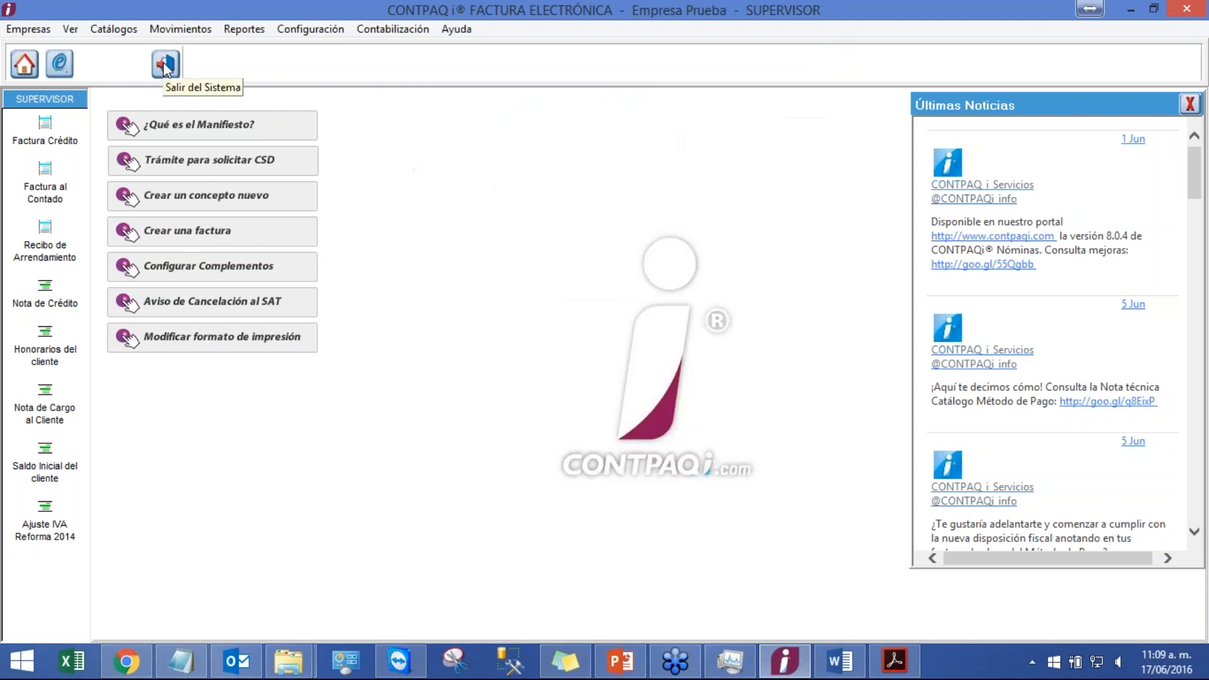
left_click(180, 29)
mouse_move(208, 50)
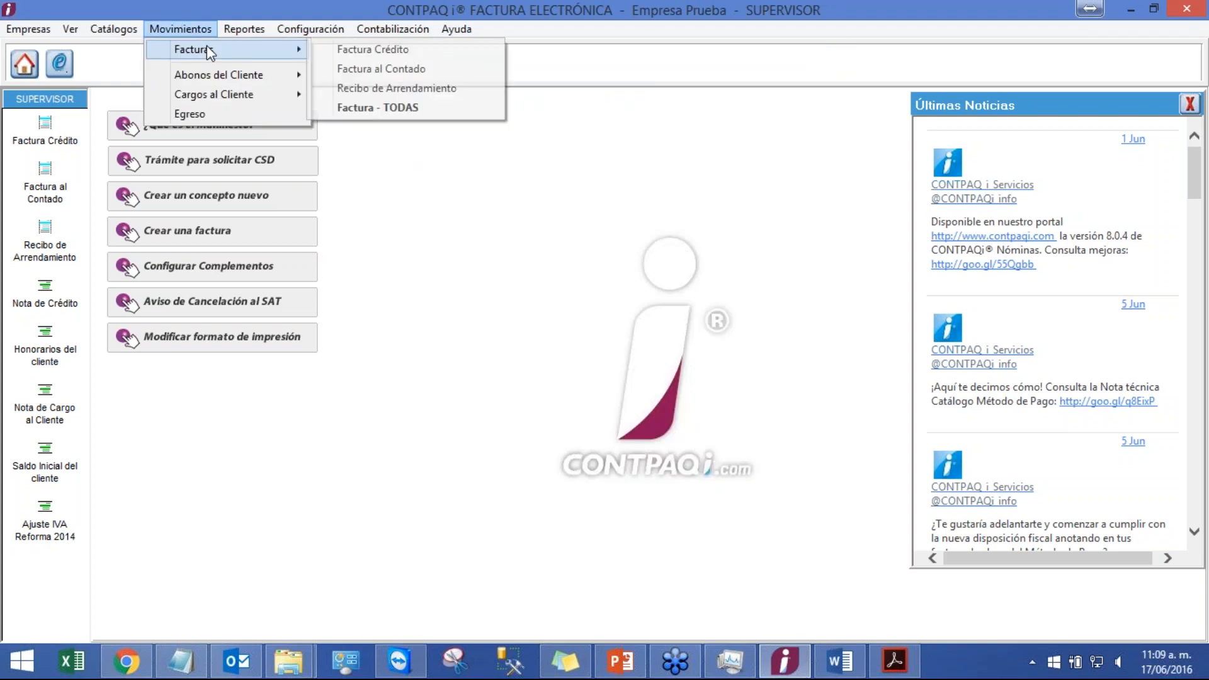
left_click(385, 50)
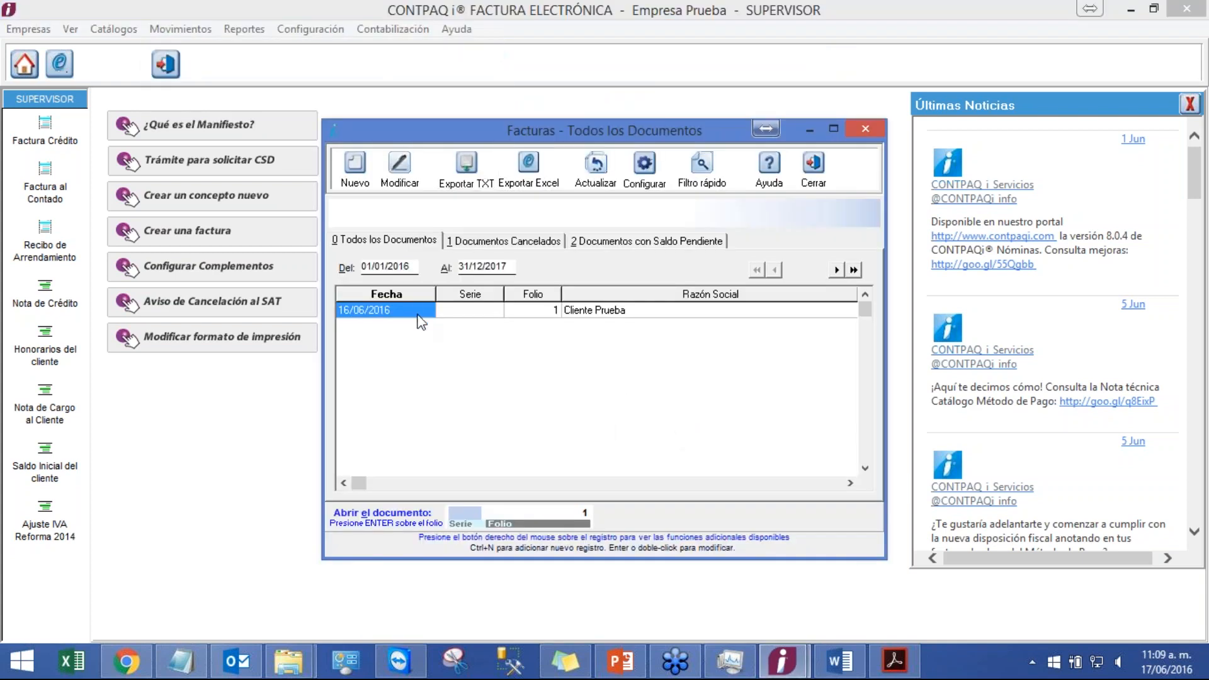
double_click(417, 312)
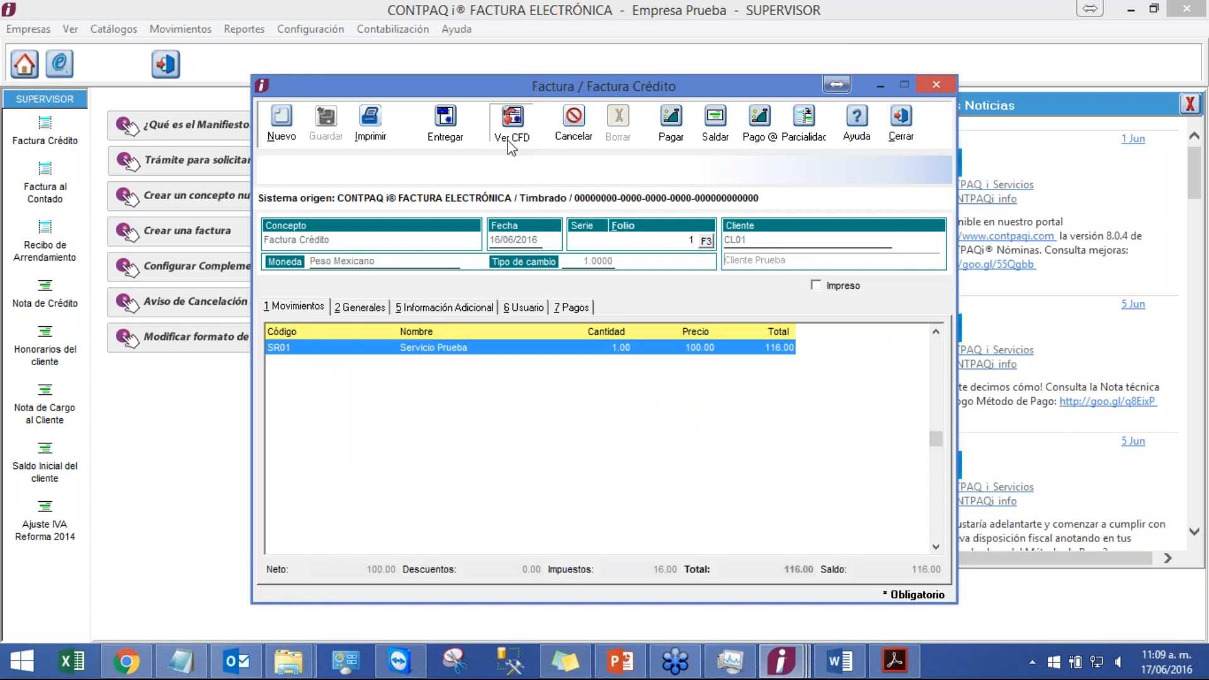
Step: Close the Word template and examine the Prueba T. Extra line in the invoice's CFD preview
left_click(840, 661)
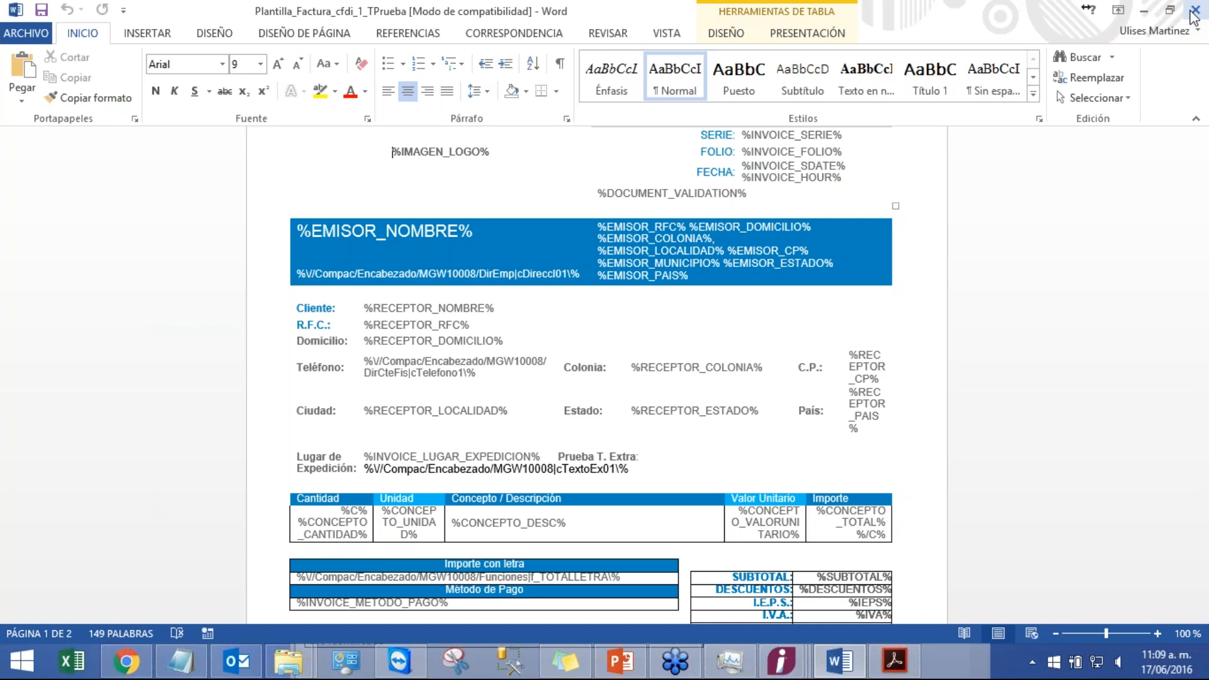
left_click(1193, 12)
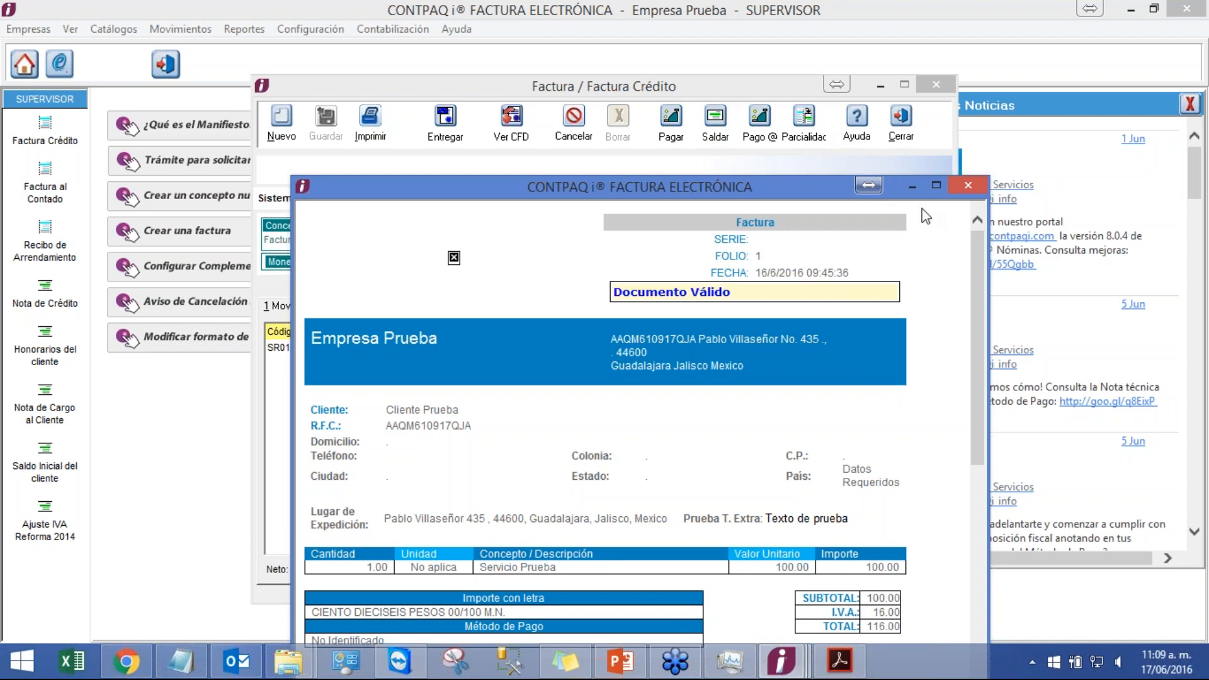
left_click_drag(685, 518, 837, 518)
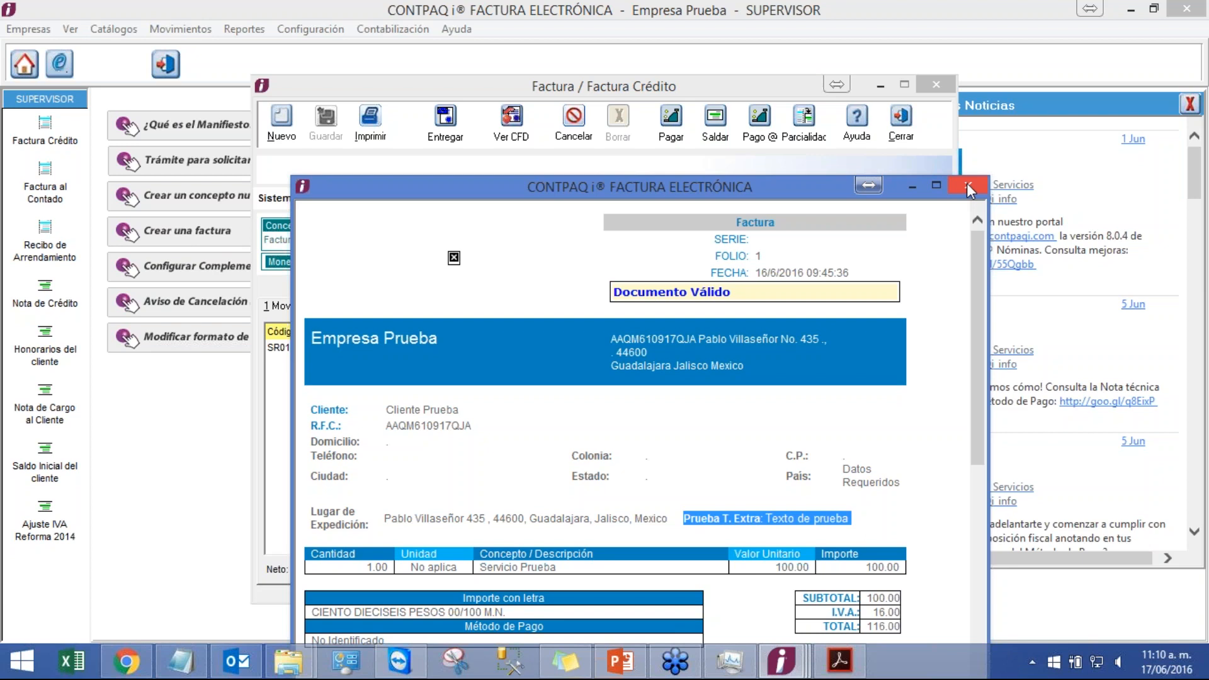
Step: Glance at the Encabezado section of the labels PDF, then close the CFD preview and the invoice
left_click(837, 664)
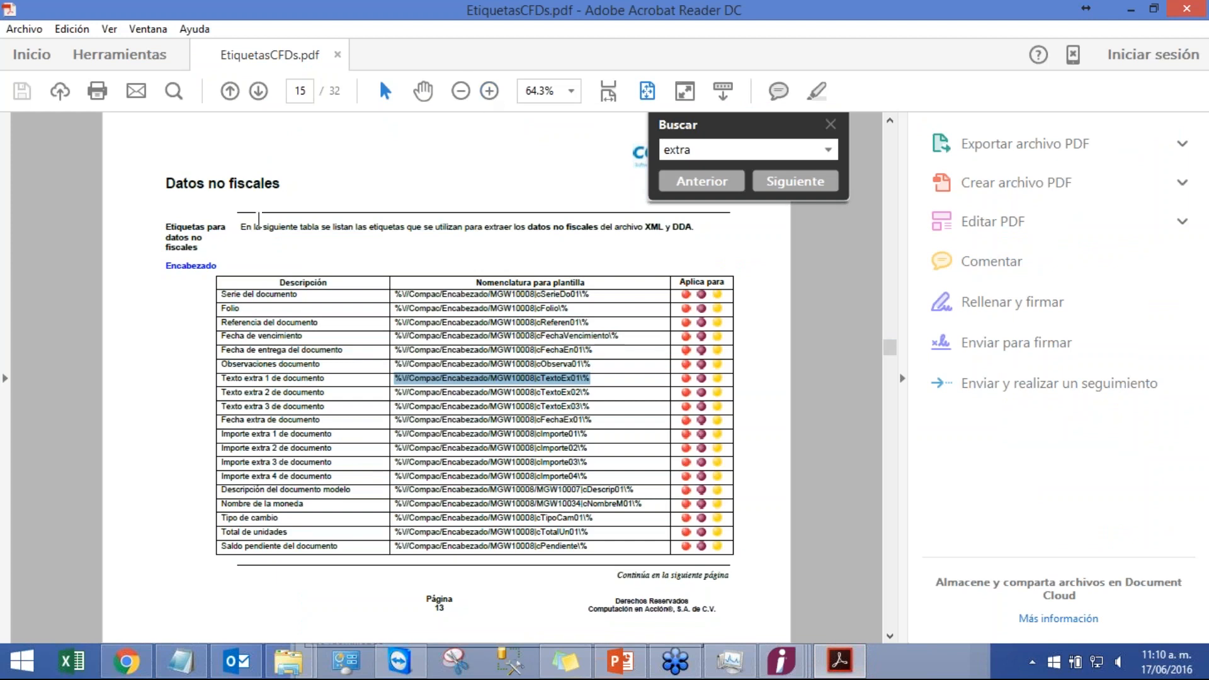
double_click(180, 267)
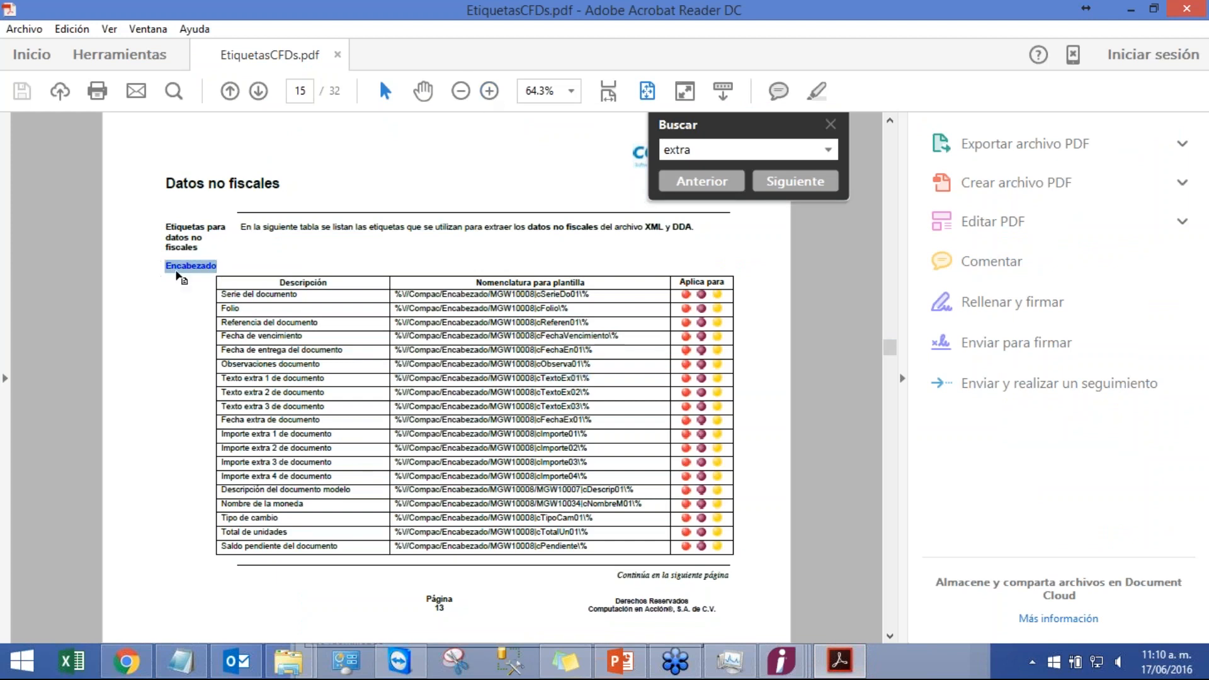
left_click(1130, 9)
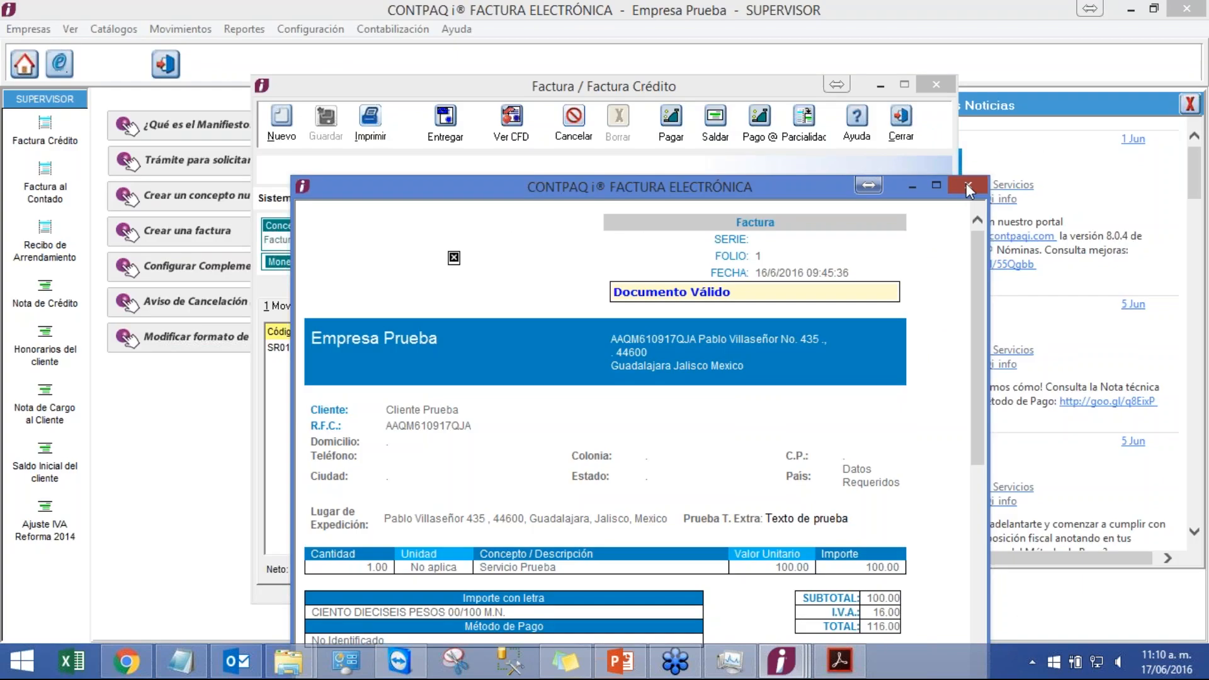
left_click(967, 189)
left_click(900, 120)
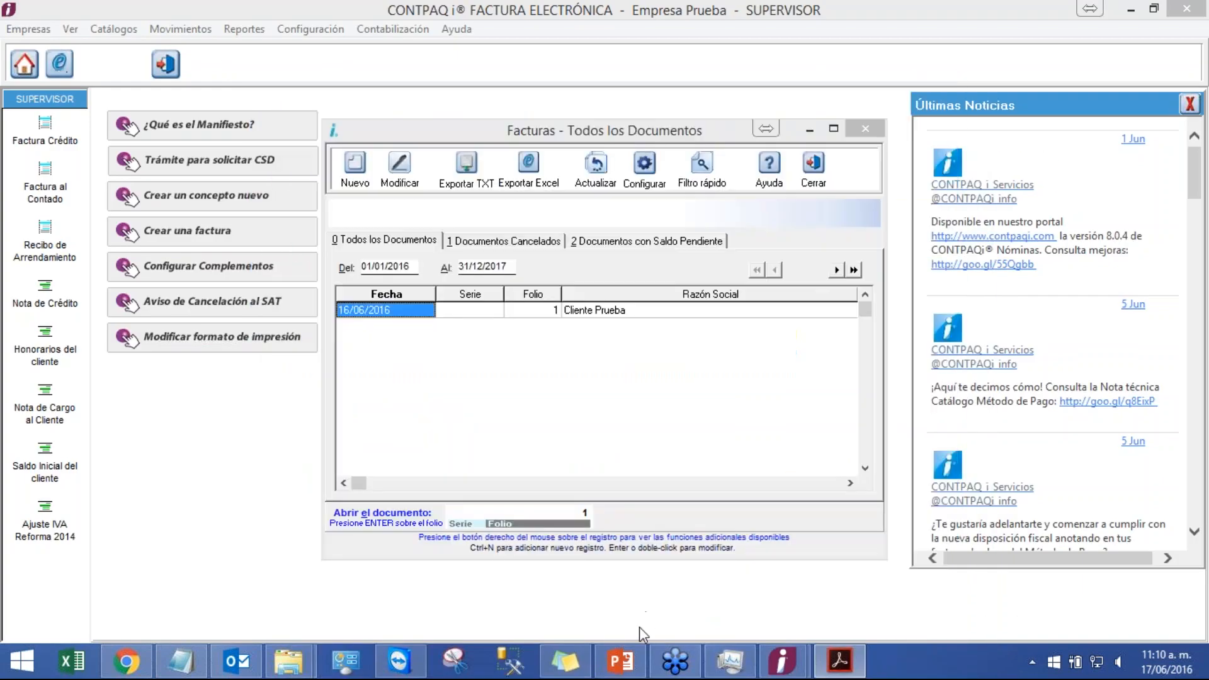
Step: Switch to the PowerPoint presentation, start the slideshow and advance to the Formato amigable recommendations slide
left_click(603, 638)
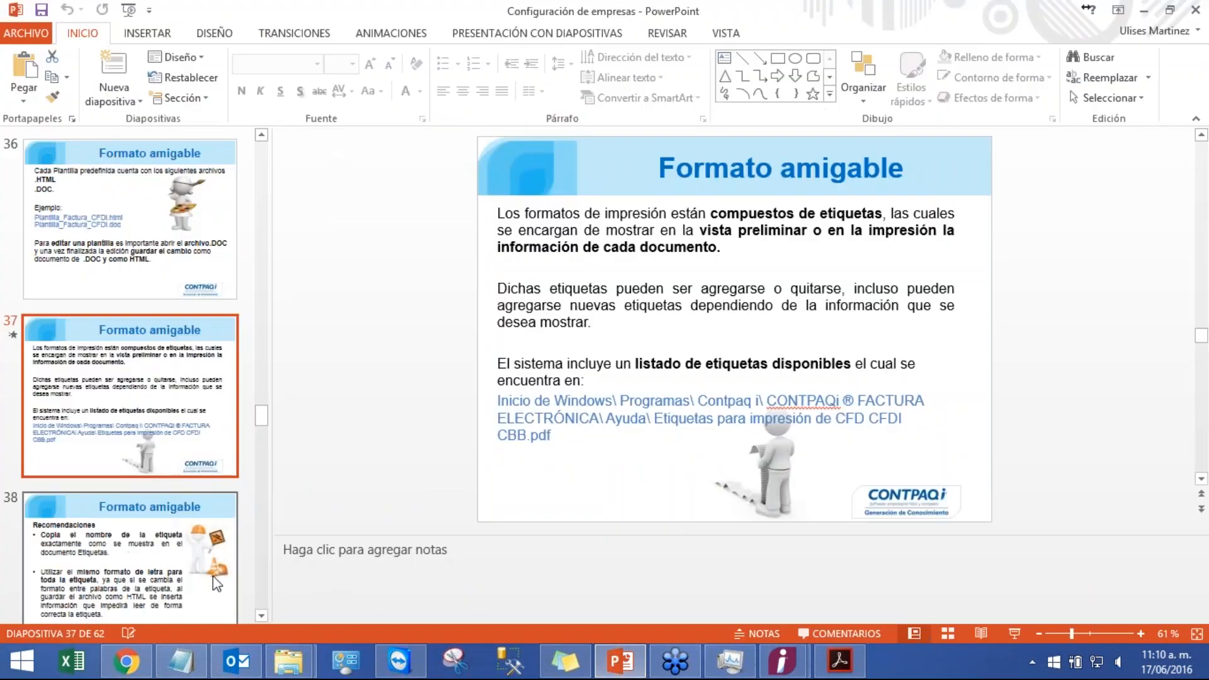
left_click(1013, 633)
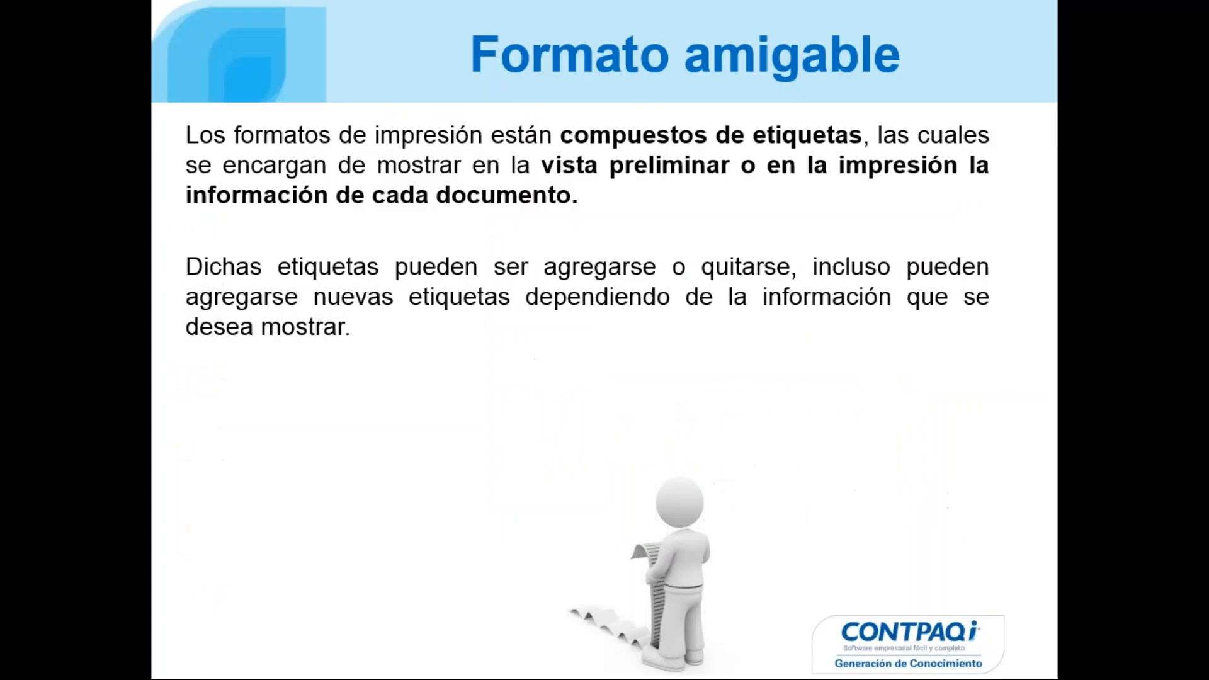
key("Right")
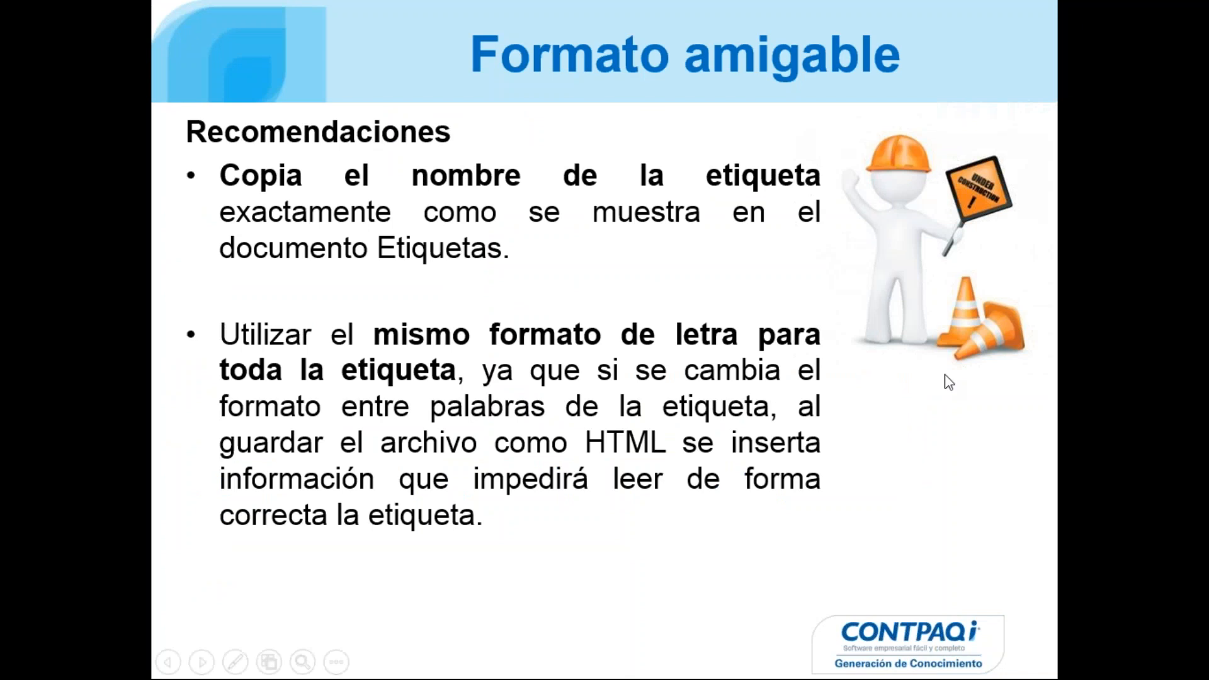
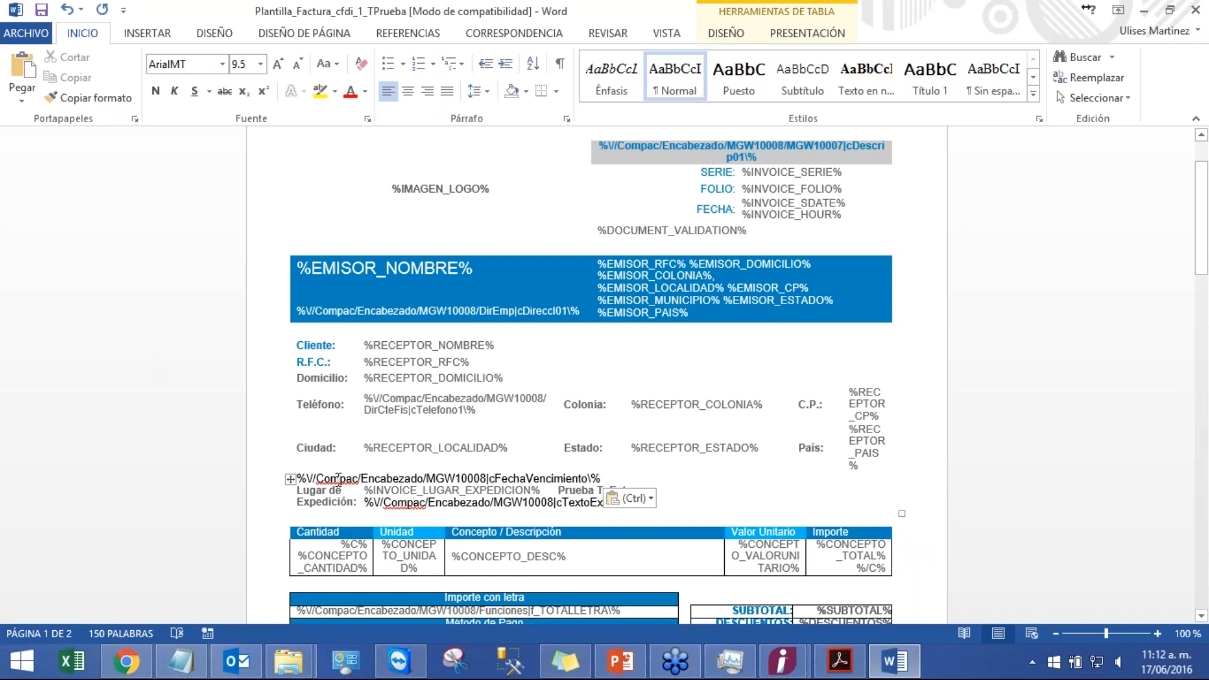
Step: Move the cFechaVencimiento label in the Word template onto its own line and delete it
right_click(340, 480)
left_click(384, 430)
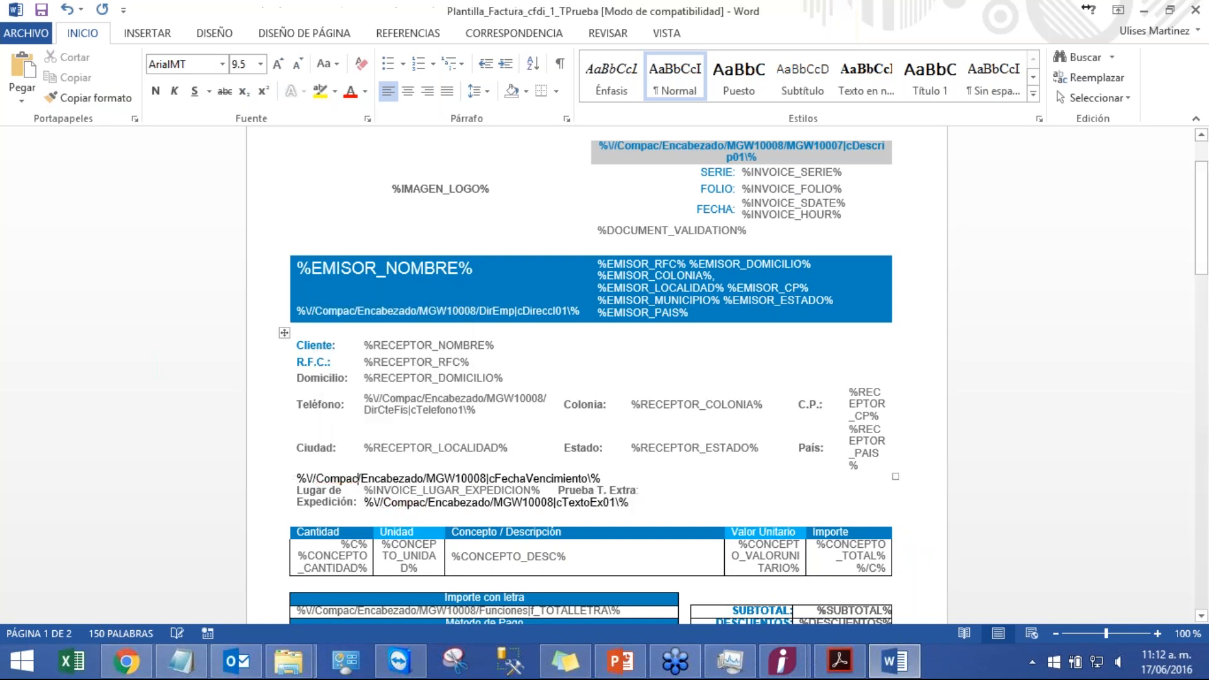
left_click(617, 478)
key("Return")
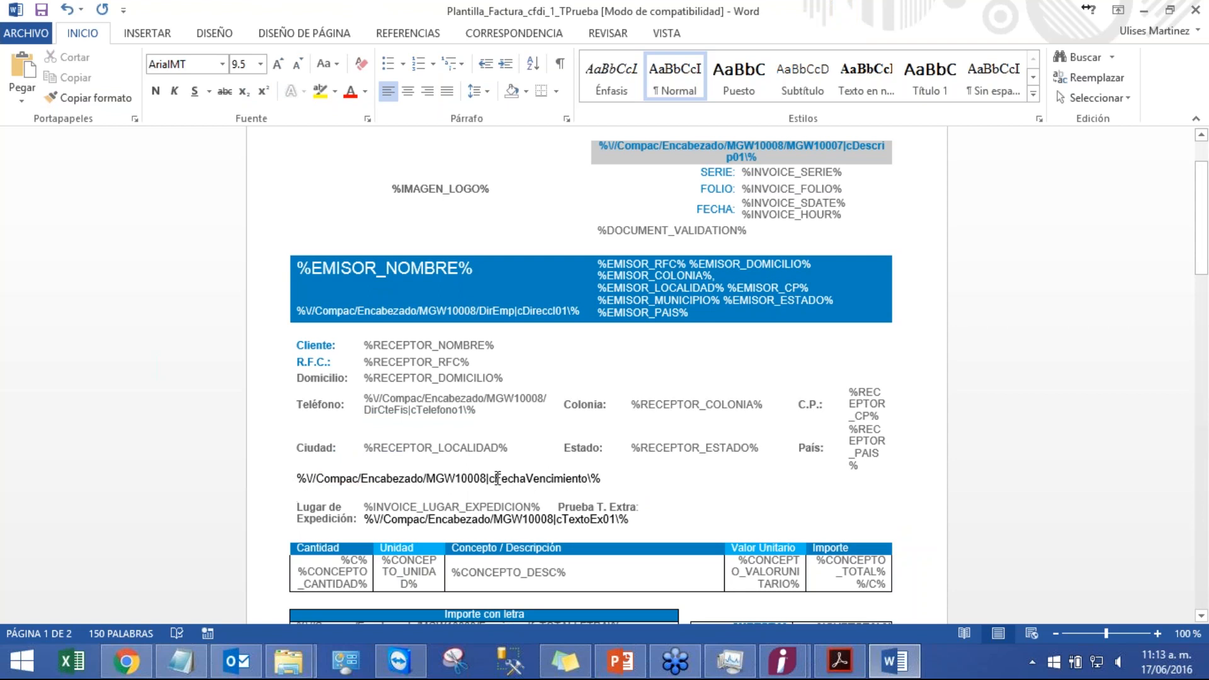
left_click_drag(603, 479, 282, 484)
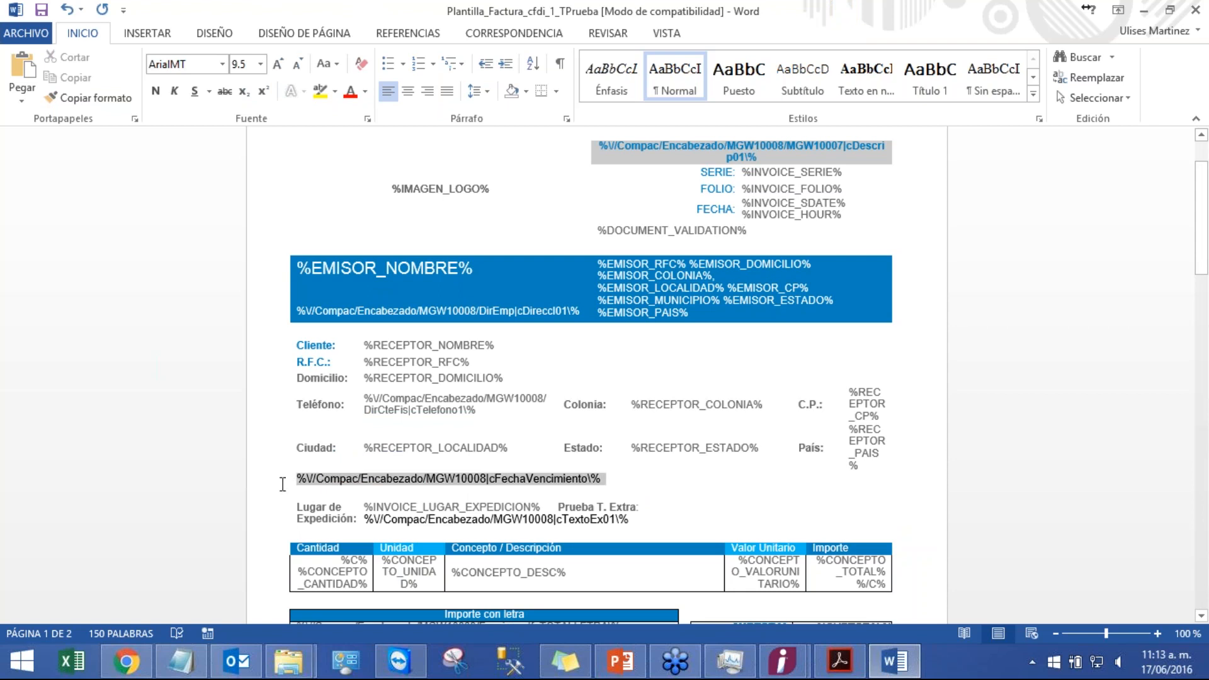
left_click(616, 490)
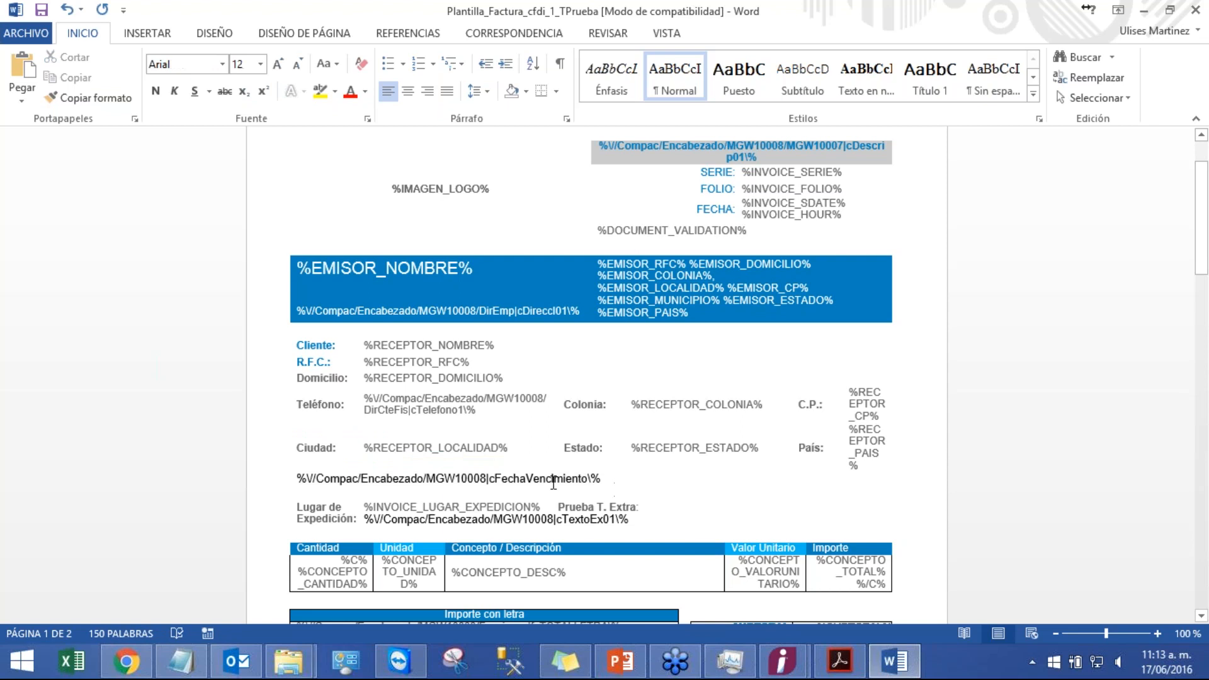
right_click(554, 490)
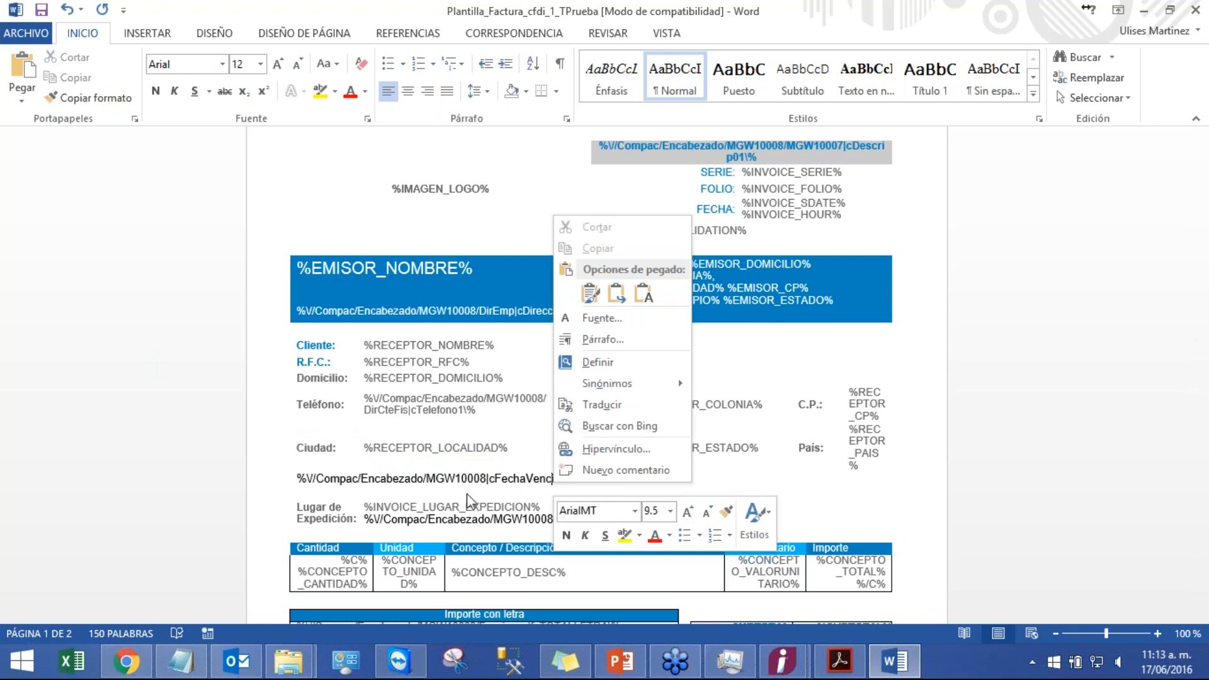
left_click(466, 493)
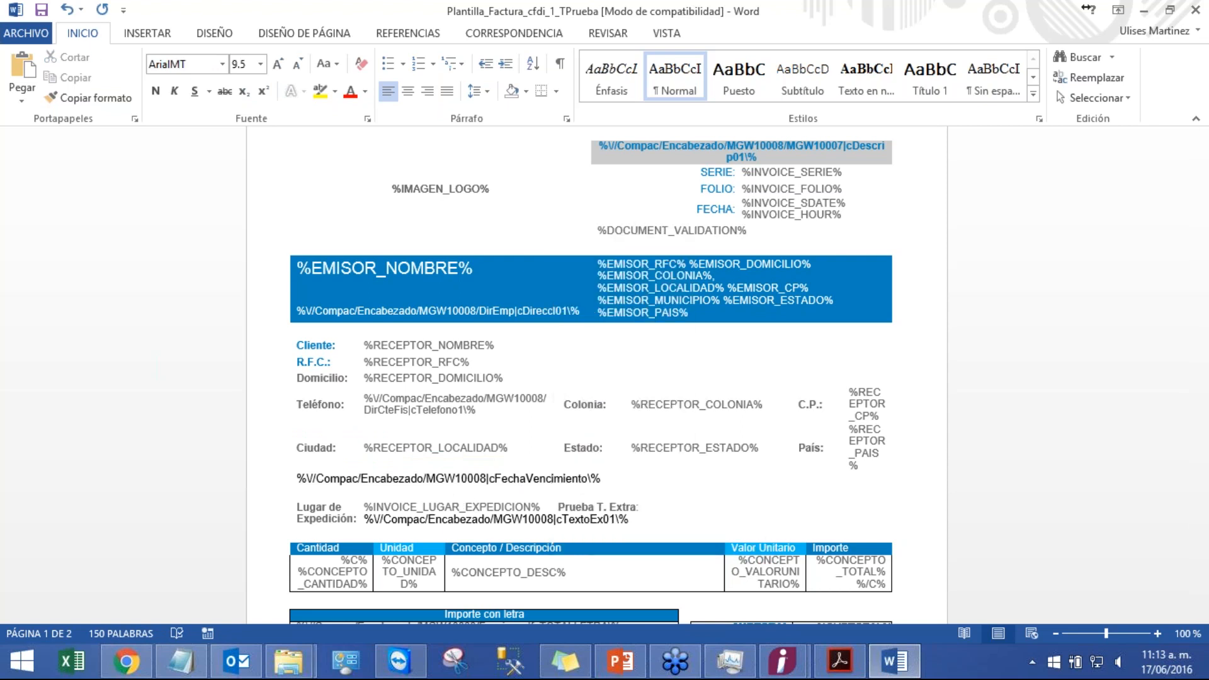
left_click_drag(288, 480, 288, 478)
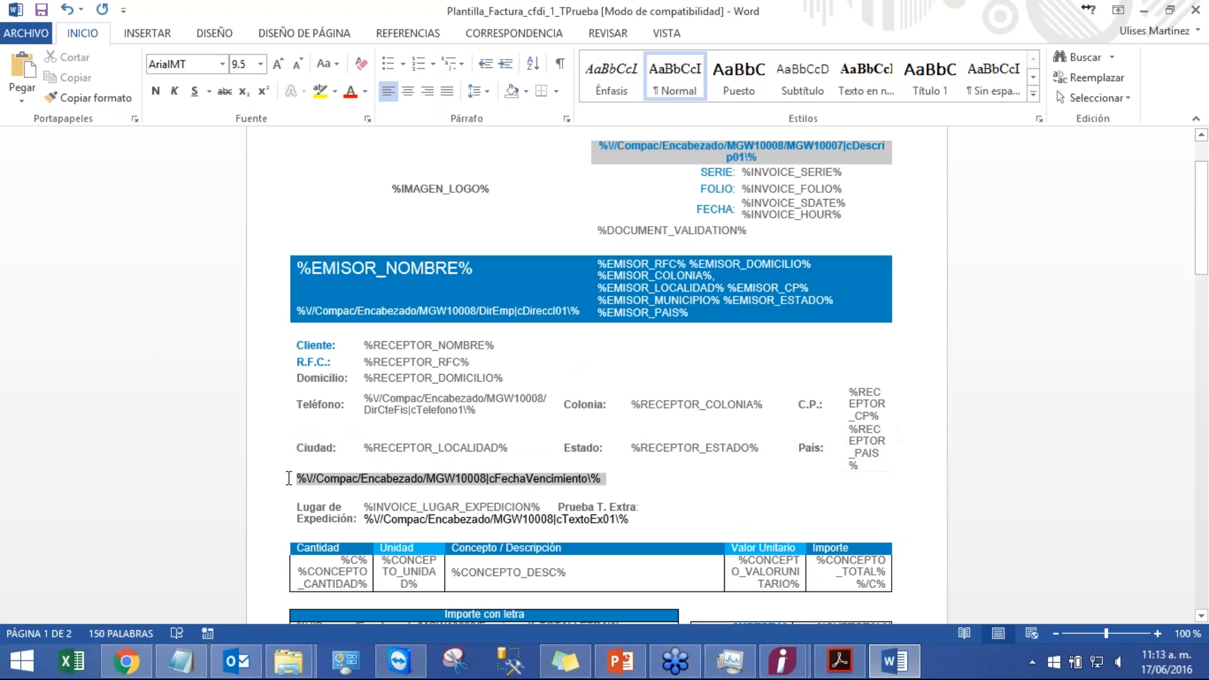
key("Delete")
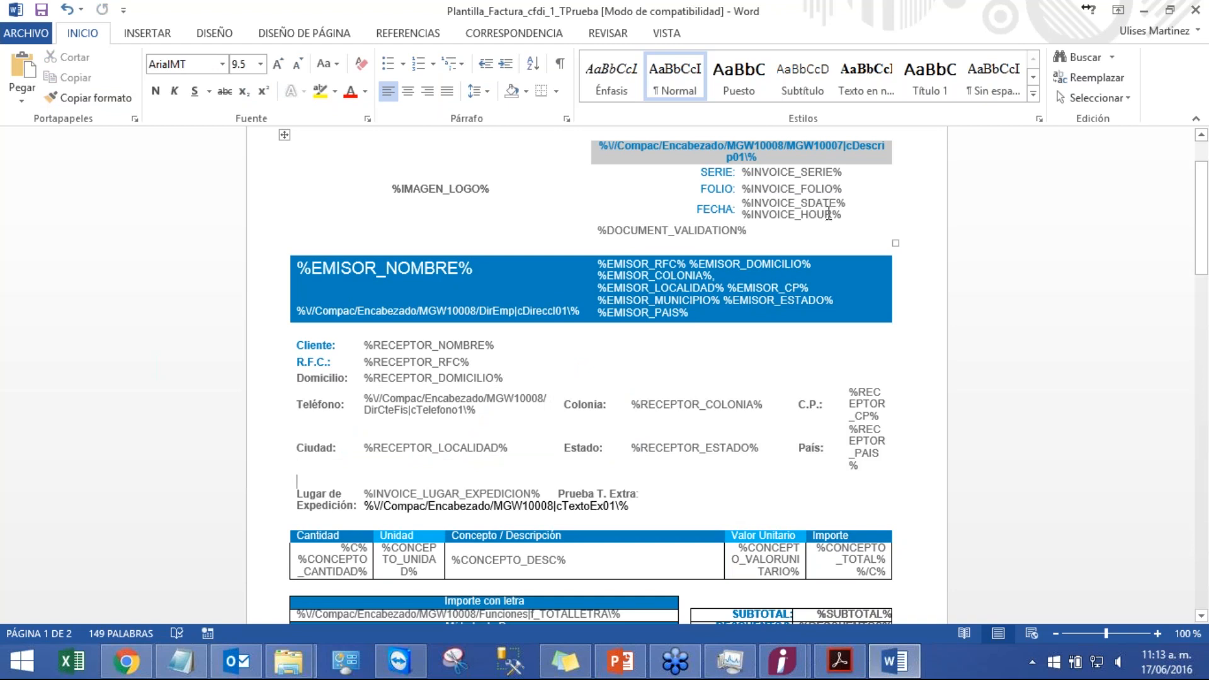
Step: Close the Word template without saving changes and minimize the Facturacion folder window
left_click(1196, 10)
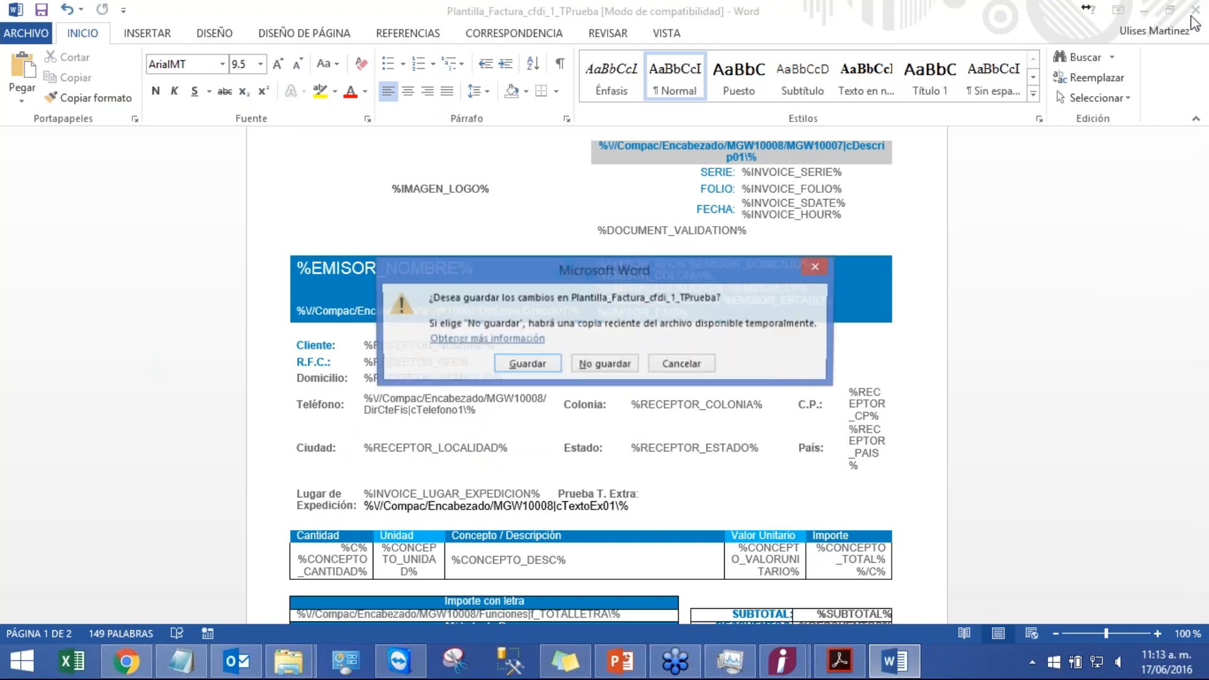
left_click(605, 360)
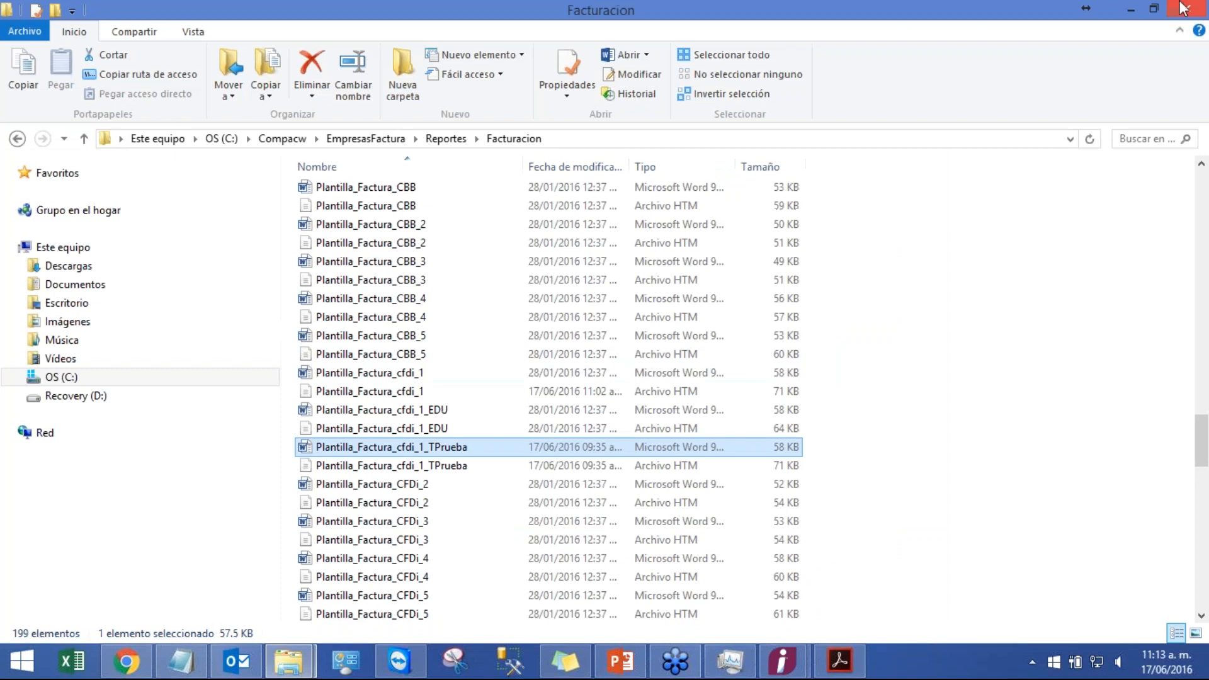
left_click(1130, 9)
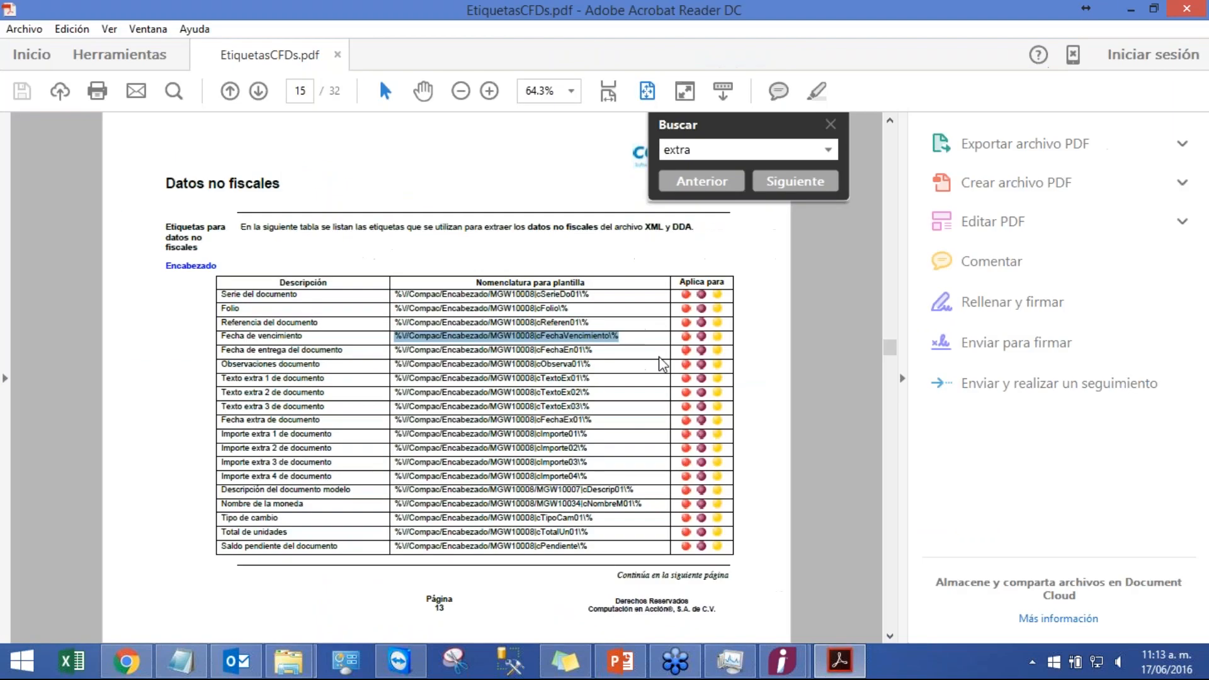
left_click(691, 242)
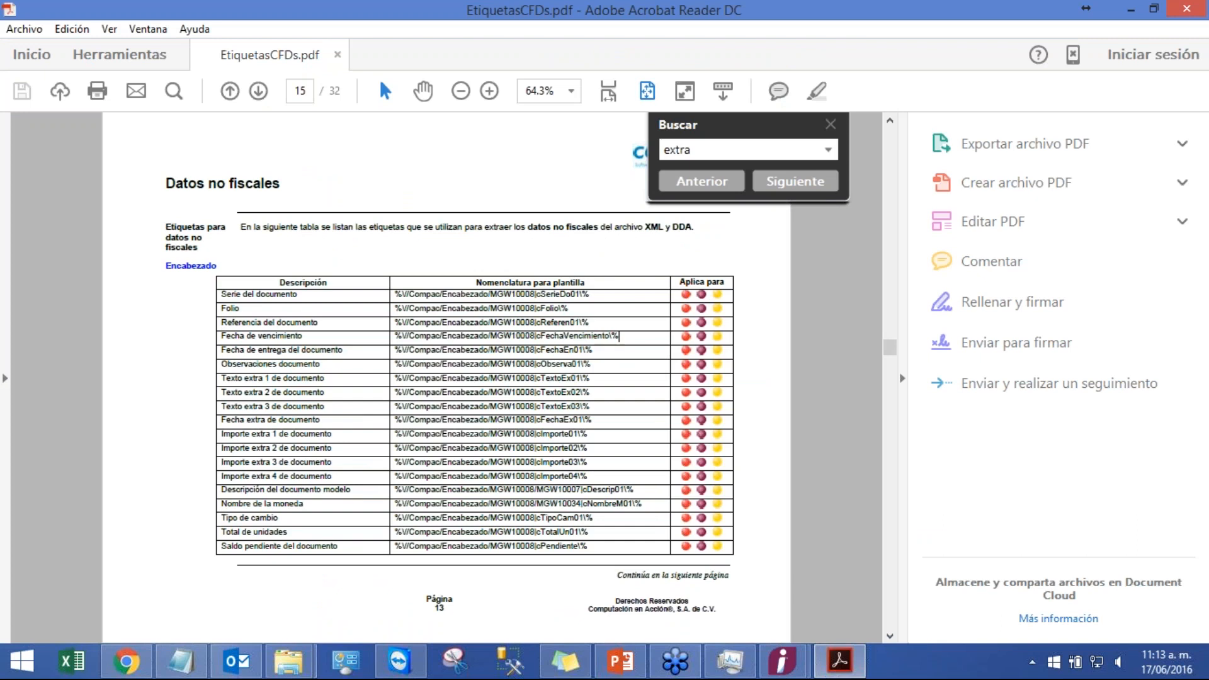
Step: Switch to the PowerPoint presentation and present the Campos extras en movimientos slides
left_click(621, 661)
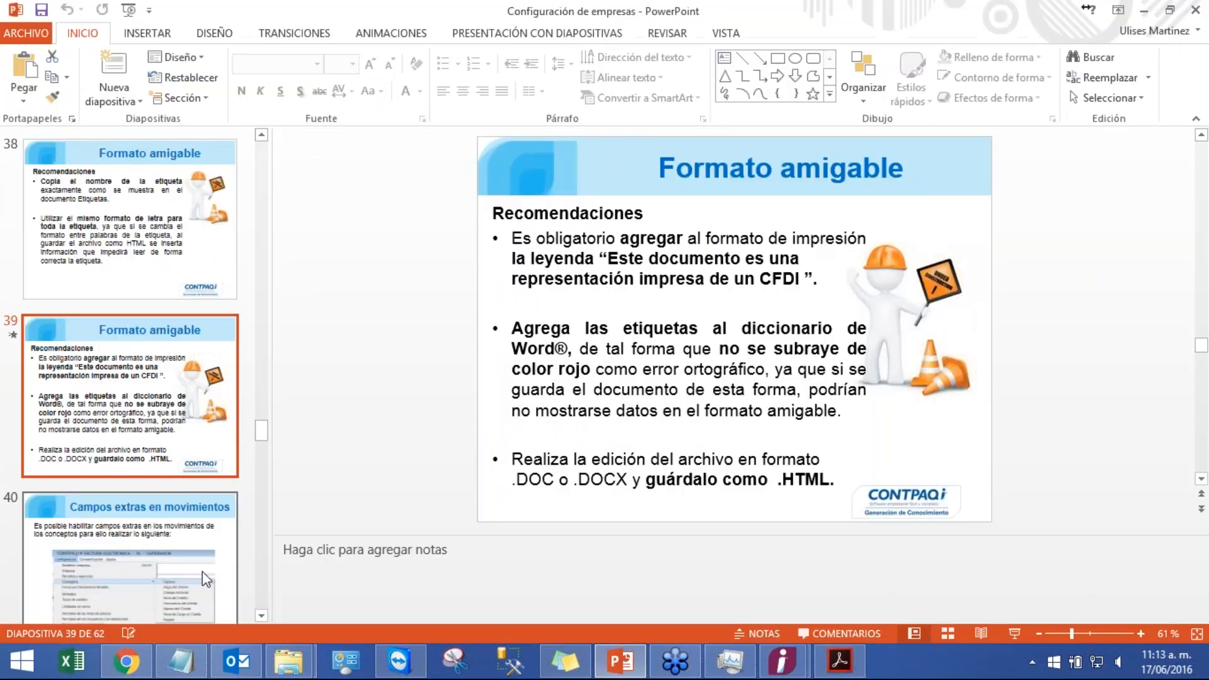
left_click(202, 571)
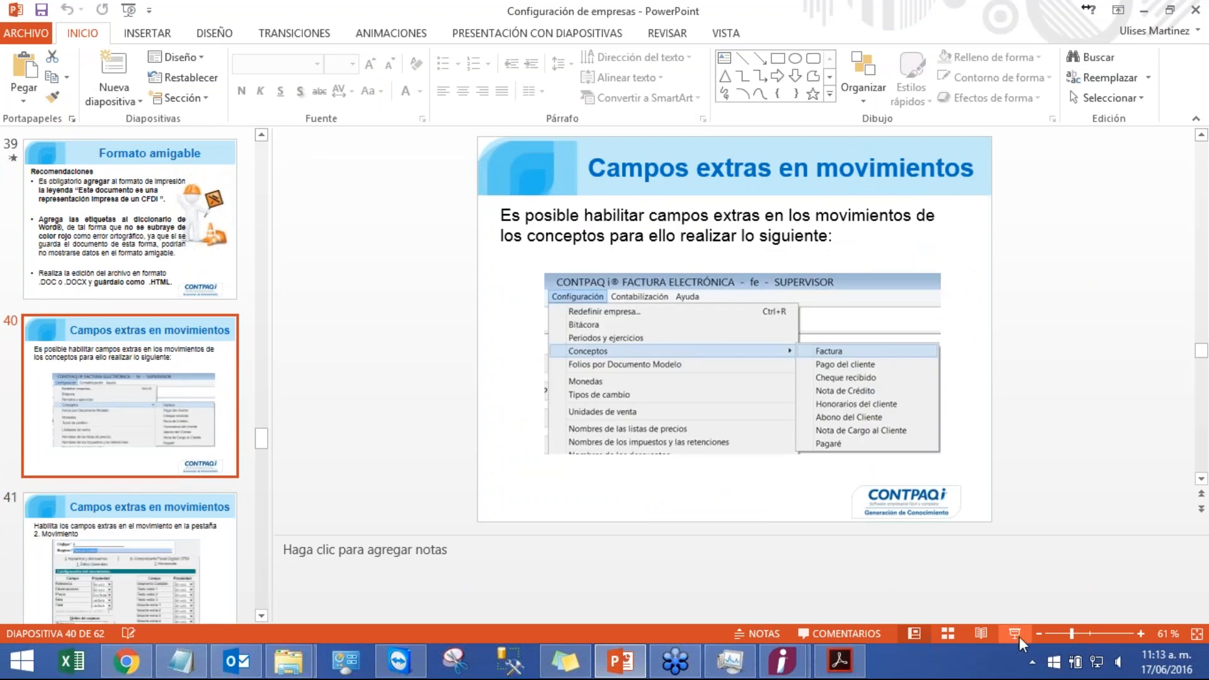
left_click(1019, 636)
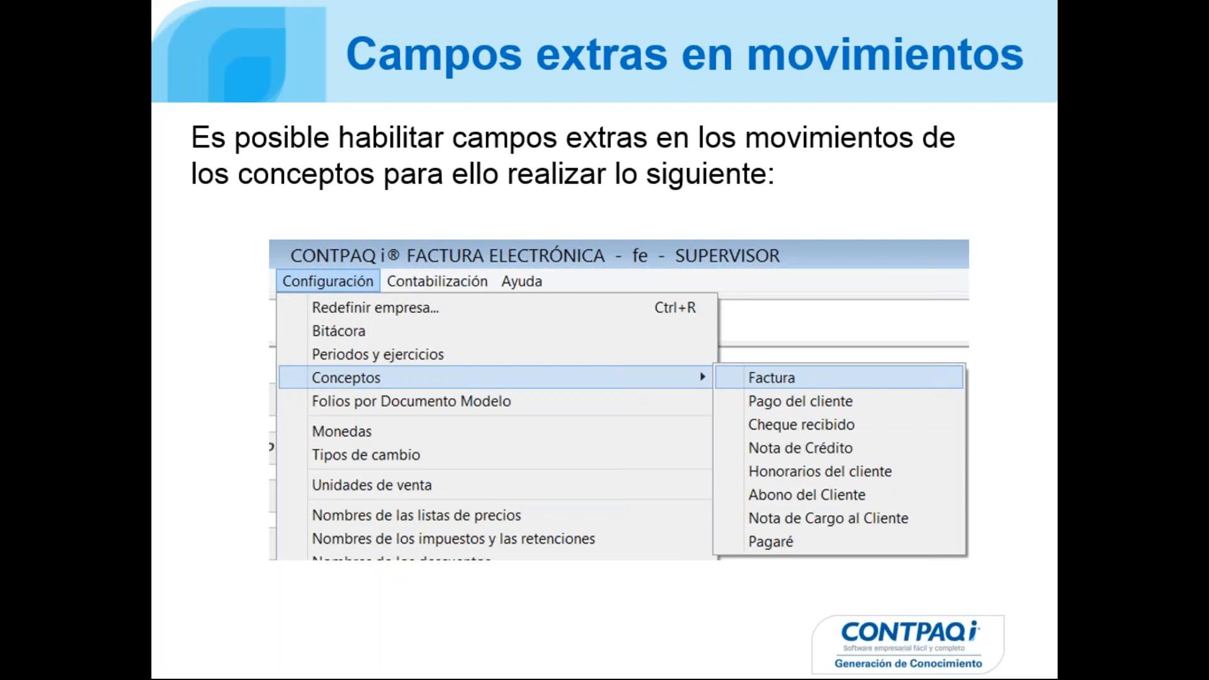
key("Right")
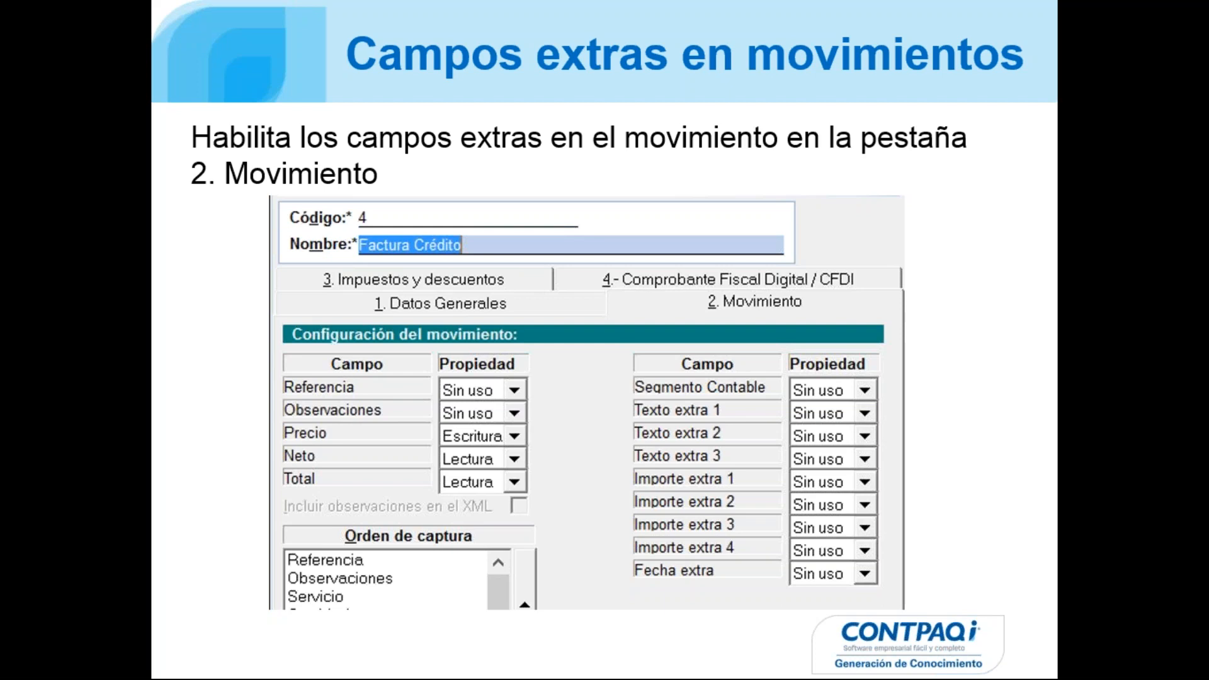
key("Escape")
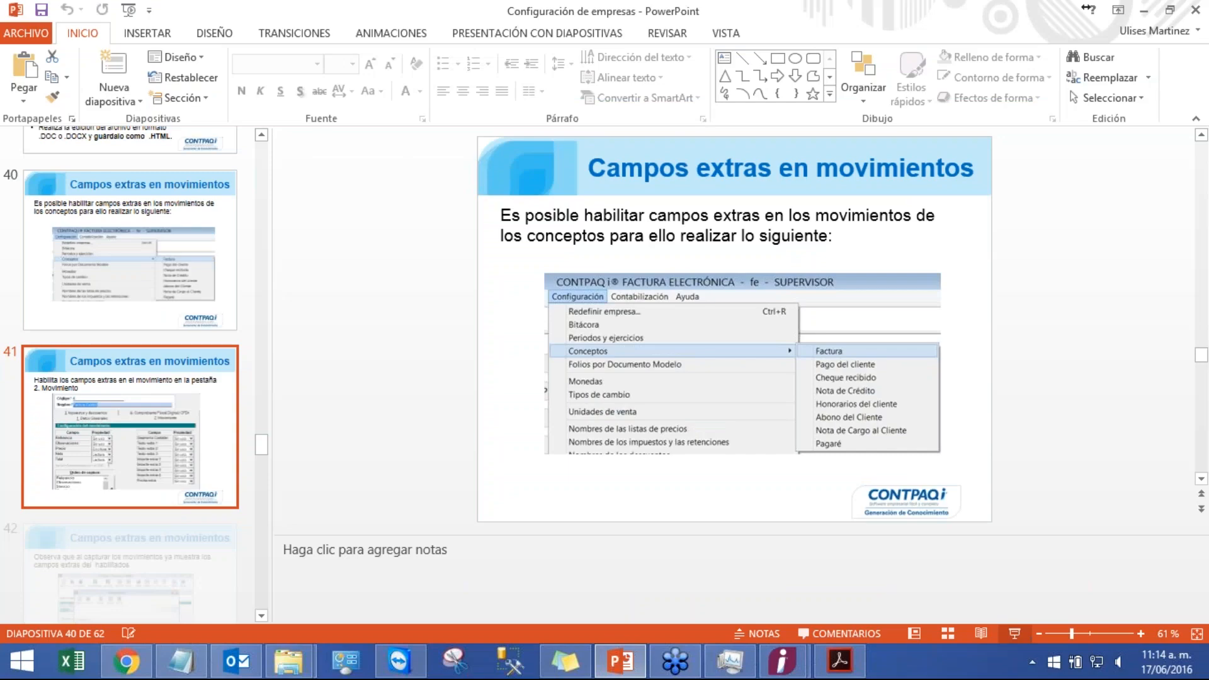
Step: Return to CONTPAQi, close the invoice list, and open the Factura Crédito concept for editing
mouse_move(782, 661)
left_click(853, 605)
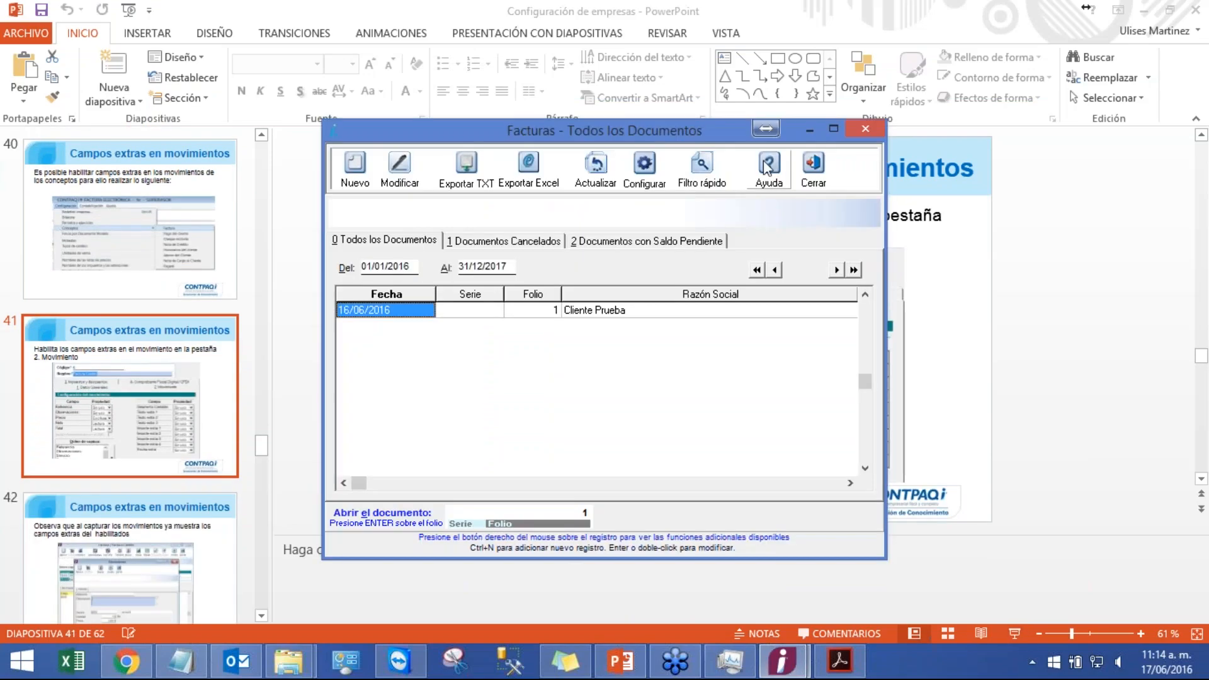
left_click(818, 165)
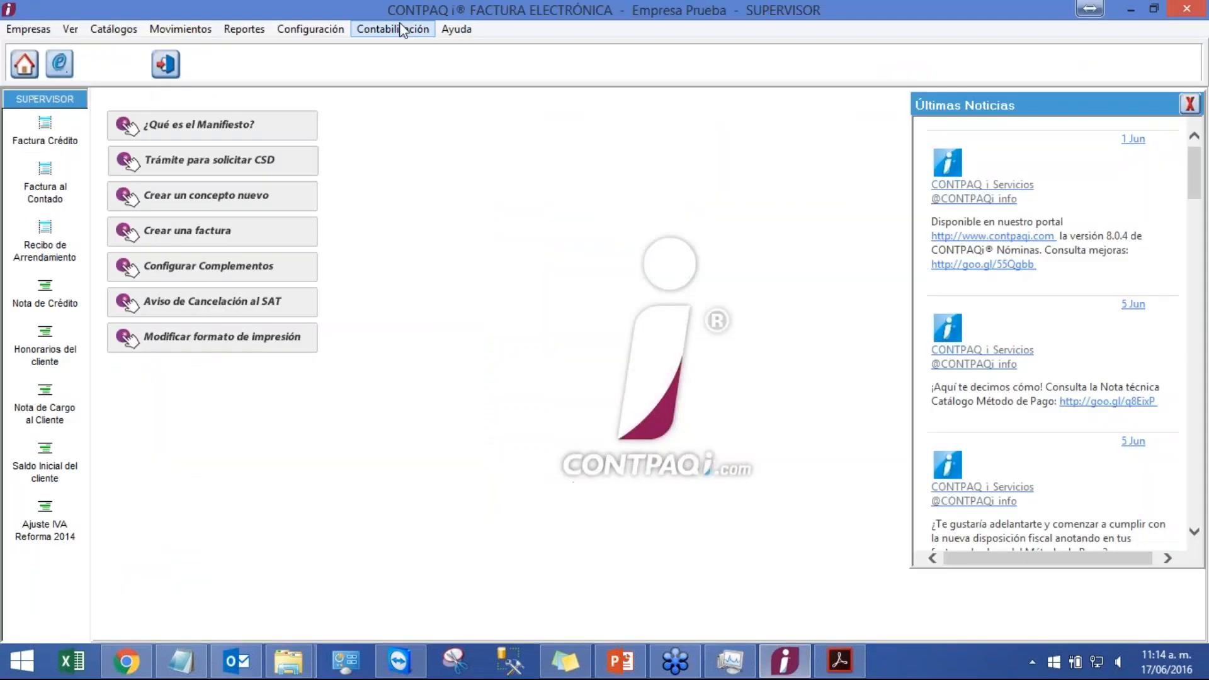
left_click(326, 25)
mouse_move(355, 108)
left_click(653, 108)
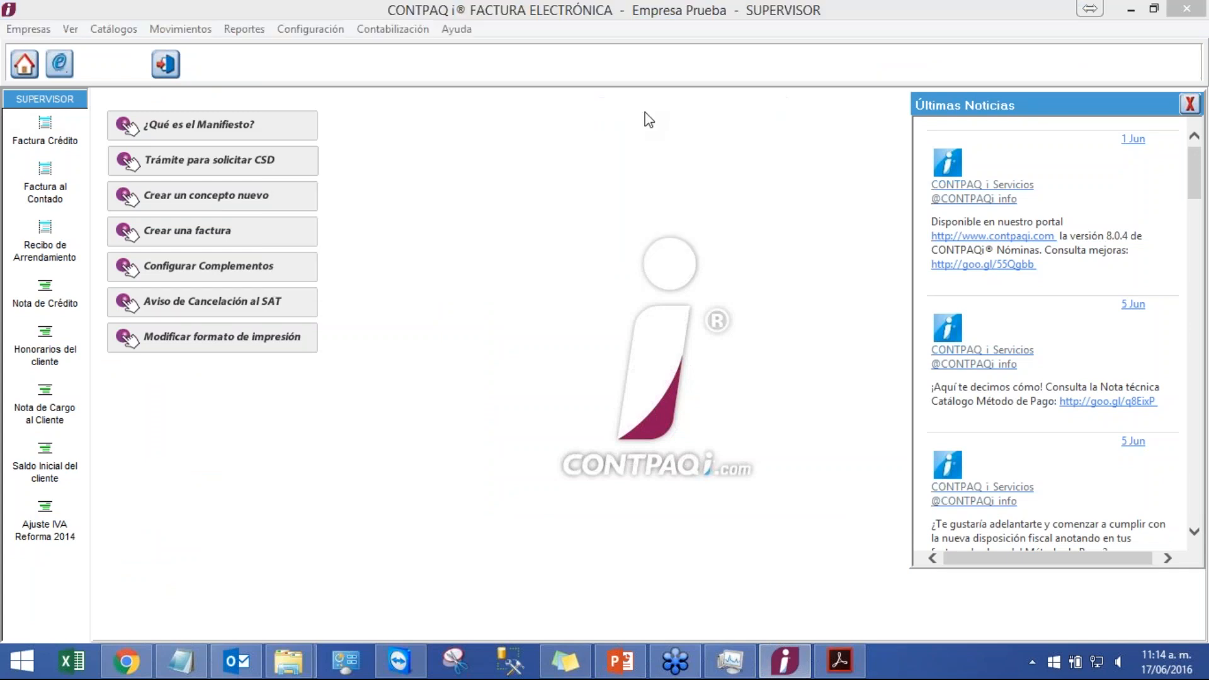
left_click(606, 166)
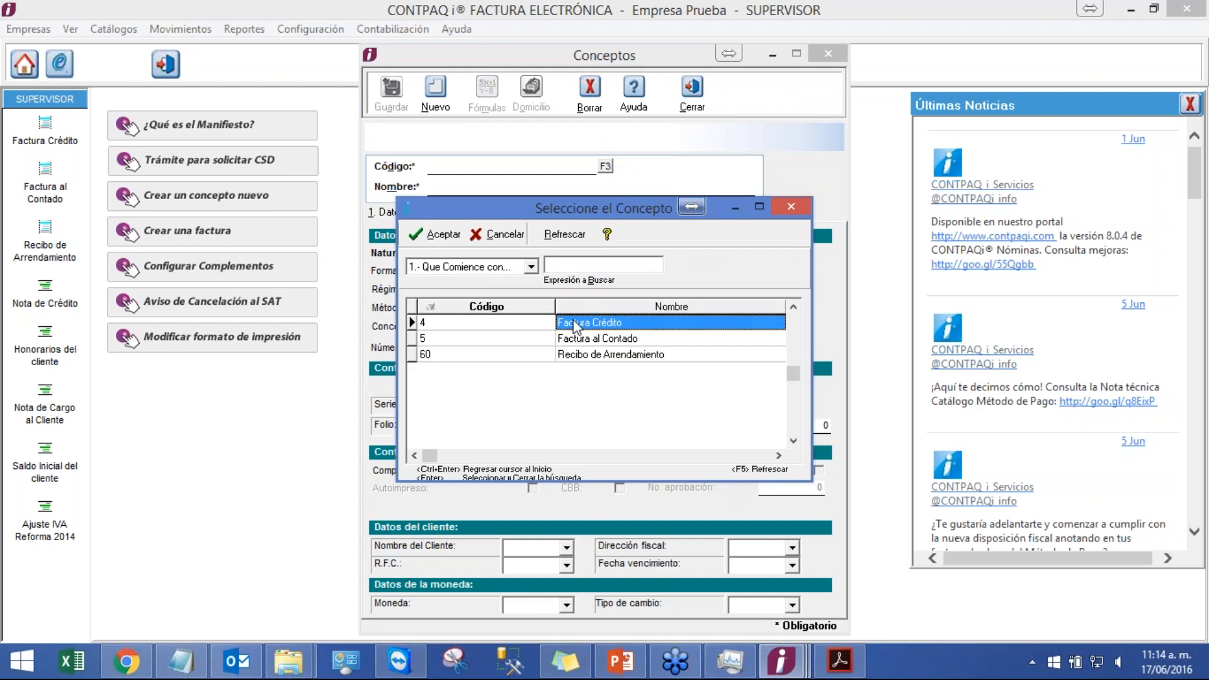
double_click(573, 322)
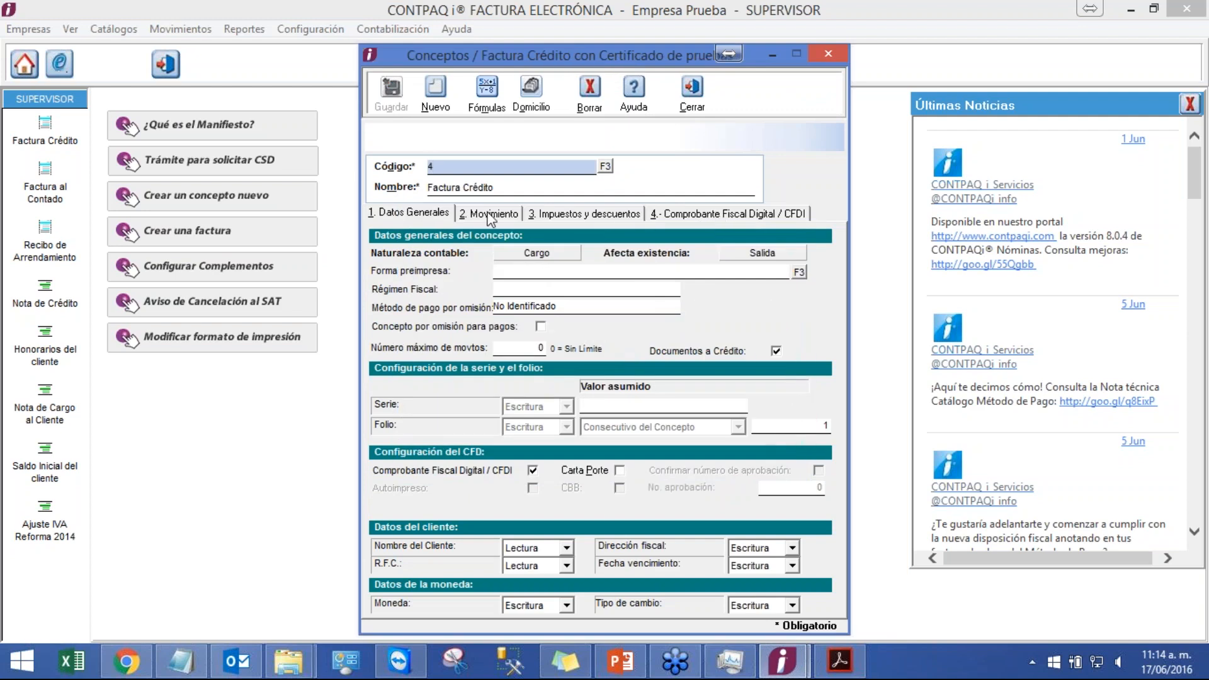
Step: Set the movement field Texto extra 1 to Escritura on the concept's Movimiento tab, save and close it
left_click(490, 216)
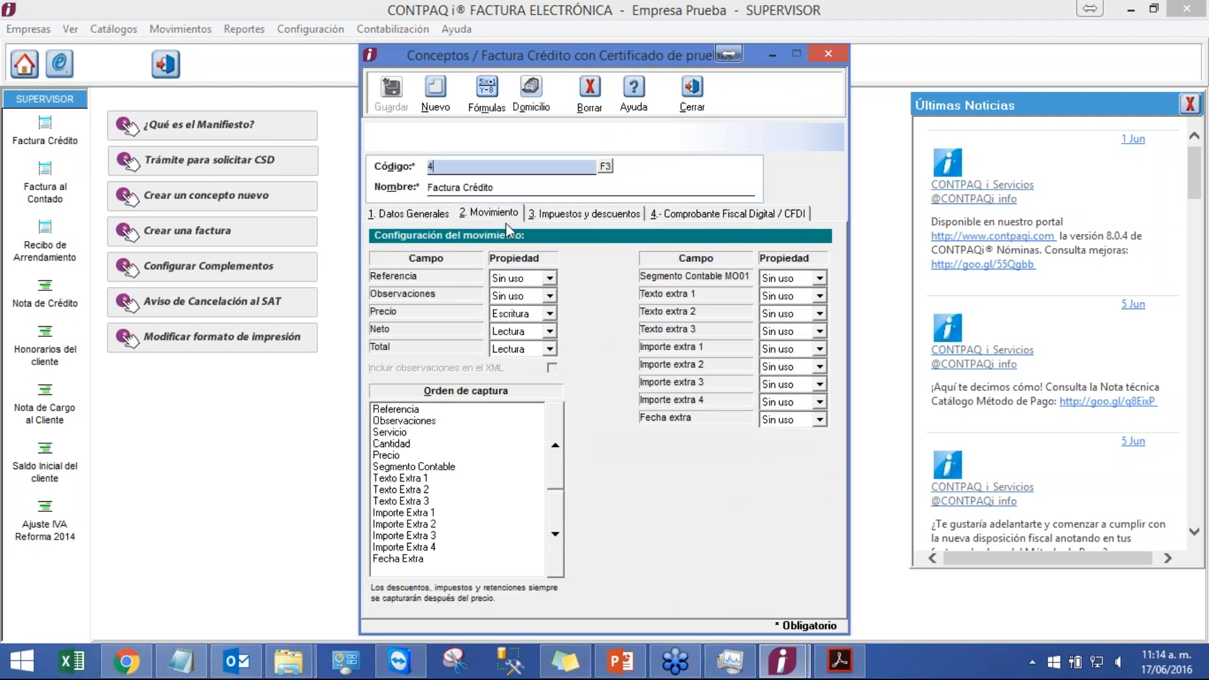
left_click(804, 296)
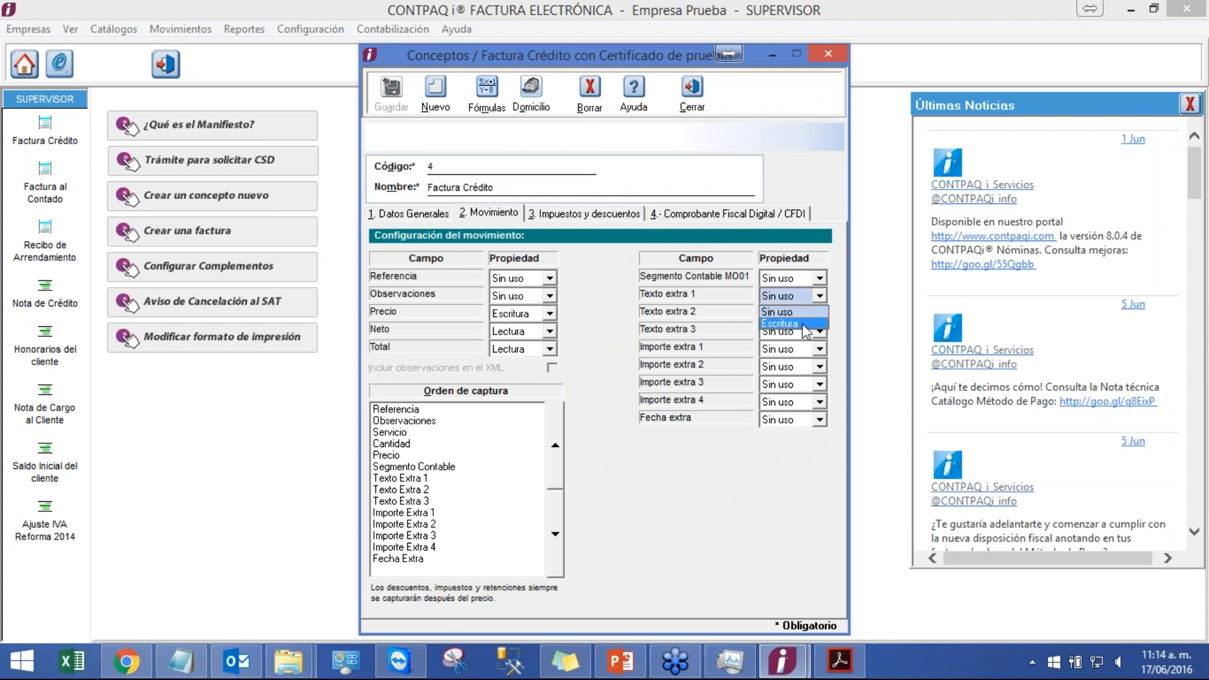
left_click(803, 325)
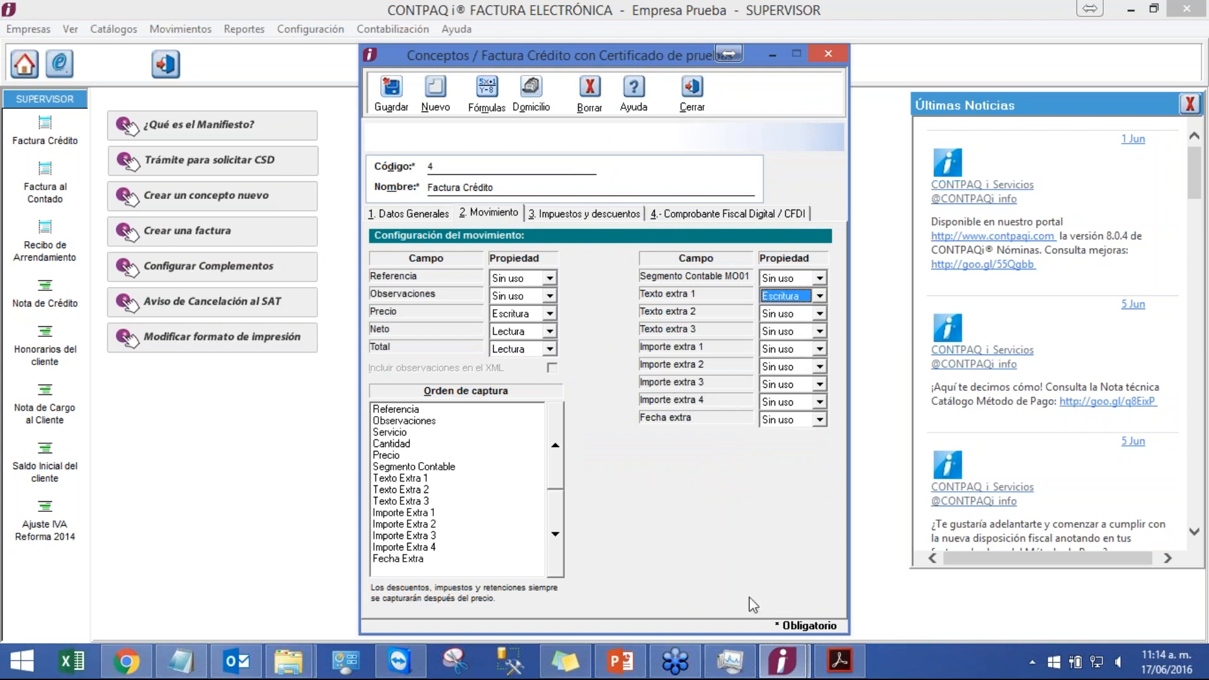
left_click(392, 90)
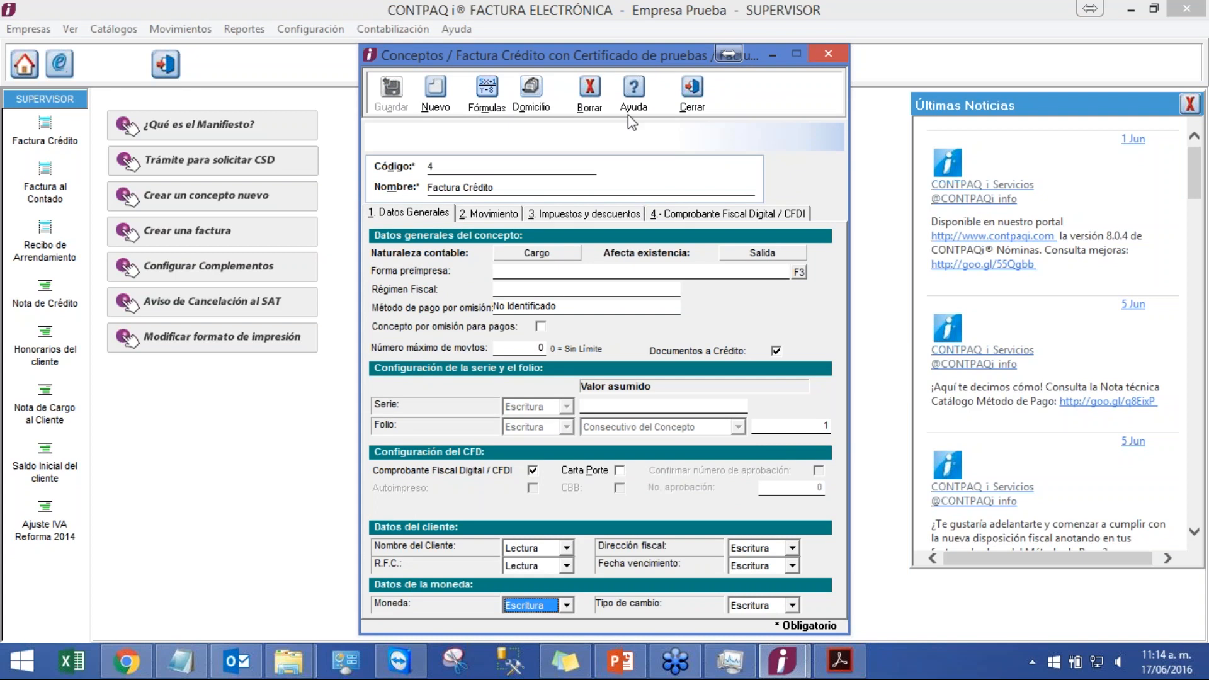
left_click(686, 88)
Step: Start a new Factura Crédito invoice for the test client and open a movement's Texto extra 1 field
left_click(180, 29)
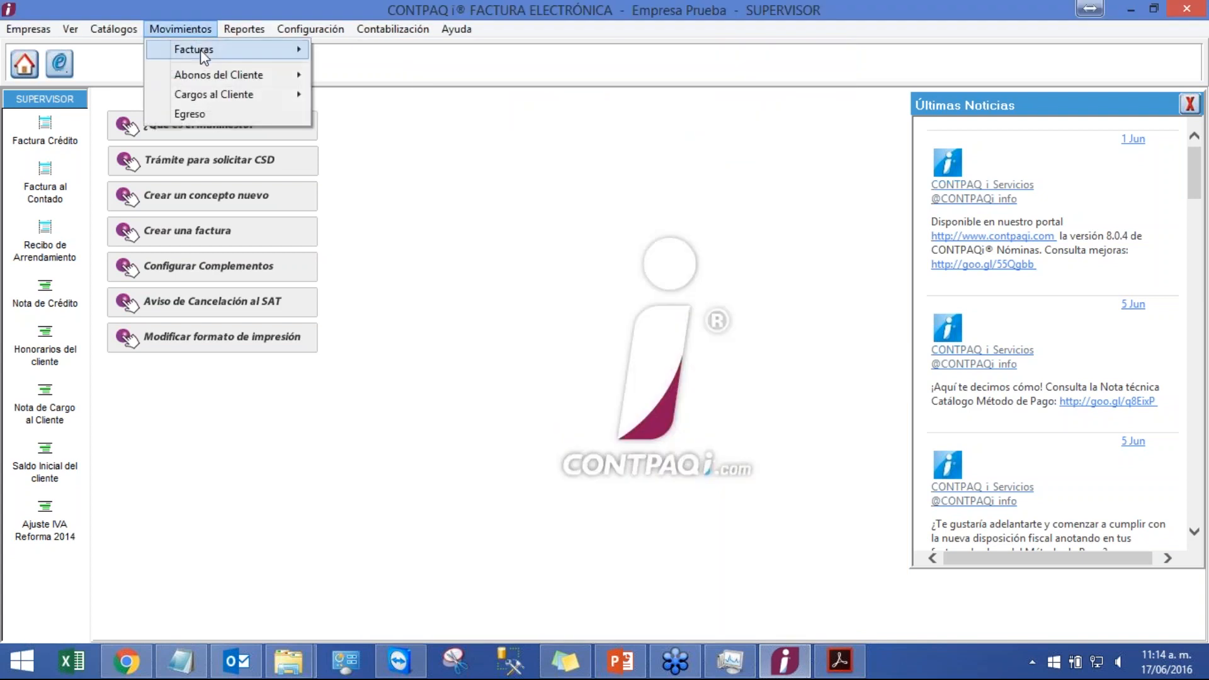
mouse_move(204, 55)
left_click(372, 108)
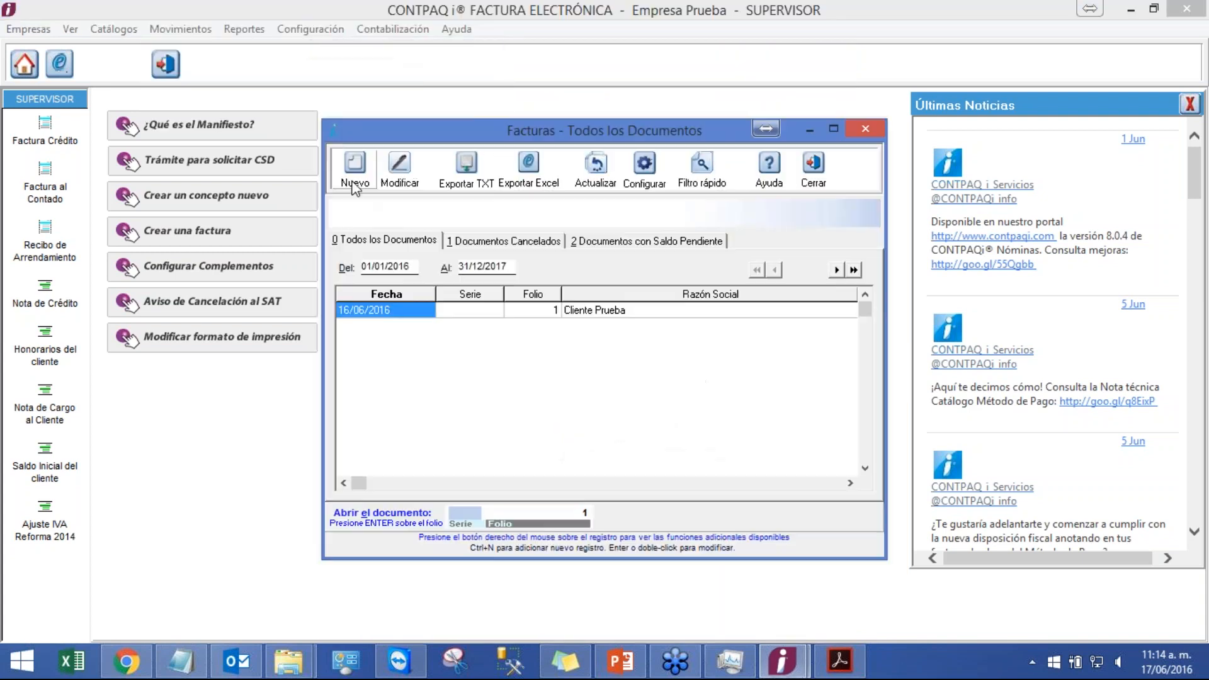
left_click(347, 173)
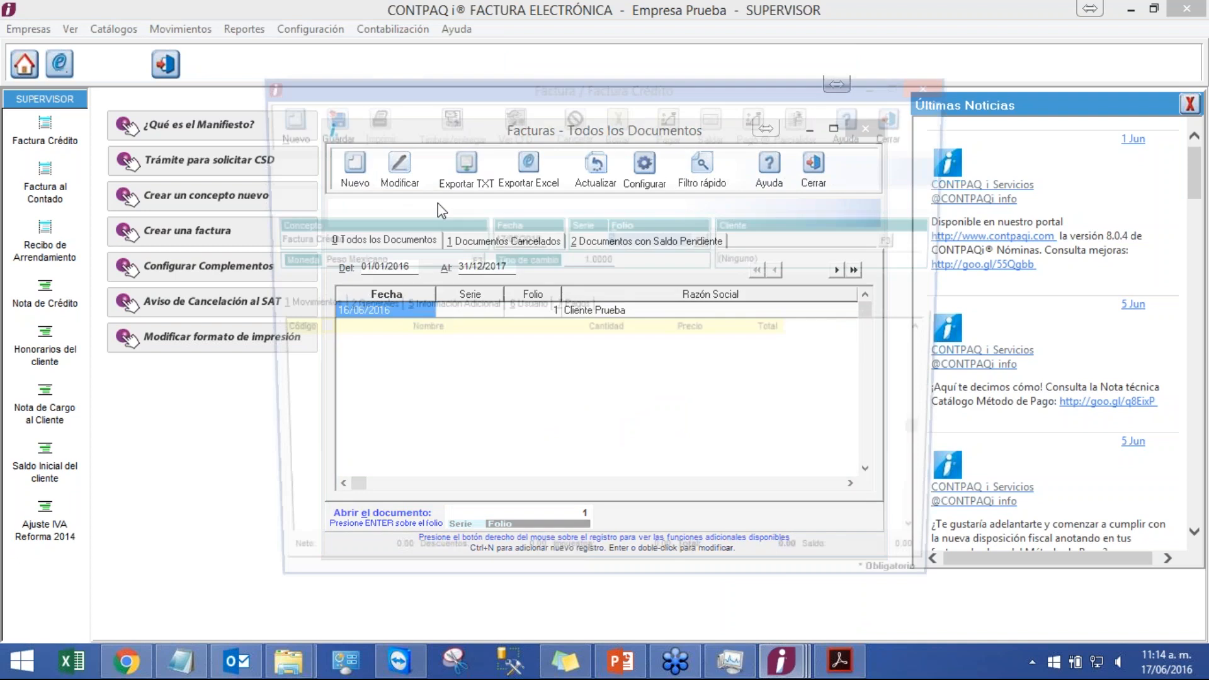
left_click(901, 241)
left_click(471, 338)
double_click(472, 340)
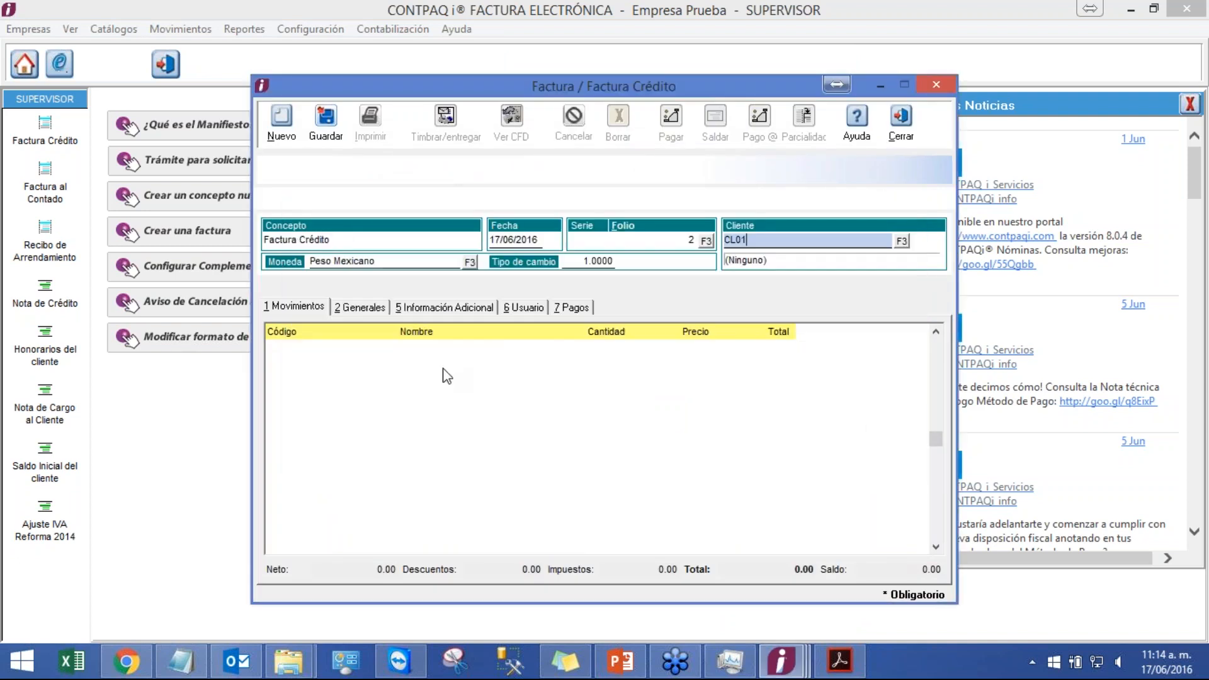
left_click(445, 372)
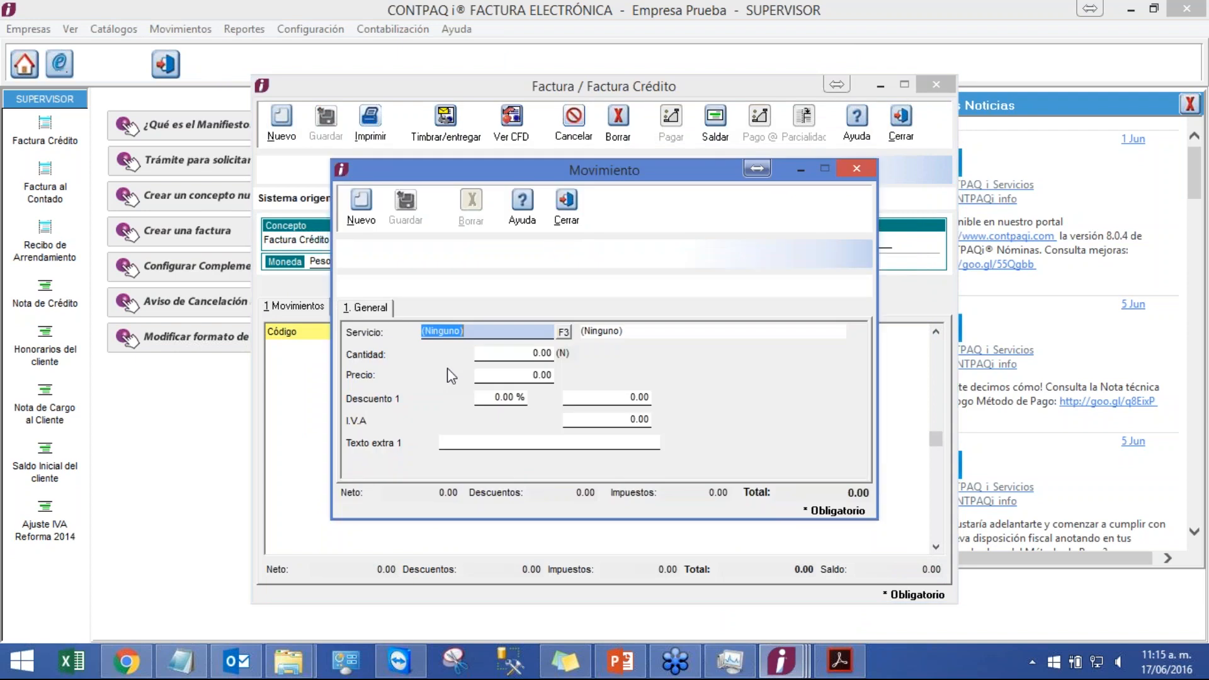
left_click(521, 449)
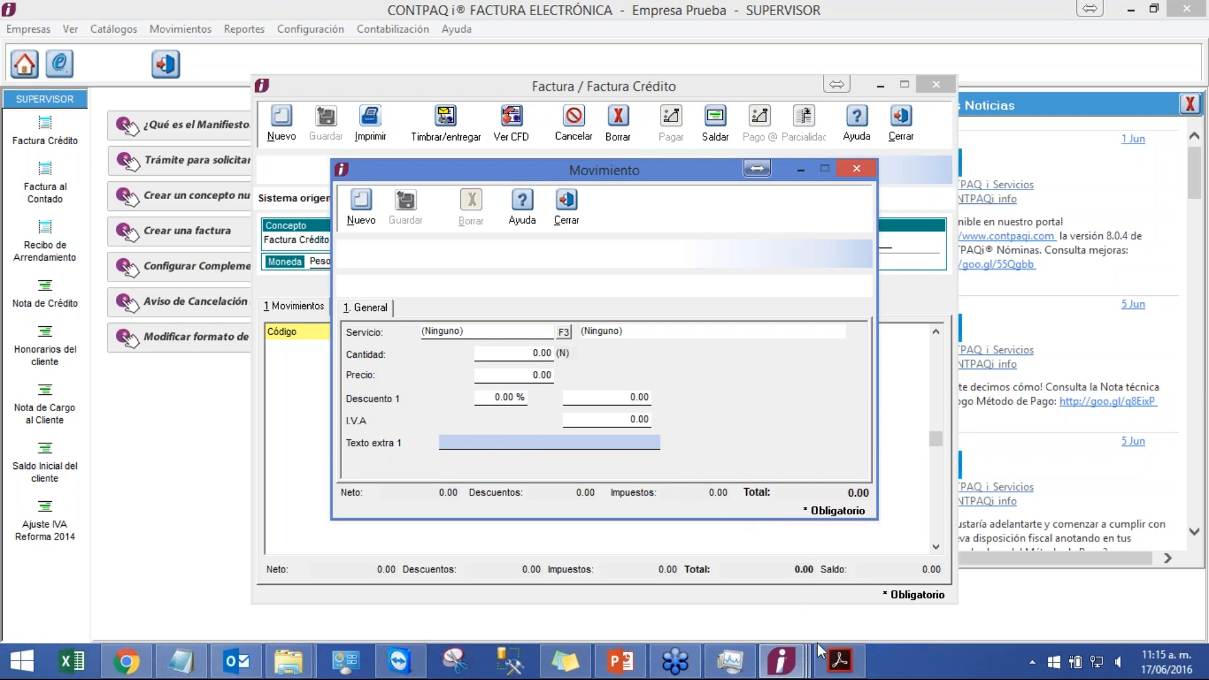
Step: Switch to the labels PDF and search for the next occurrences of extra
mouse_move(840, 660)
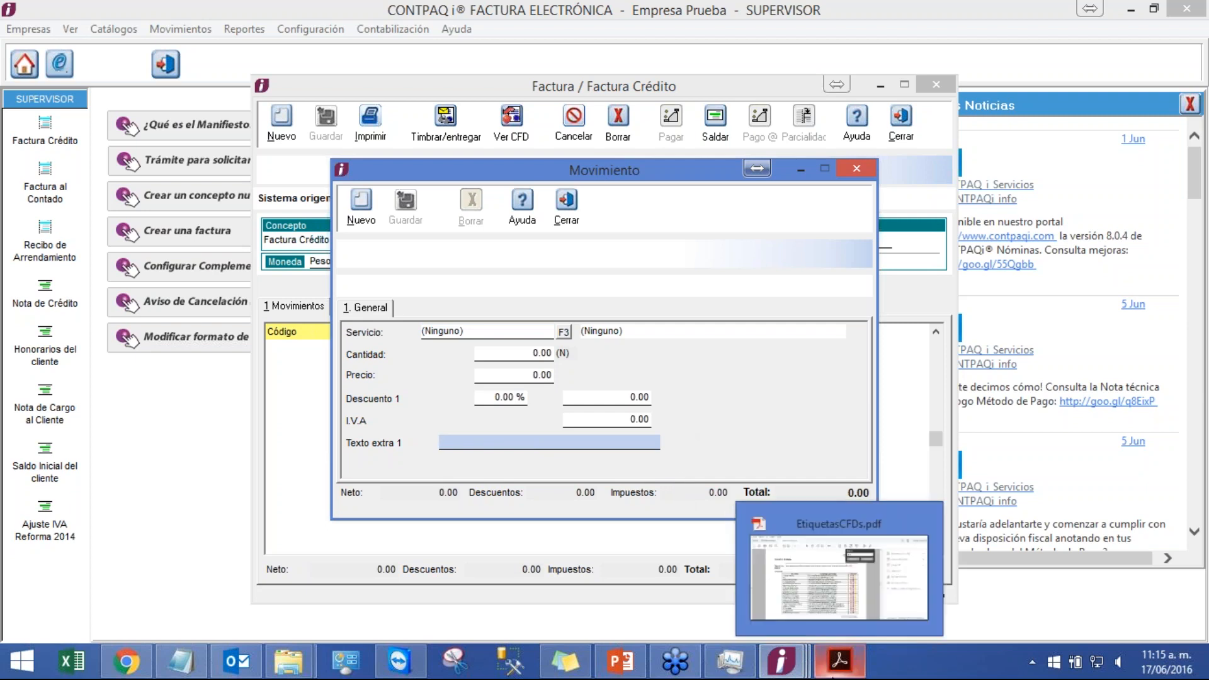
left_click(838, 576)
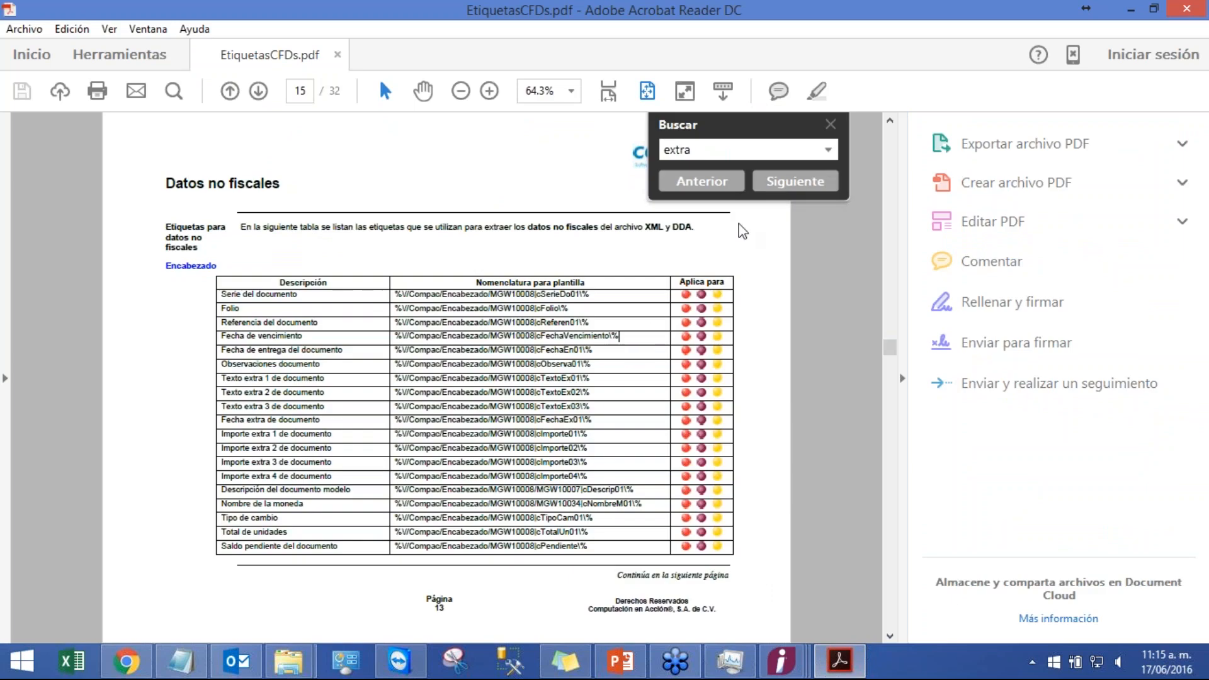
left_click(792, 189)
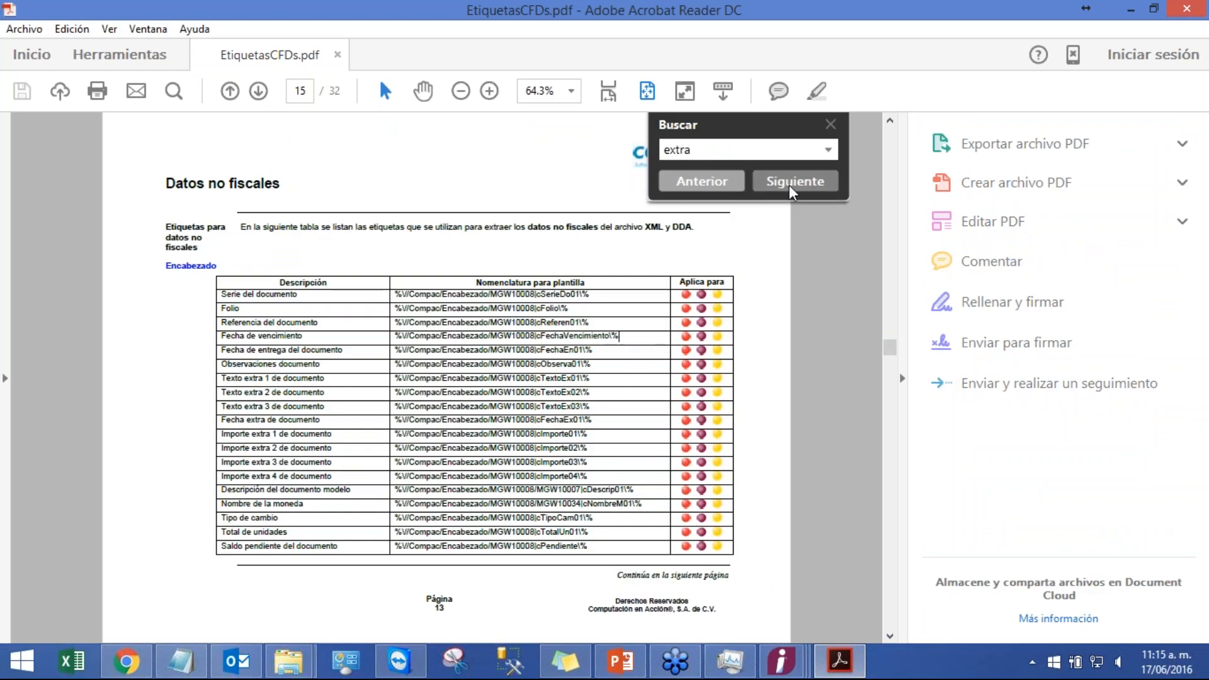
left_click(792, 188)
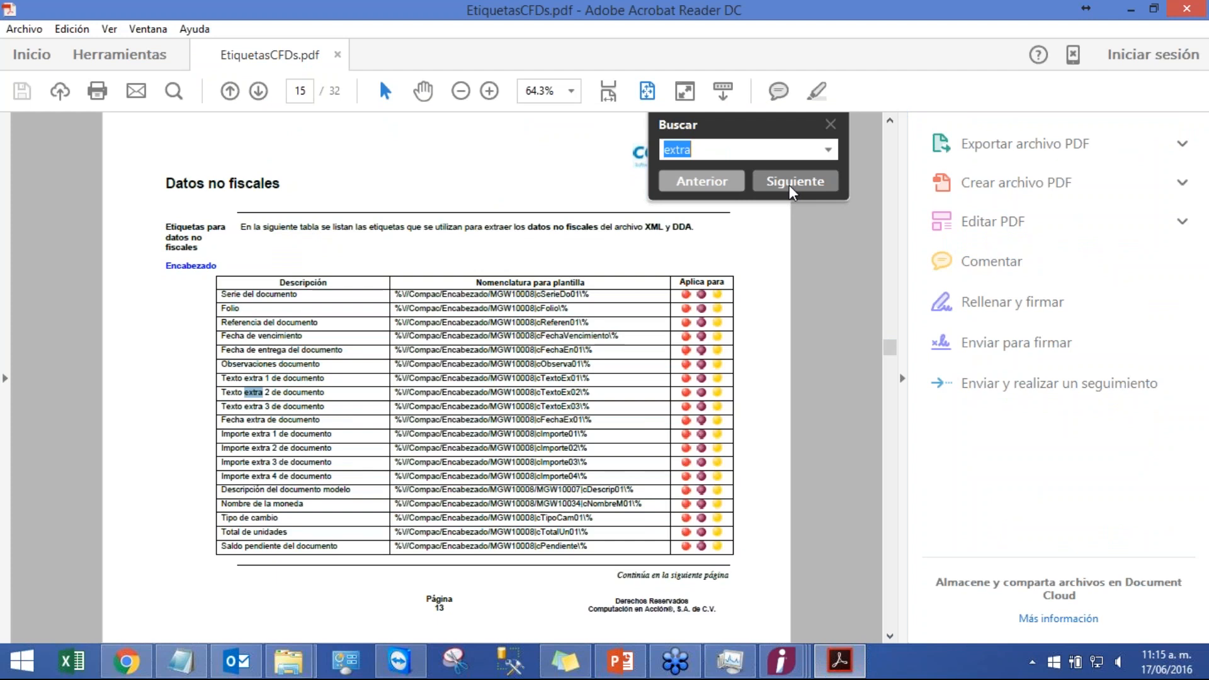
Step: Step through the further occurrences of extra in the labels PDF with the search
left_click(792, 181)
left_click(792, 182)
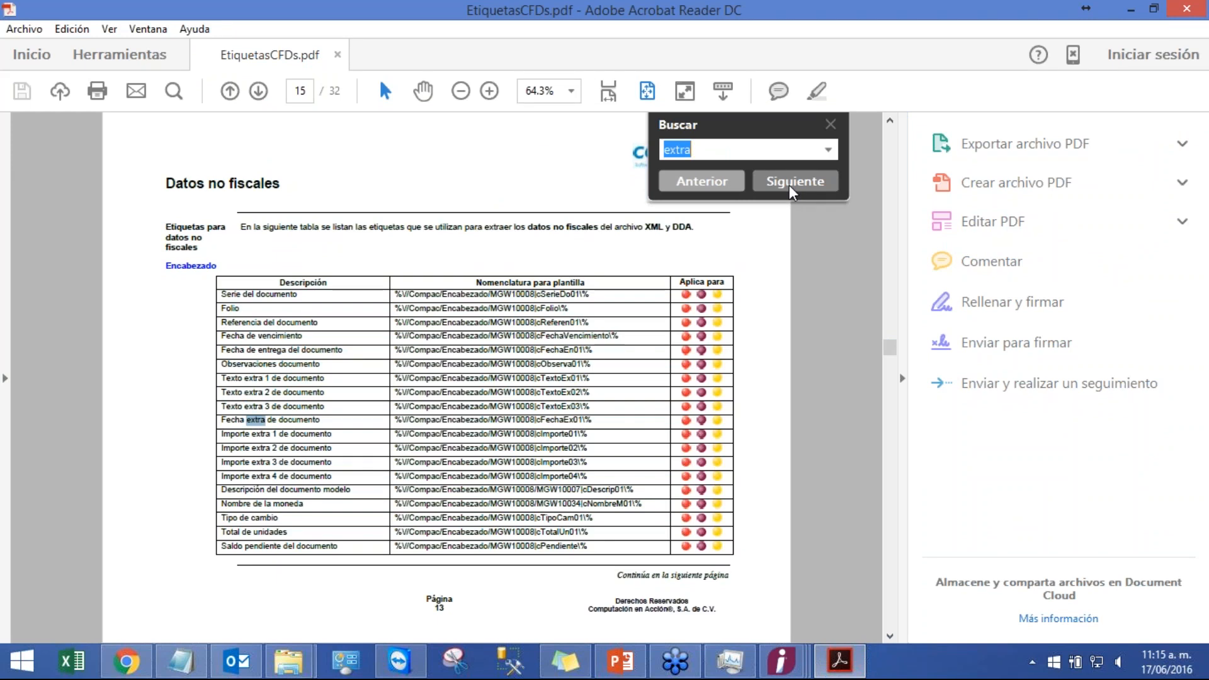
left_click(792, 187)
key("Return")
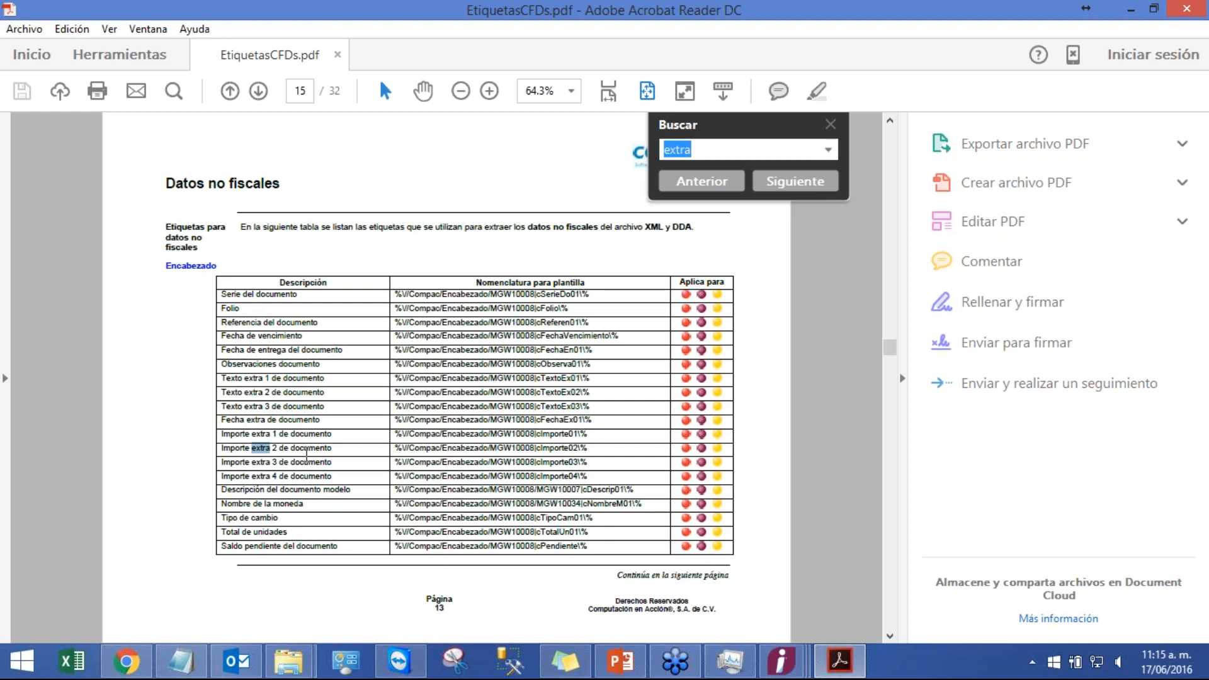
left_click(349, 455)
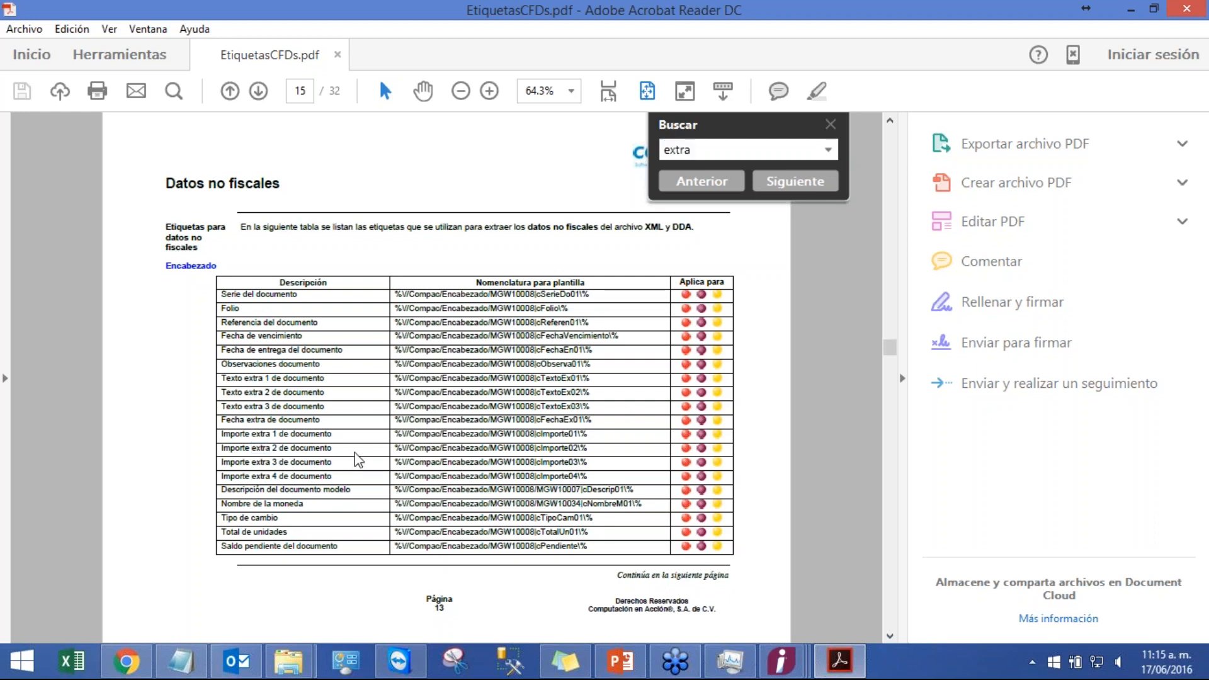
left_click(795, 181)
left_click(795, 181)
left_click(795, 181)
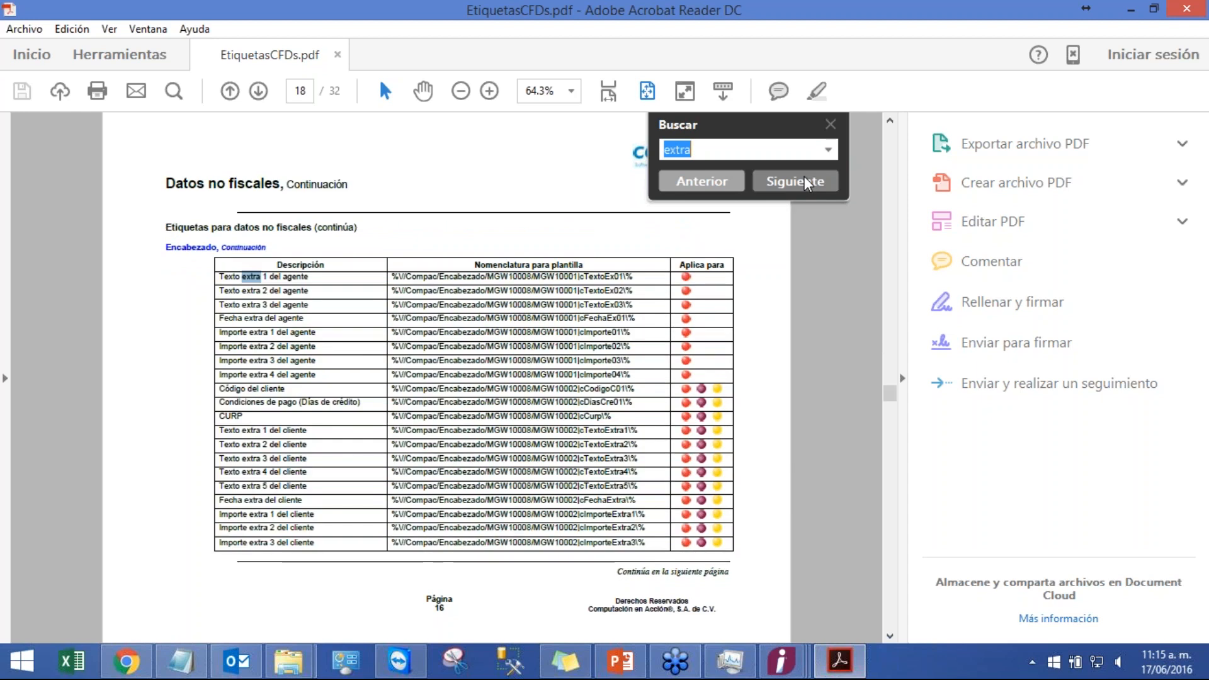
left_click(804, 181)
left_click(804, 180)
left_click(804, 181)
left_click(804, 181)
left_click(804, 181)
left_click(804, 180)
left_click(804, 181)
left_click(803, 181)
left_click(804, 181)
left_click(804, 181)
left_click(804, 180)
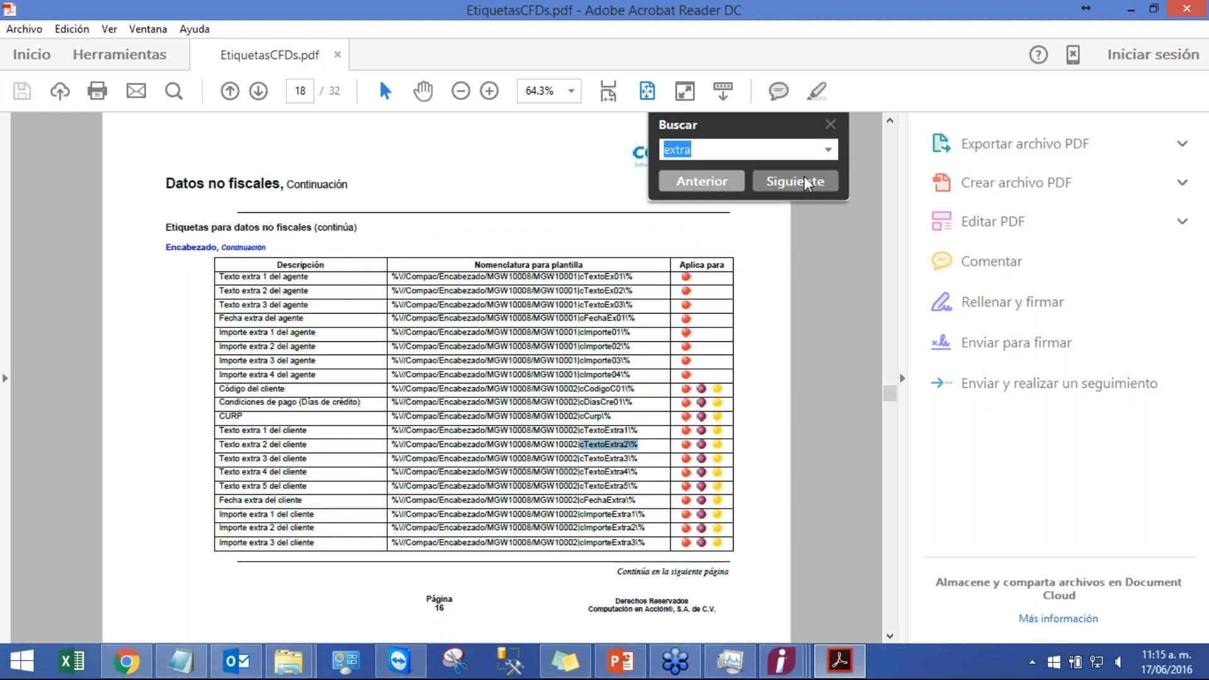
left_click(804, 180)
left_click(804, 180)
left_click(804, 180)
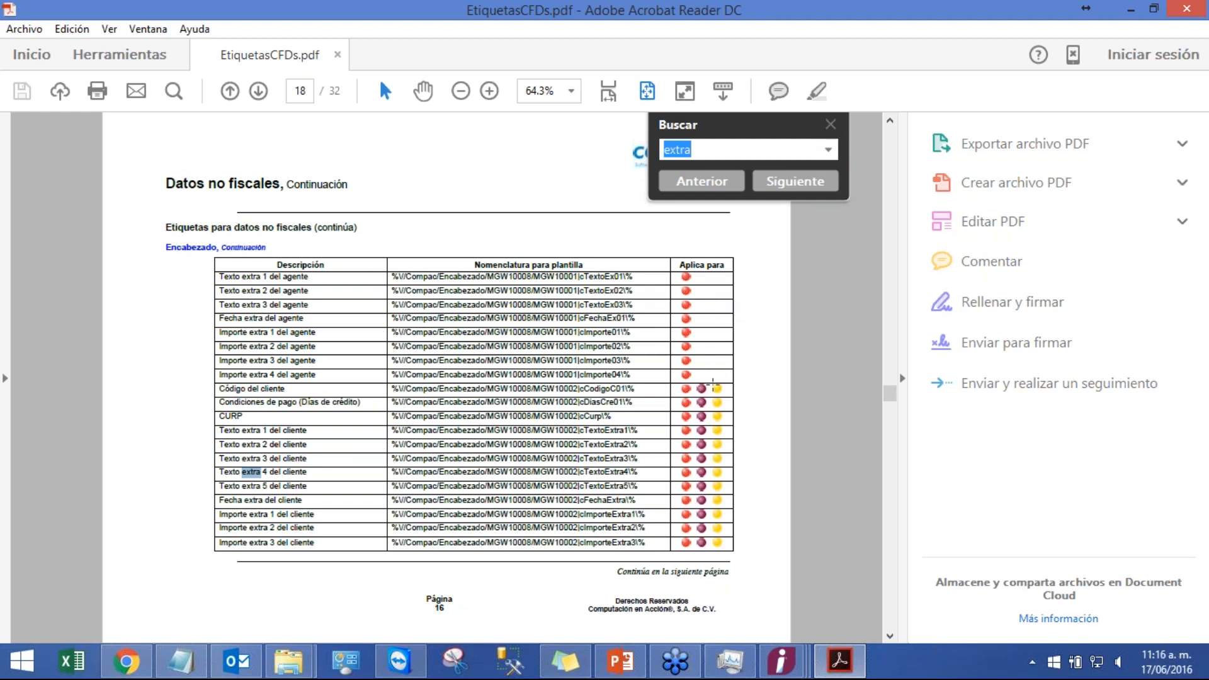
left_click(795, 181)
left_click(795, 181)
left_click(795, 181)
left_click(806, 182)
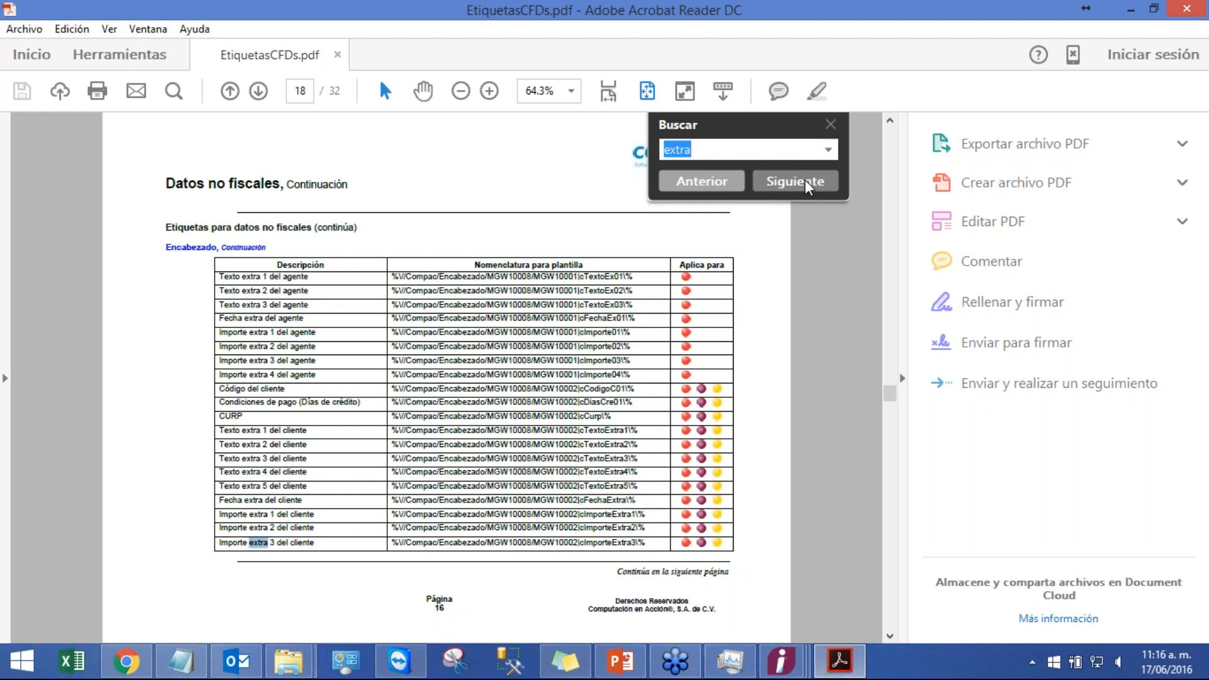
left_click(806, 182)
left_click(806, 182)
left_click(806, 182)
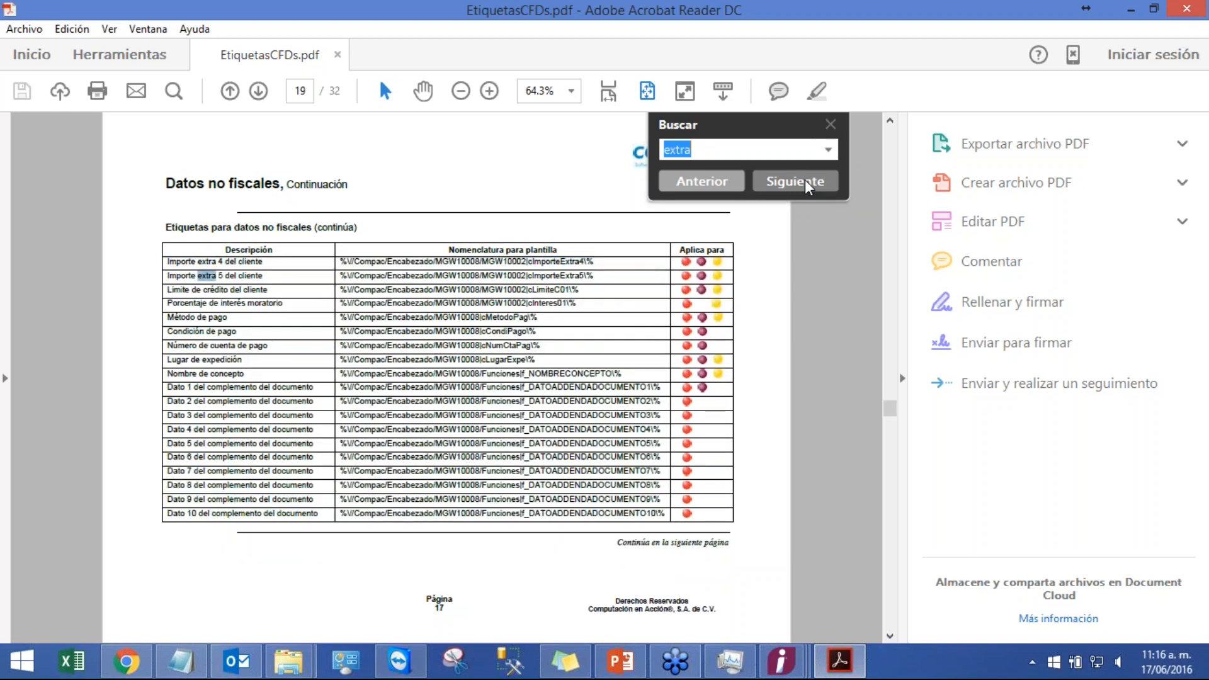
left_click(805, 182)
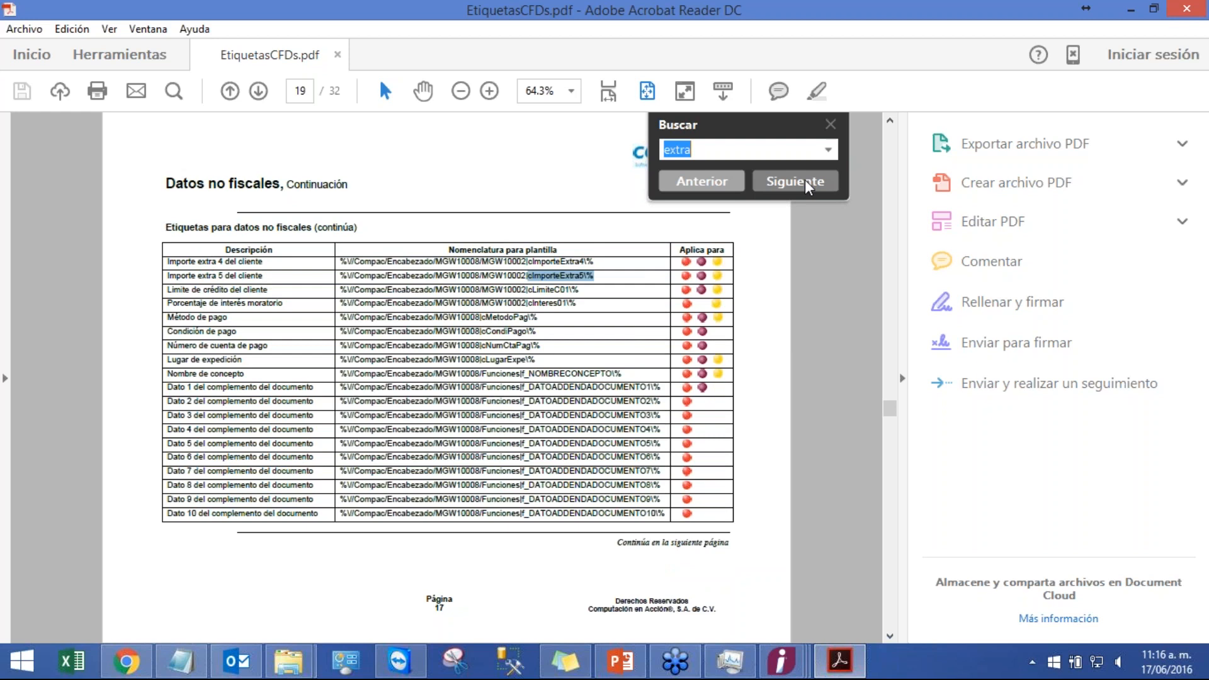
left_click(806, 182)
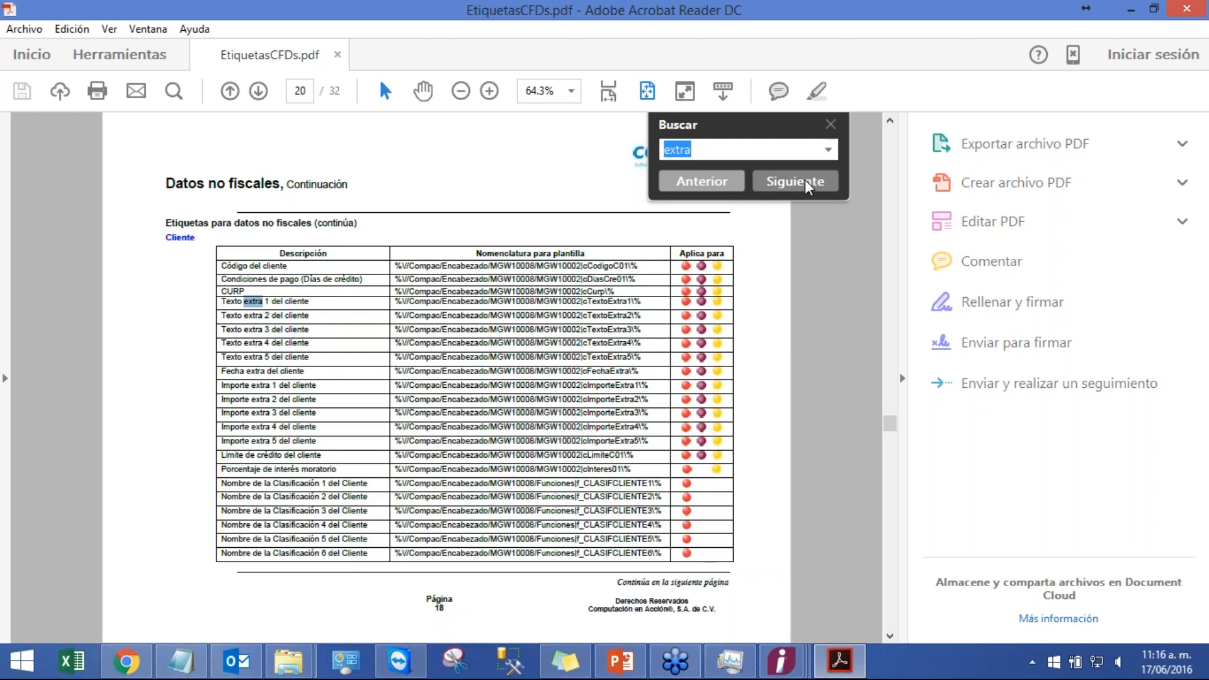
left_click(806, 183)
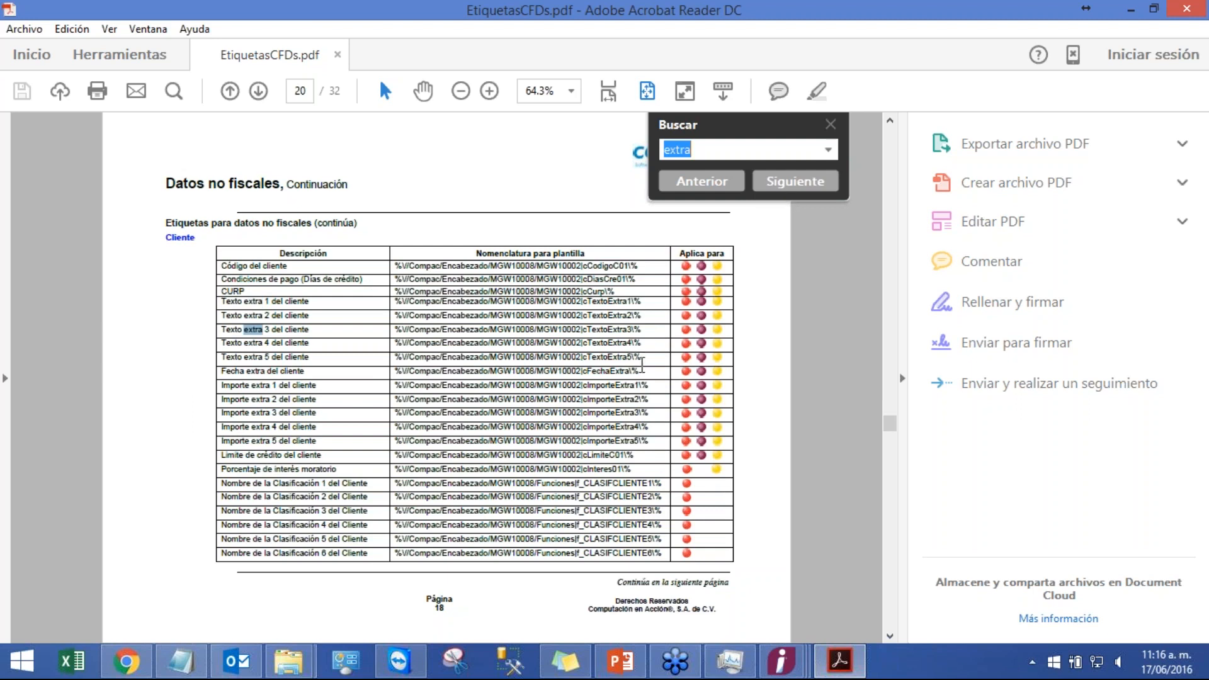
Step: Browse to the movement detail labels and select the Texto extra 1 del movimiento label
scroll(643, 364, "down", 10)
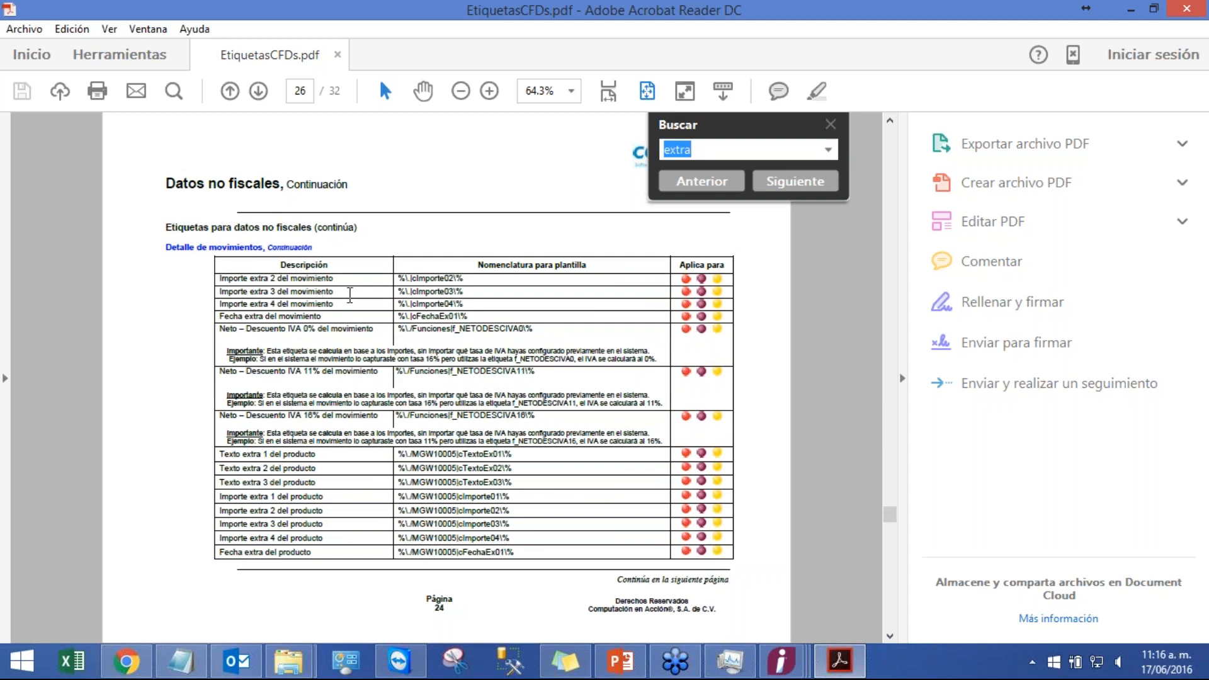
left_click(890, 120)
left_click(890, 120)
left_click(889, 119)
left_click(890, 635)
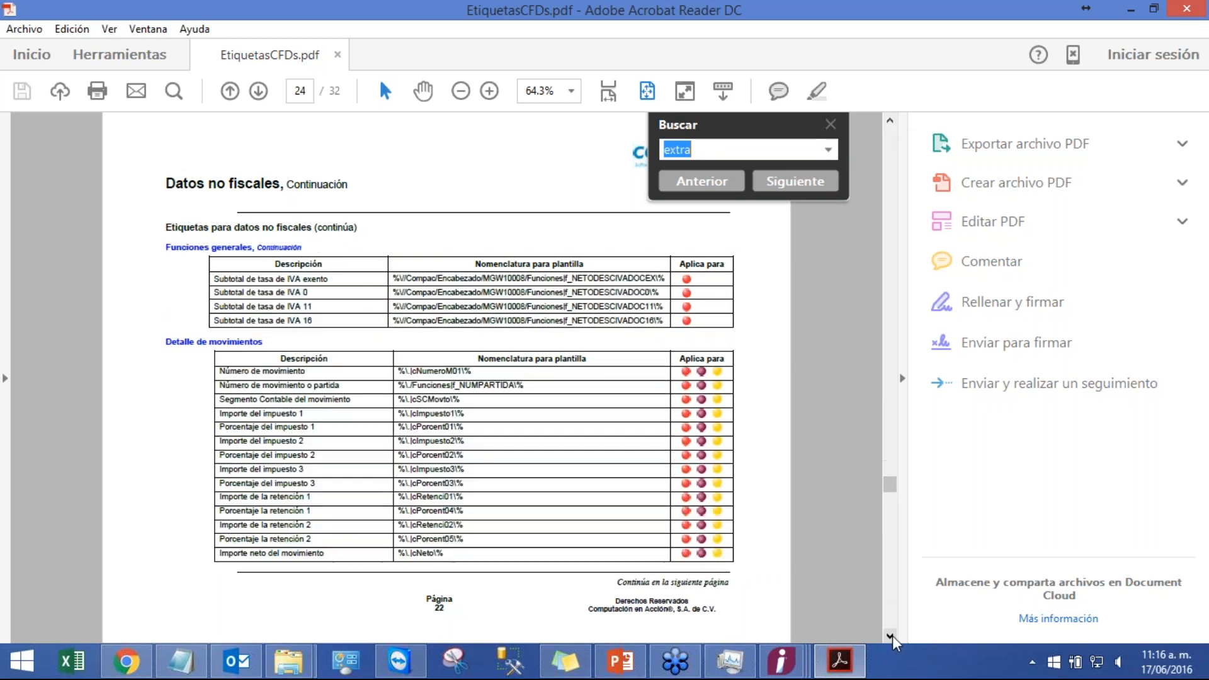
left_click(890, 636)
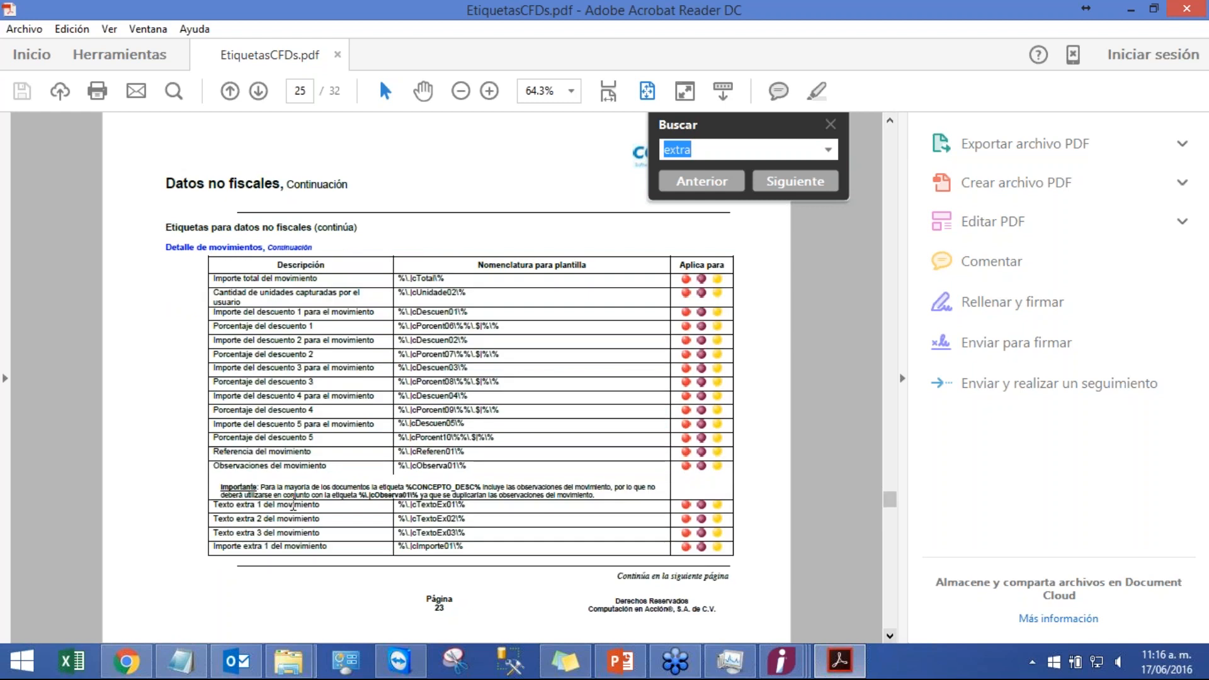
left_click_drag(467, 505, 398, 505)
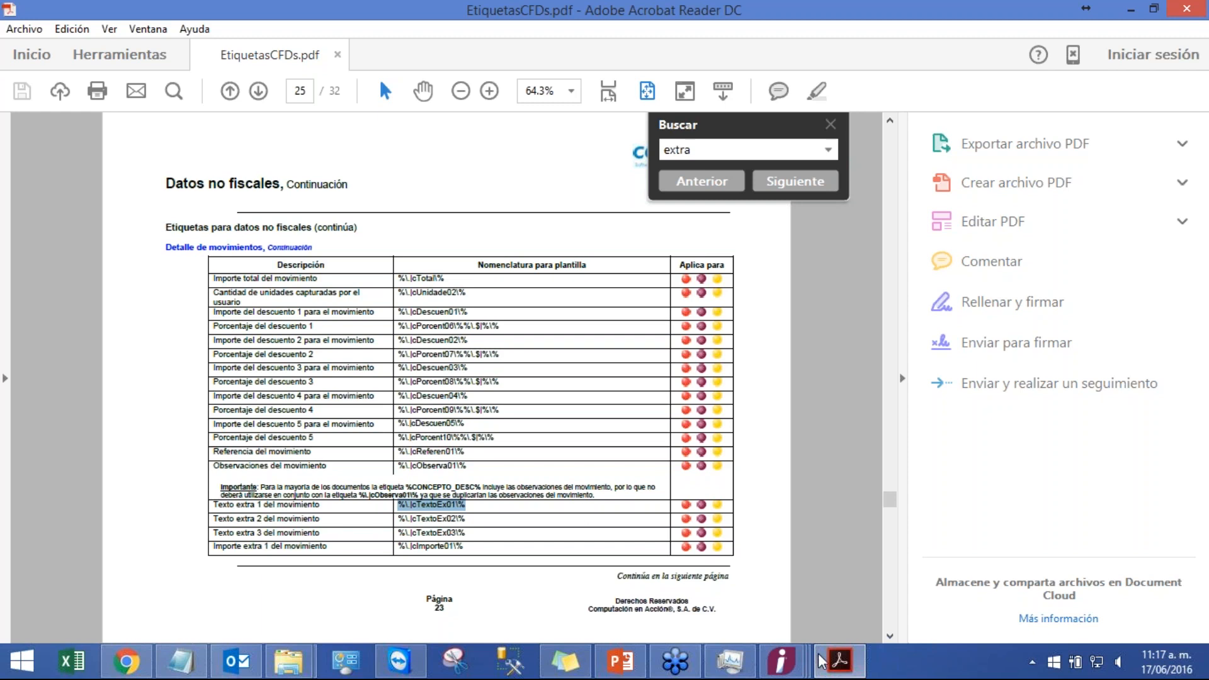
Step: Return to CONTPAQi and close the movement dialog, the invoice window and the invoice list
mouse_move(781, 661)
left_click(1047, 588)
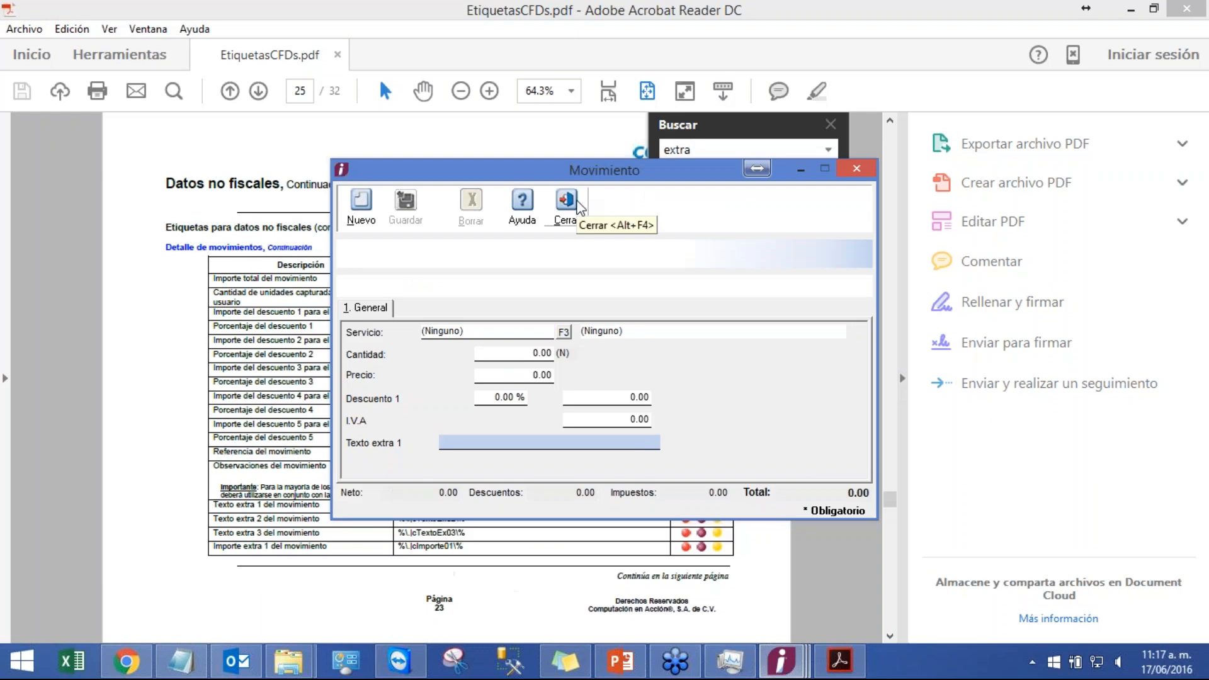
left_click(567, 203)
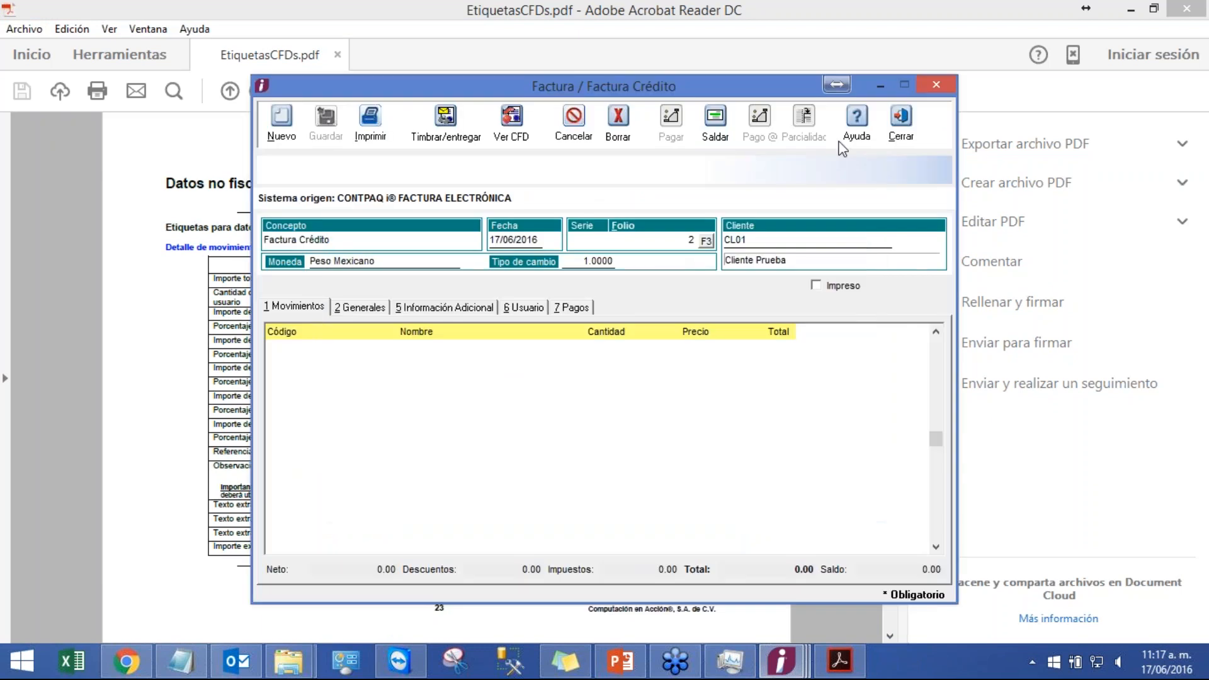
left_click(901, 122)
mouse_move(782, 666)
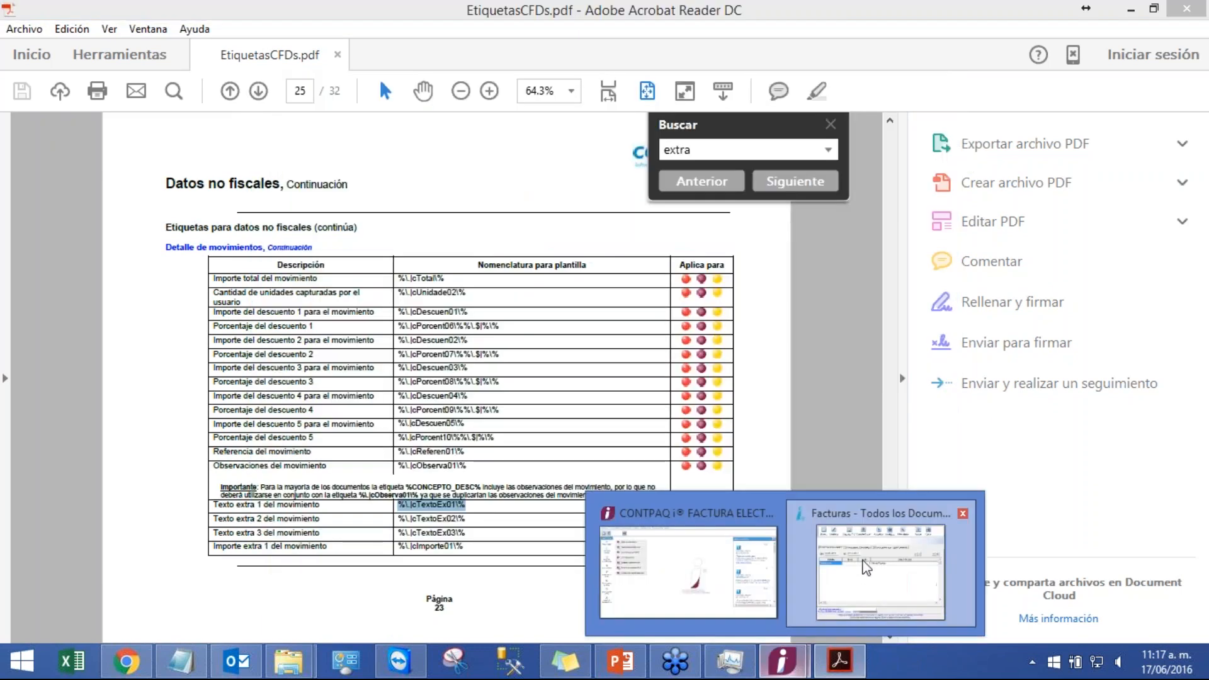
left_click(881, 567)
left_click(812, 166)
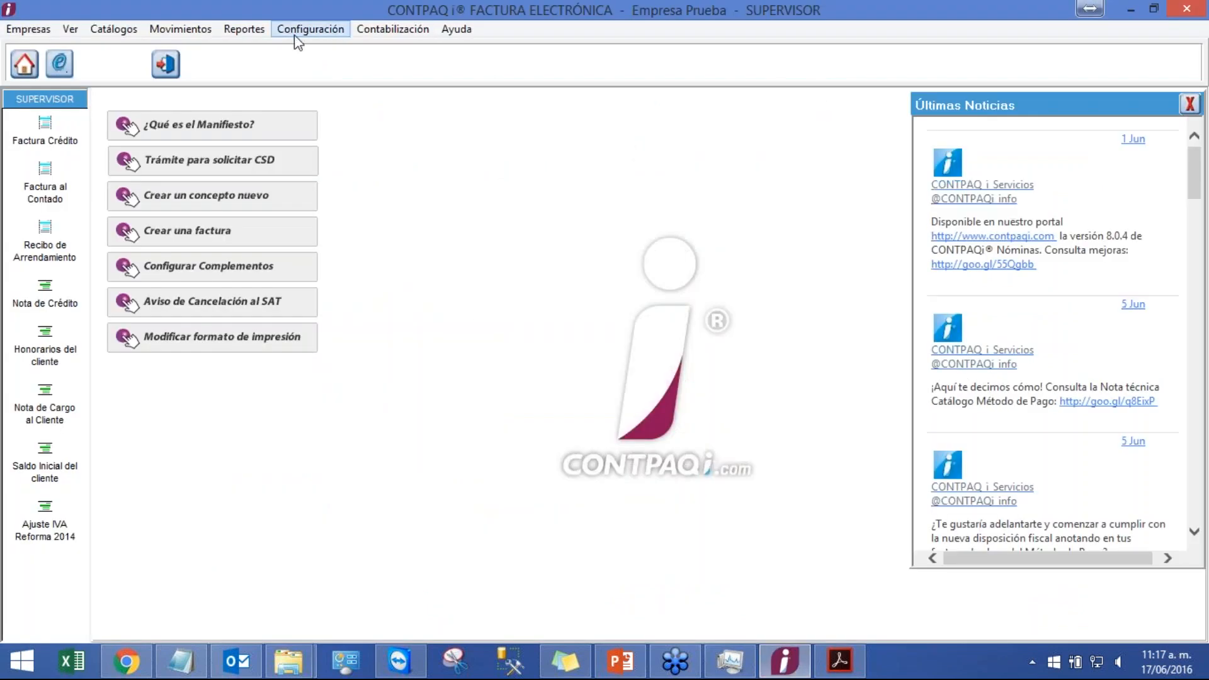
Step: Open the Factura Crédito concept's Movimiento tab and move Servicio and then Precio to the top of the capture order
left_click(296, 38)
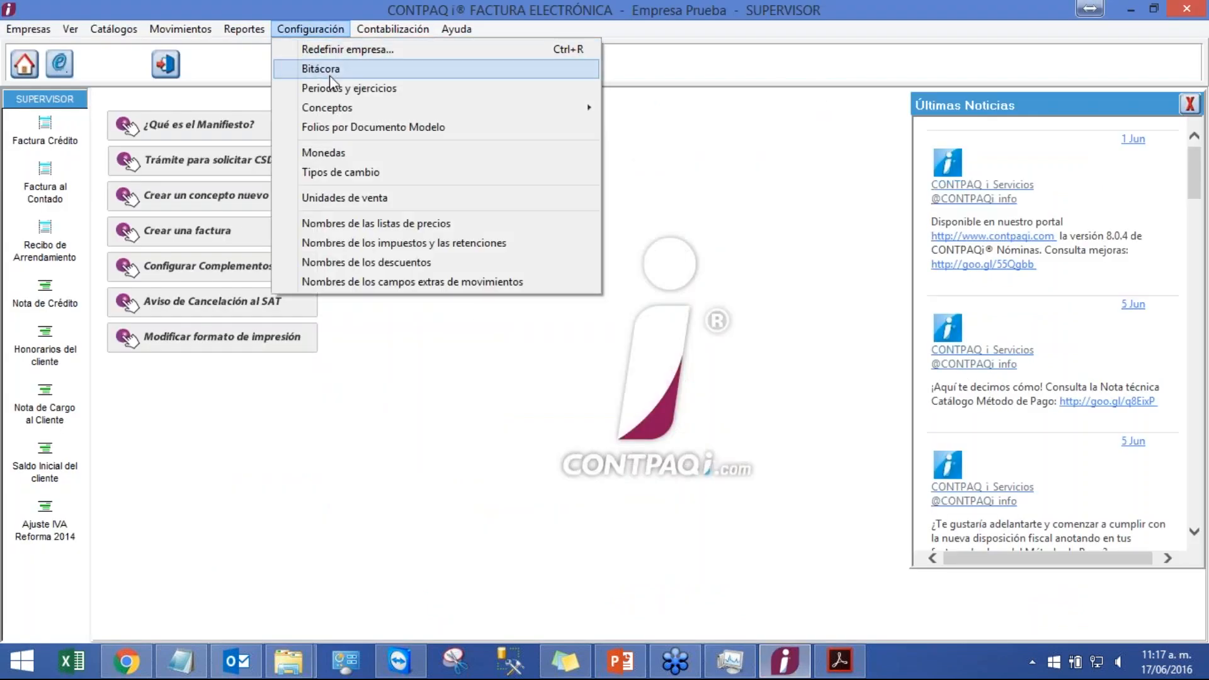
mouse_move(362, 107)
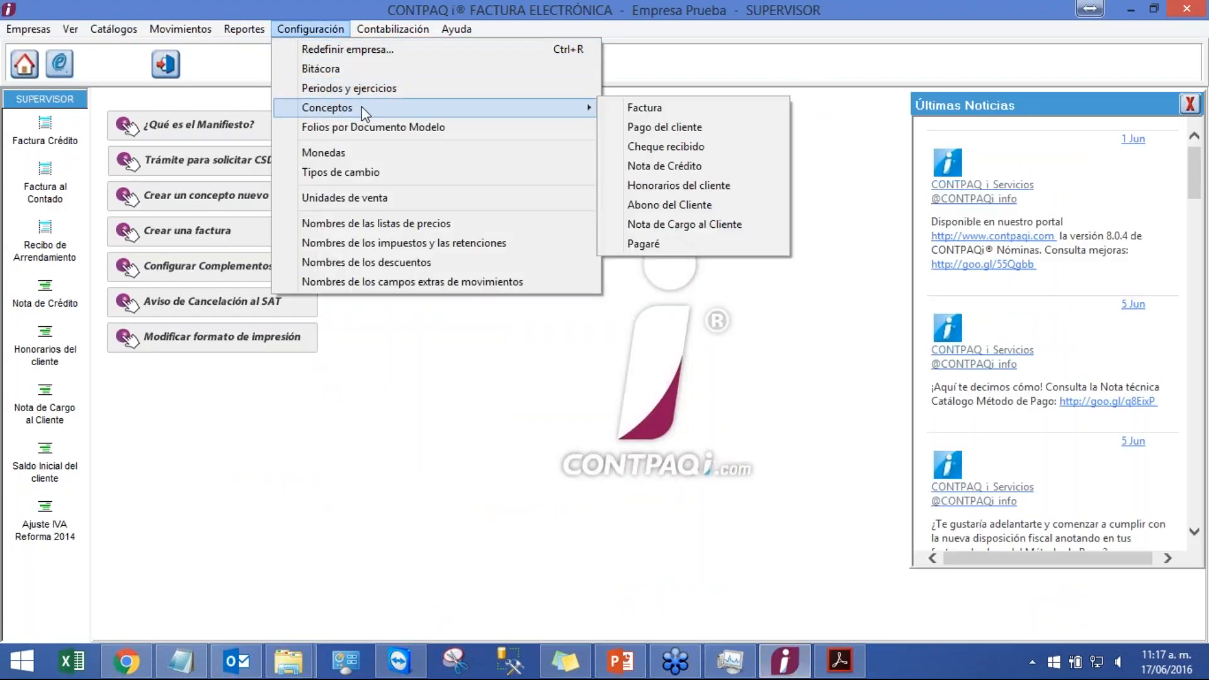
left_click(651, 112)
left_click(605, 166)
double_click(579, 321)
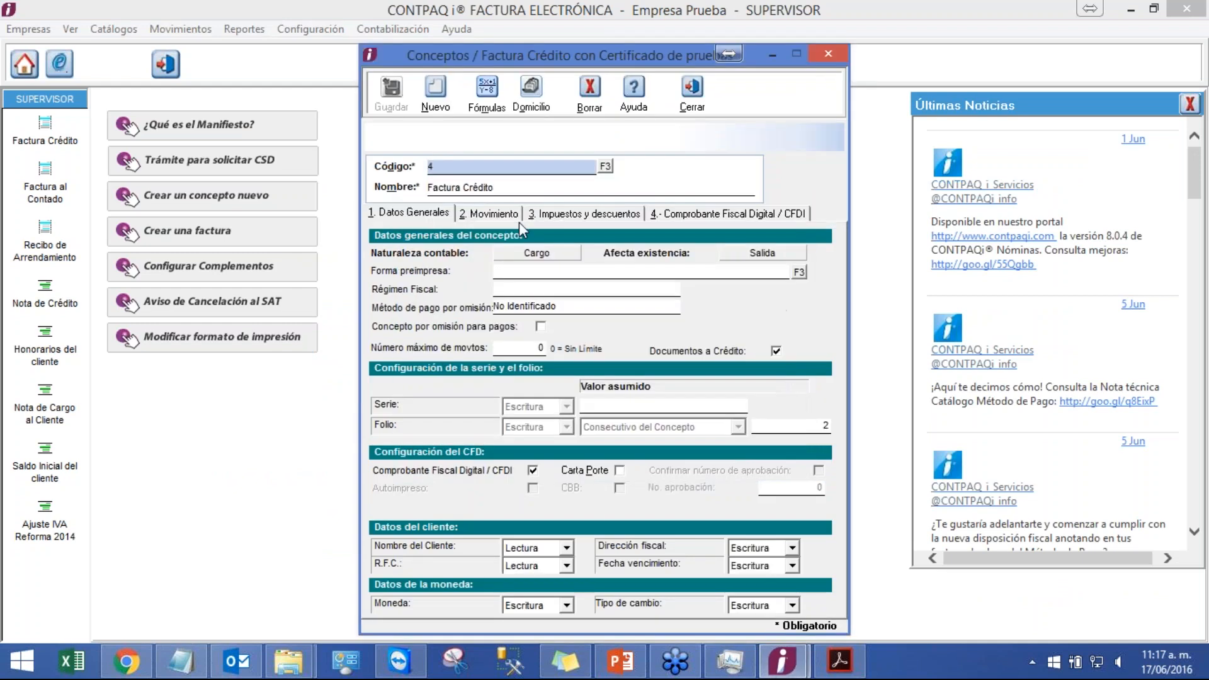
left_click(492, 214)
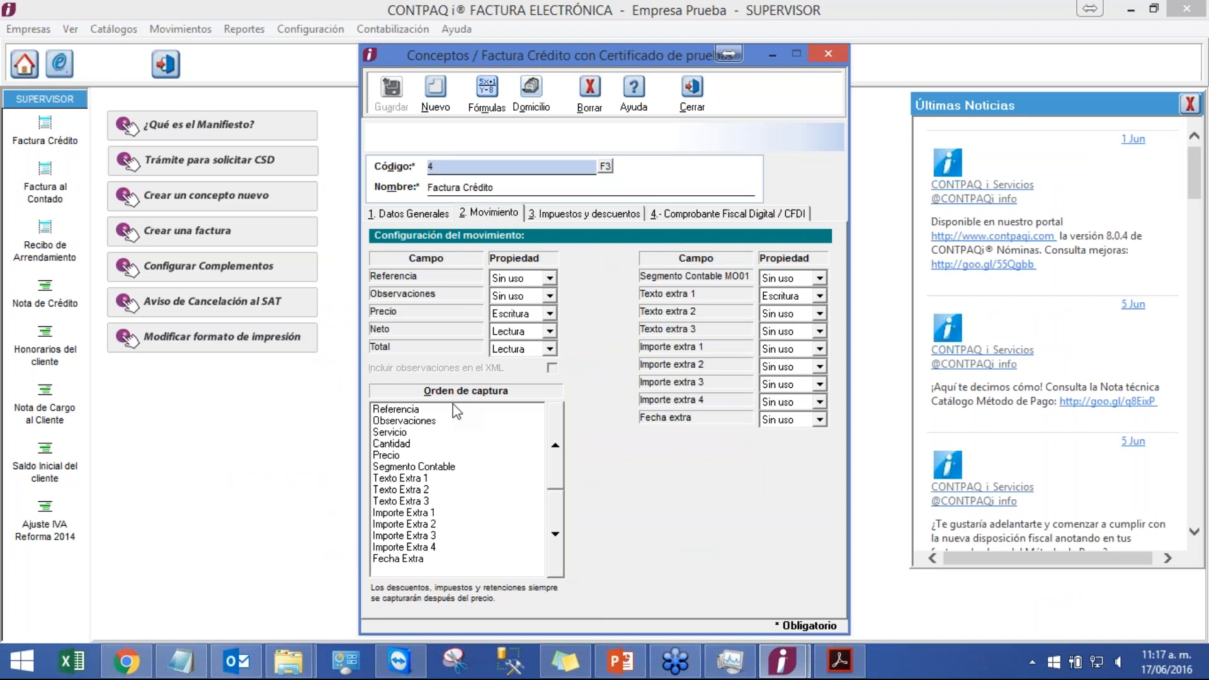
left_click(407, 453)
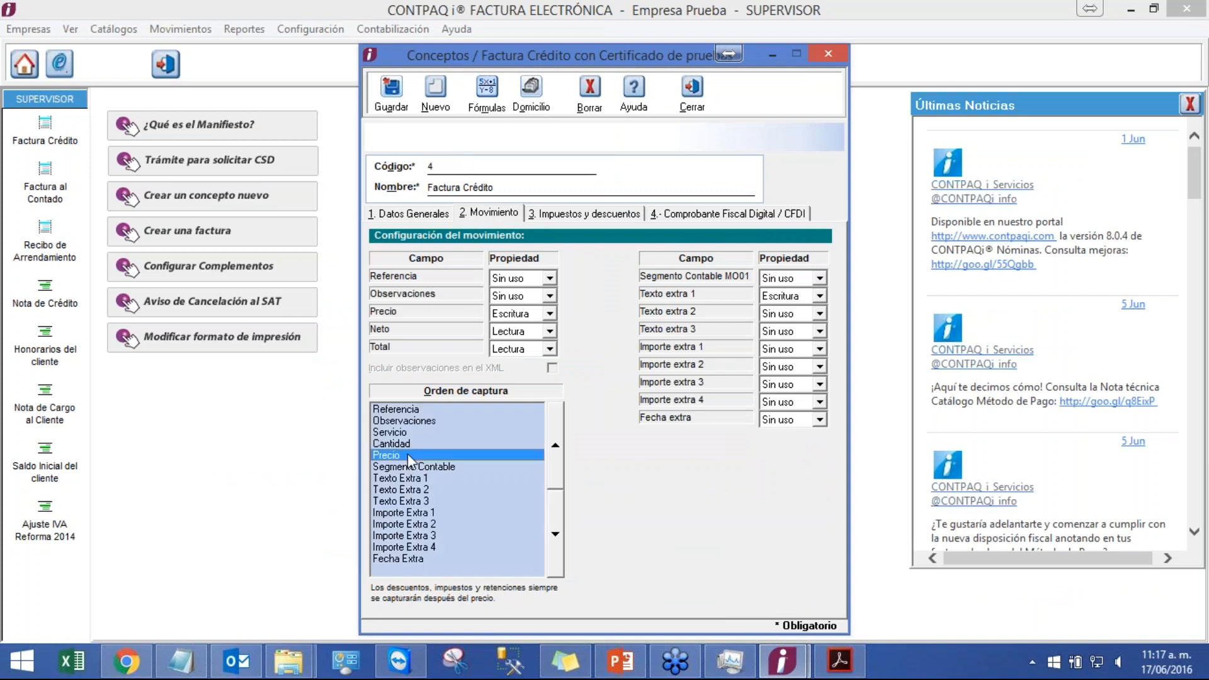
left_click(449, 434)
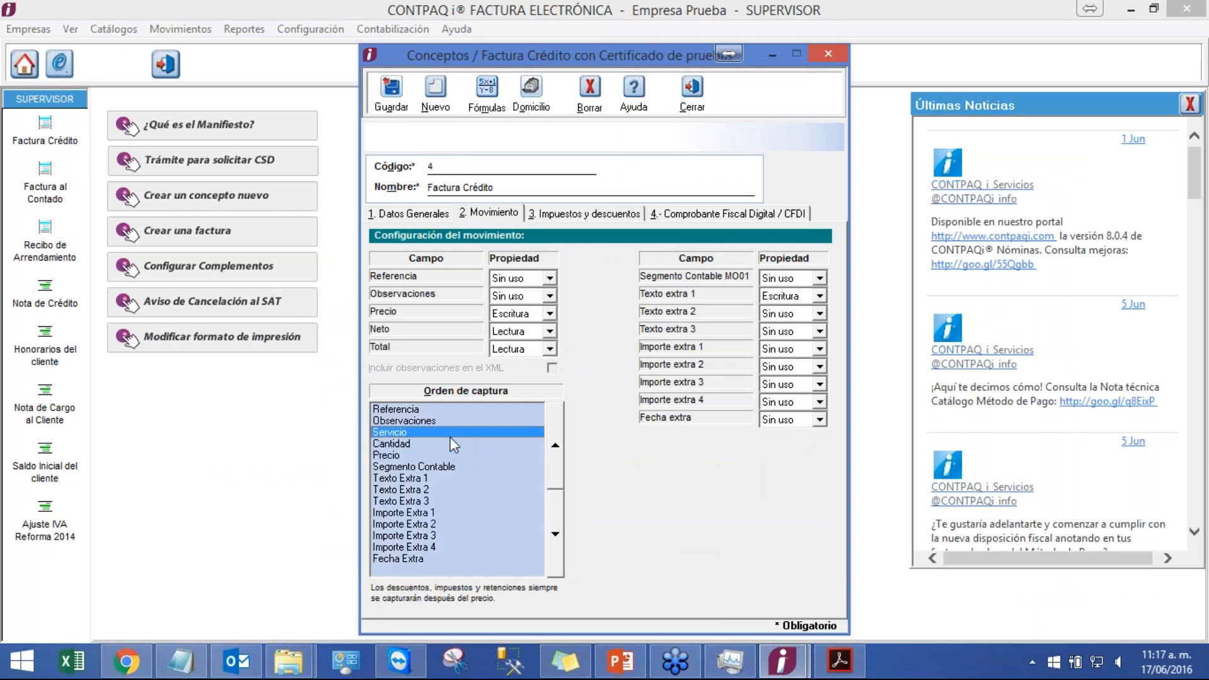
left_click(550, 448)
left_click(550, 448)
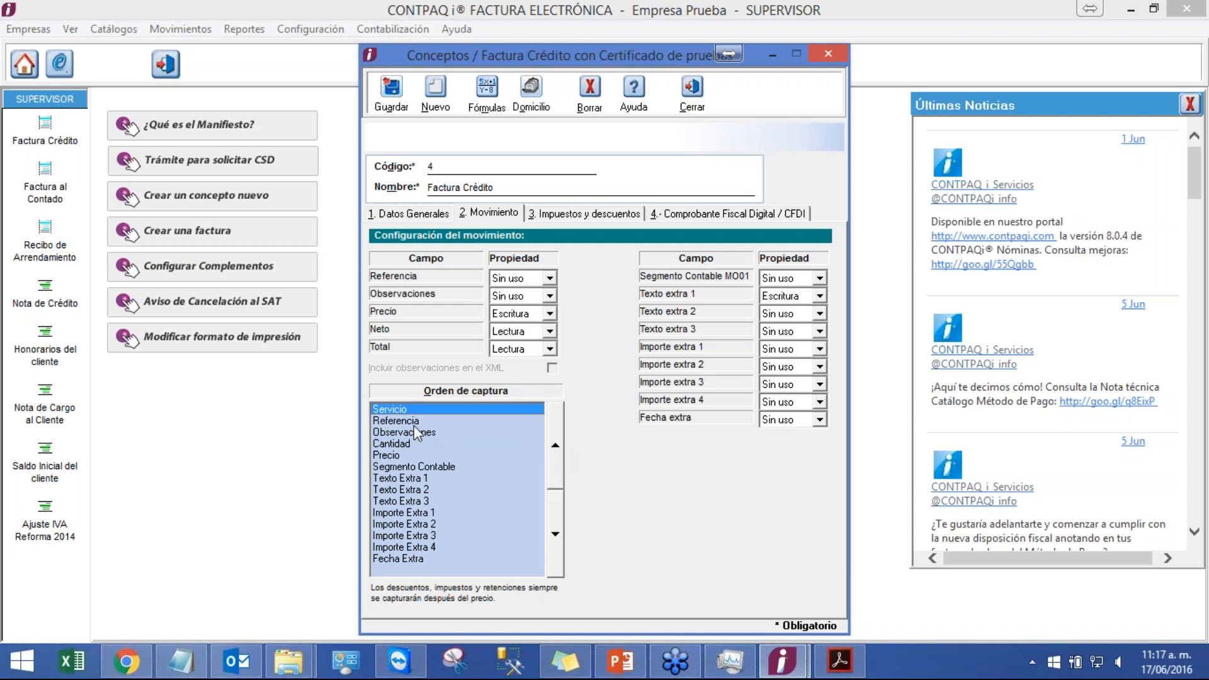
left_click(408, 454)
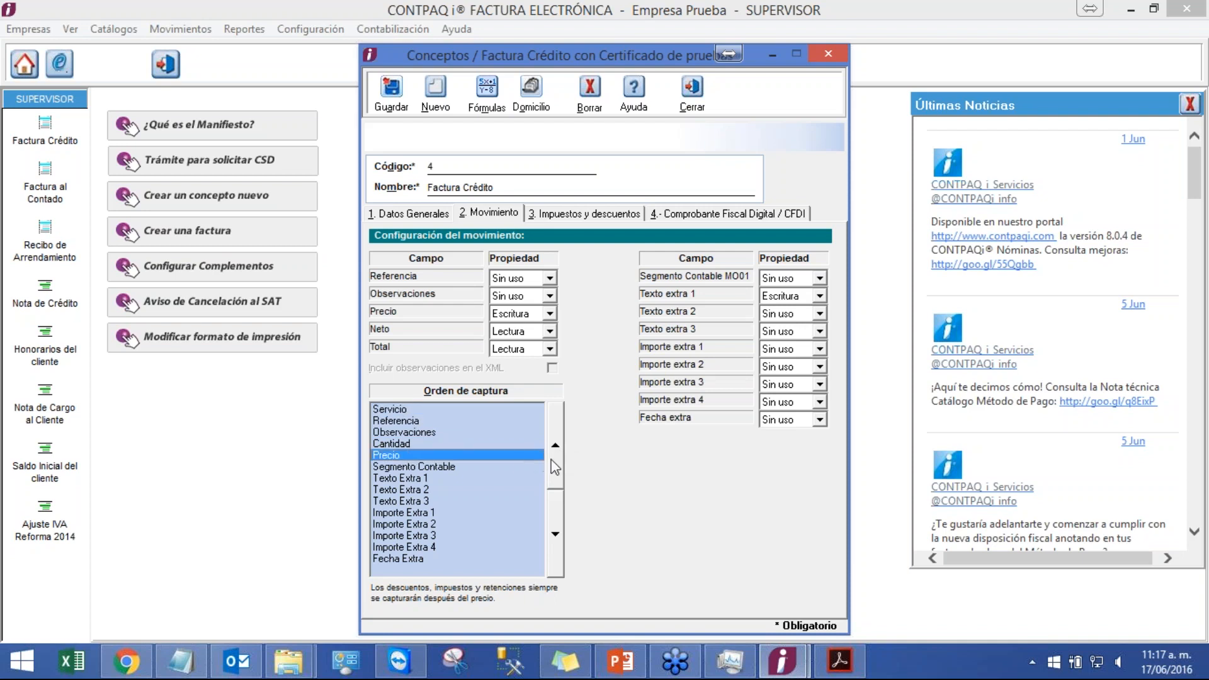
left_click(554, 468)
left_click(554, 467)
left_click(554, 467)
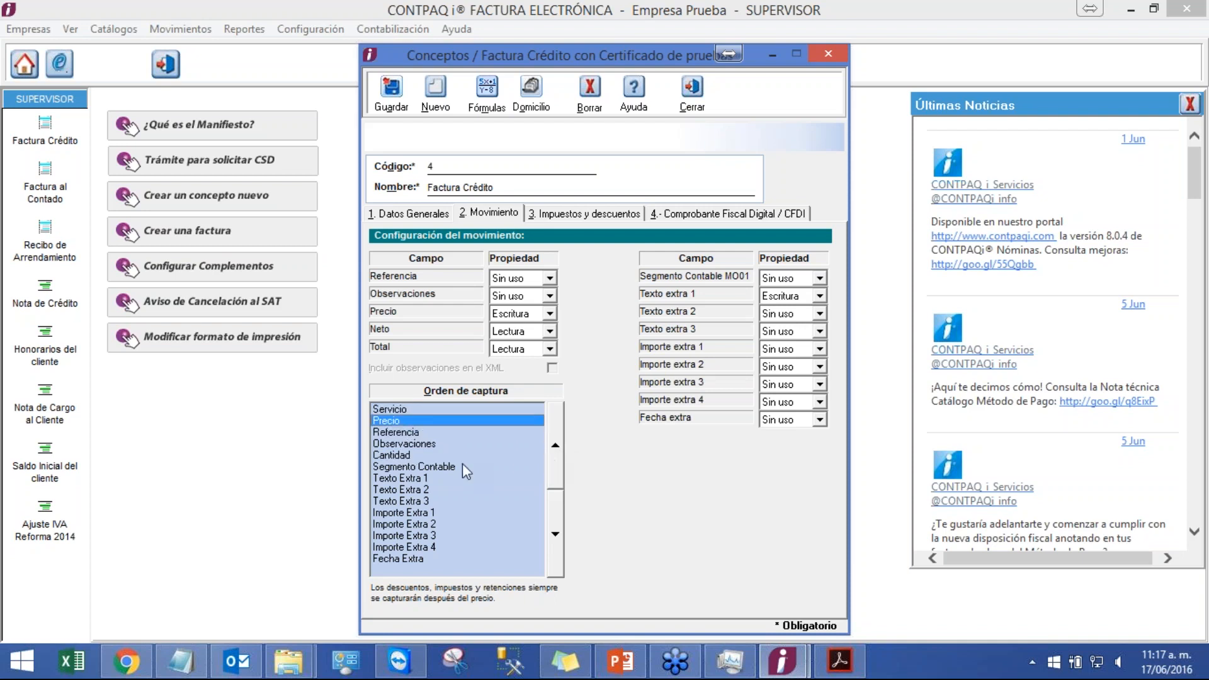
Step: Reorder the capture to Servicio, Precio, Cantidad, Texto Extra 1, Observaciones, Referencia, then save and close the concept
left_click(428, 477)
left_click(554, 466)
left_click(553, 466)
left_click(553, 465)
left_click(554, 466)
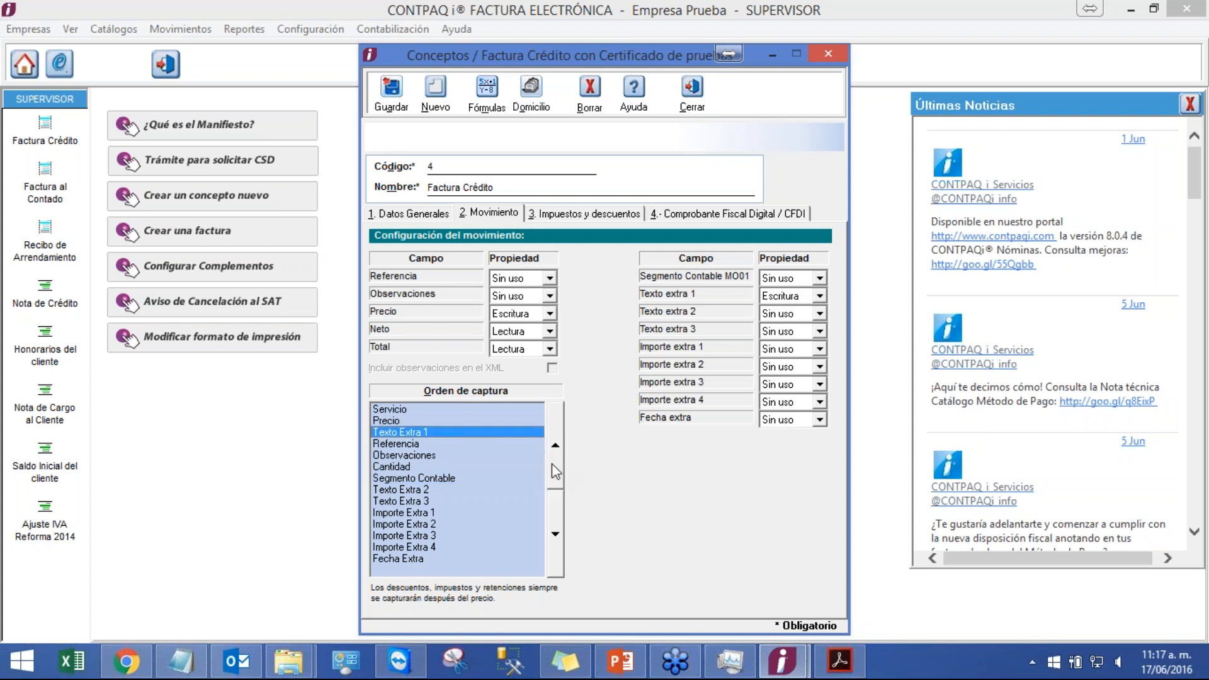
left_click(426, 458)
left_click(554, 464)
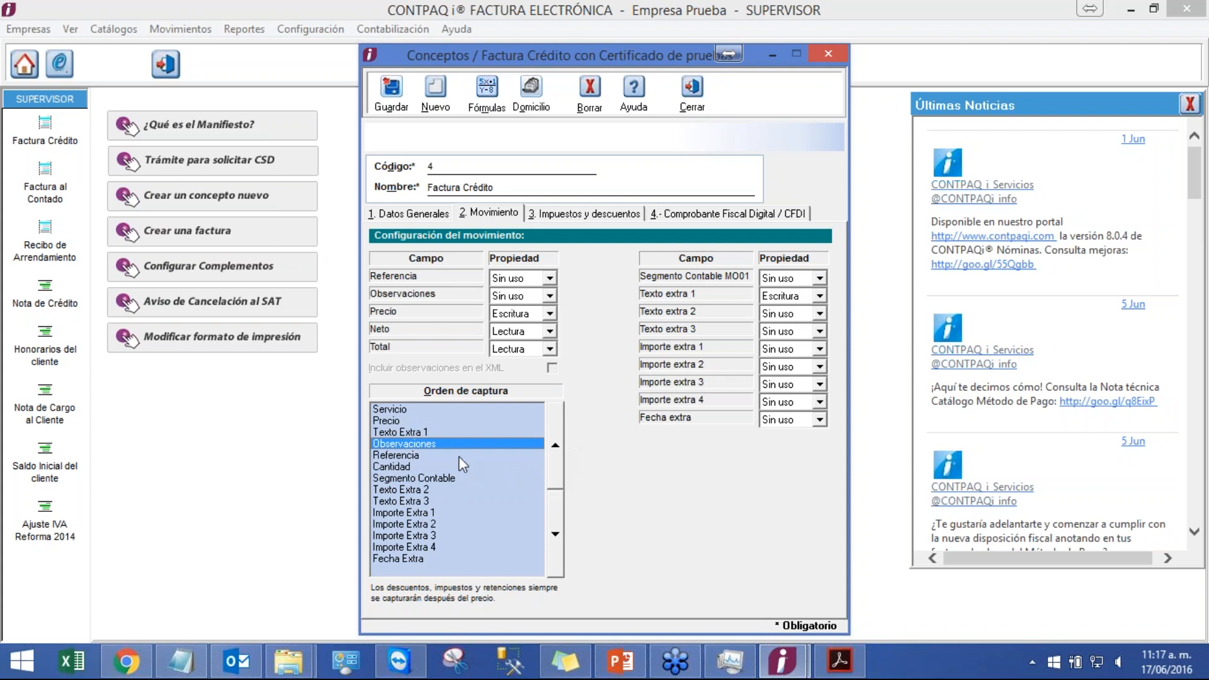
left_click(424, 464)
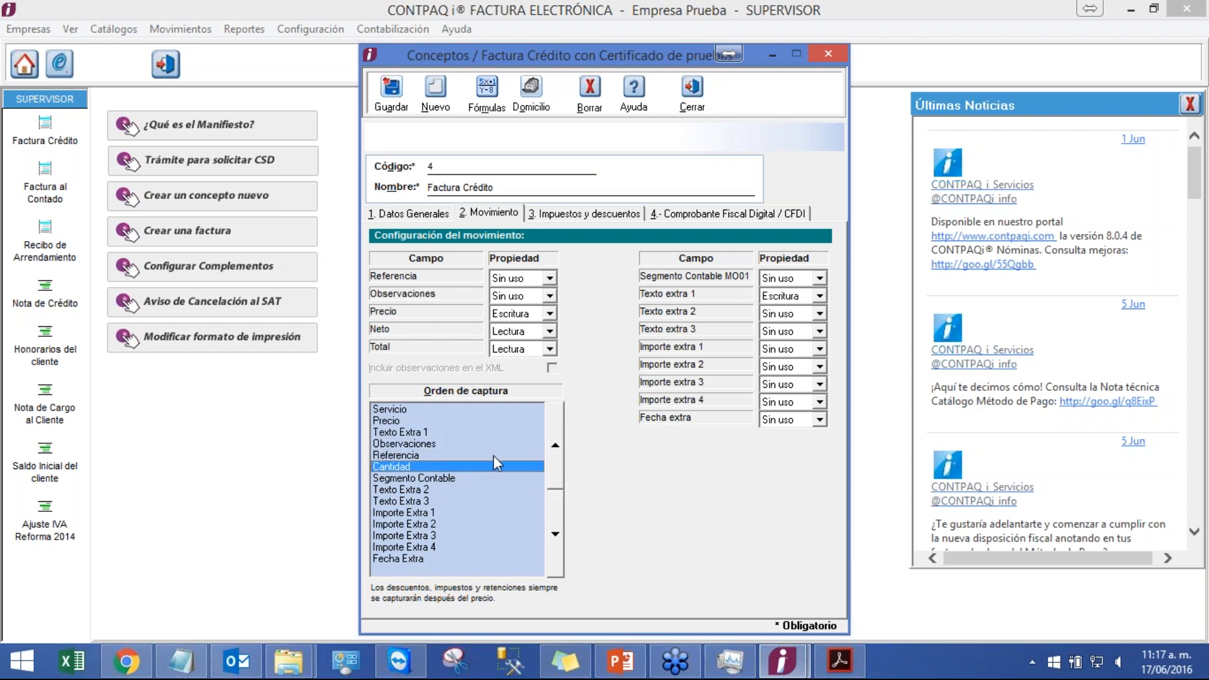
left_click(554, 446)
left_click(554, 446)
left_click(554, 446)
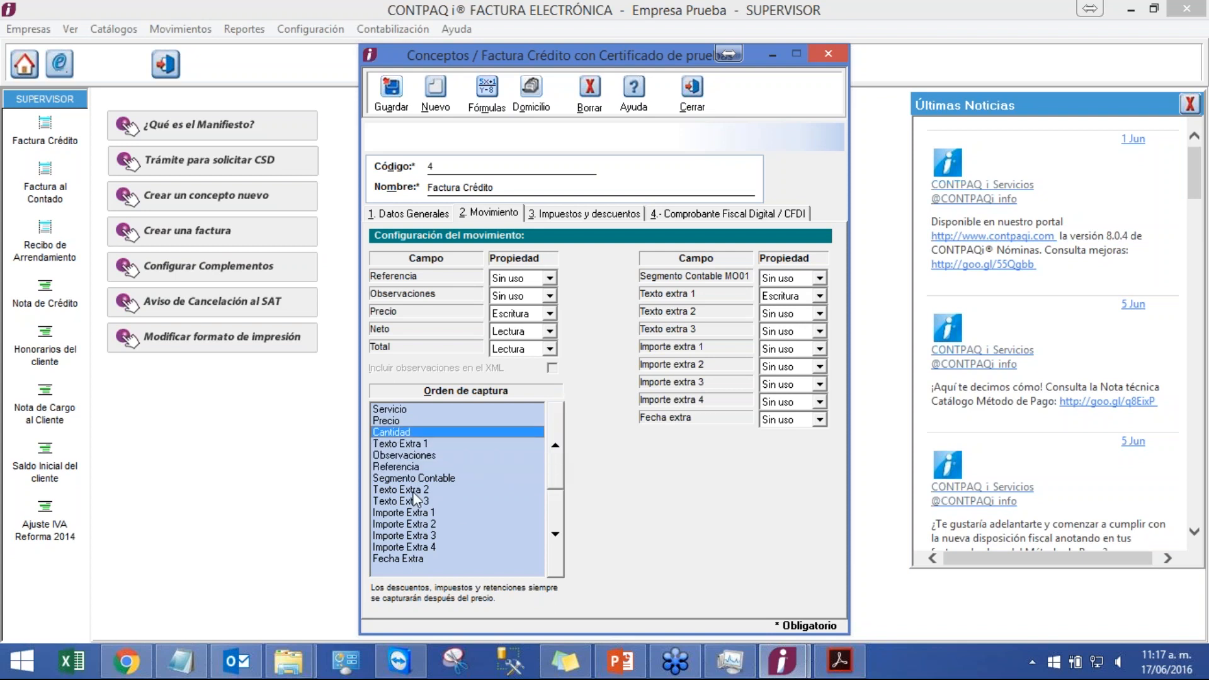
left_click(392, 108)
left_click(692, 29)
Step: Start a new Factura Crédito for the test client and open a new movement to check the field order
left_click(180, 29)
mouse_move(199, 53)
left_click(333, 49)
left_click(360, 184)
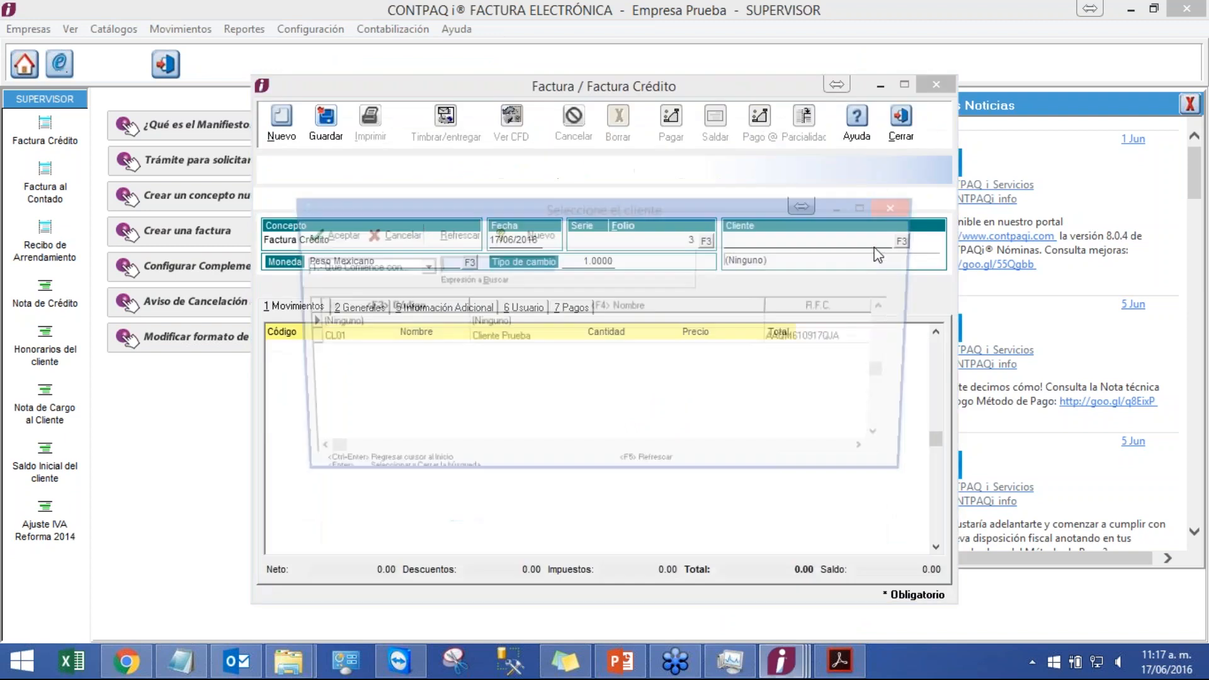
double_click(472, 335)
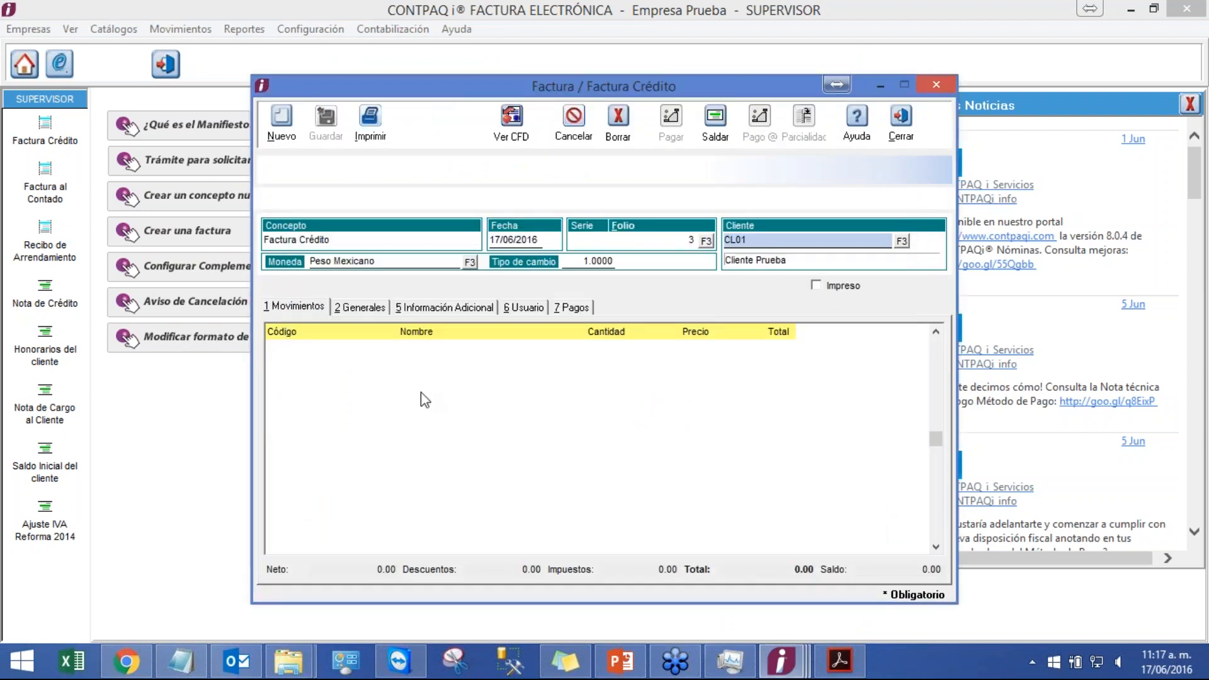
left_click(418, 393)
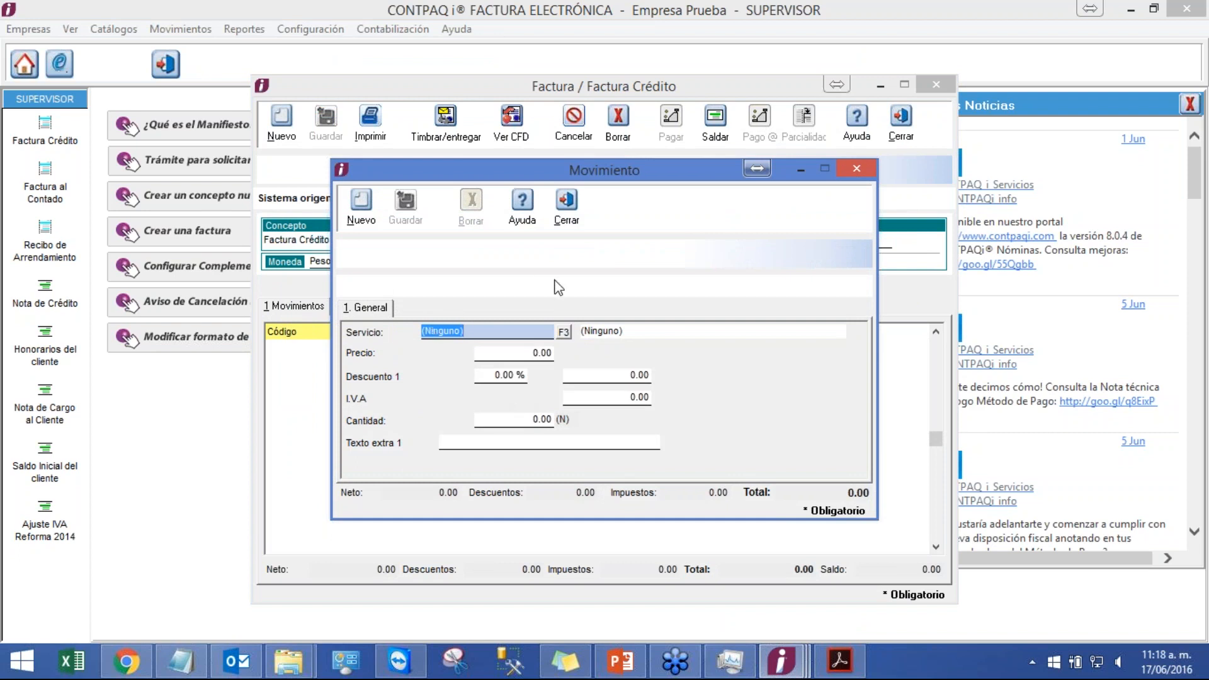
Step: Close the movement dialog and the unsaved invoice without saving
left_click(568, 223)
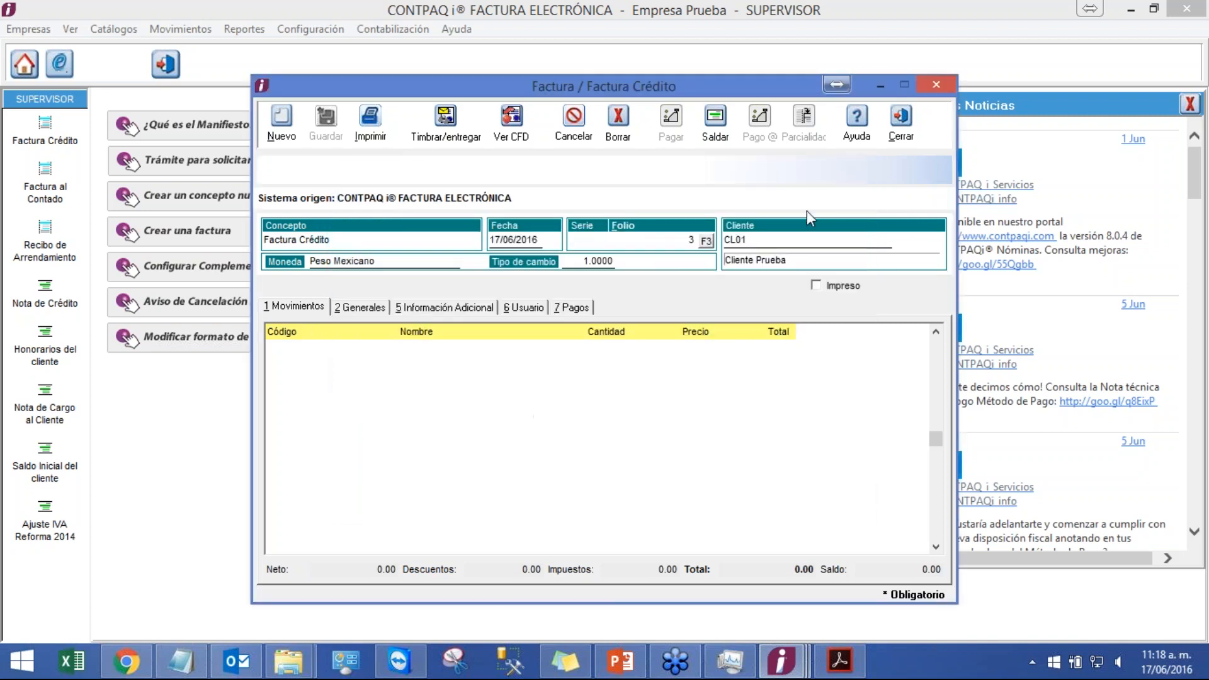
left_click(903, 133)
left_click(817, 154)
Step: Switch to the PowerPoint presentation, start the slide show at the current slide and advance two slides
left_click(642, 660)
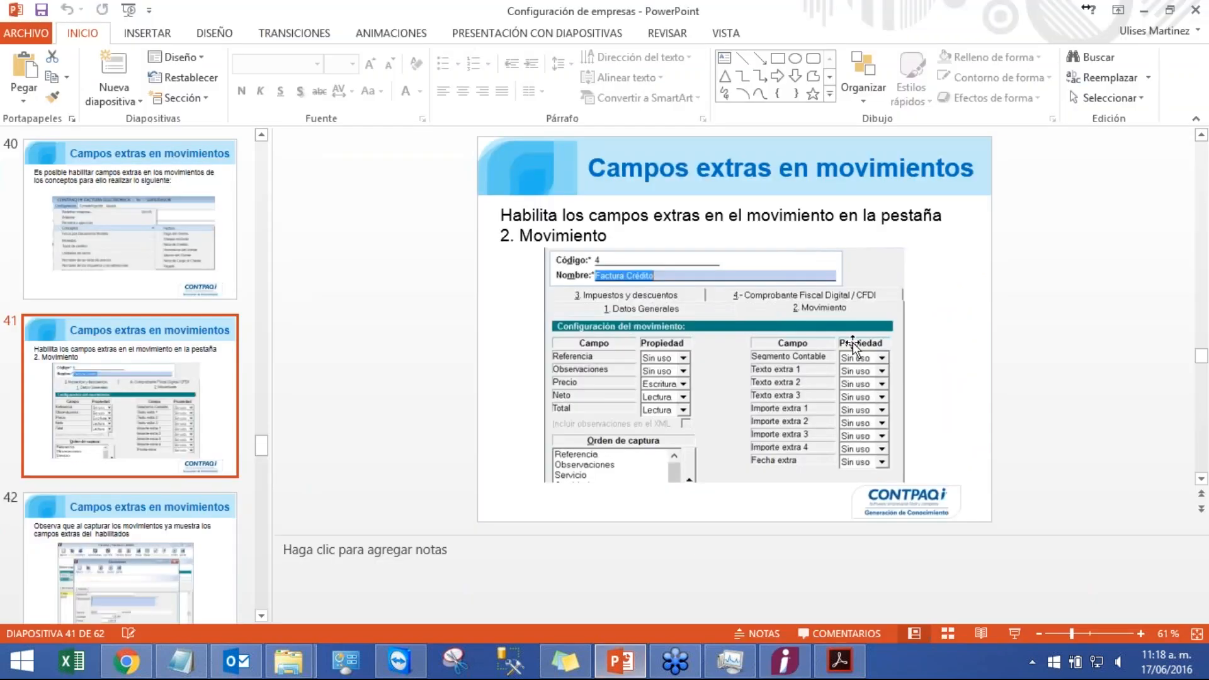
left_click(1015, 633)
key("Right")
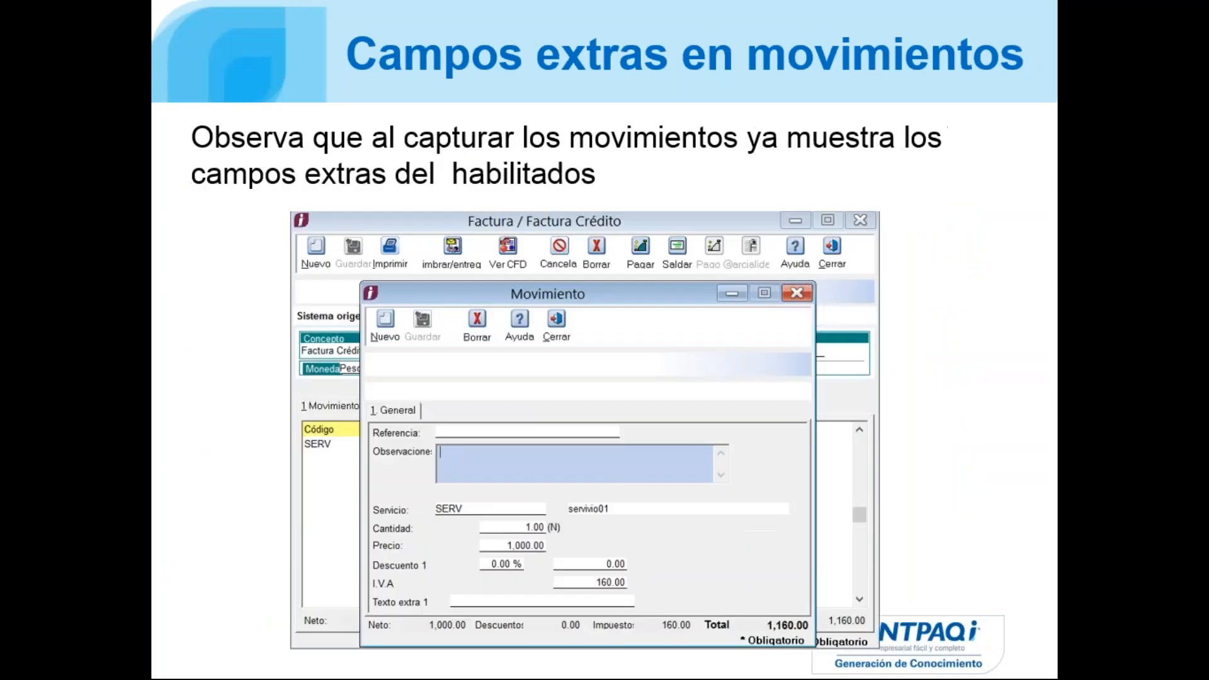
key("Right")
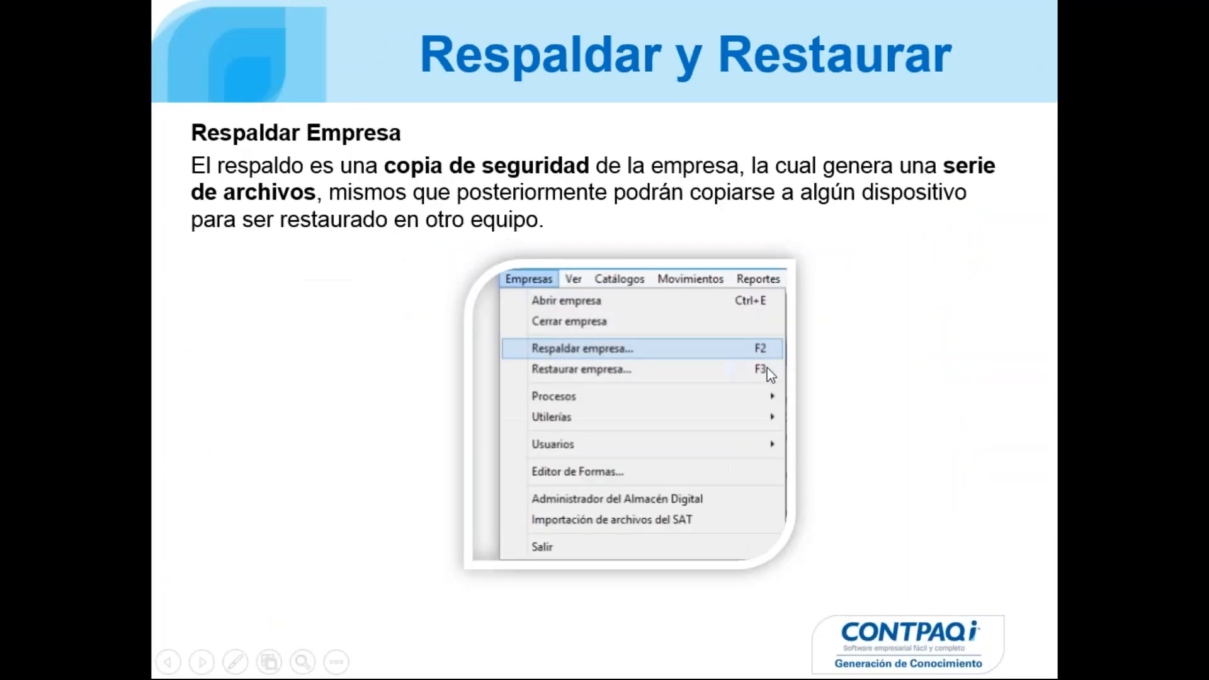
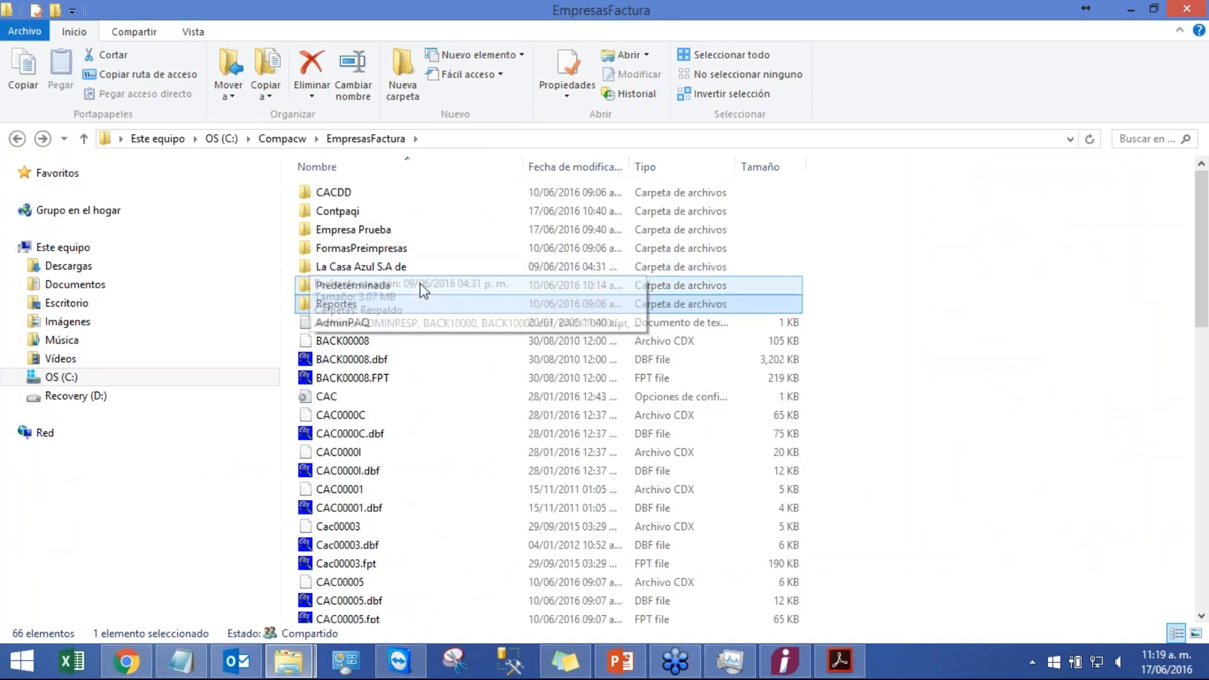
Step: Browse the Empresa Prueba company folder and its Respaldo subfolder in File Explorer, then return to the company program
mouse_move(382, 236)
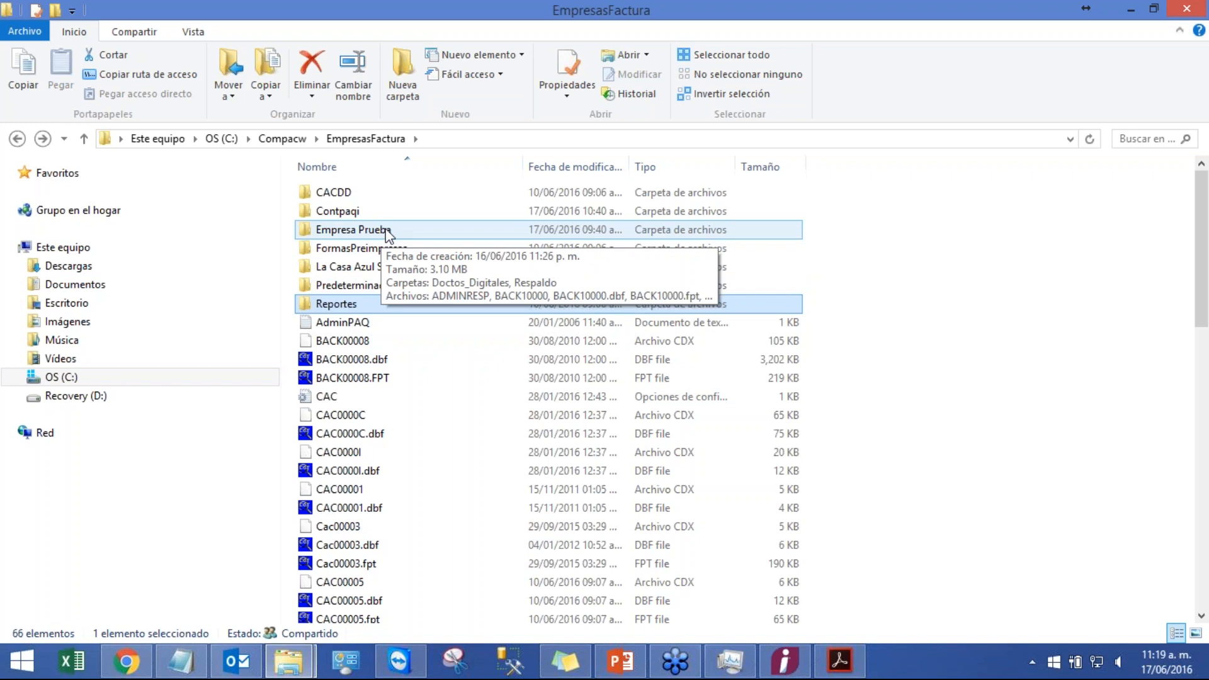
double_click(386, 232)
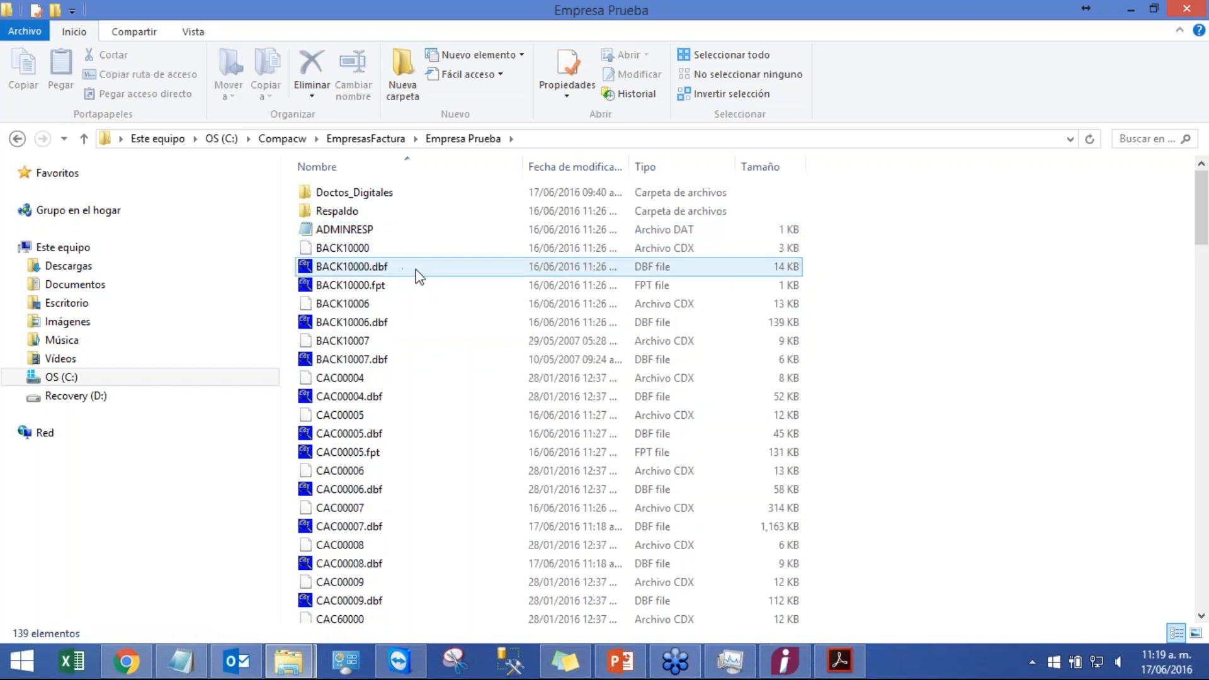
mouse_move(417, 264)
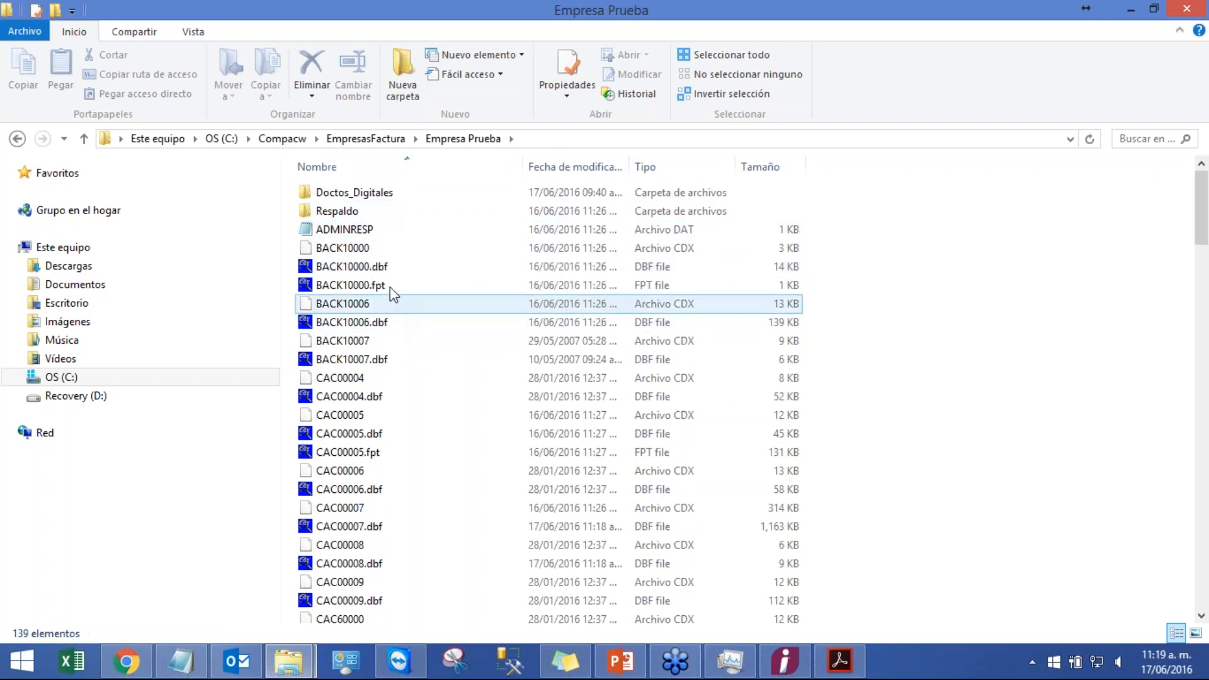
left_click(383, 269)
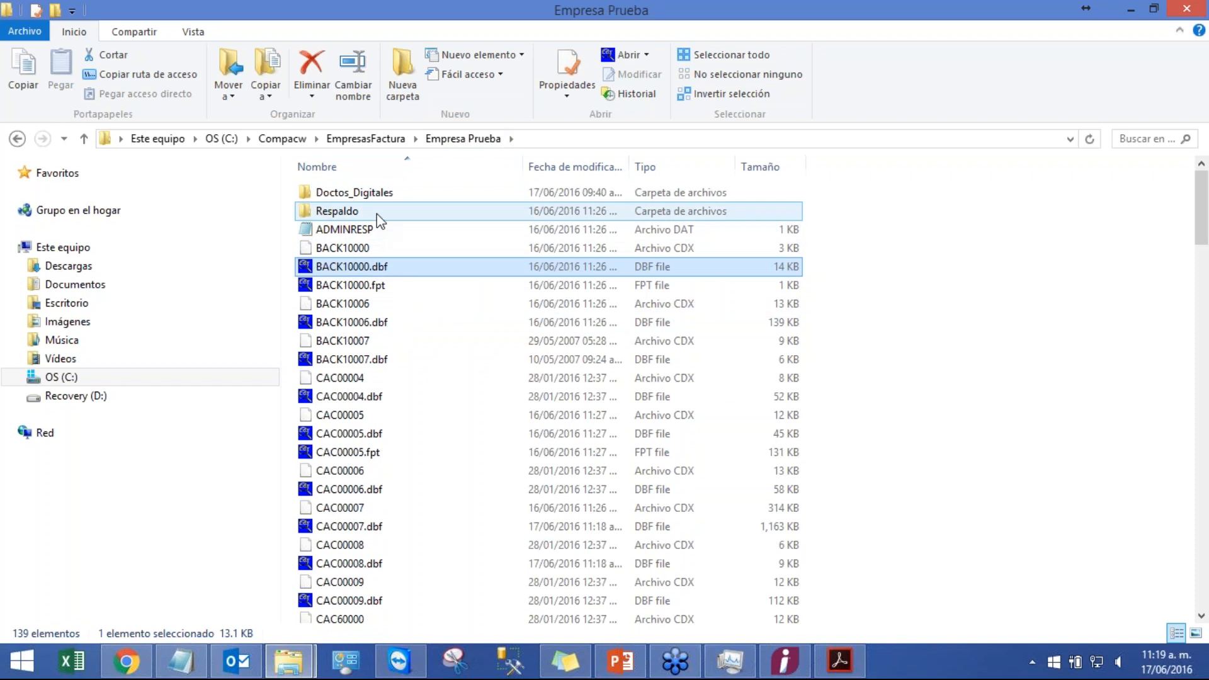
left_click(376, 213)
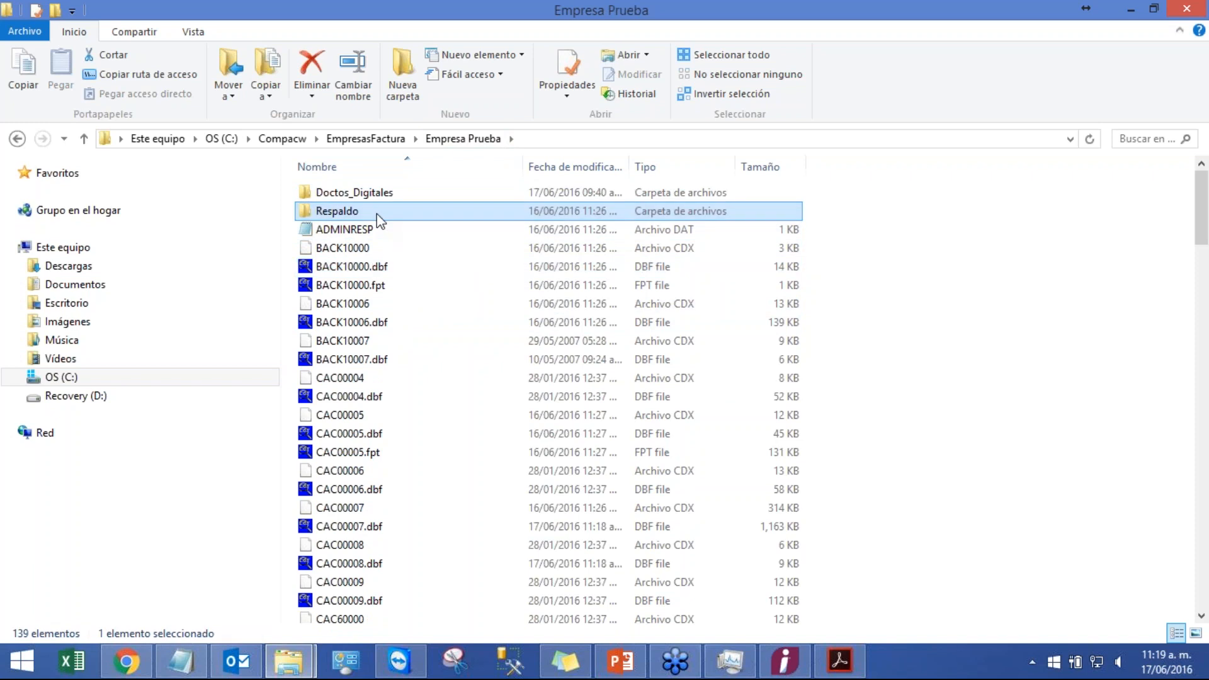
double_click(377, 213)
left_click(17, 139)
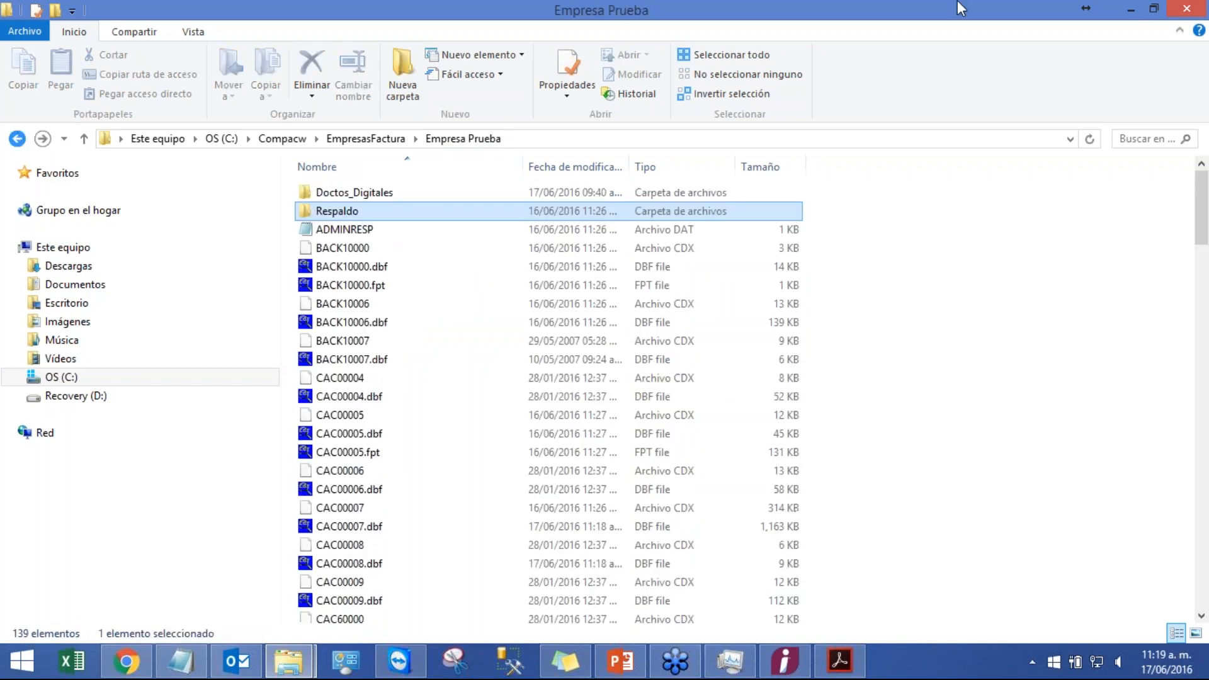
left_click(1140, 10)
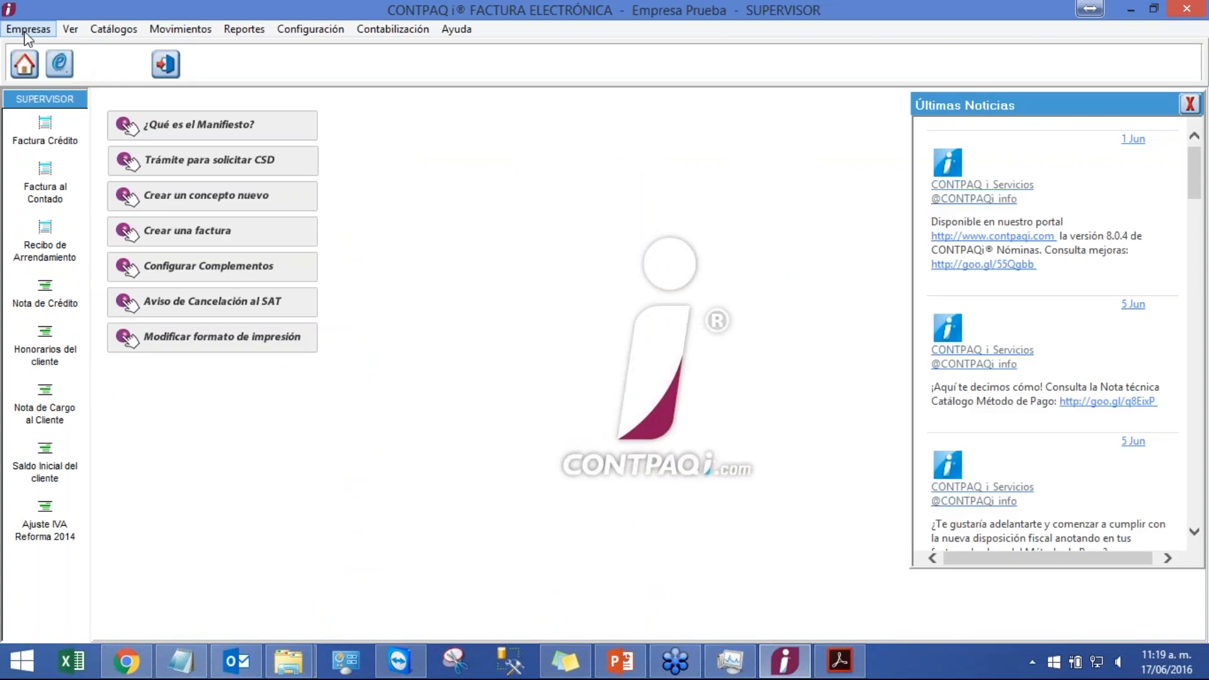
Step: Open the Respaldar empresa dialog for Empresa Prueba and read through the full backup location path
left_click(28, 29)
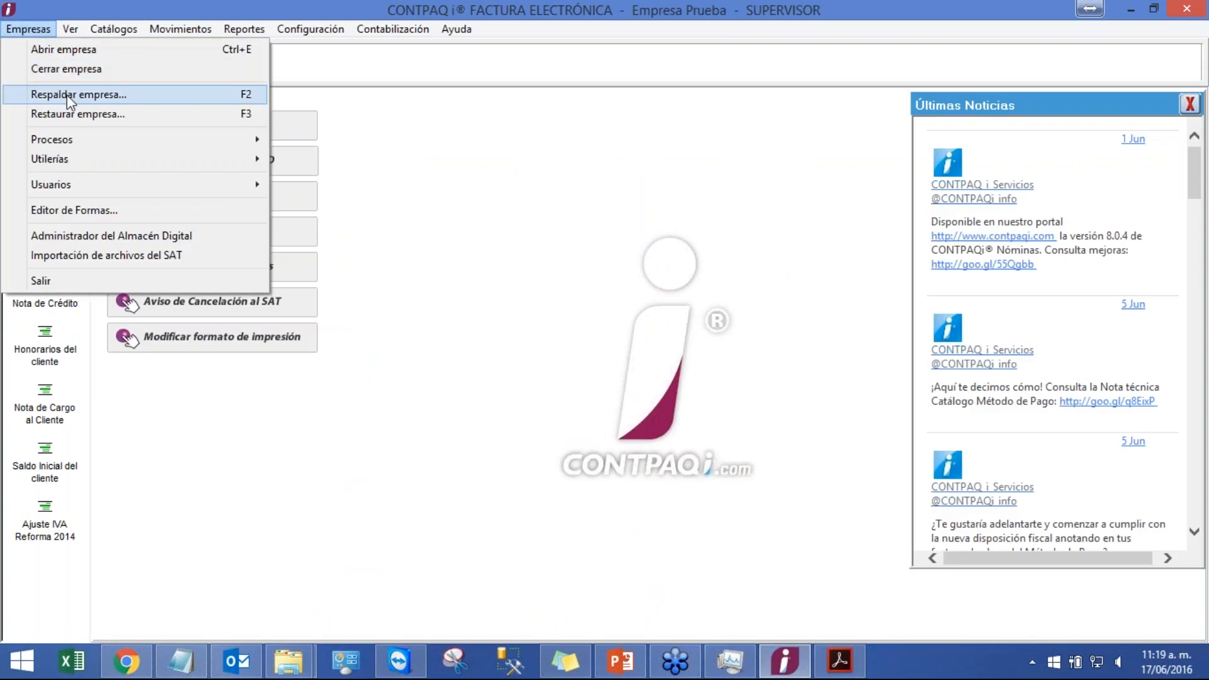
left_click(67, 94)
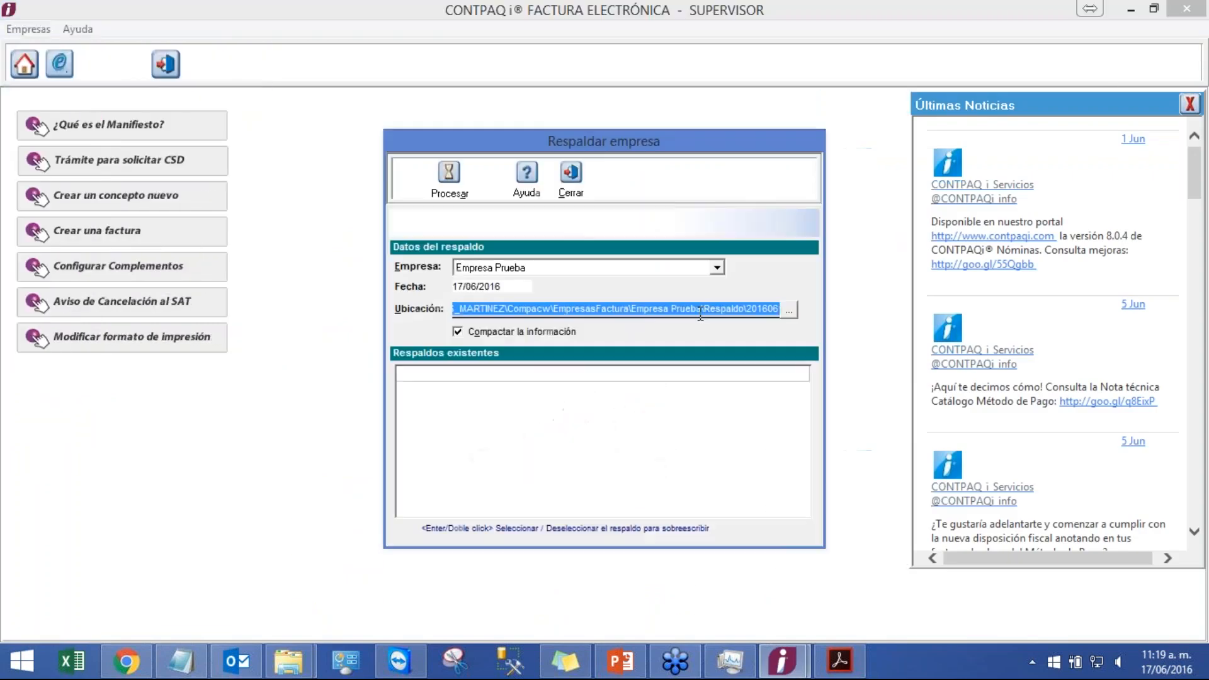
left_click(748, 310)
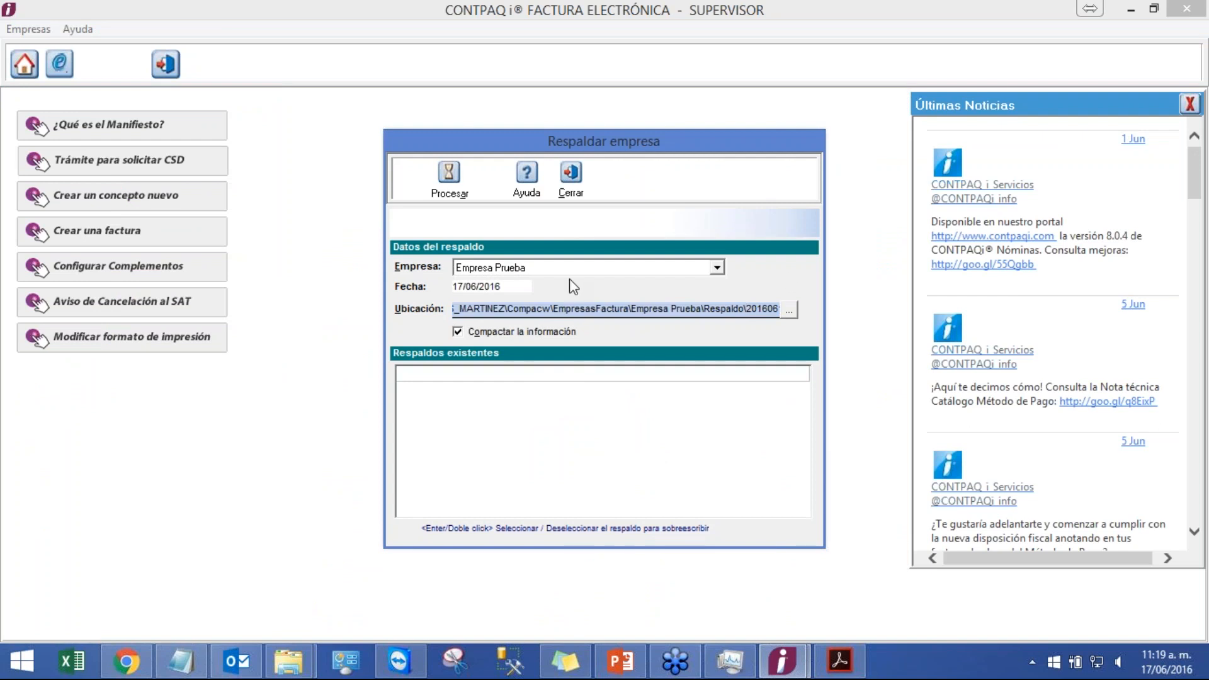
key("Left")
key("Left")
key("Left")
key("Left")
key("Left")
key("Left")
key("Left")
key("Left")
key("Left")
key("Left")
key("Left")
key("Left")
key("Left")
key("Left")
key("Left")
key("Left")
key("Left")
key("Left")
key("Left")
key("Left")
key("Left")
key("Home")
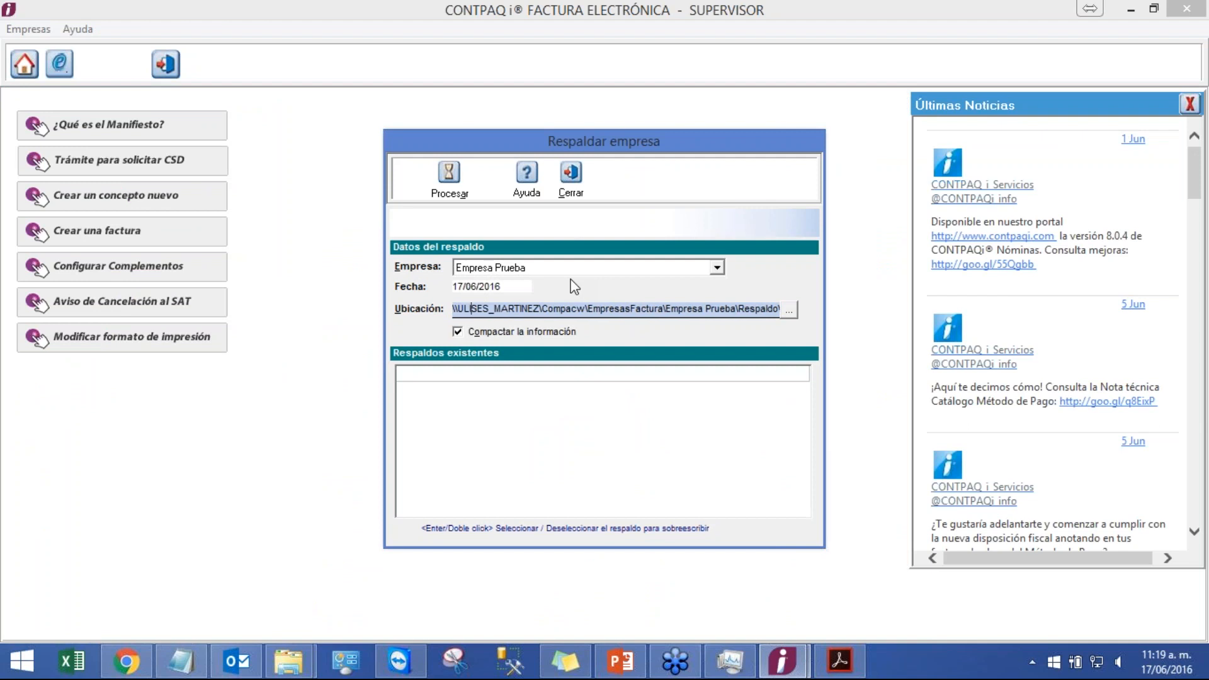
key("Right")
key("Right")
key("Right")
key("Right")
key("Right")
key("Right")
key("Right")
key("Right")
key("Right")
key("Right")
key("Right")
key("Right")
key("Right")
key("Right")
key("Right")
key("Right")
key("Right")
key("Right")
key("Right")
key("Right")
key("Right")
key("Right")
key("Right")
key("Right")
key("Right")
key("Right")
key("Right")
key("Right")
key("Right")
key("Right")
key("Right")
key("Right")
key("Right")
key("Right")
key("Left")
key("Left")
key("Left")
key("Left")
key("Right")
key("Right")
key("Right")
key("Right")
key("Right")
key("Right")
key("Right")
key("Right")
key("Right")
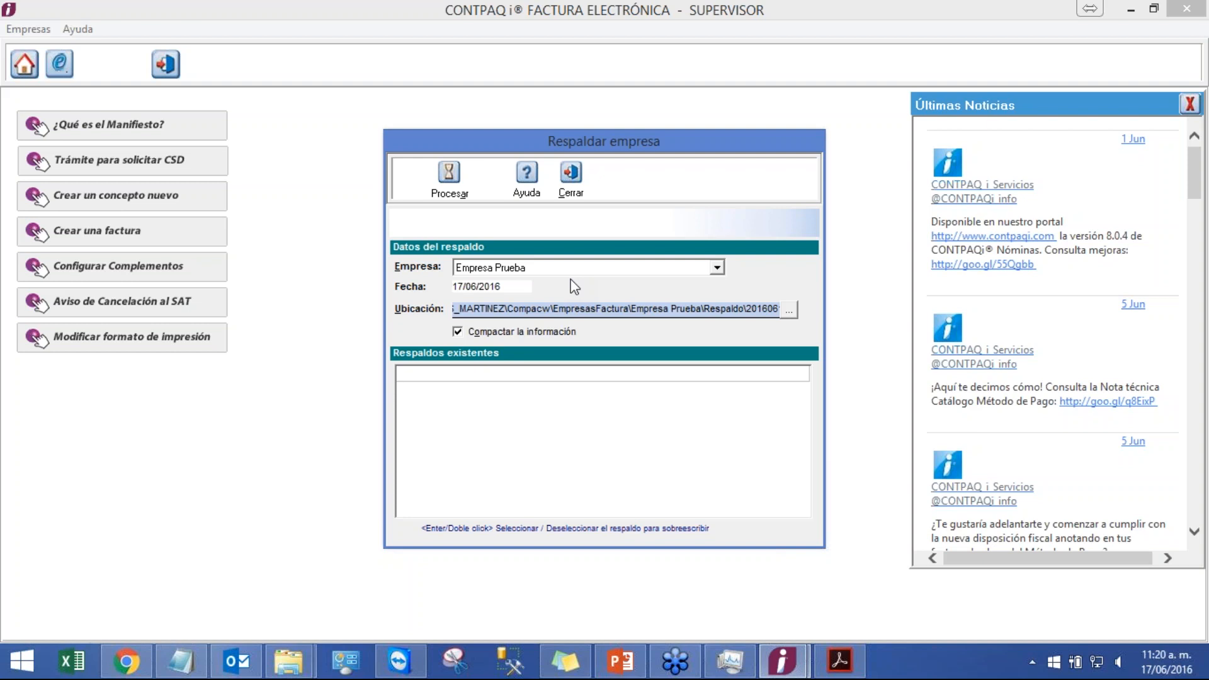
Step: Process the backup of Empresa Prueba with Compactar la información enabled, then close the Factura Crédito window
double_click(764, 312)
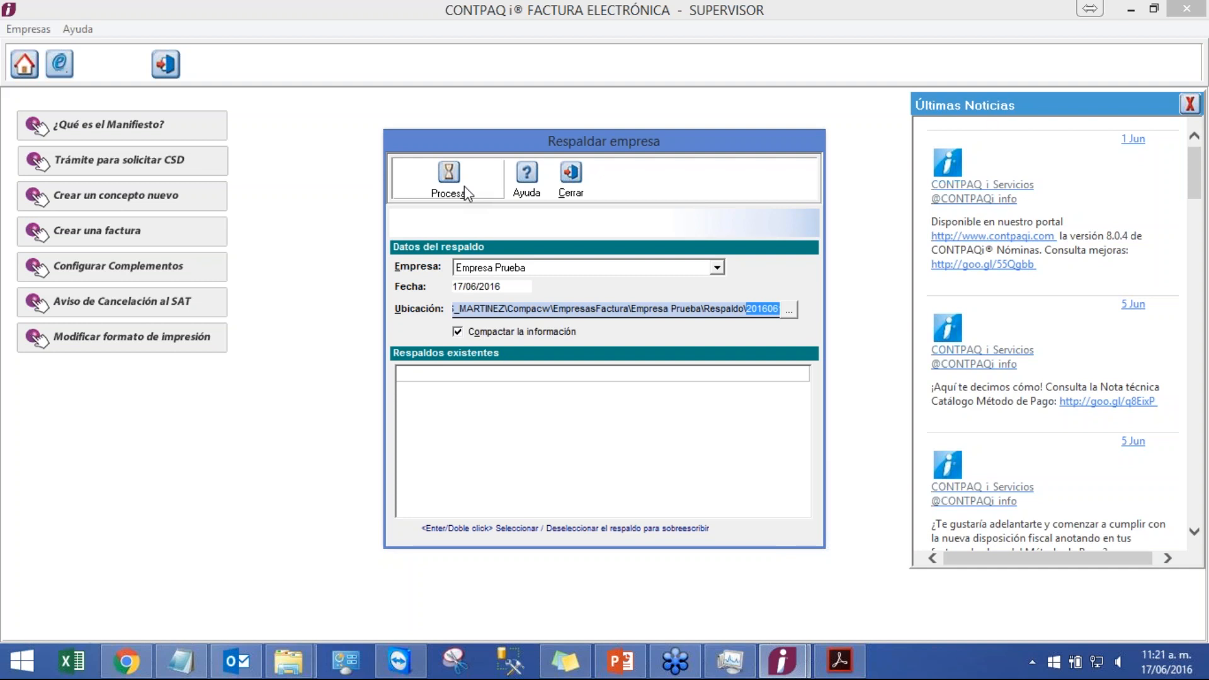
left_click(717, 268)
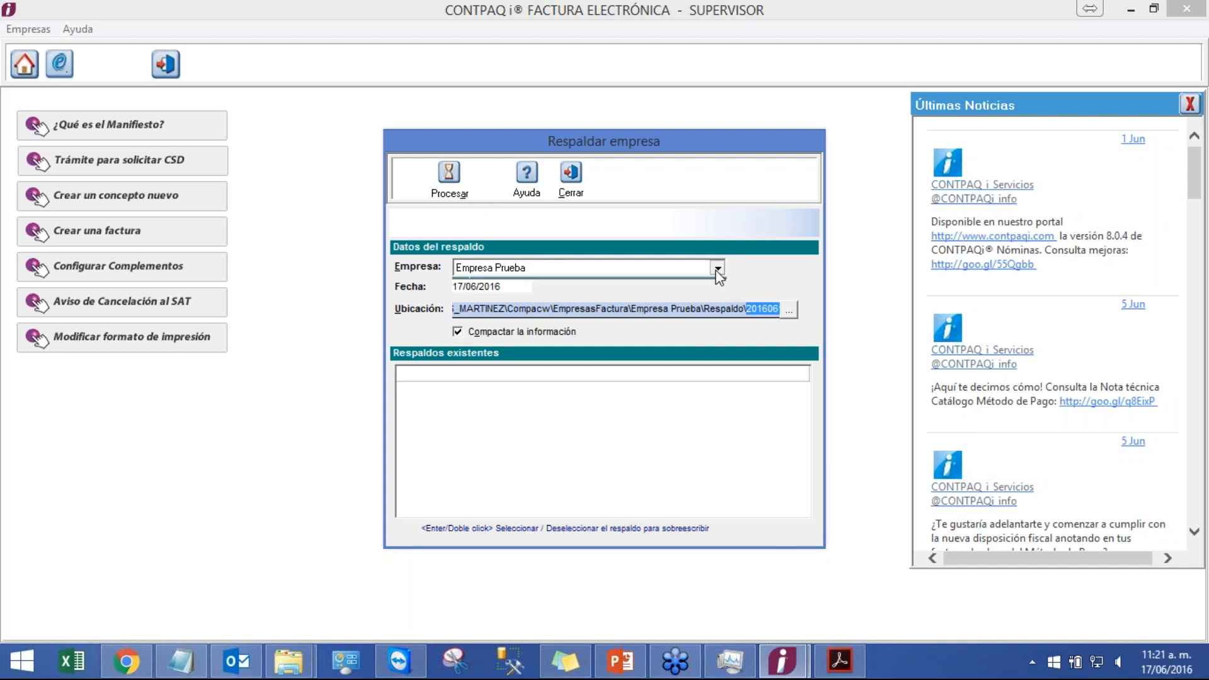
left_click(717, 268)
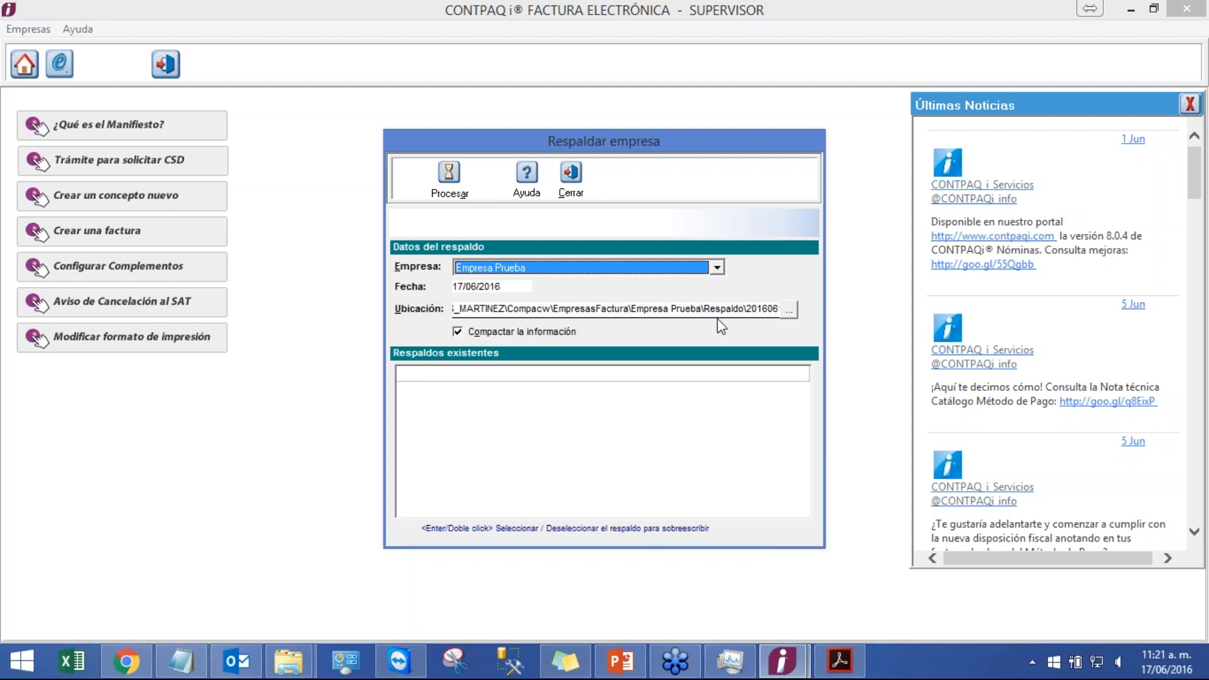
left_click_drag(715, 308, 721, 309)
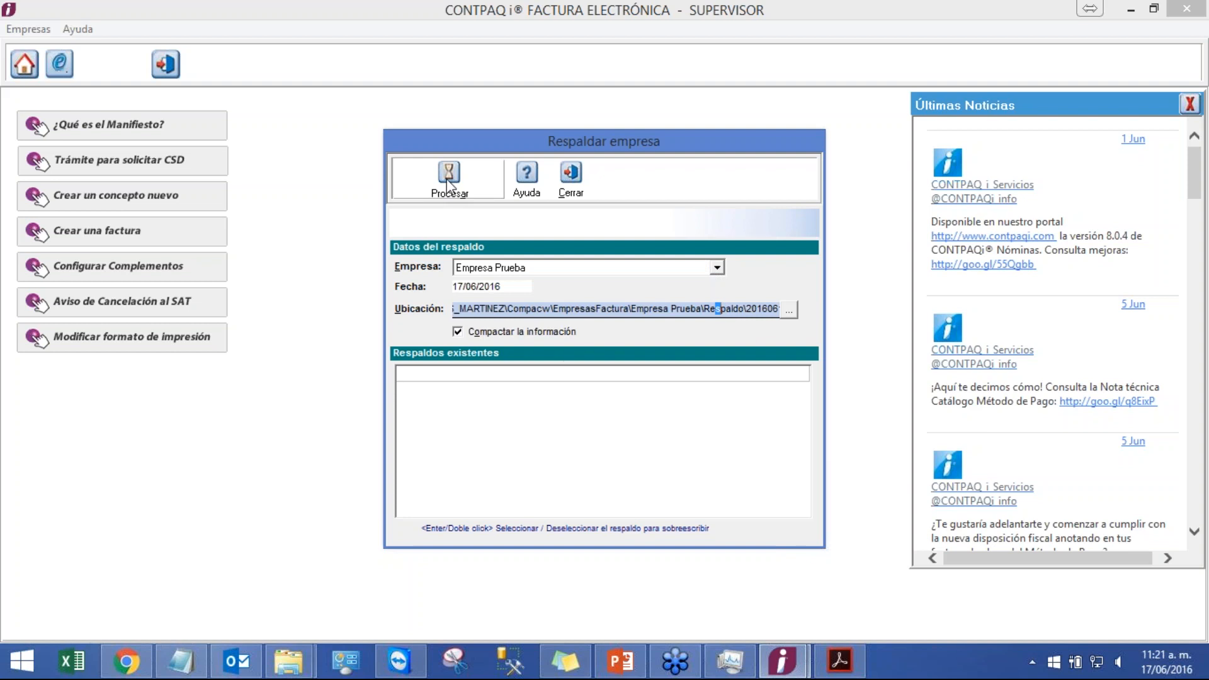
left_click(448, 186)
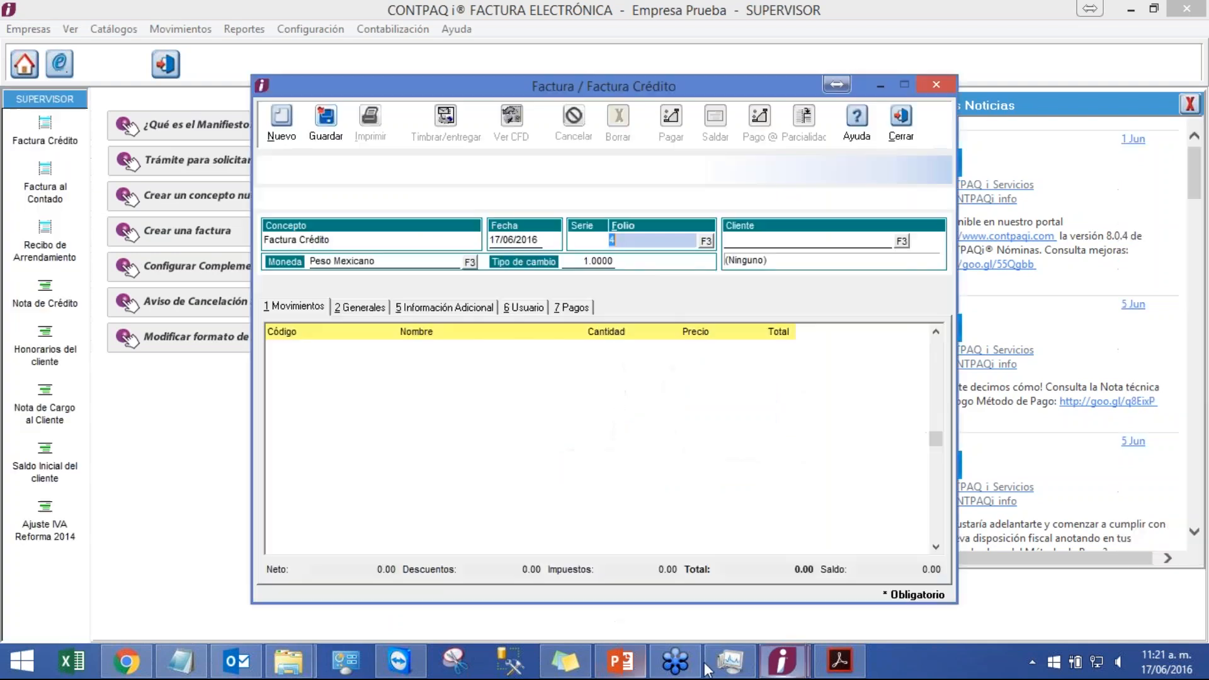
left_click(899, 121)
Step: Inspect the generated backup files inside the Respaldo 20160617 folder of the company
mouse_move(289, 667)
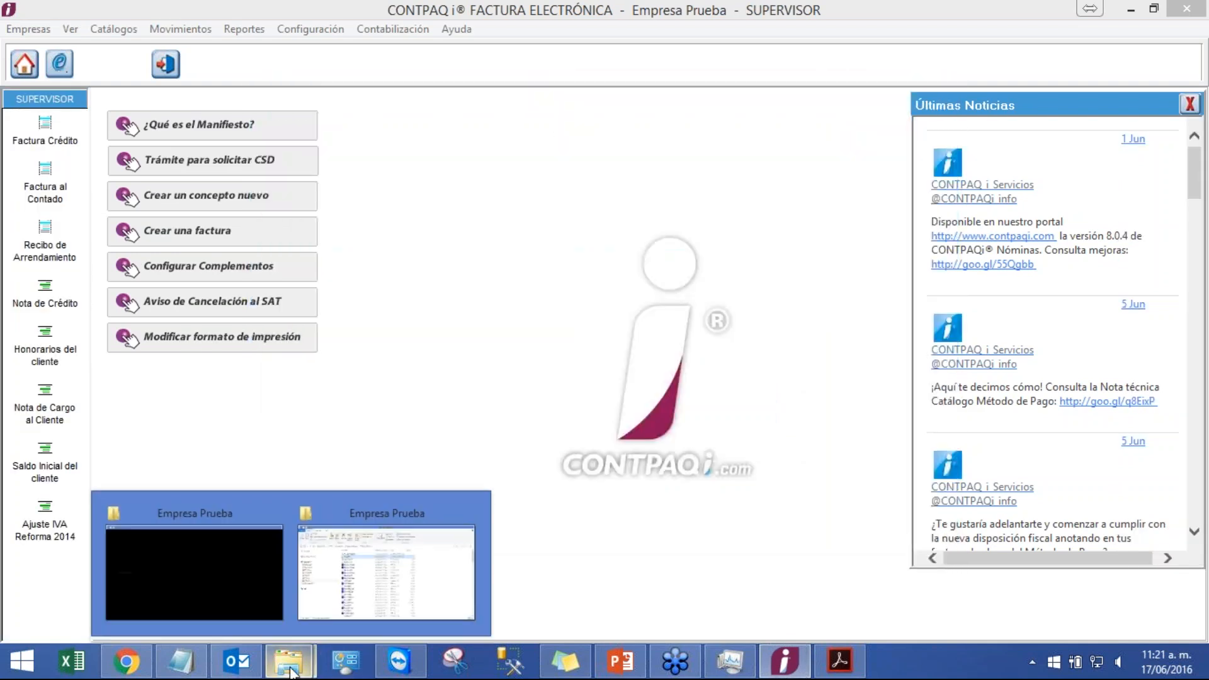
left_click(376, 566)
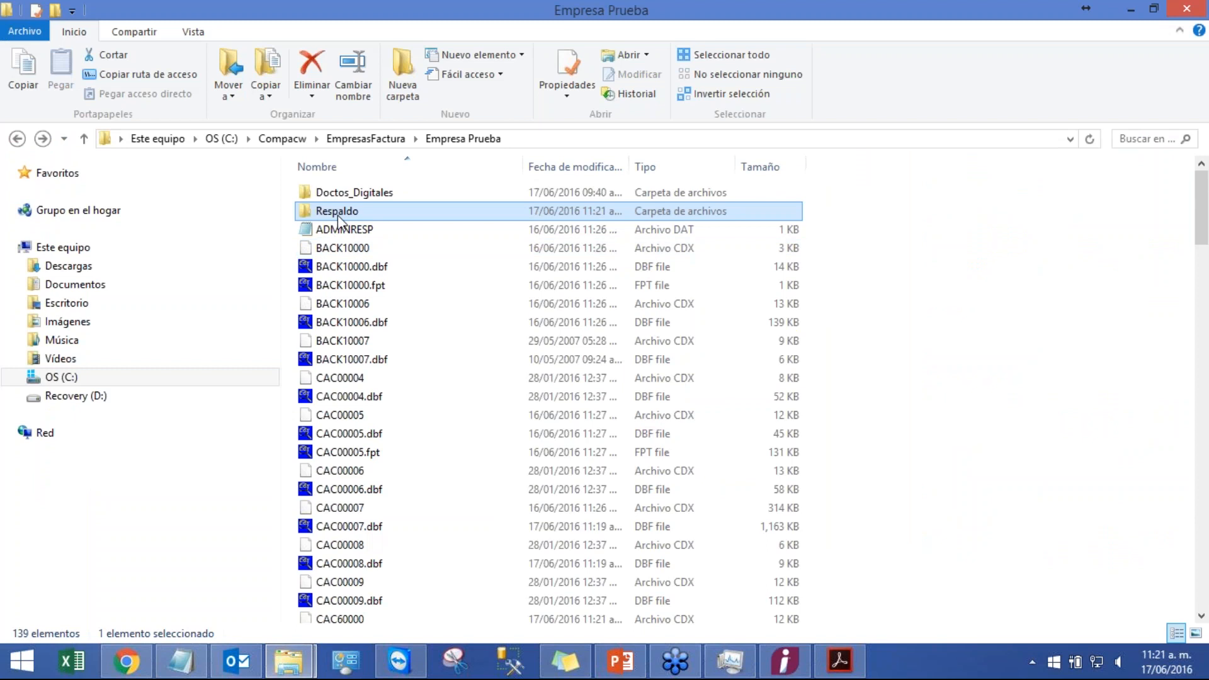
double_click(337, 212)
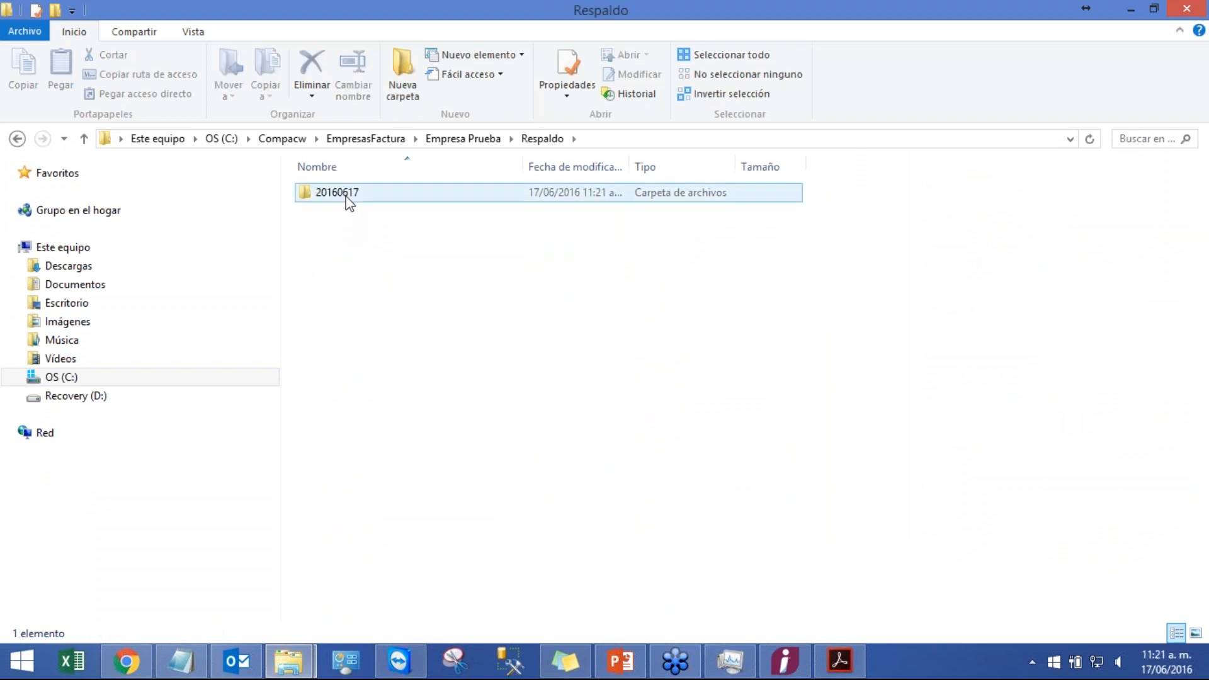
double_click(346, 199)
left_click(464, 252)
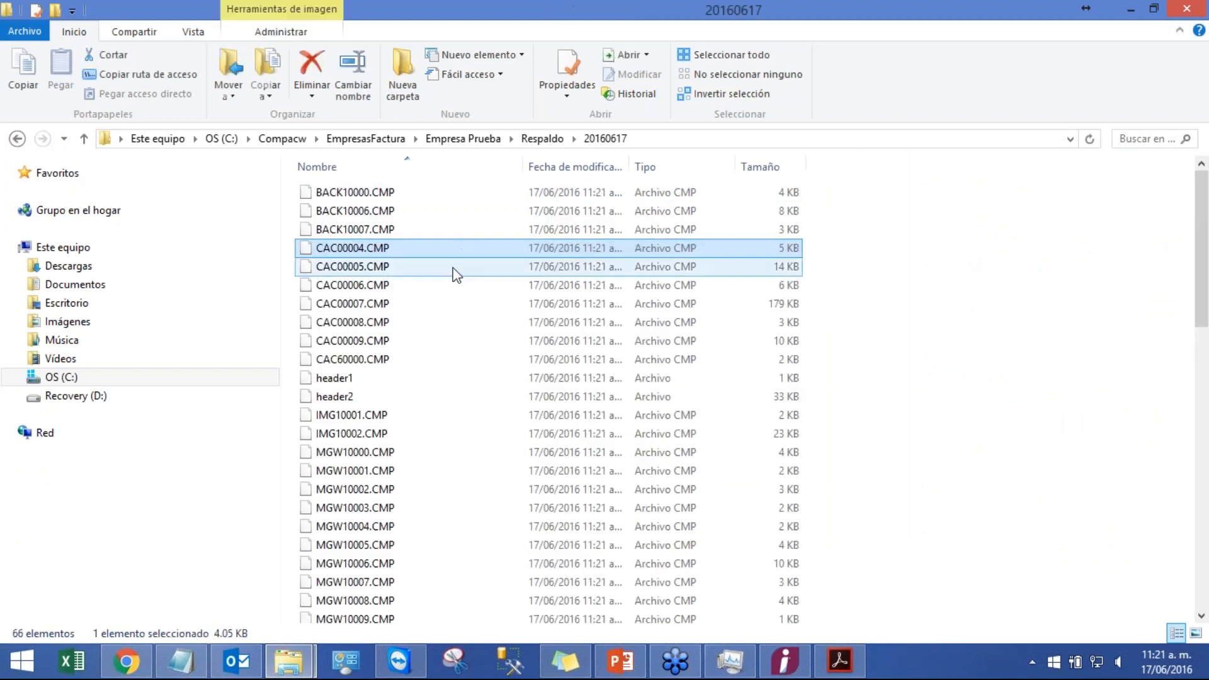
scroll(453, 268, "down", 3)
scroll(445, 270, "up", 3)
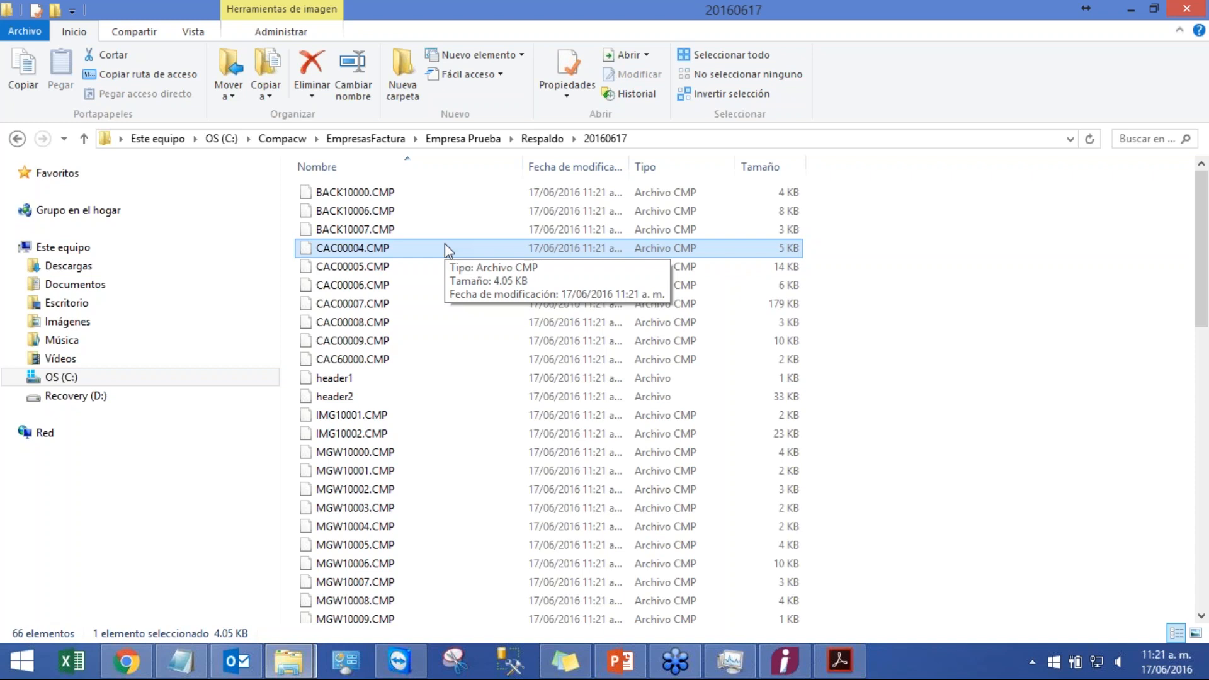
scroll(445, 271, "down", 14)
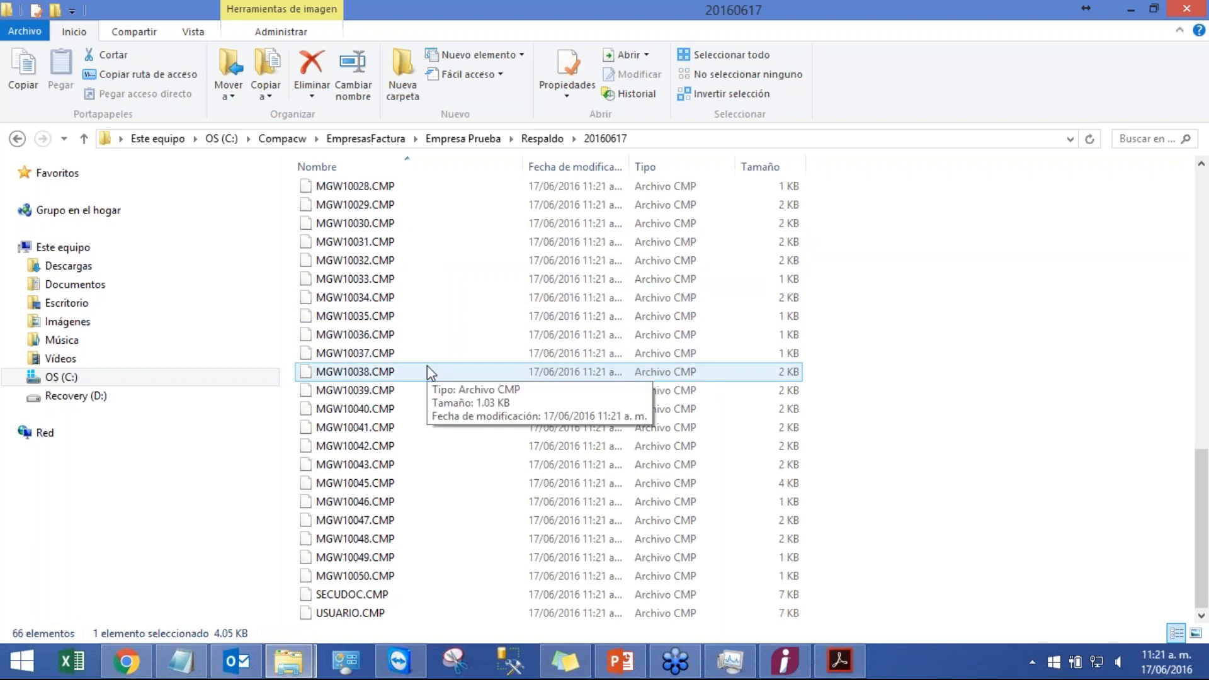
key("BackSpace")
key("BackSpace")
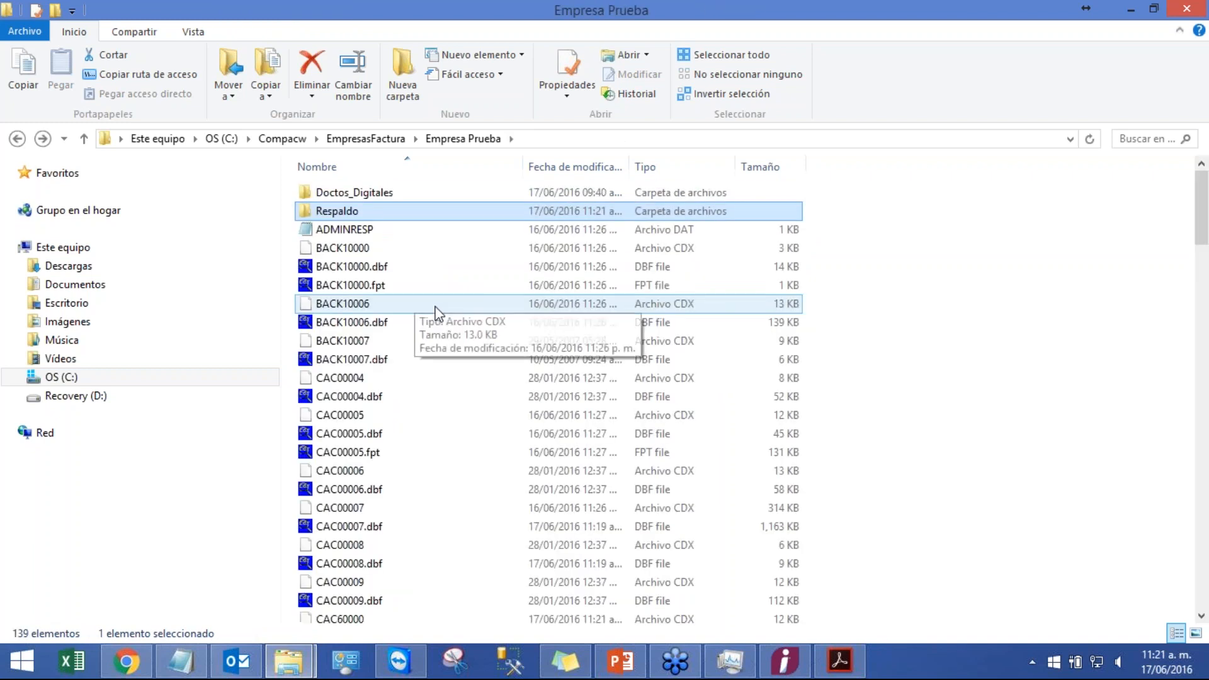
Step: Scroll through the Empresa Prueba company data files and minimize the folder window
left_click(434, 306)
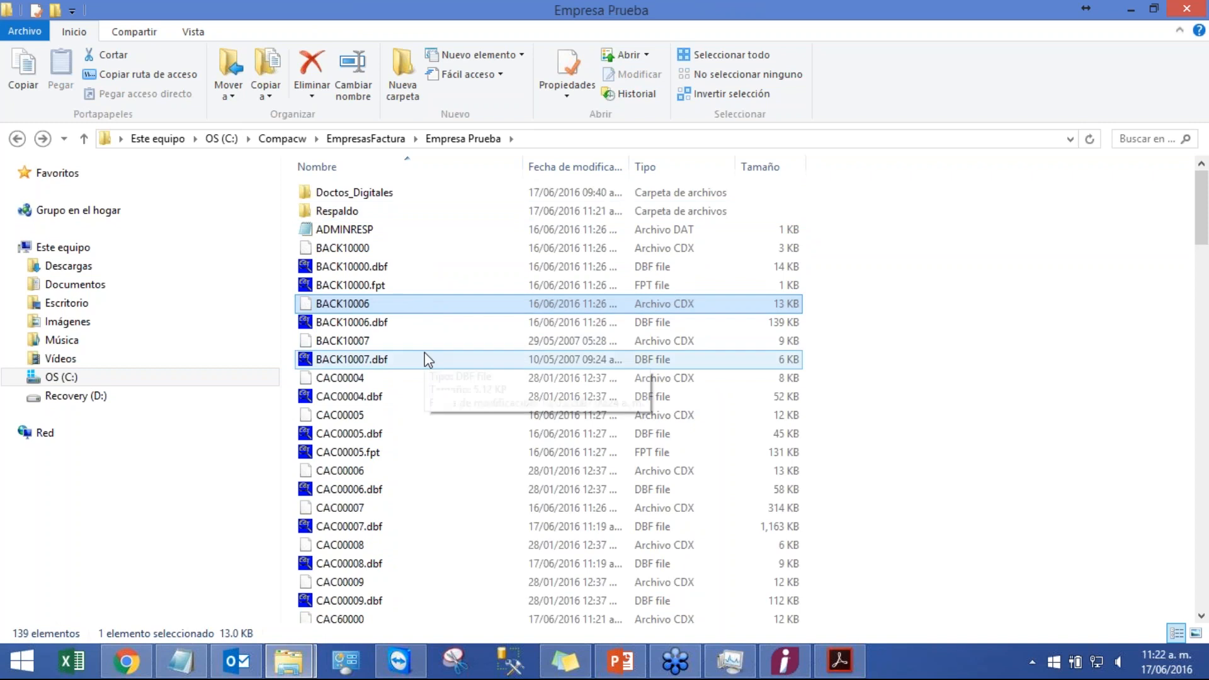
scroll(432, 360, "down", 1)
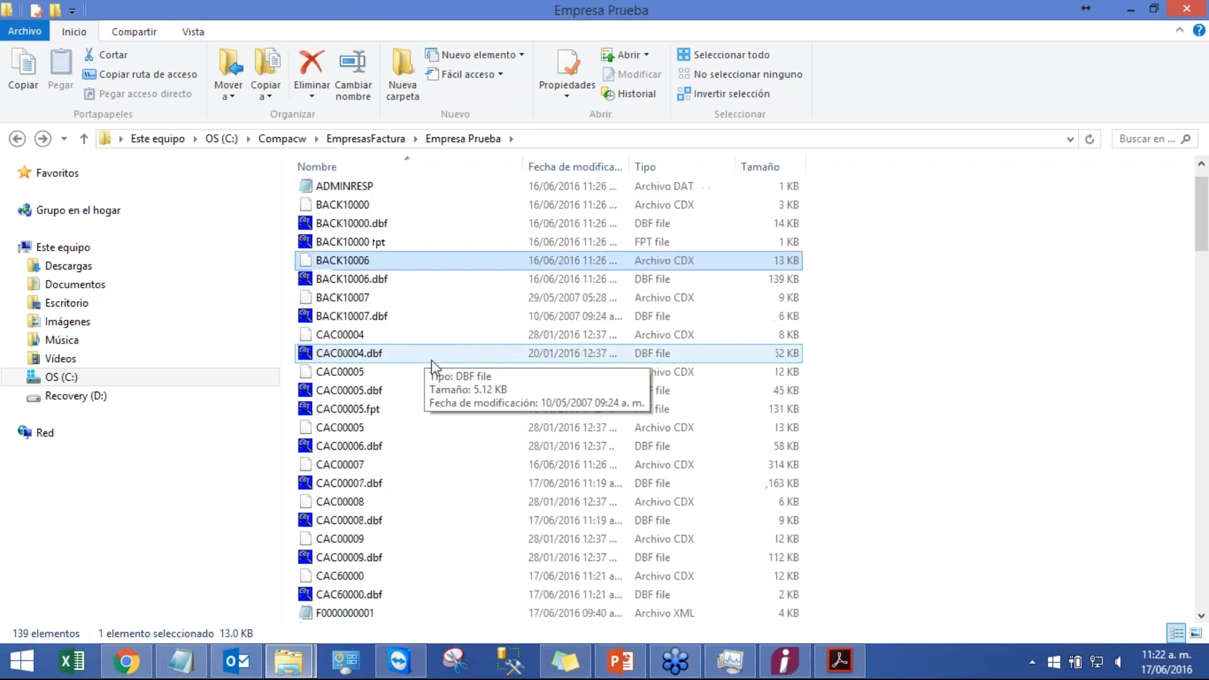
scroll(432, 360, "down", 1)
left_click(422, 297)
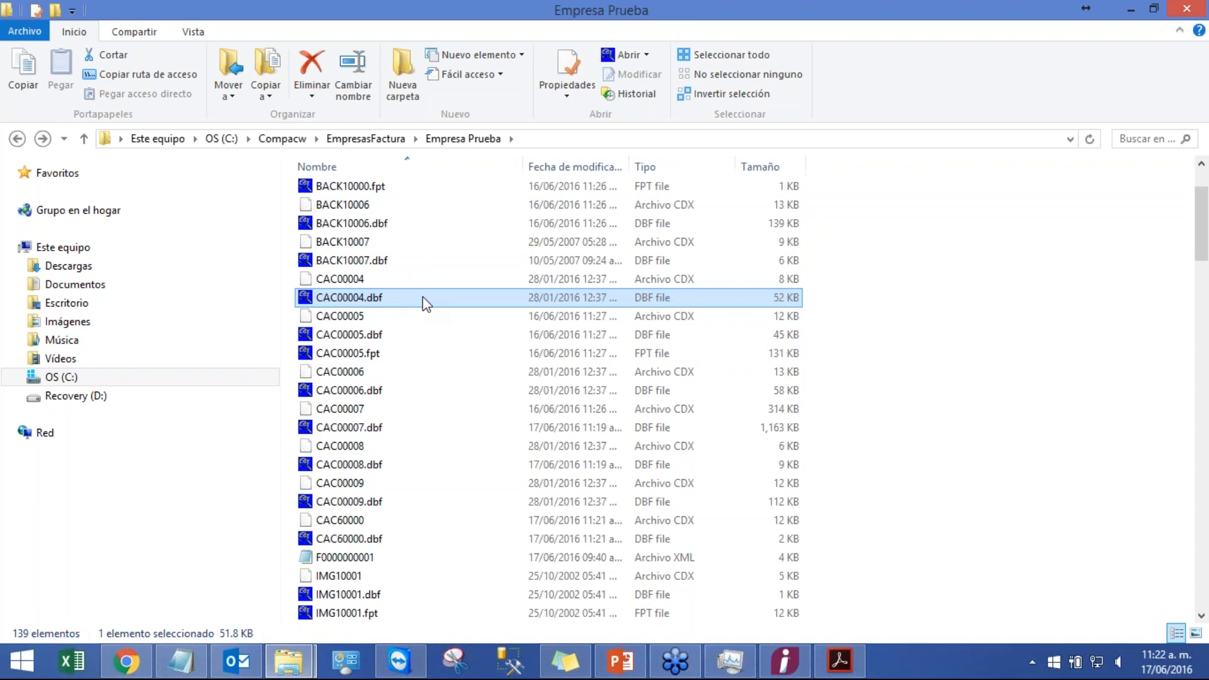
scroll(421, 302, "down", 20)
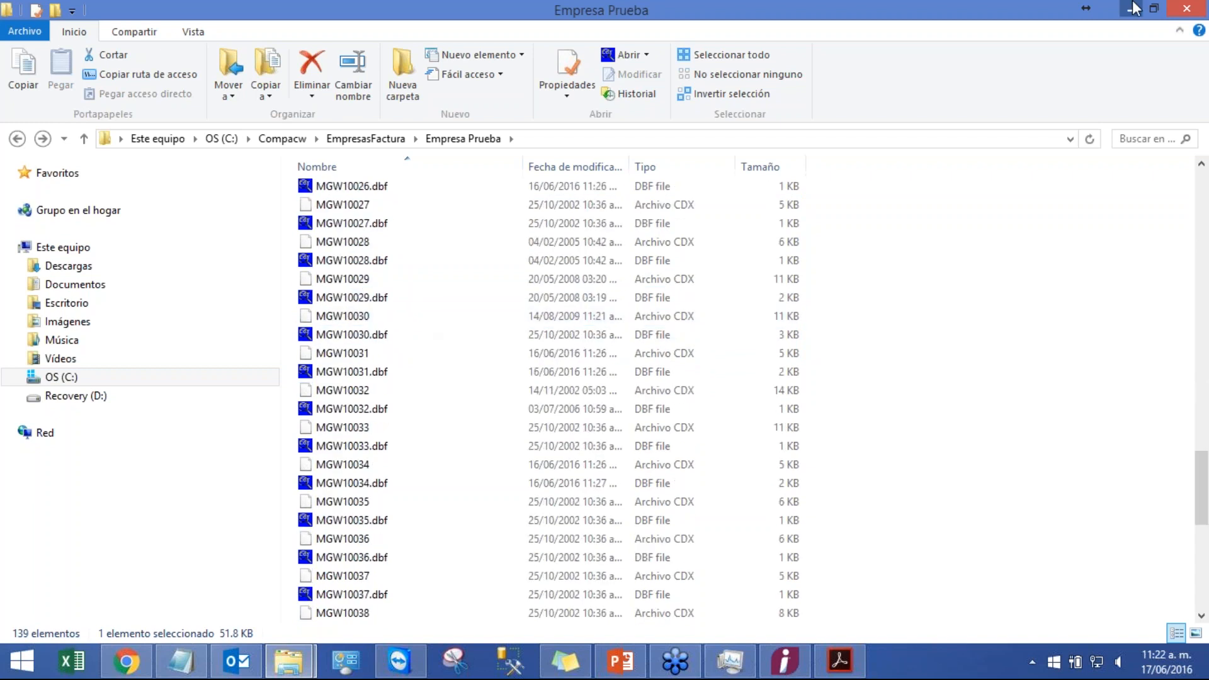
left_click(1132, 8)
Step: Switch to the PowerPoint presentation, run the slide show through the backup and restore slides, and exit it
left_click(840, 661)
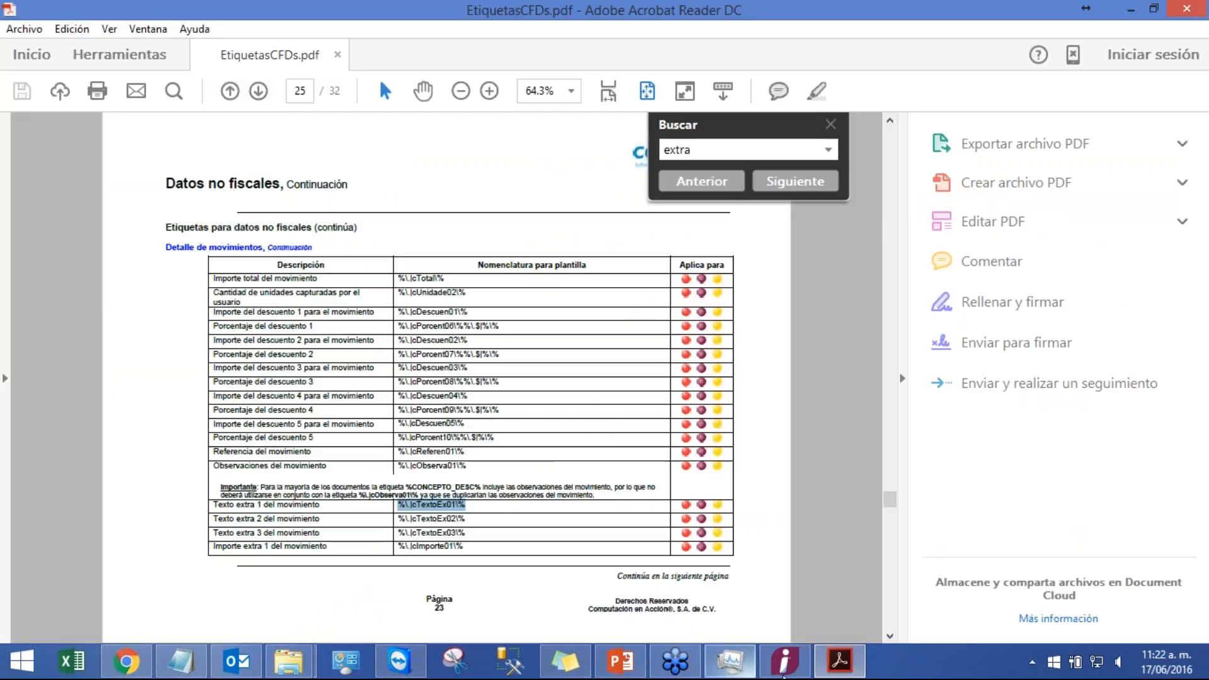
left_click(620, 661)
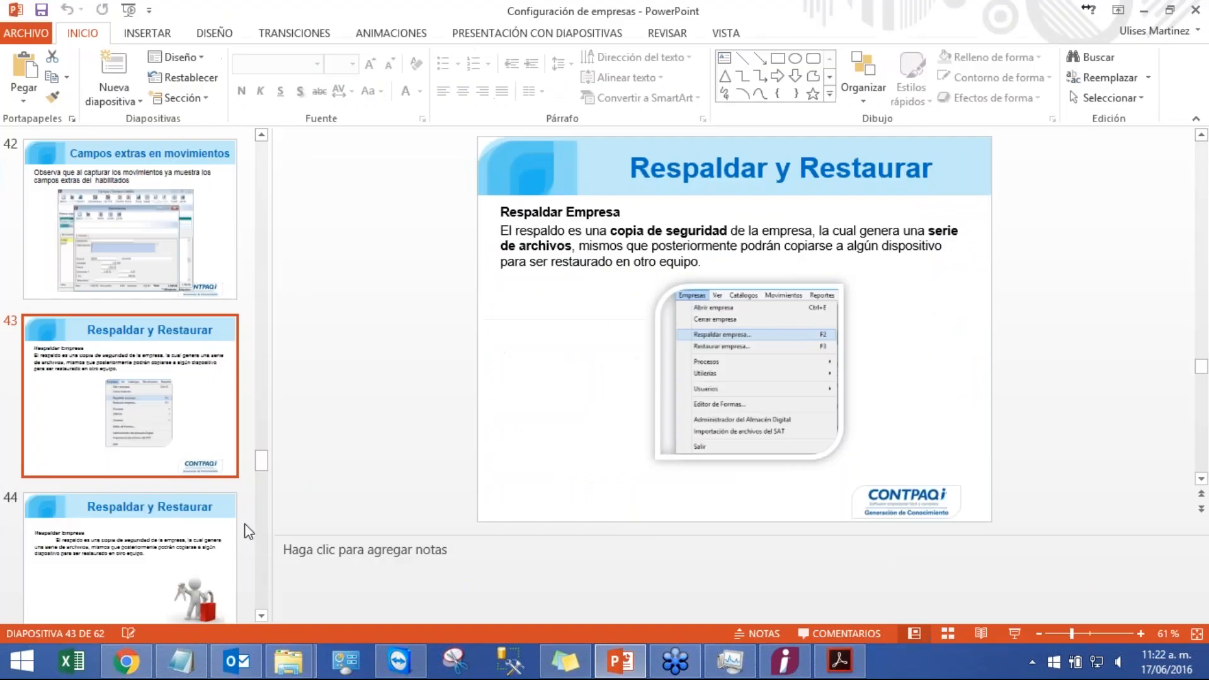
left_click(1014, 632)
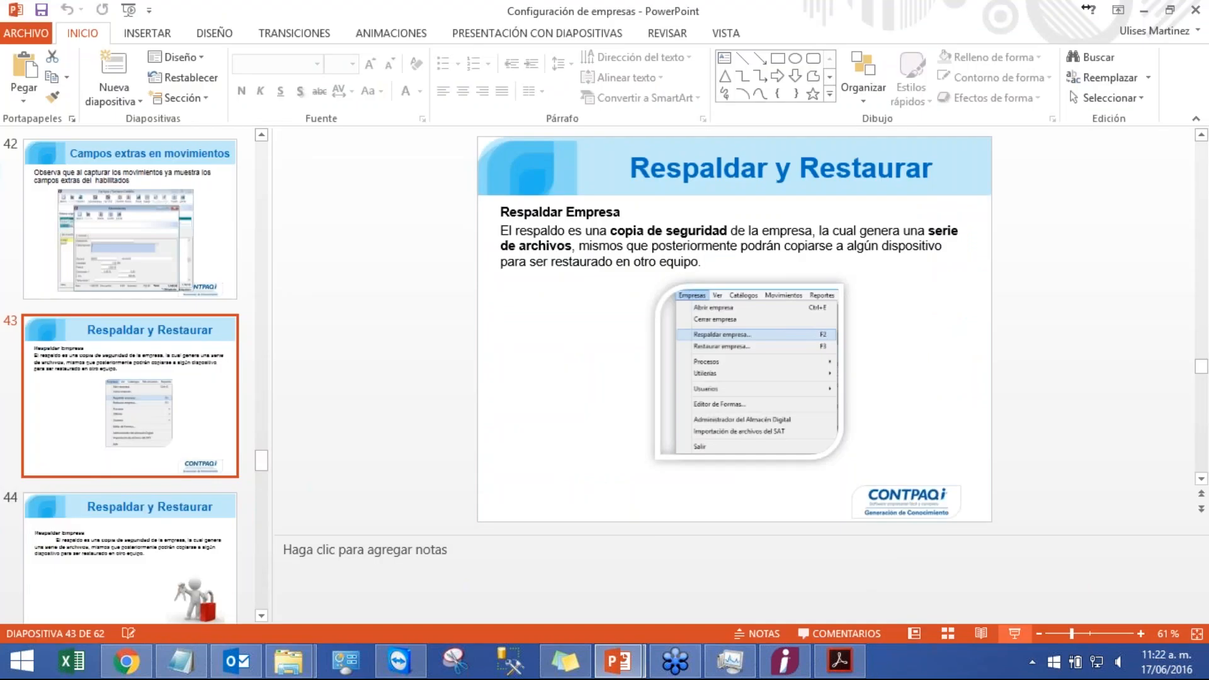
key("Right")
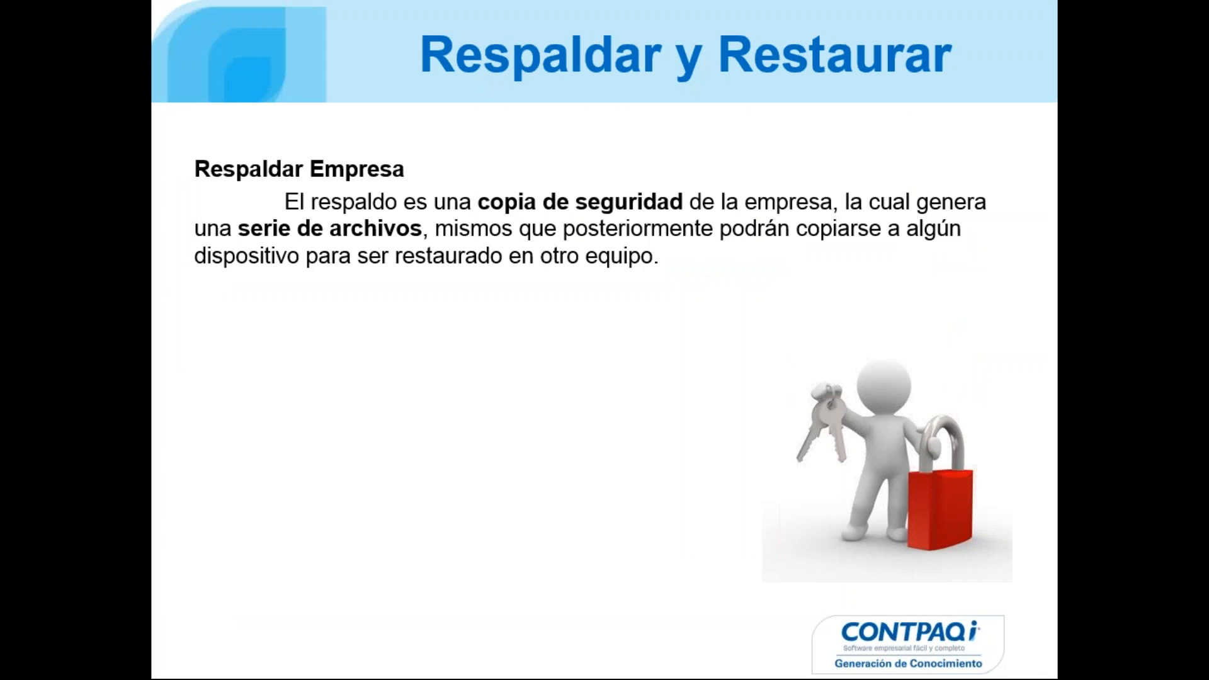
key("Right")
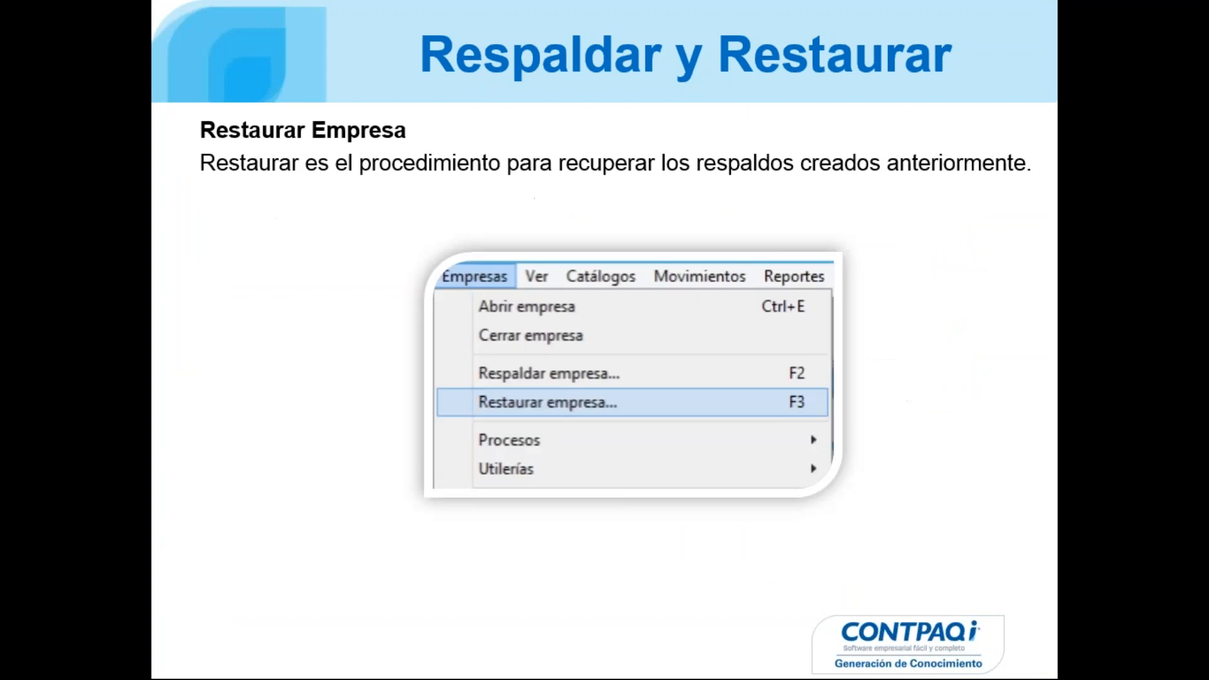
key("Right")
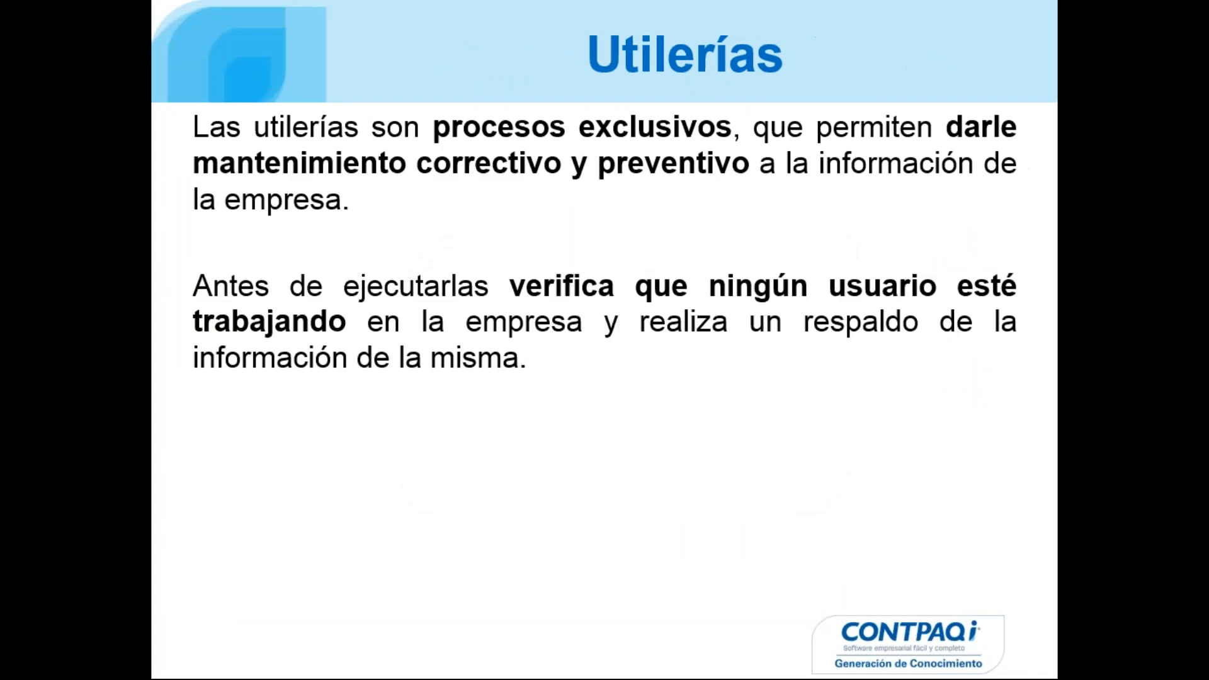
key("Left")
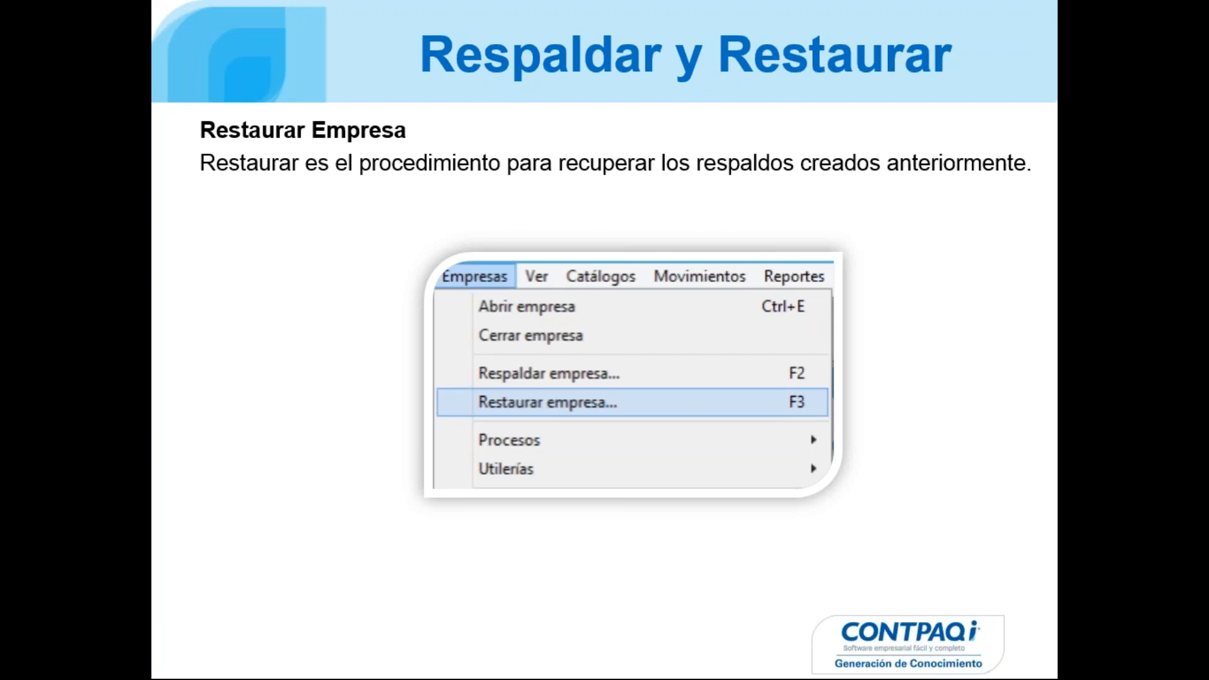
key("Escape")
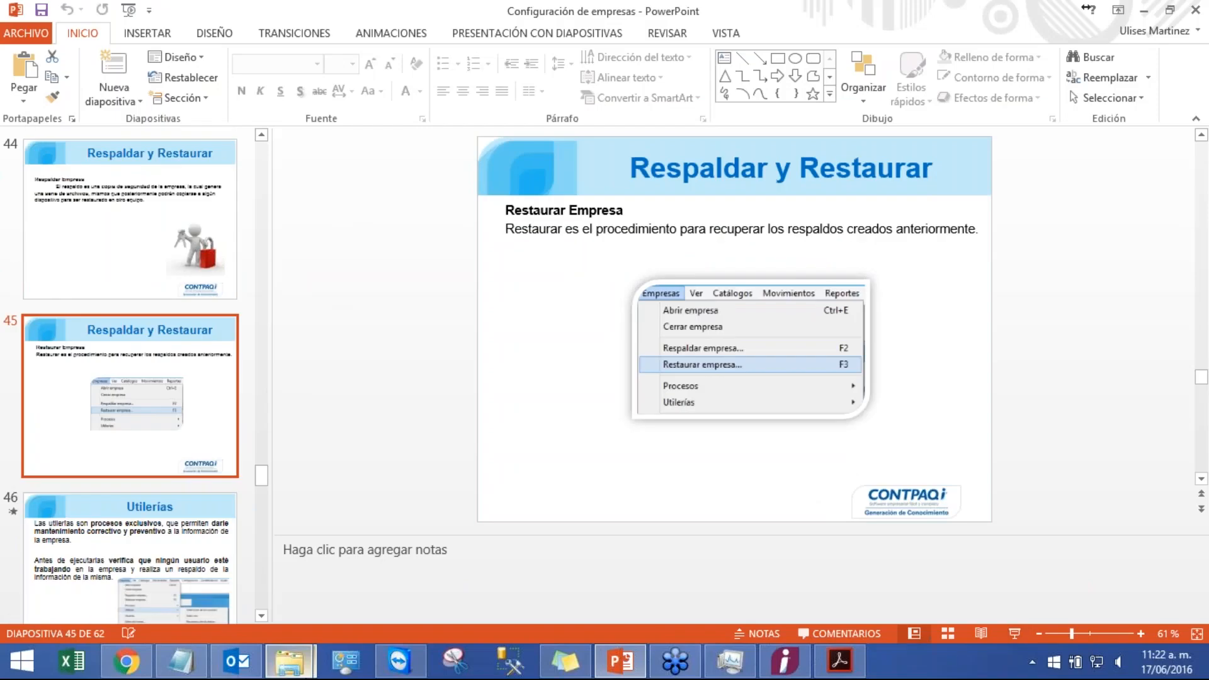
Step: Switch back to the Empresa Prueba folder window
mouse_move(315, 673)
left_click(410, 572)
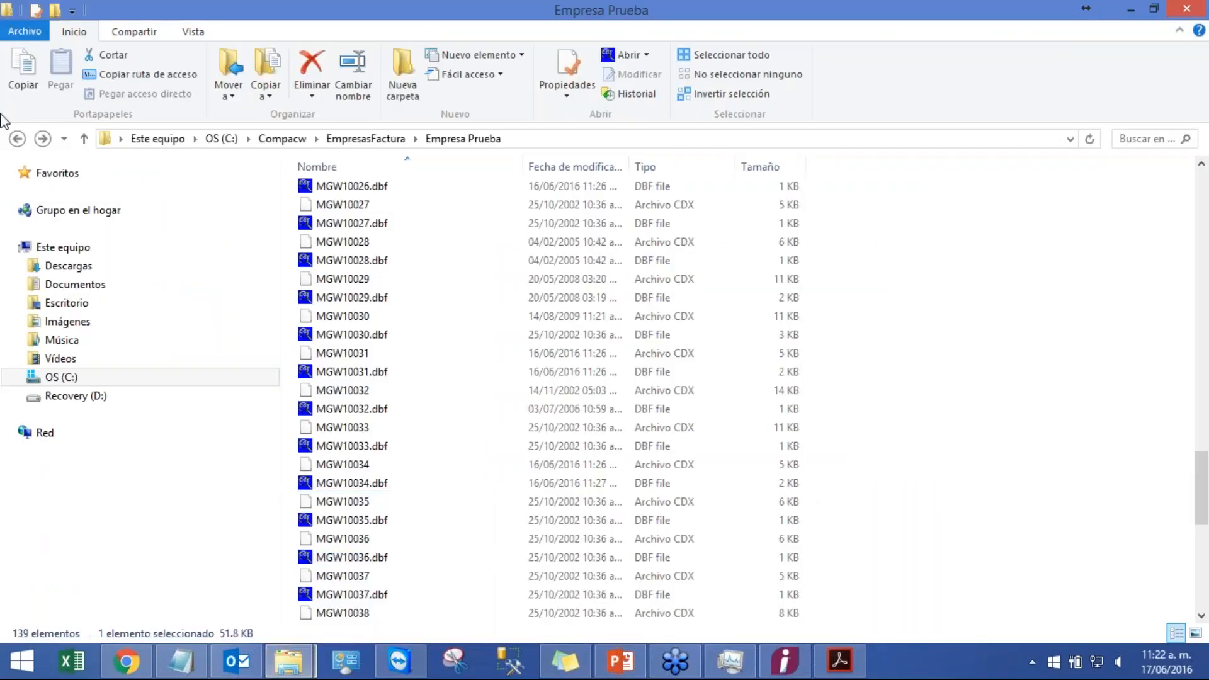
Step: Give Usuarios autentificados Full Control (Control total) permission on the Respaldo folder through its security properties and apply
left_click(18, 141)
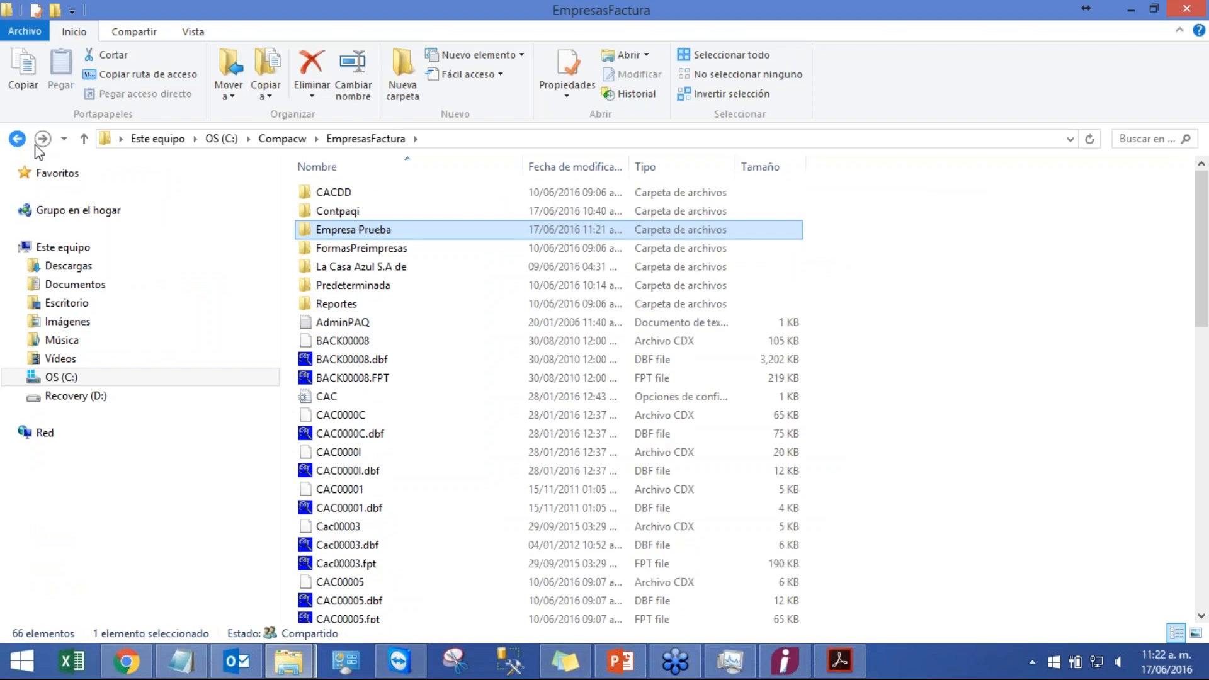
double_click(335, 230)
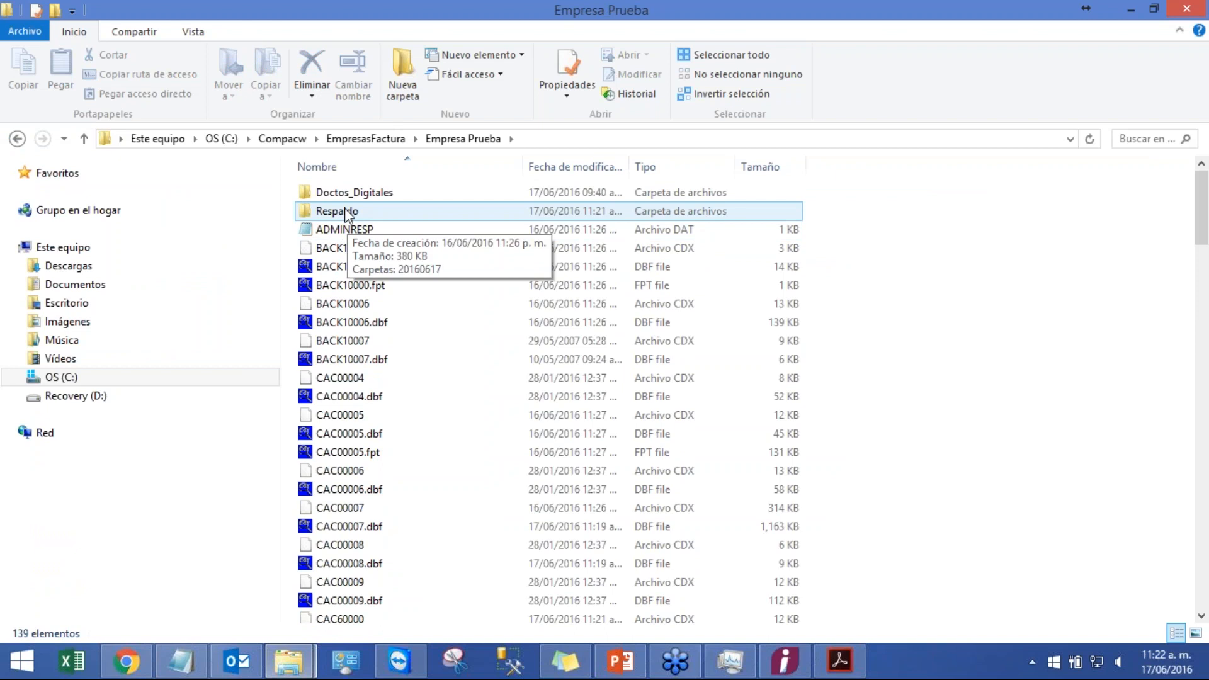
right_click(345, 209)
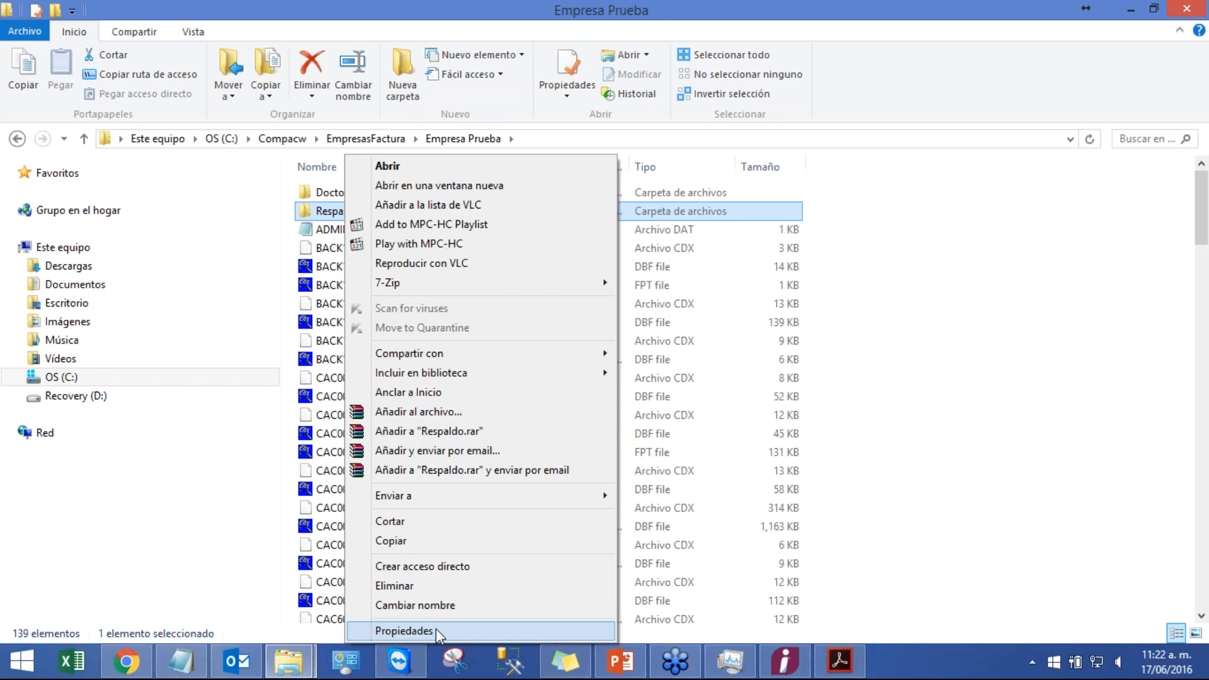
left_click(435, 629)
left_click(449, 252)
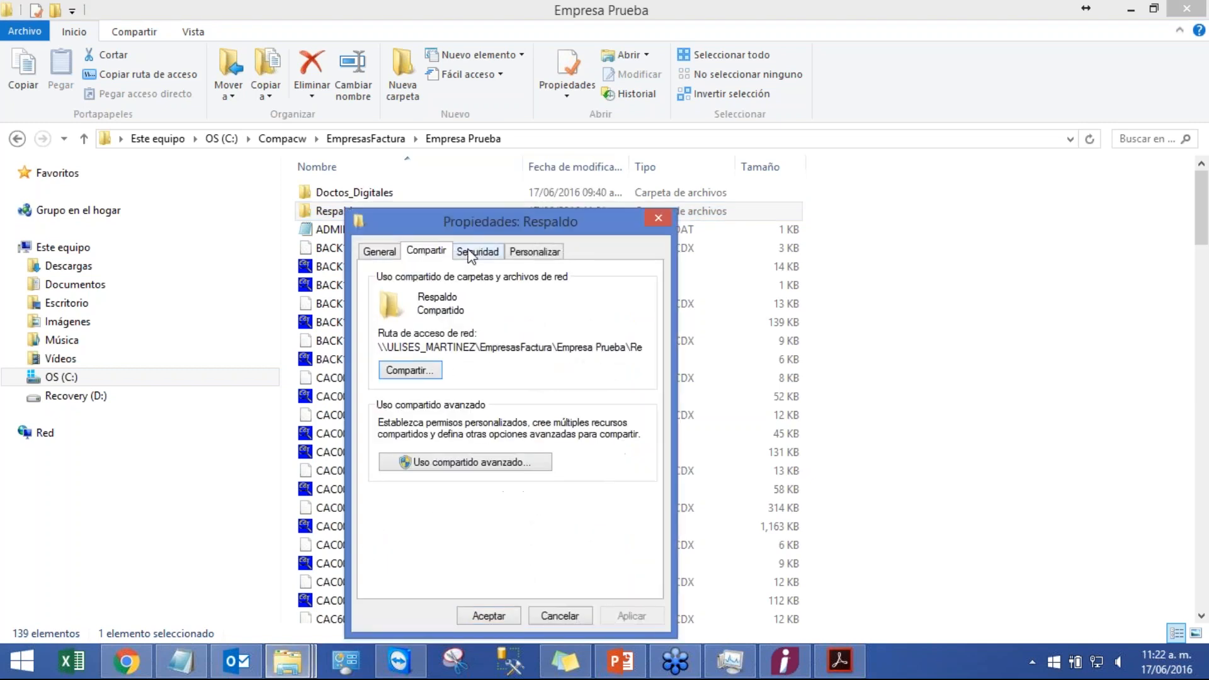
left_click(480, 252)
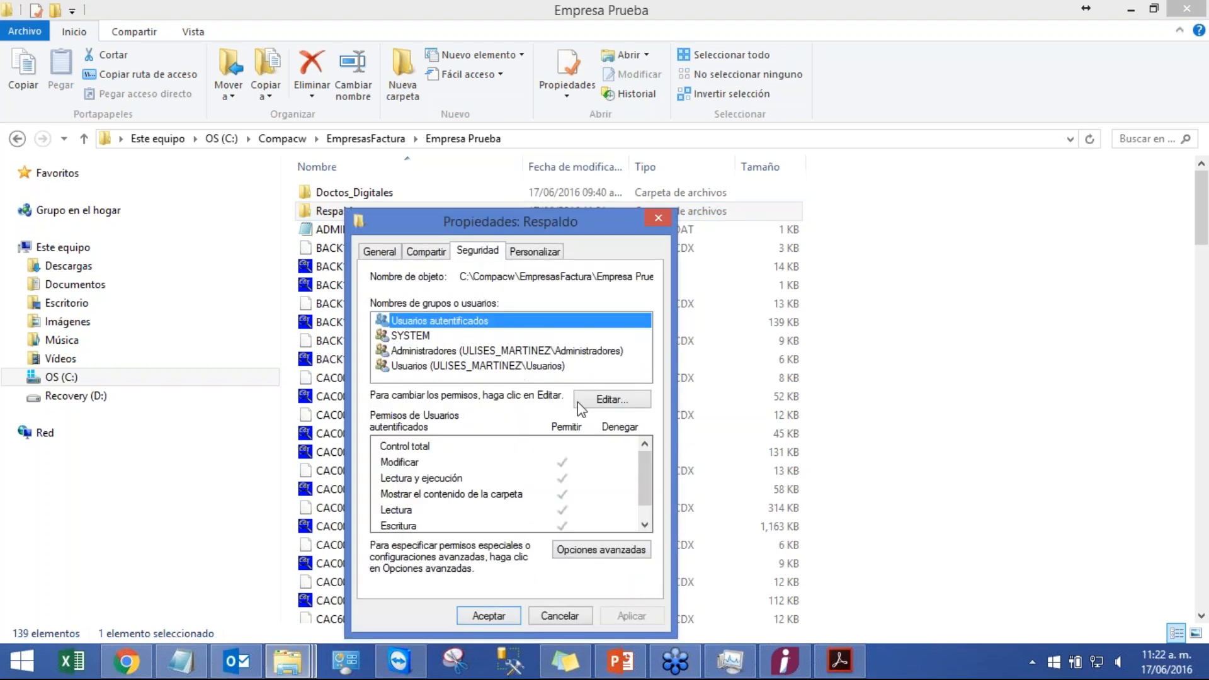
left_click(621, 400)
left_click(593, 499)
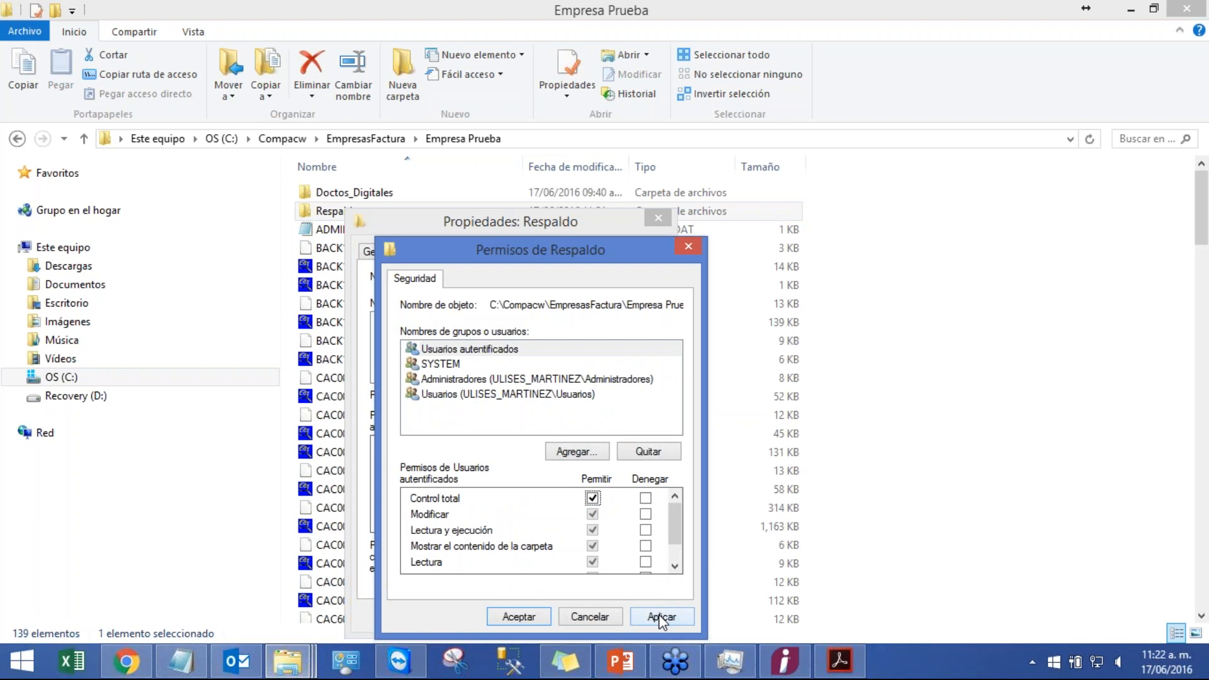
left_click(659, 613)
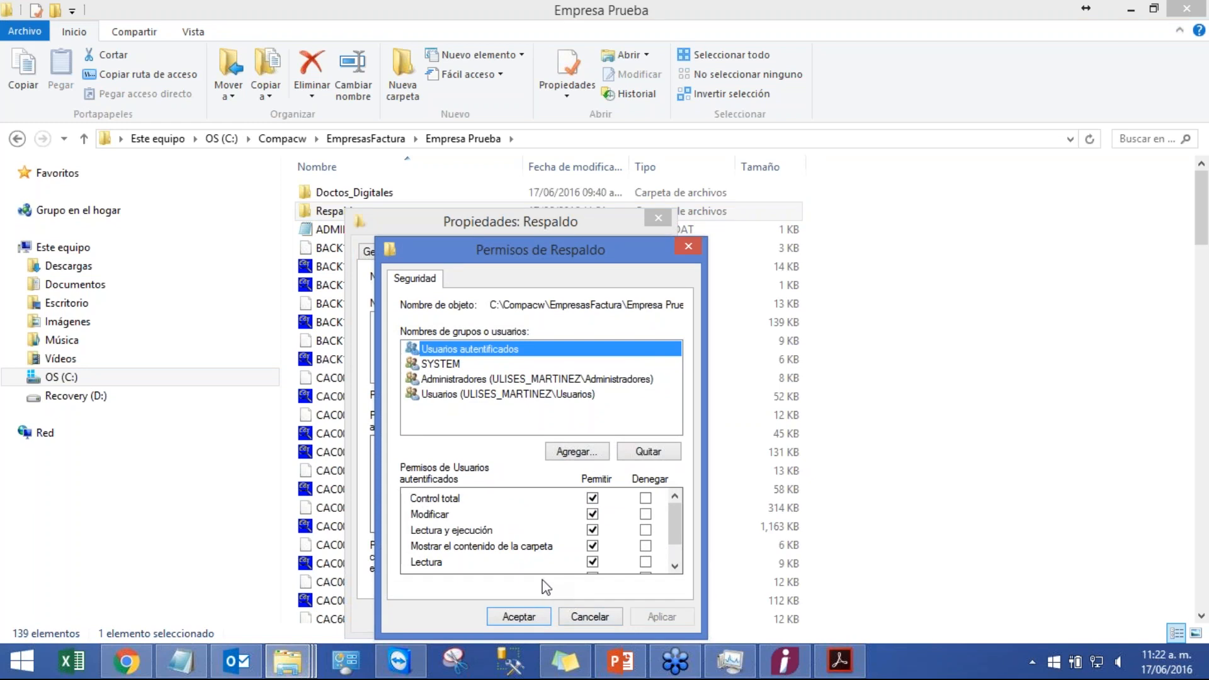
left_click(520, 617)
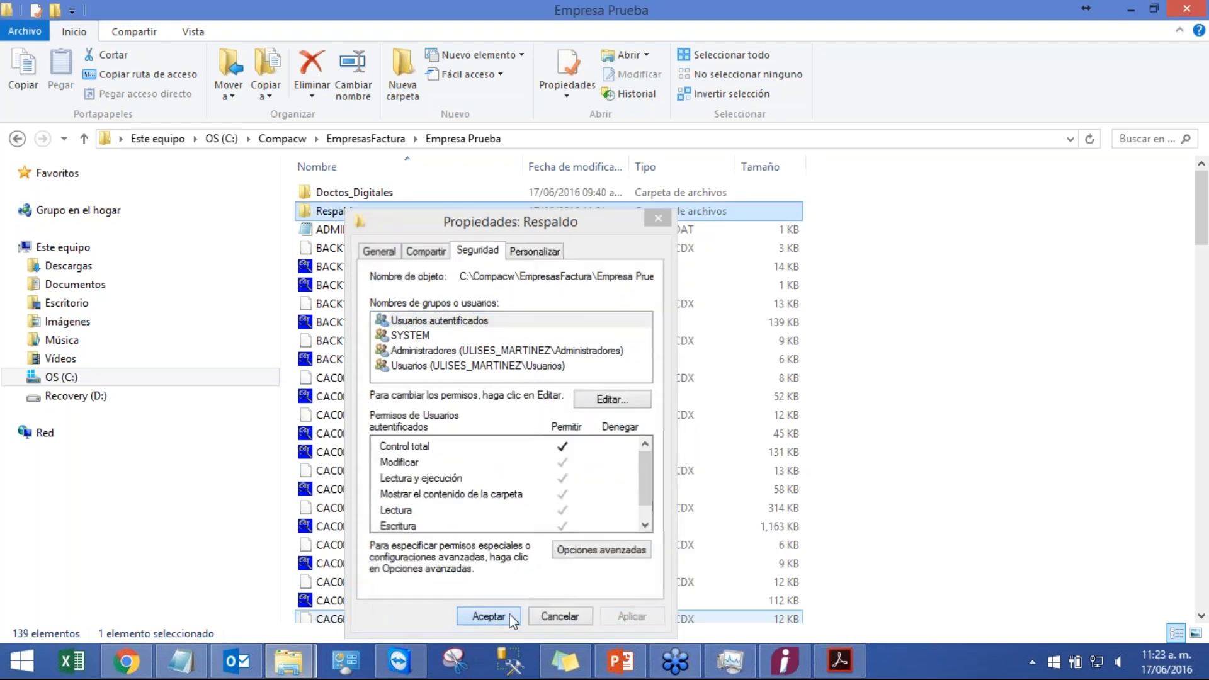
left_click(488, 615)
Step: Browse the backup files in the Respaldo 20160617 folder, then return to the Empresa Prueba folder
double_click(346, 212)
double_click(346, 194)
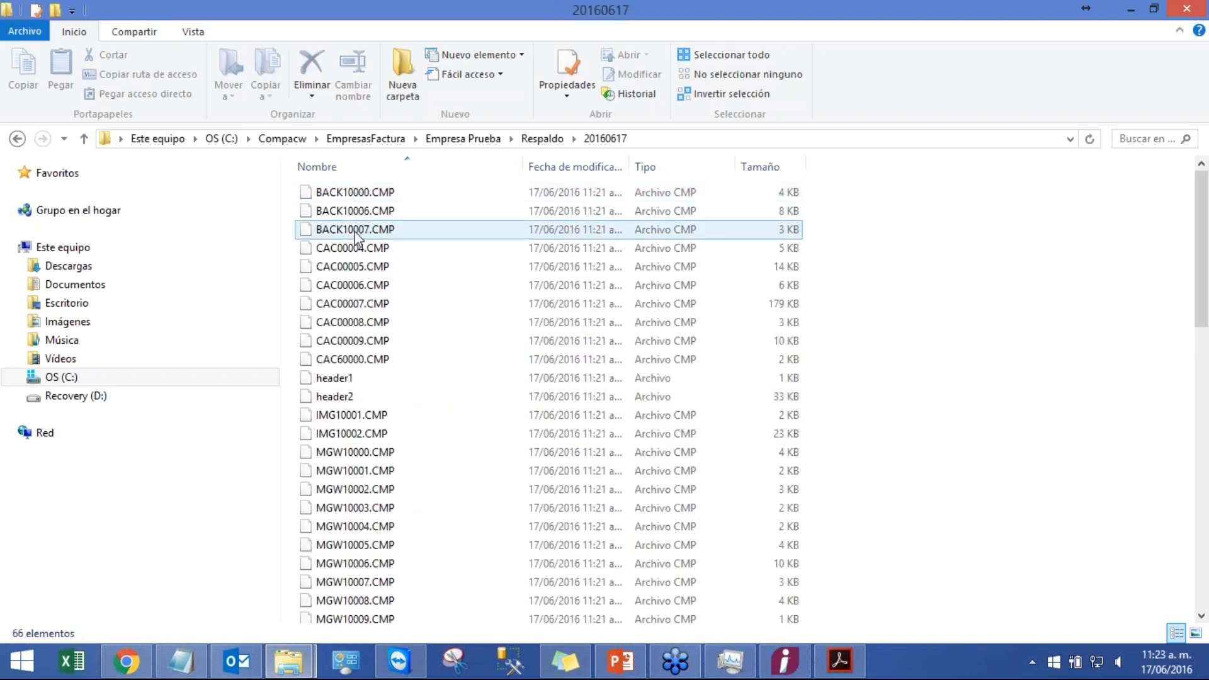
left_click(419, 287)
key("BackSpace")
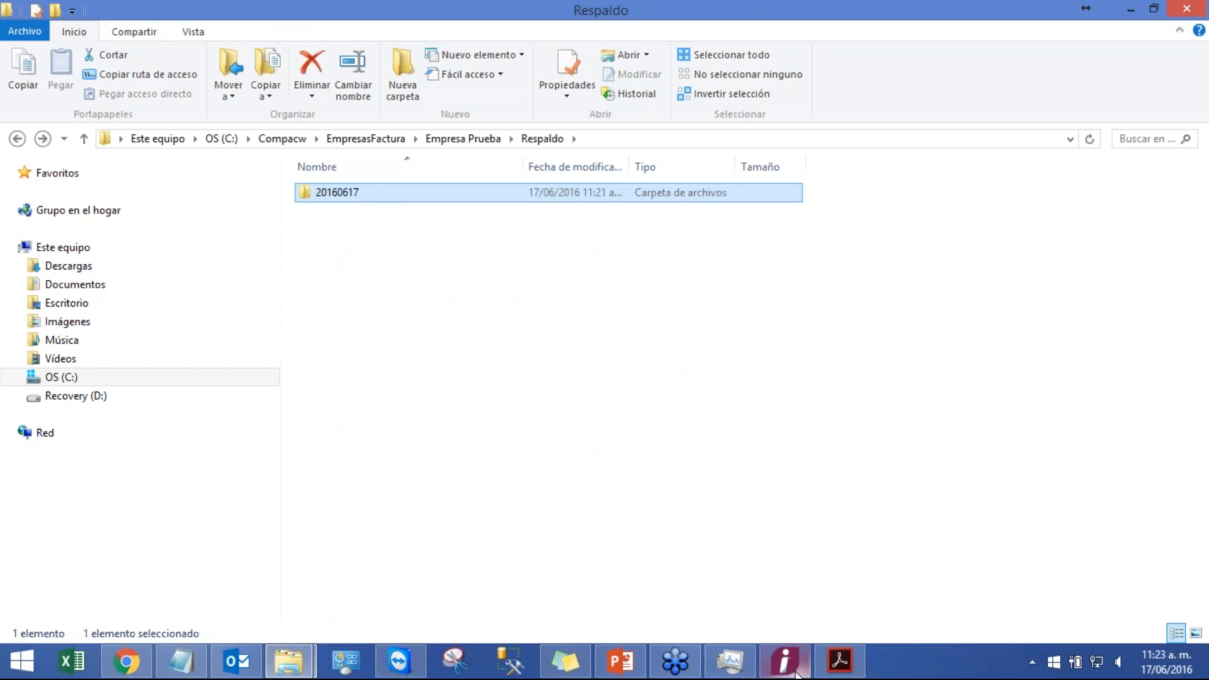
double_click(328, 195)
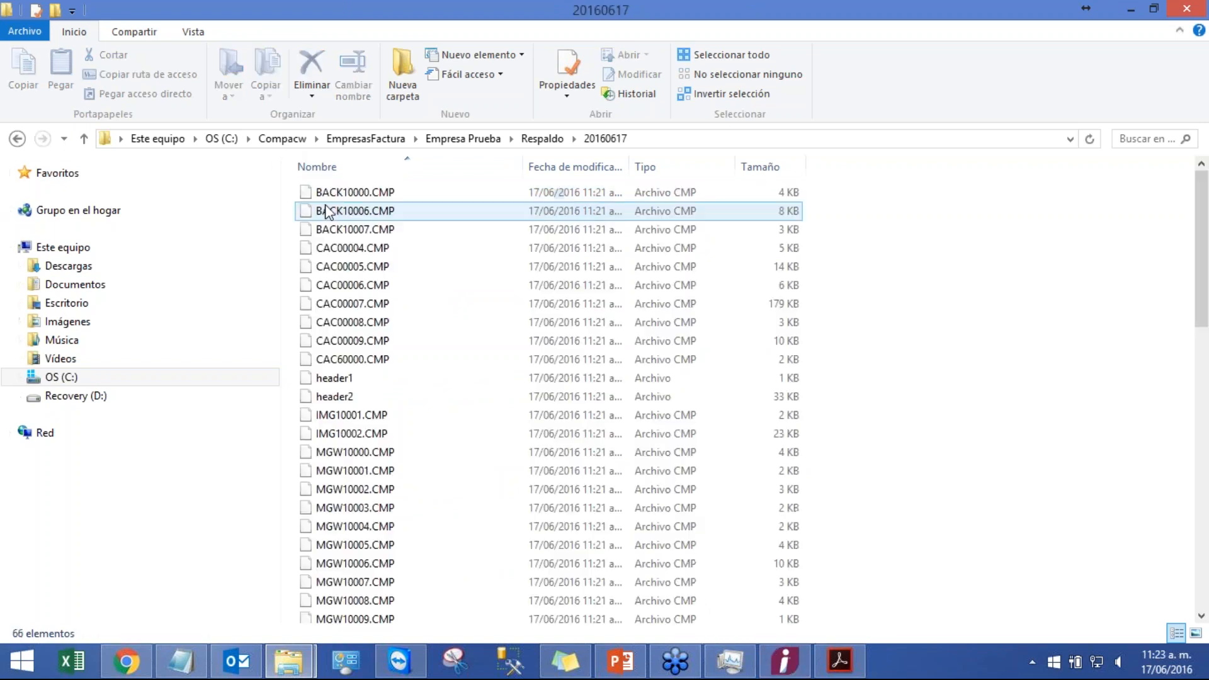
scroll(433, 387, "down", 10)
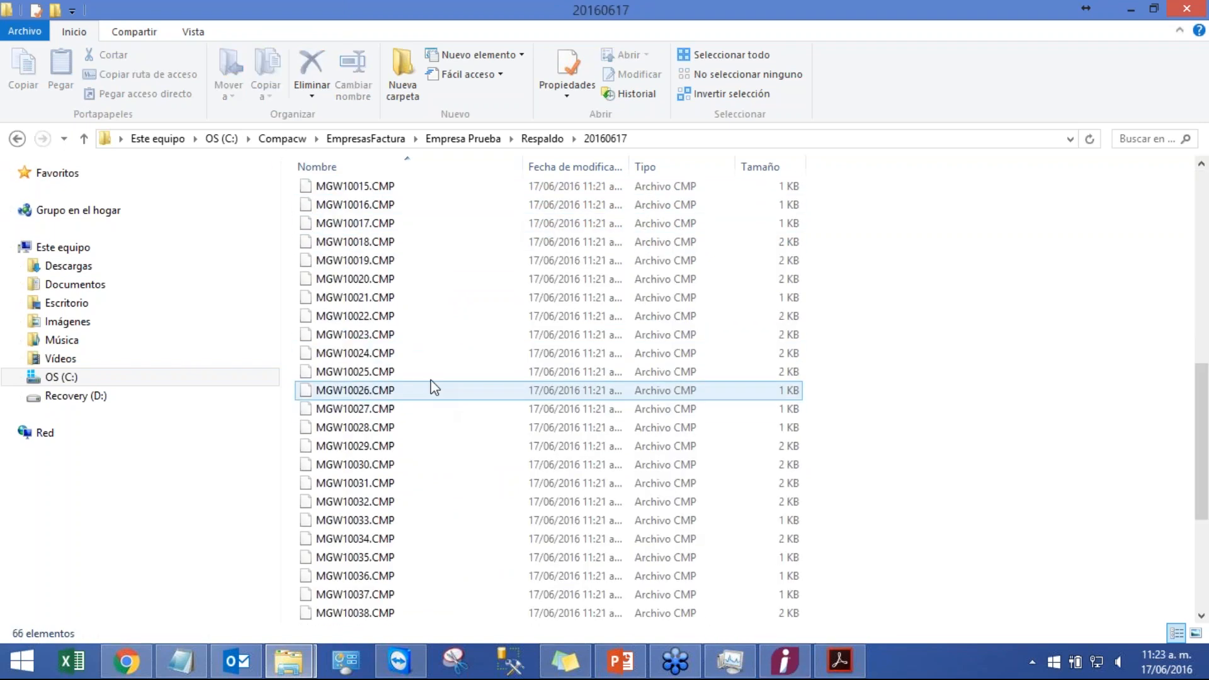
scroll(428, 343, "down", 5)
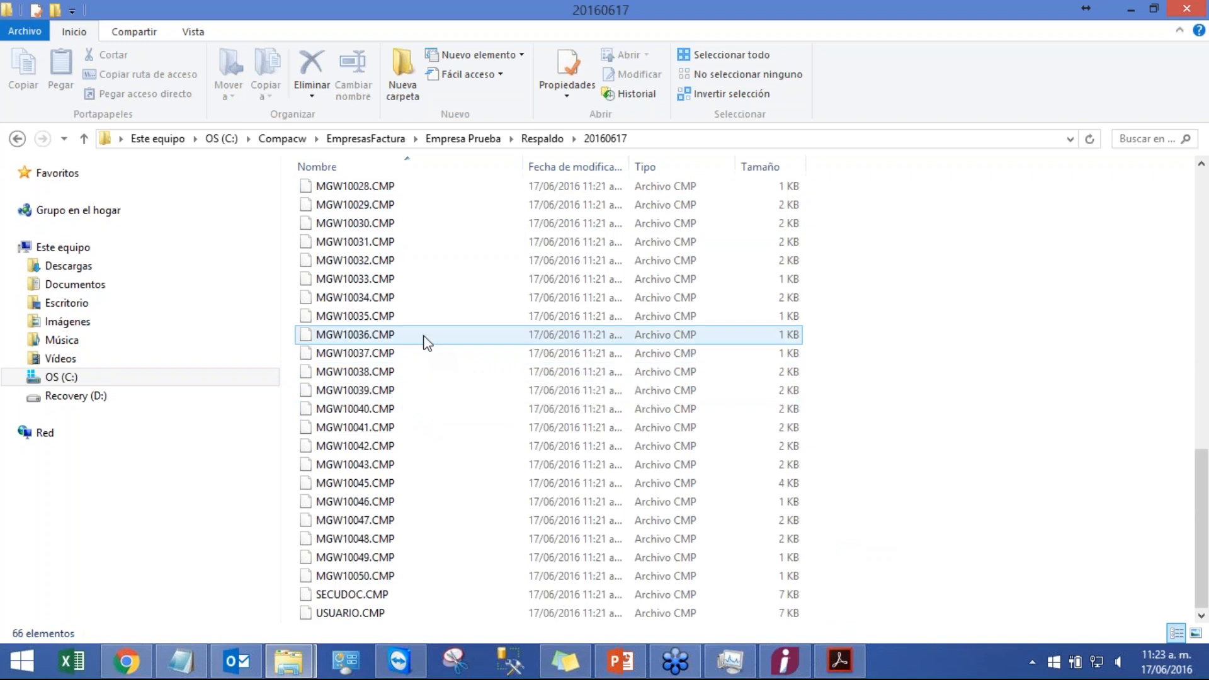
scroll(421, 340, "up", 15)
left_click(18, 140)
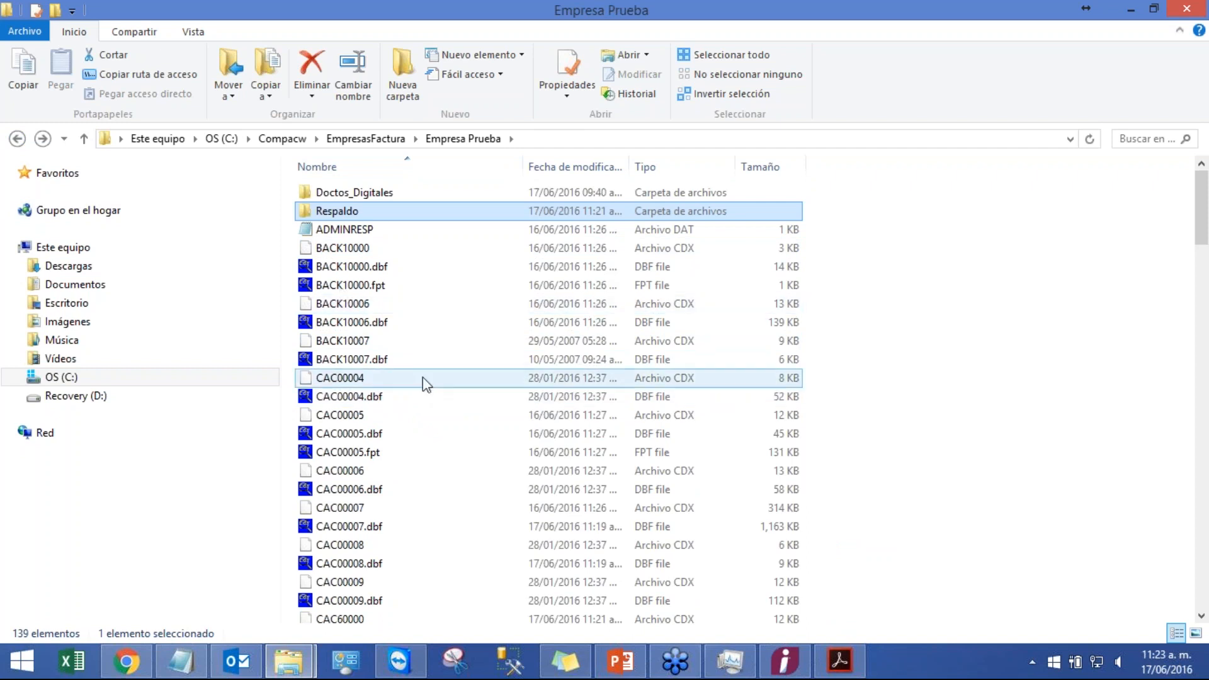
scroll(423, 382, "down", 12)
Step: Switch to the PowerPoint presentation, select the Utilerías slide 46, and start the slide show from it
left_click(785, 661)
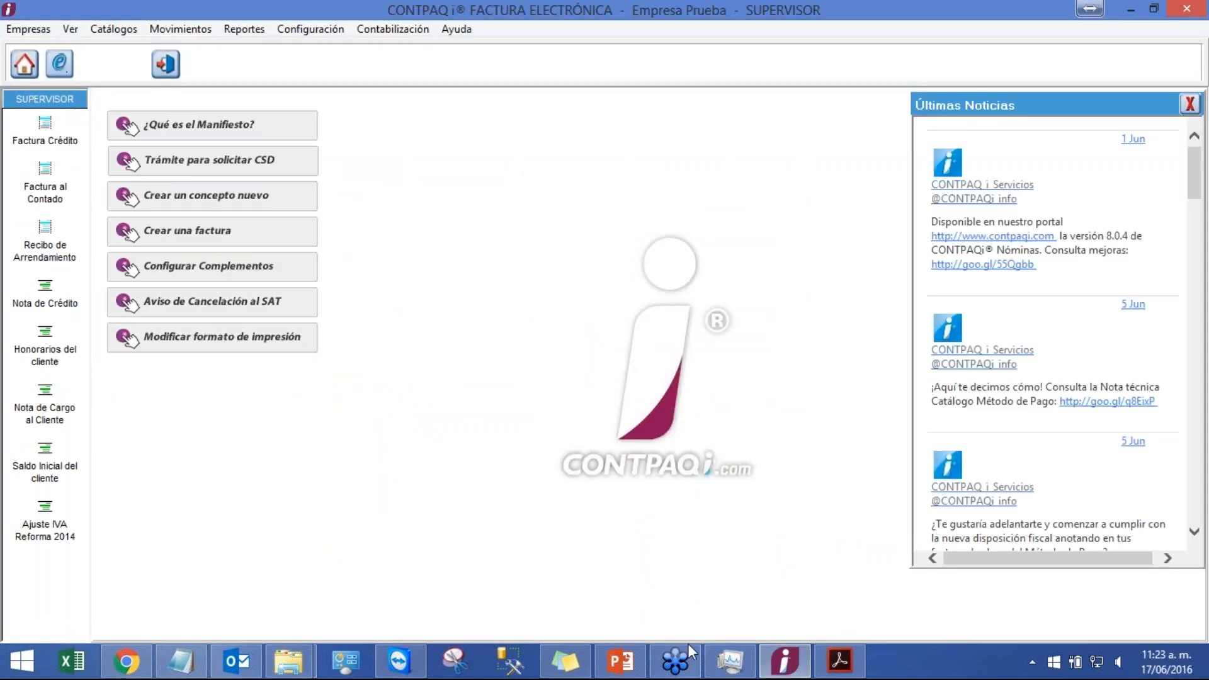
left_click(620, 661)
left_click(113, 547)
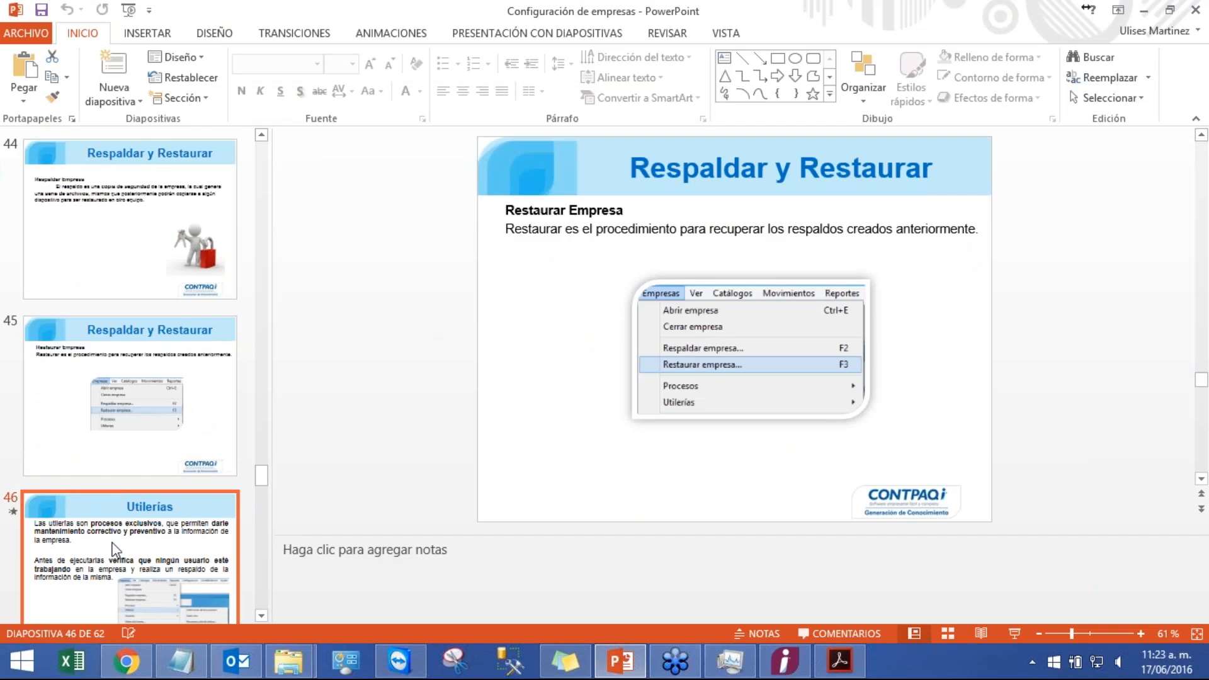
left_click(1010, 634)
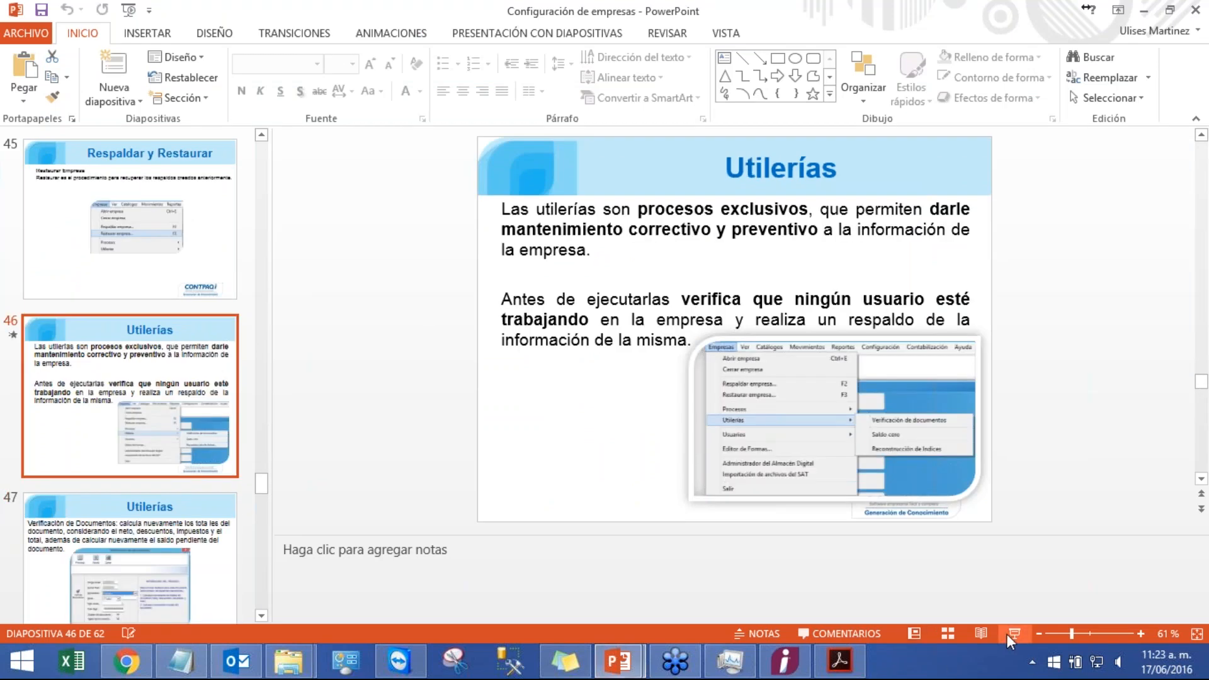